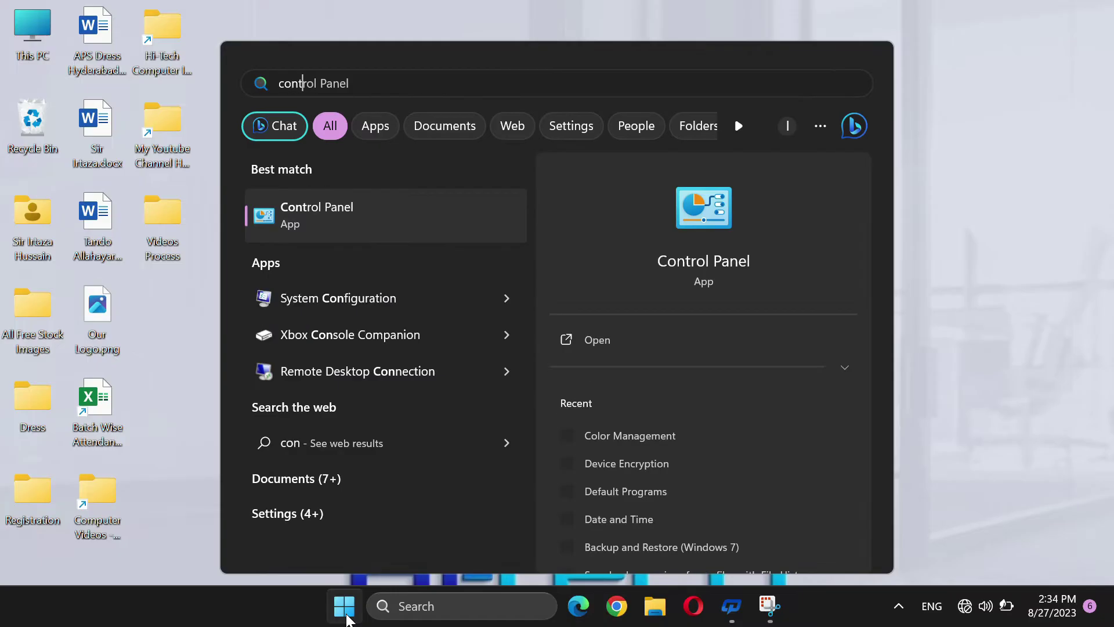
Open Control Panel and display all its items as large icons.
text(anel)
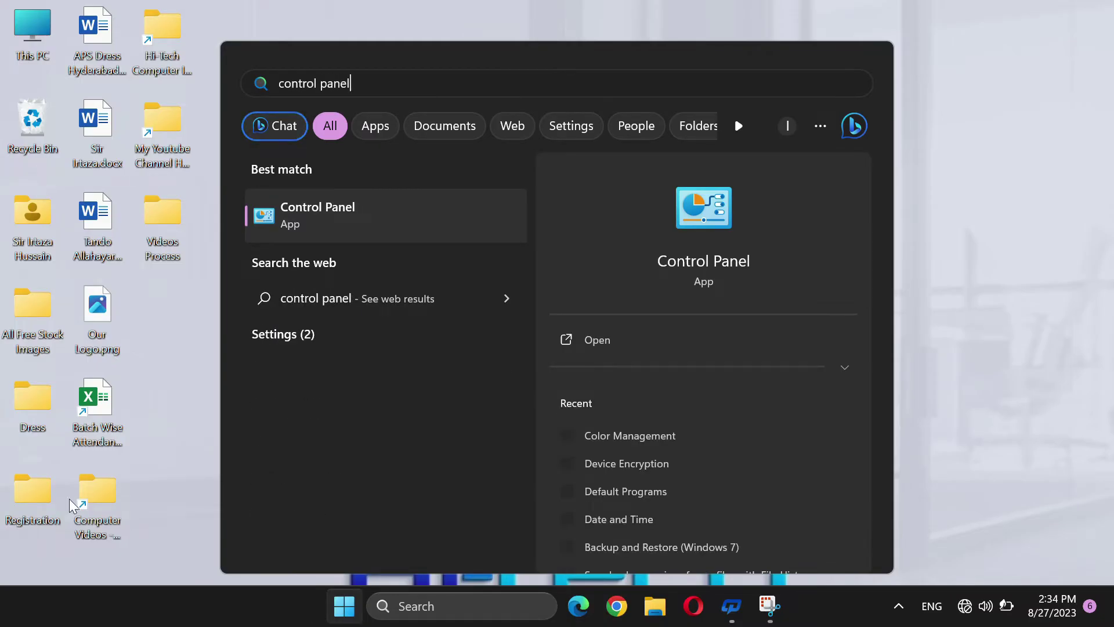
click(351, 213)
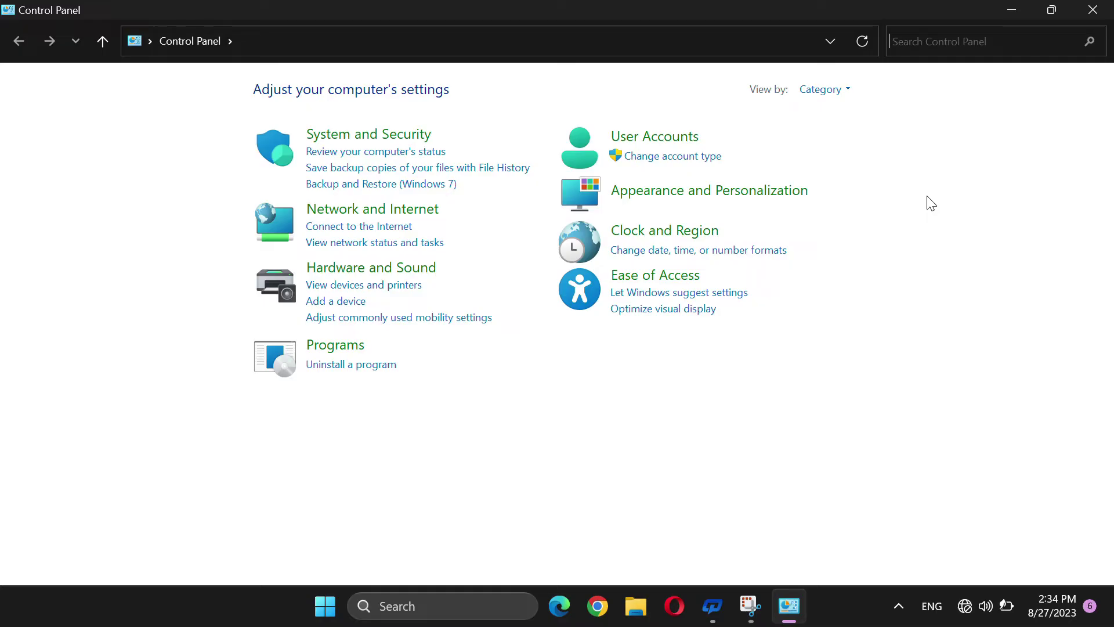
click(834, 95)
click(858, 138)
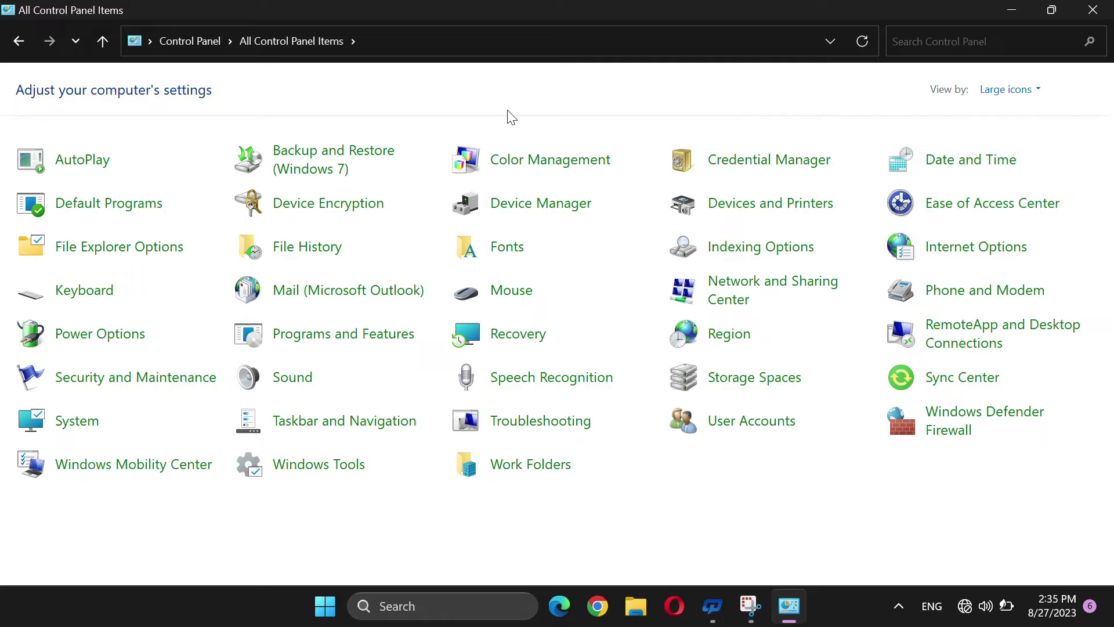
click(993, 92)
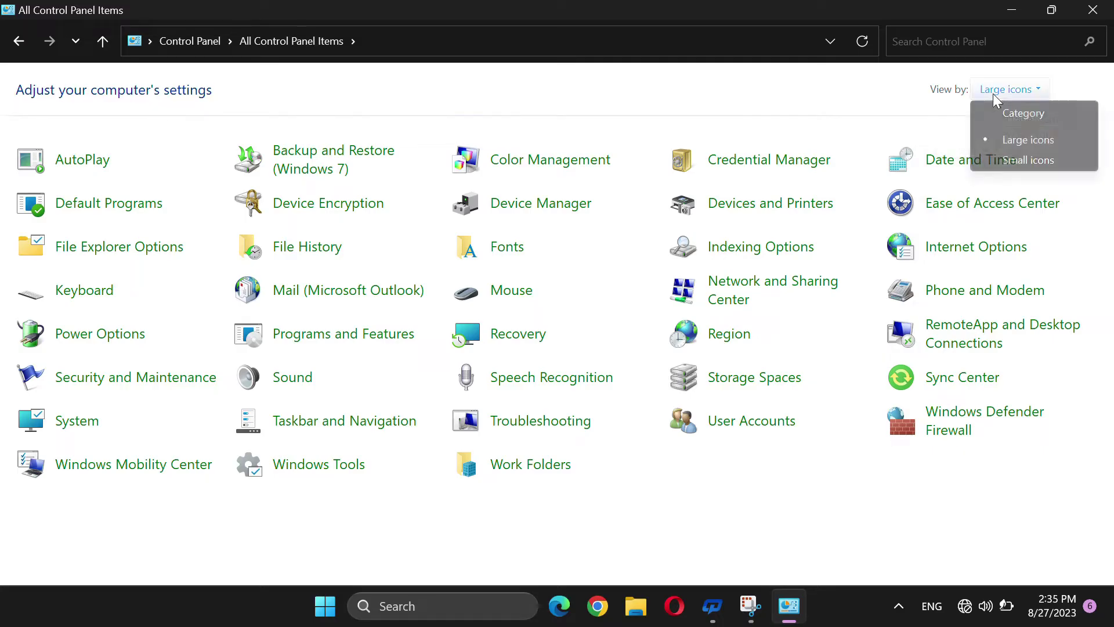
click(1021, 144)
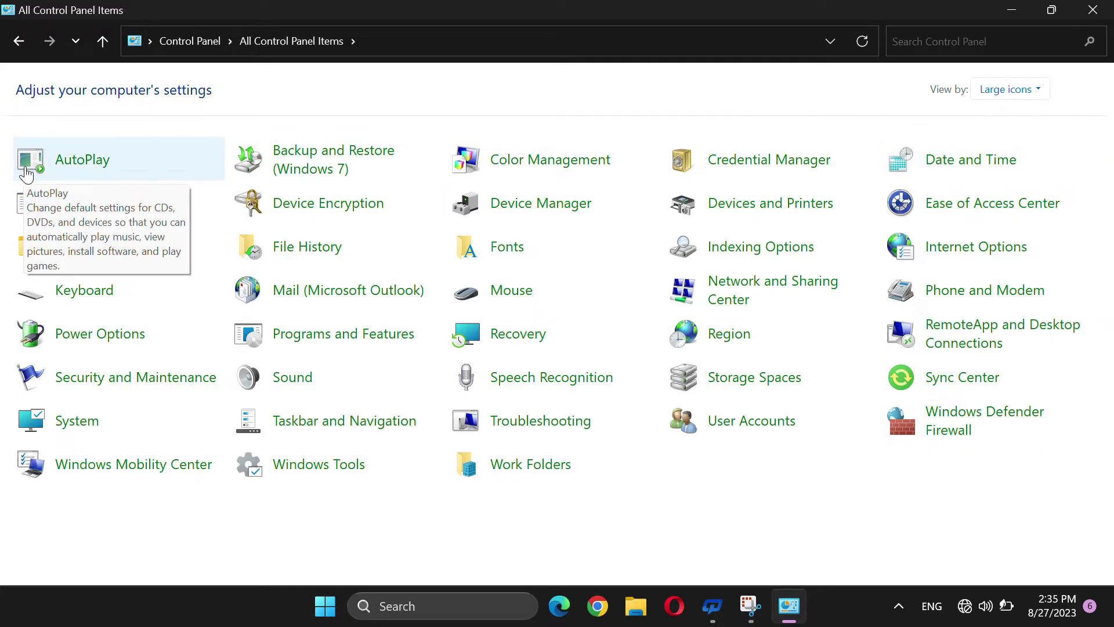
In AutoPlay, turn off choosing what to do with each type of media on removable drives and close the Photos window.
click(86, 160)
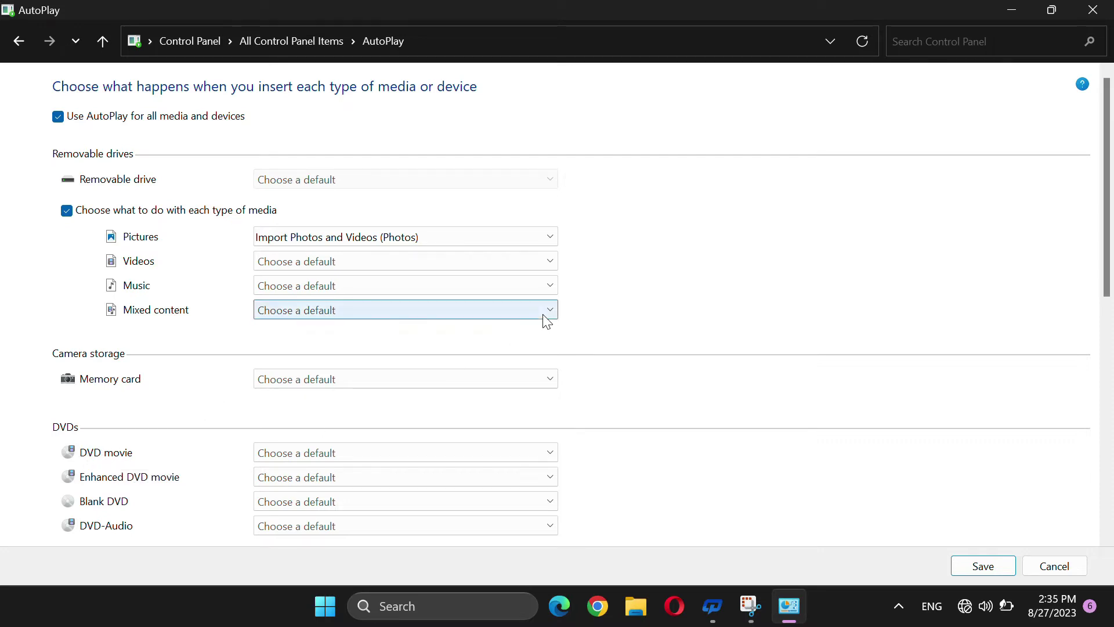
click(183, 211)
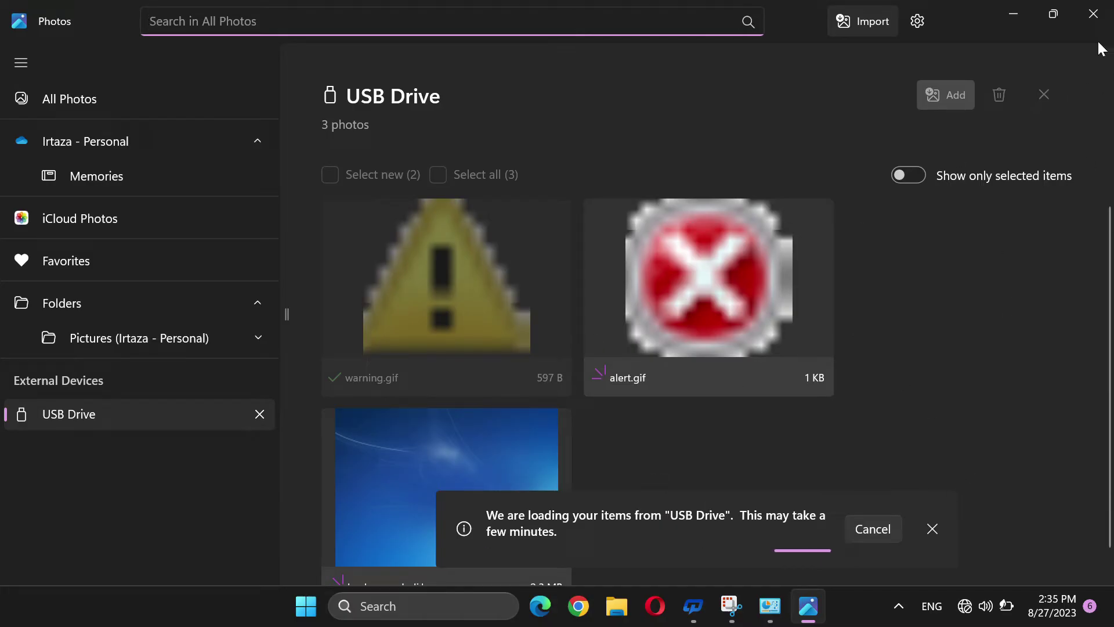
click(1094, 13)
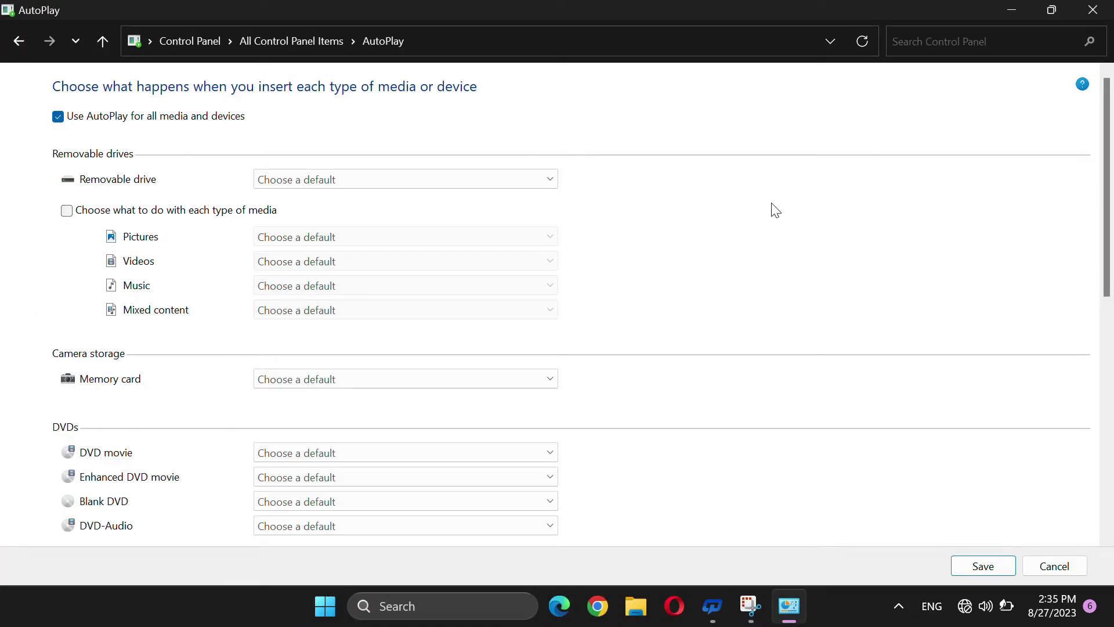
Turn on choosing what to do with each type of media, set Pictures to Take no action and save.
click(122, 212)
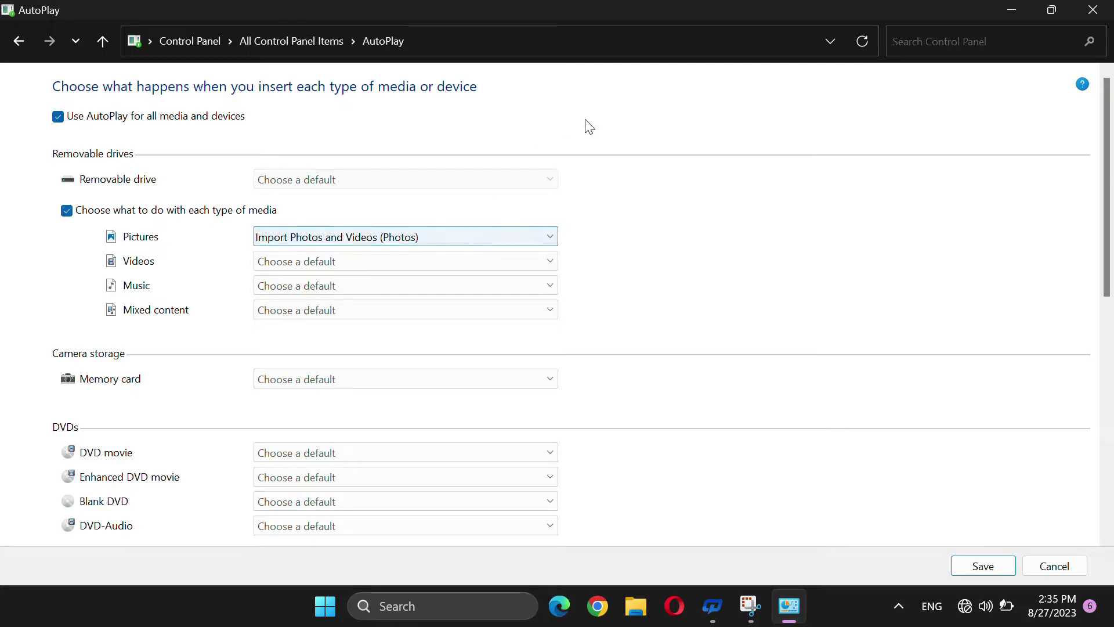
click(399, 238)
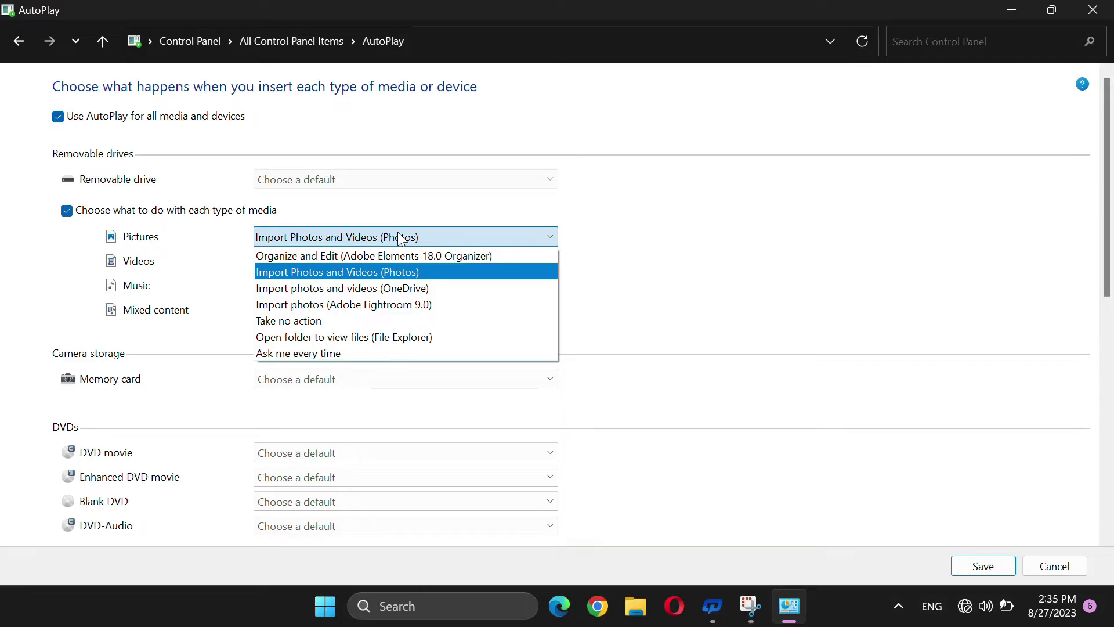
click(288, 321)
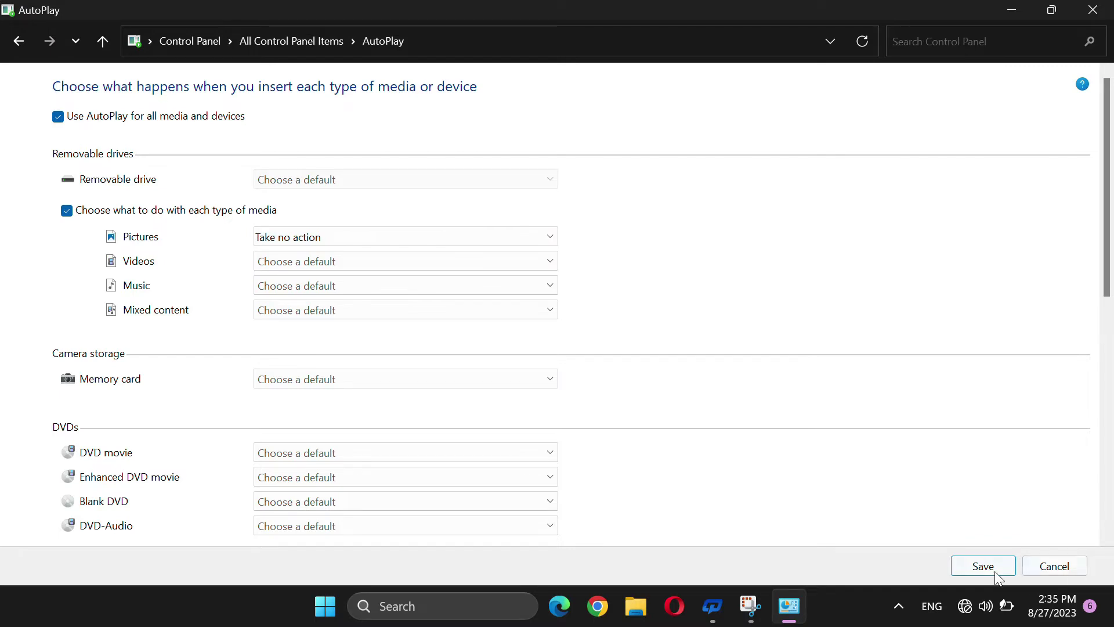
click(975, 570)
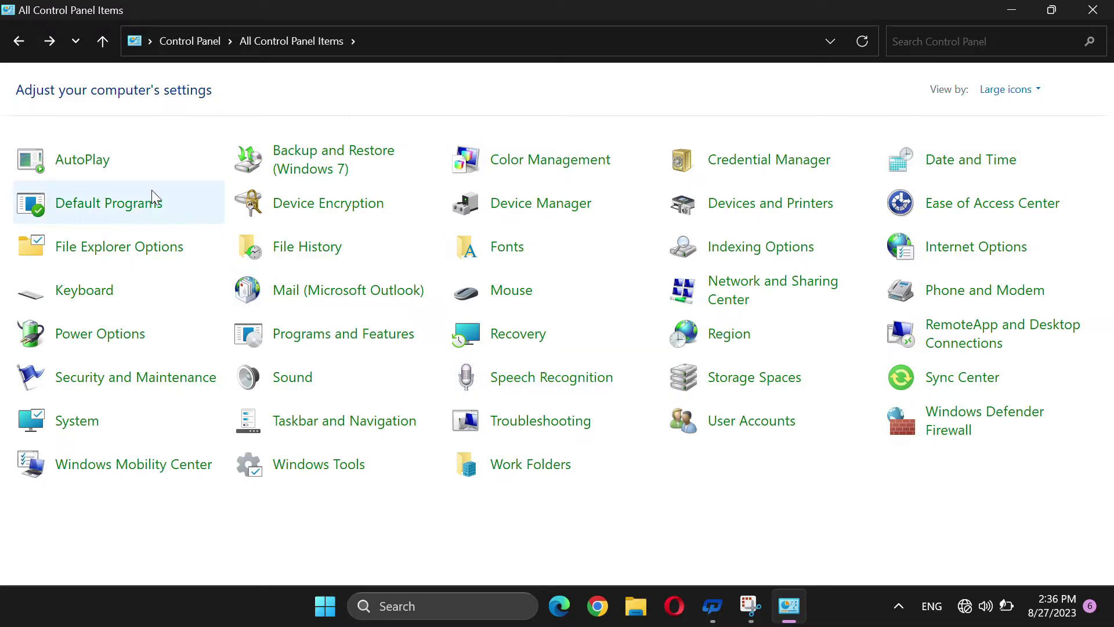
Set AutoPlay for Pictures to Open folder to view files (File Explorer), save, and close the USB Drive window.
click(84, 160)
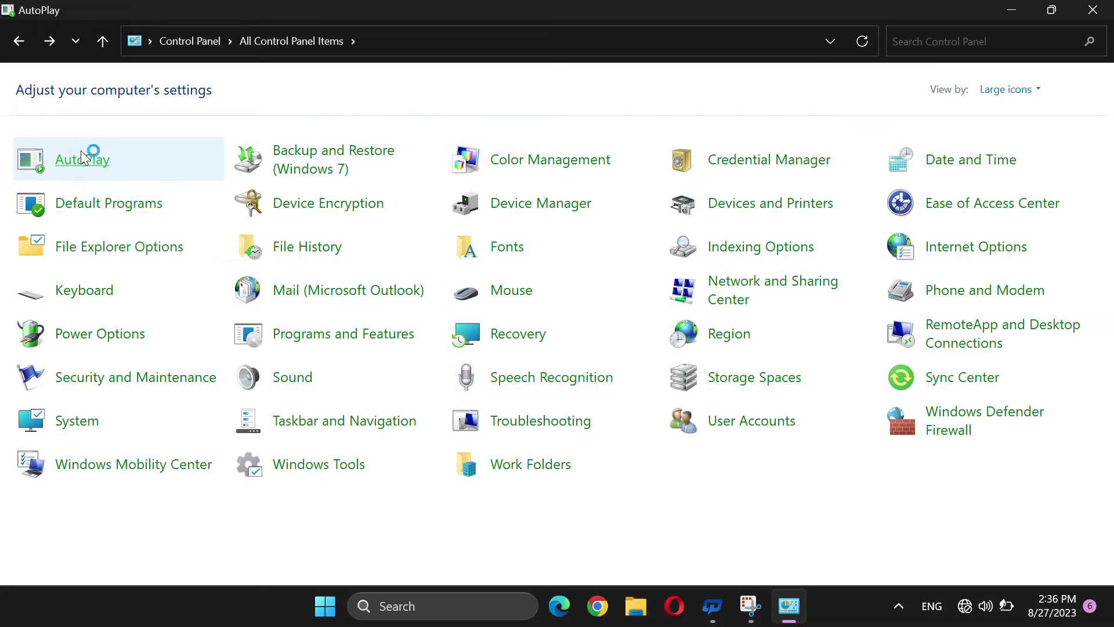
click(285, 239)
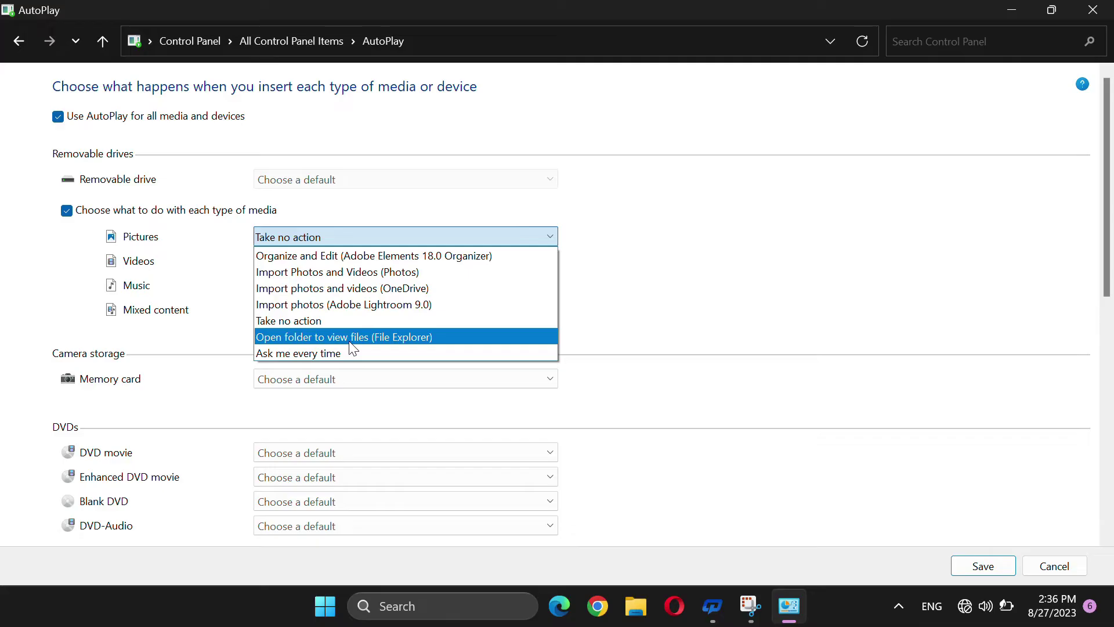
click(368, 341)
click(962, 566)
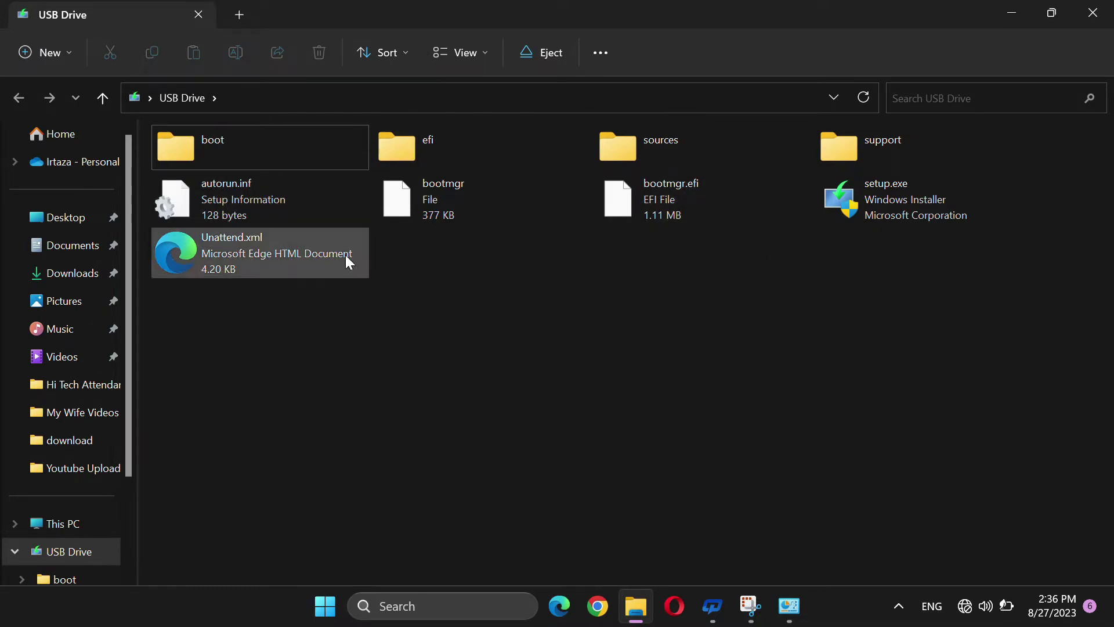
click(1093, 13)
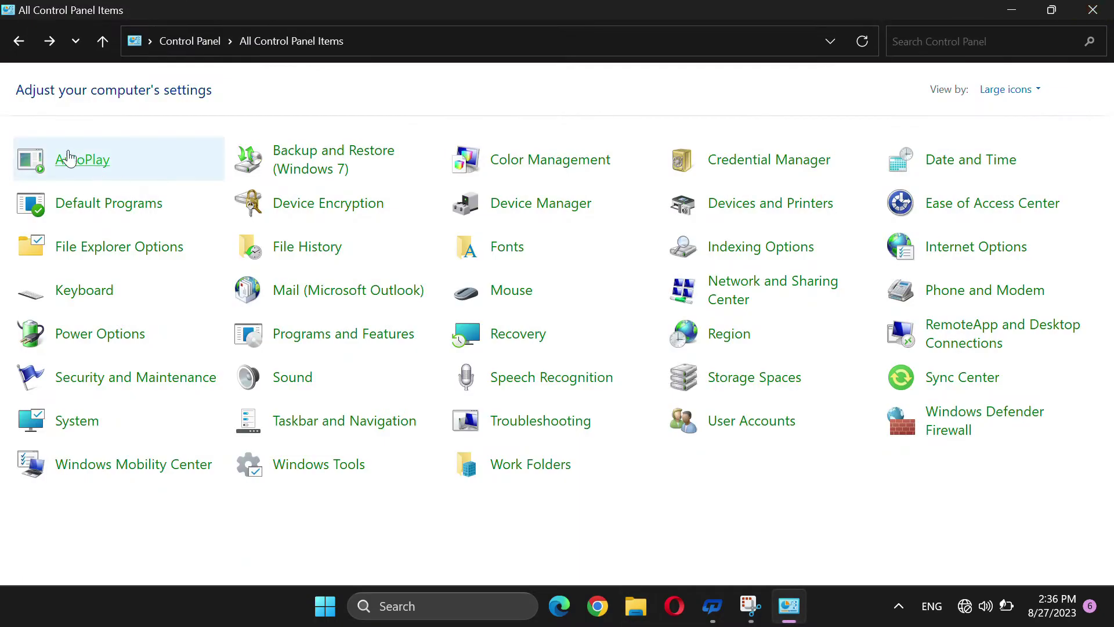
Set AutoPlay for Pictures on removable drives to Import Photos and Videos (Photos) and save.
click(76, 161)
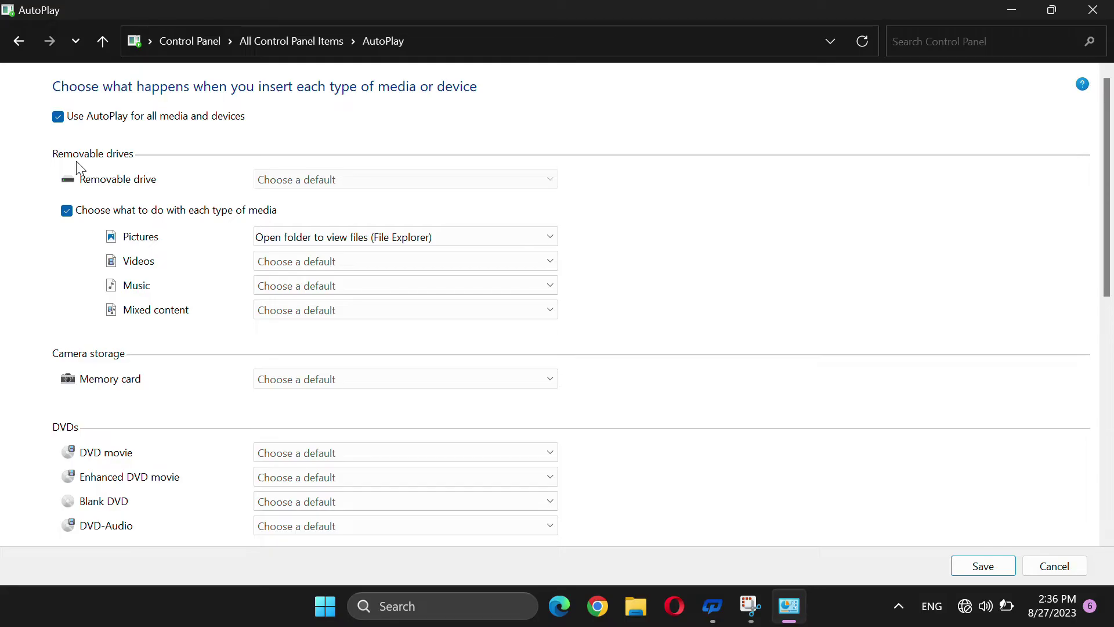
click(390, 235)
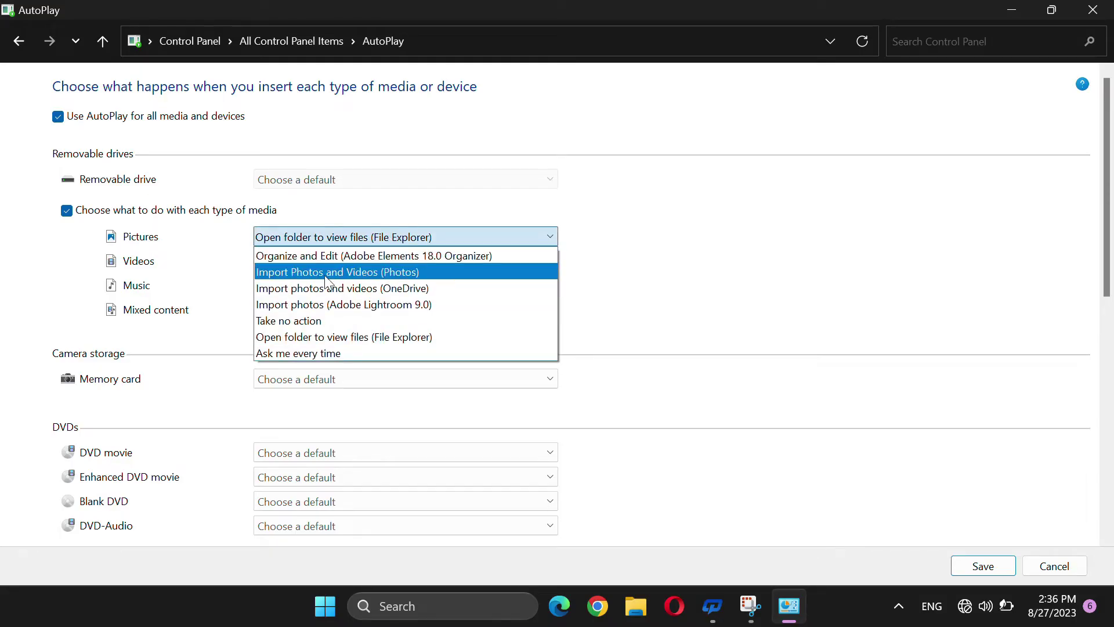
click(353, 272)
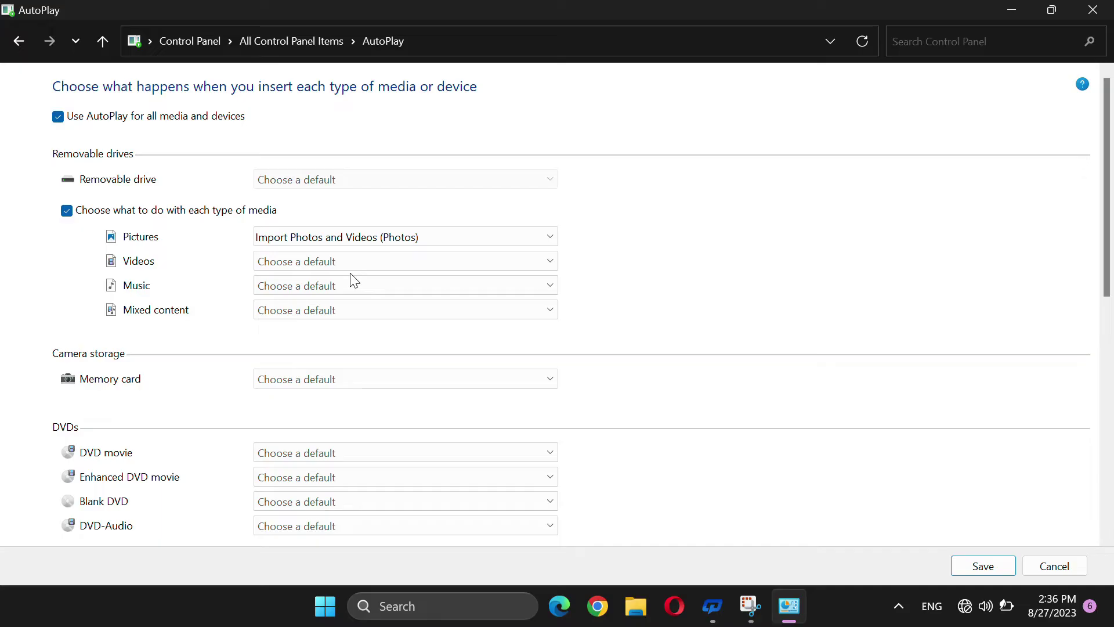
click(984, 566)
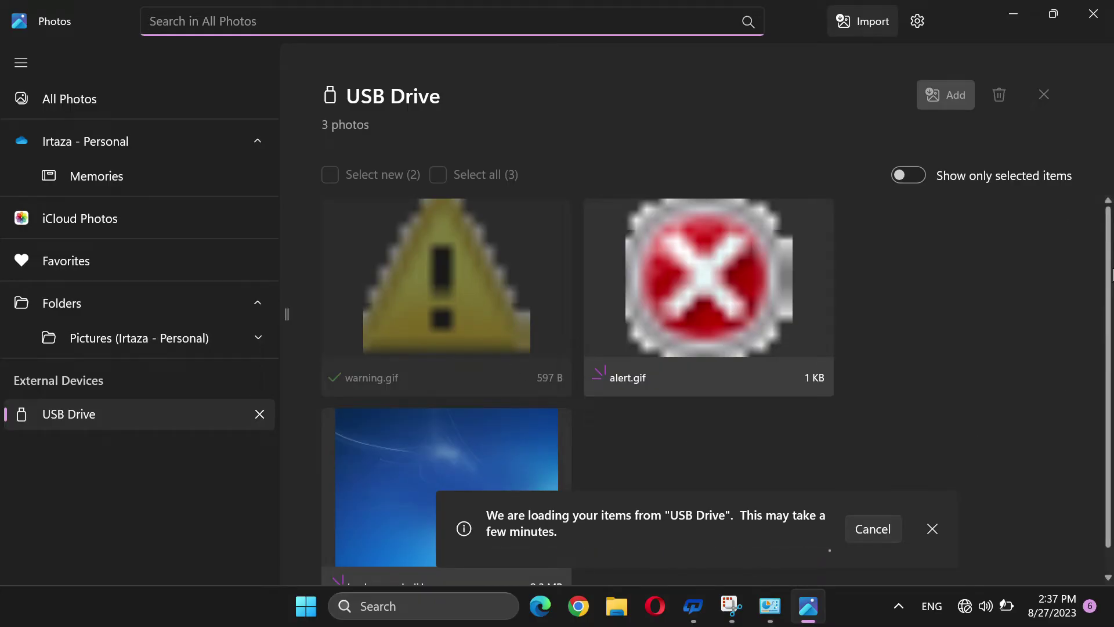
Look through the USB drive's pictures in Photos, mark background_cli.bmp and close the window without importing.
scroll(1109, 276, down, 1)
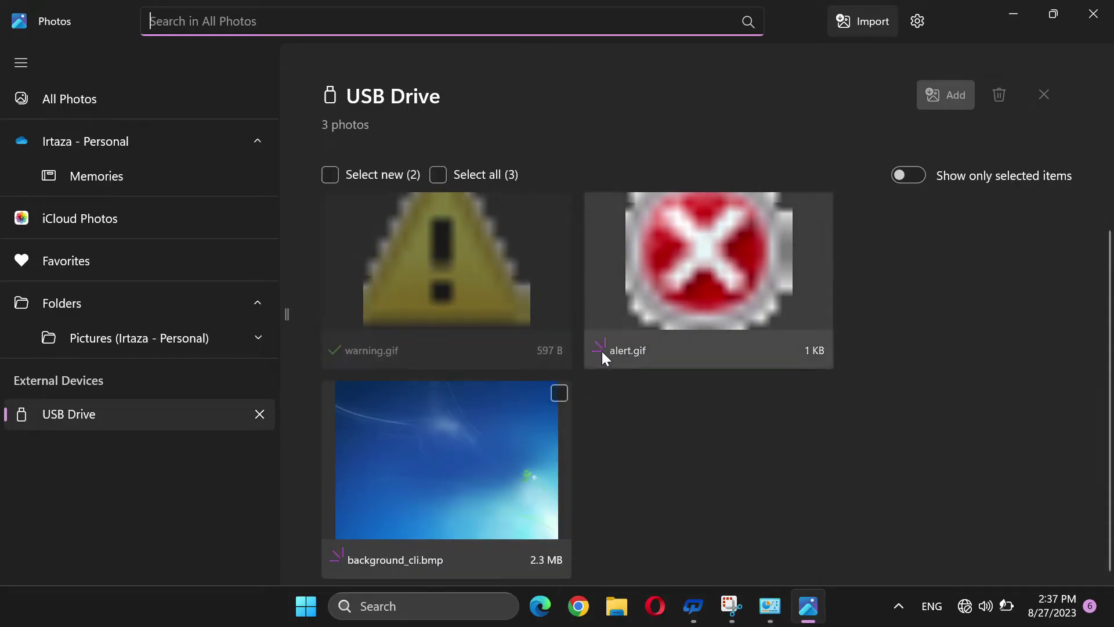
click(558, 393)
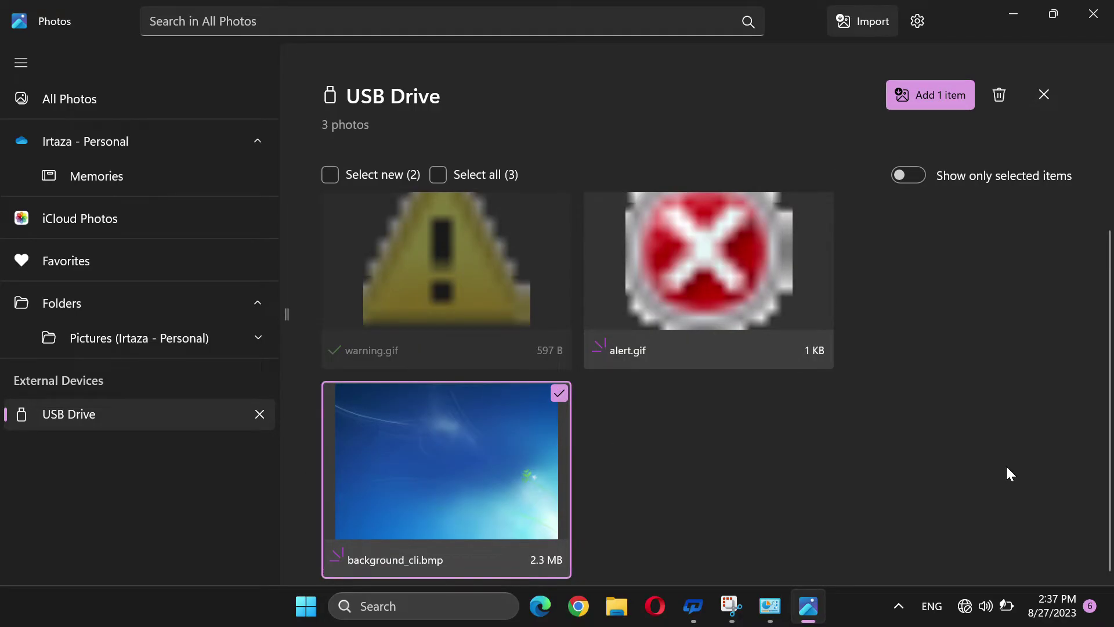
click(1093, 14)
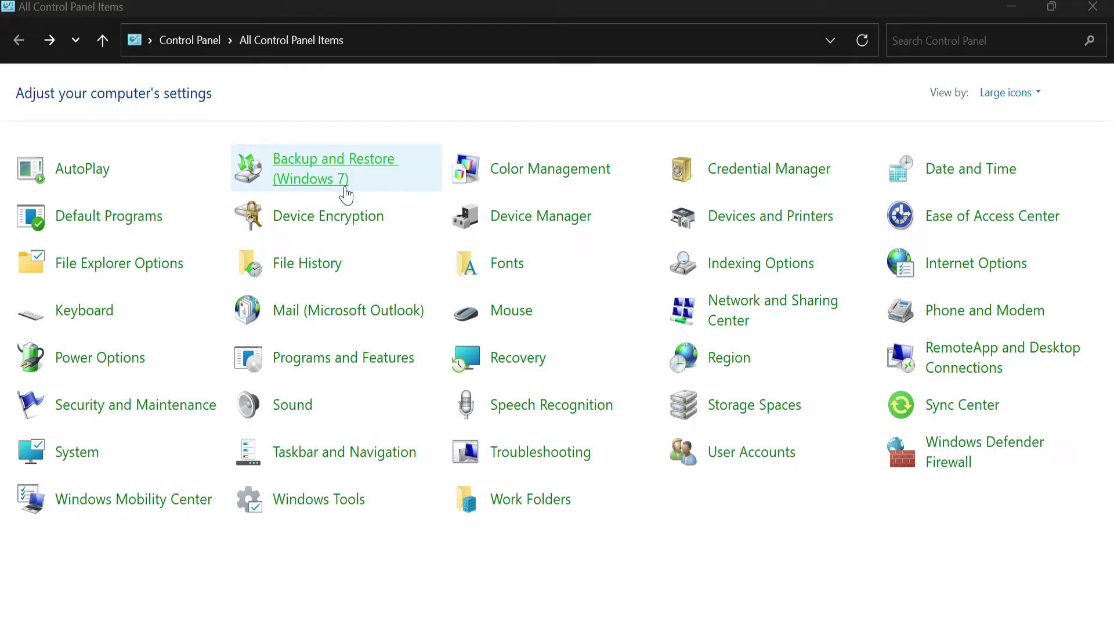
Open Backup and Restore (Windows 7) and view the troubleshooting options for the backup disk space.
click(345, 188)
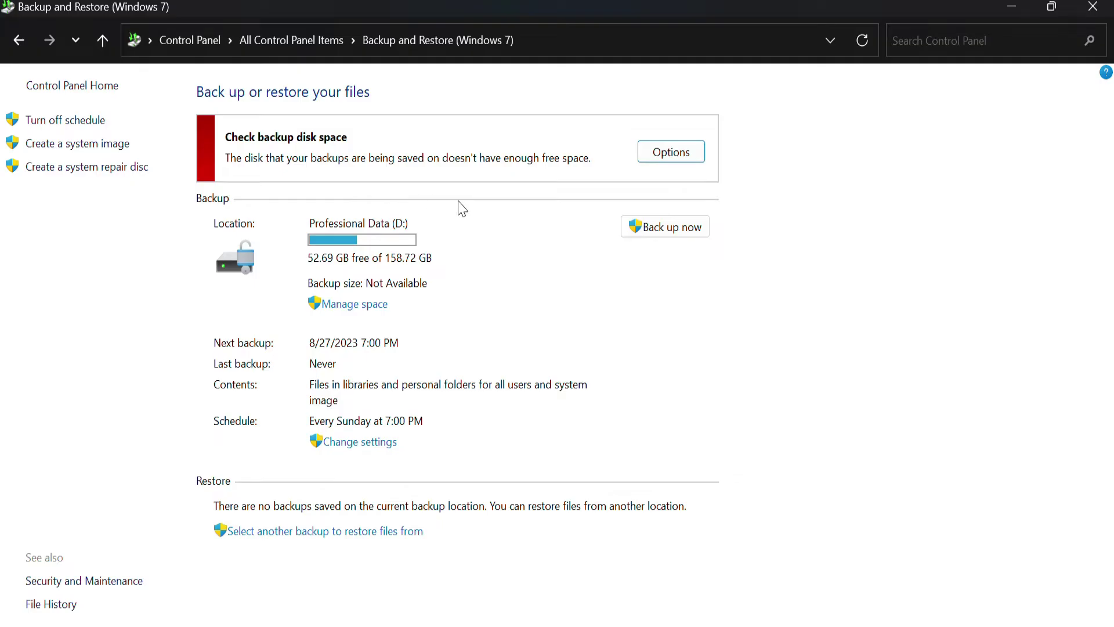
click(652, 156)
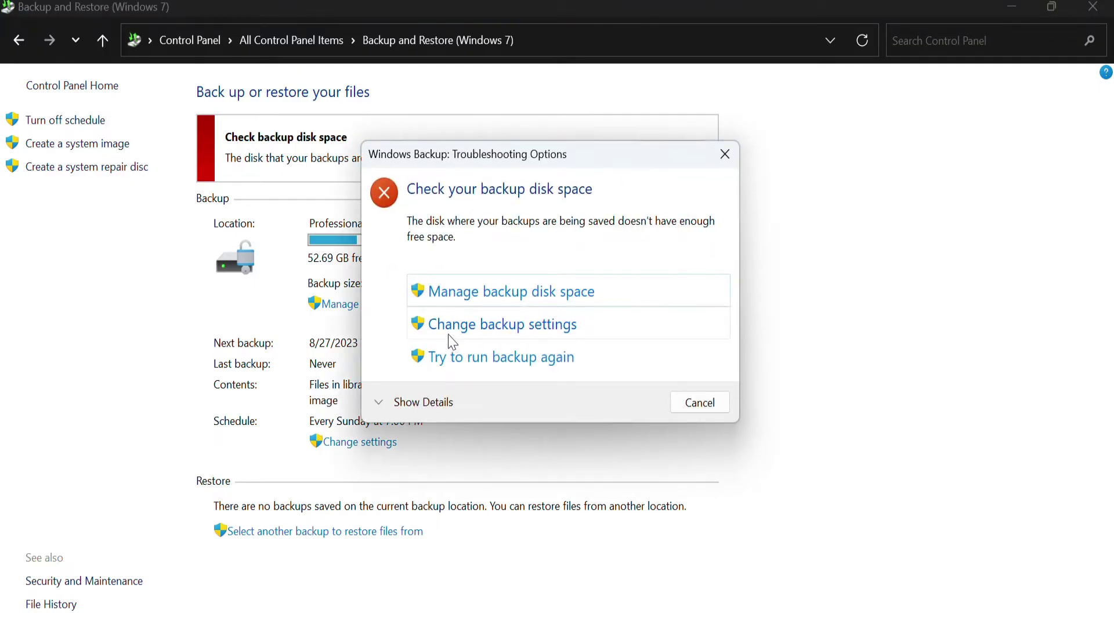
click(725, 154)
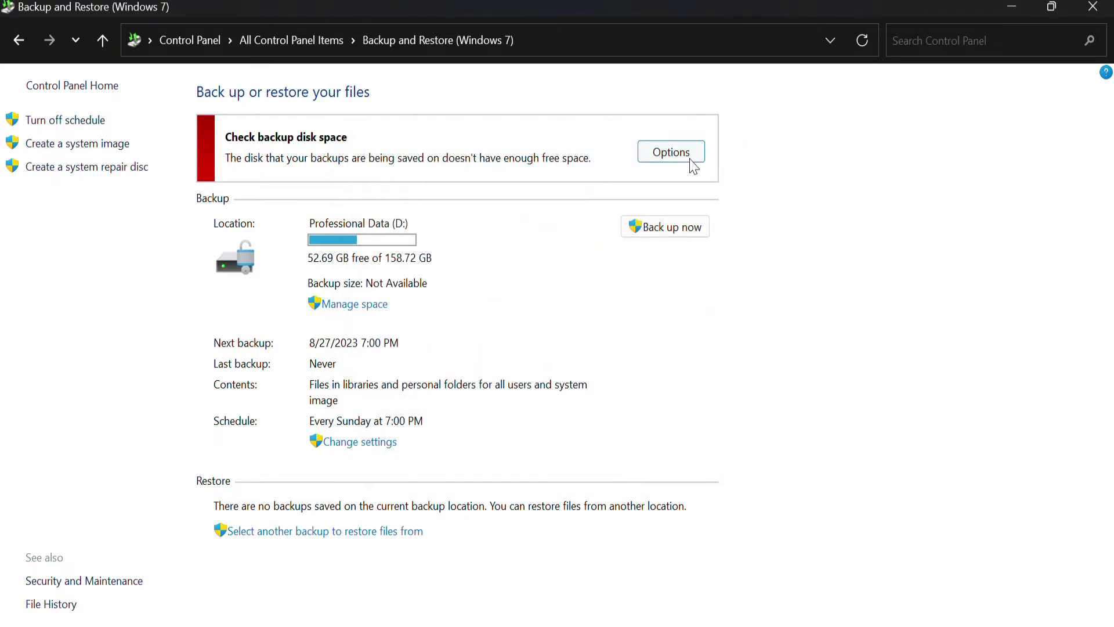
Go through changing the backup settings with Softwares as destination and Let Windows choose for the contents, then cancel the setup.
click(650, 158)
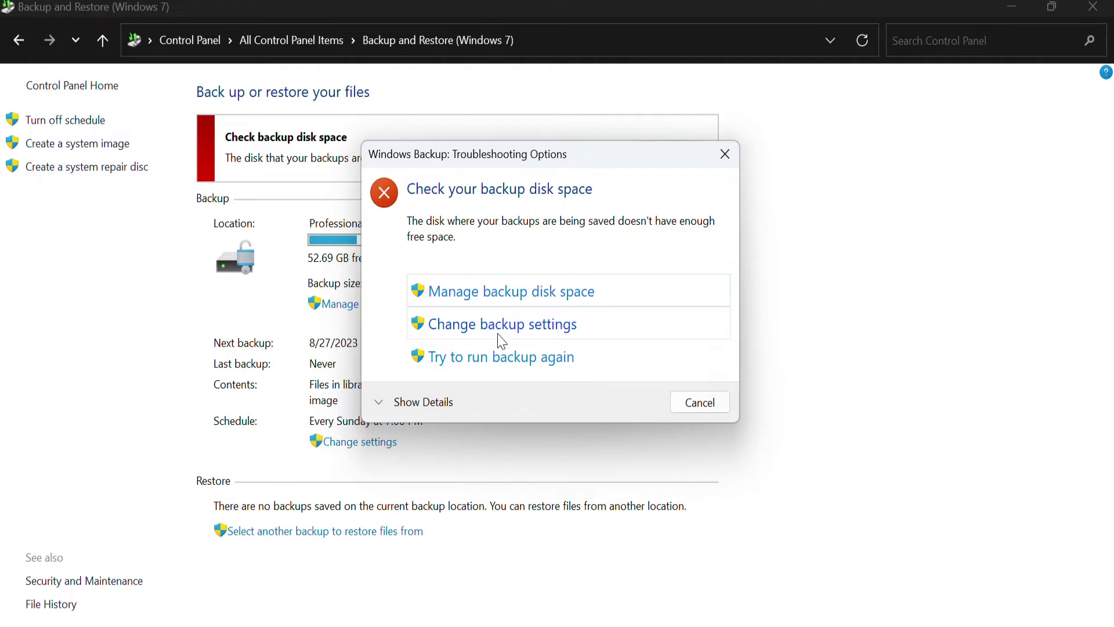
click(545, 330)
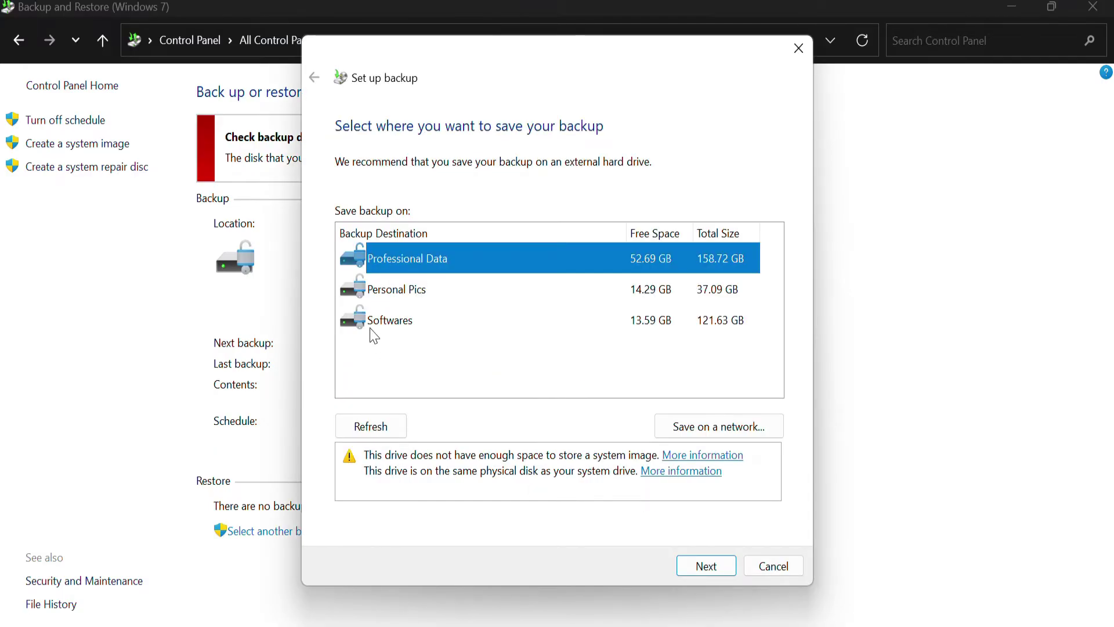
click(417, 292)
click(425, 319)
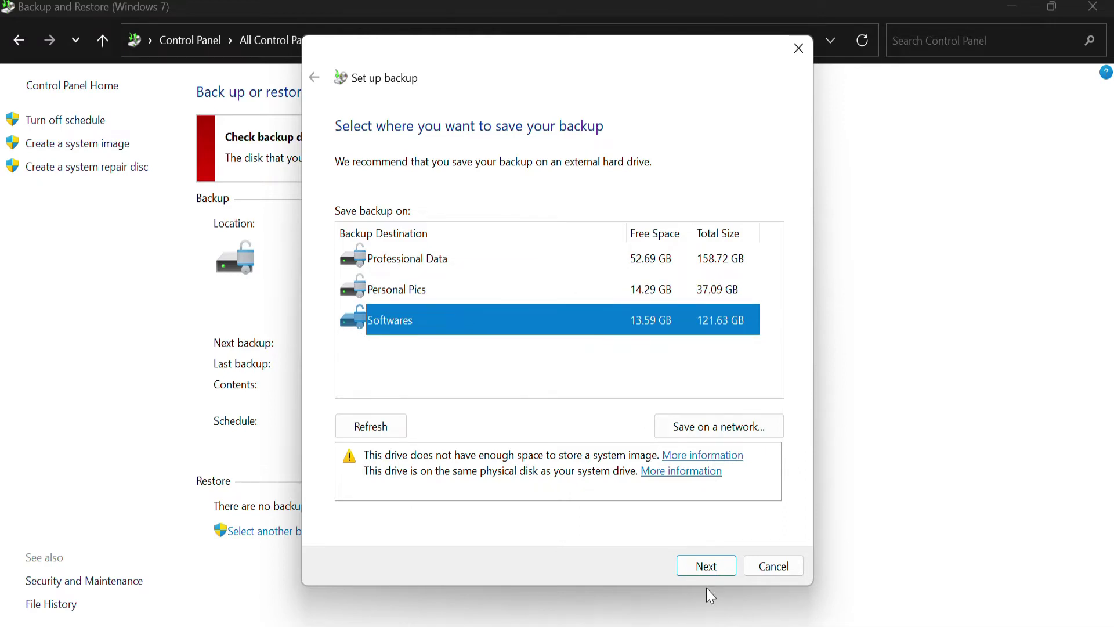
click(723, 569)
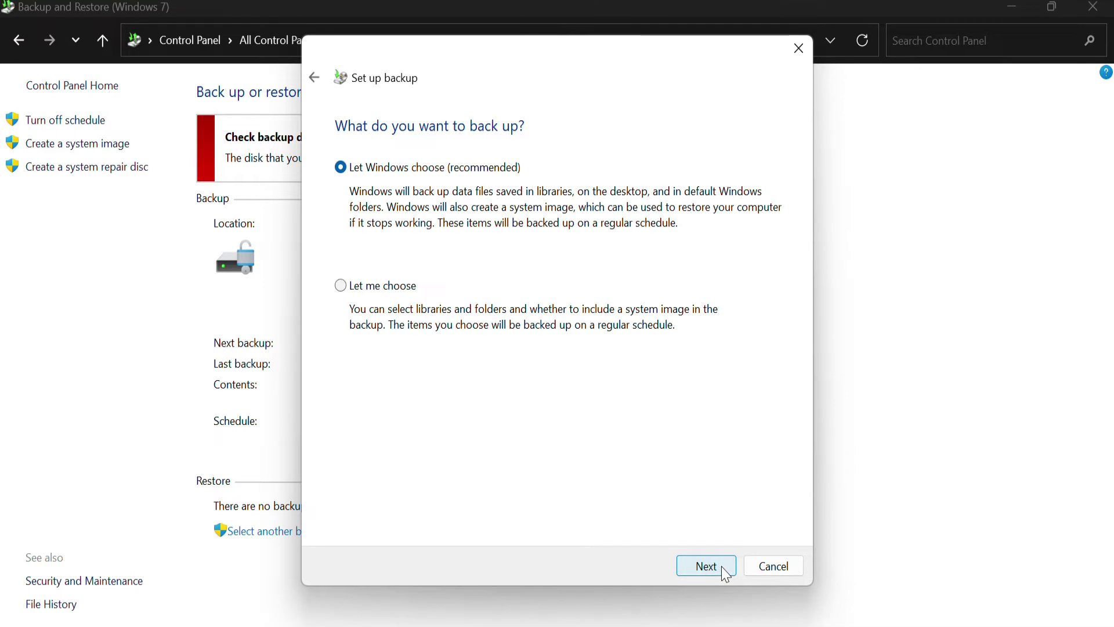
click(723, 569)
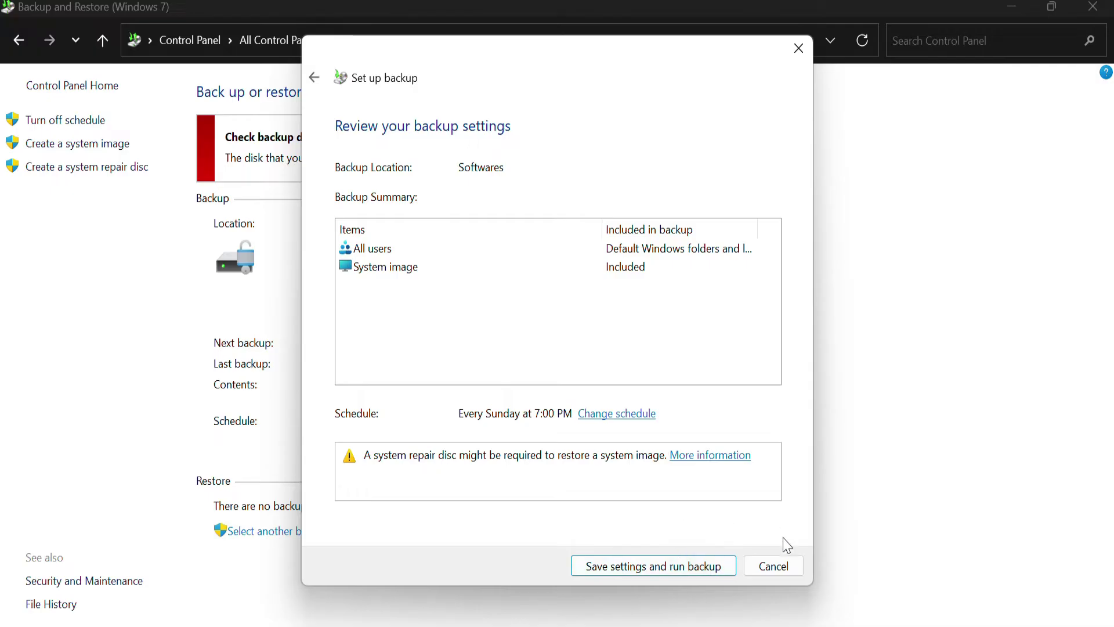
click(790, 568)
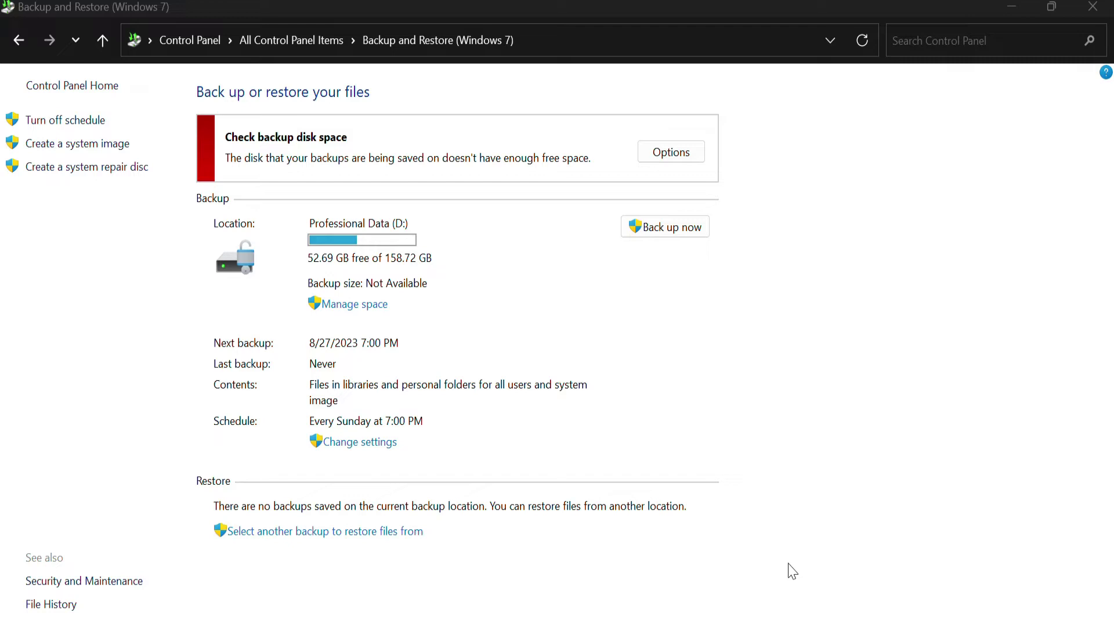
Look through the options for restoring from another backup, including browsing network locations, then cancel and return to all Control Panel items.
click(297, 533)
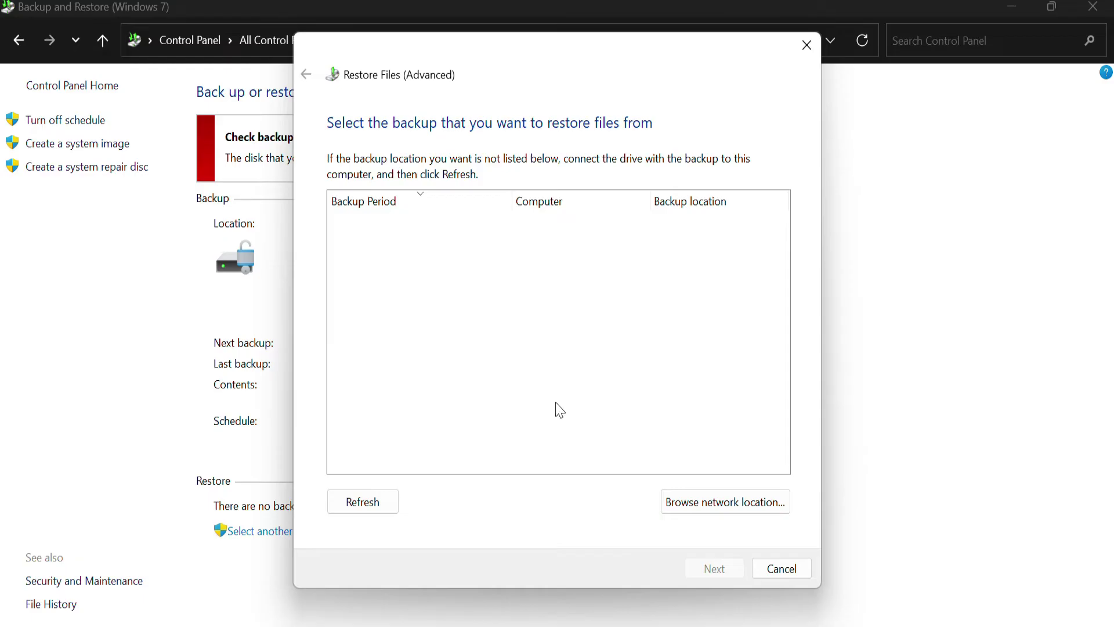
click(738, 500)
click(713, 262)
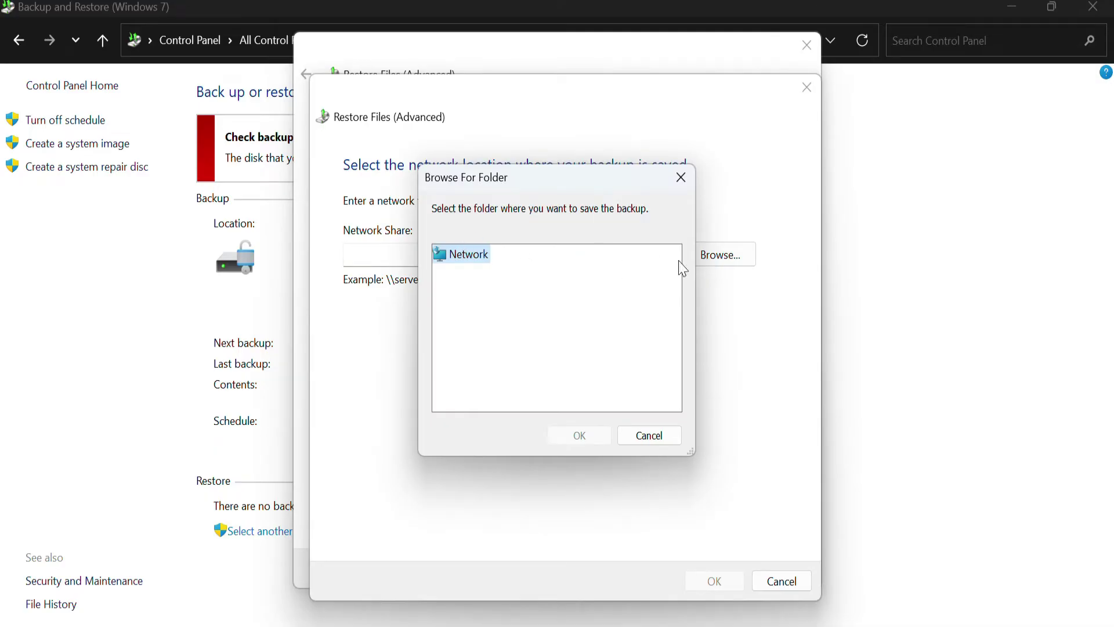
click(649, 435)
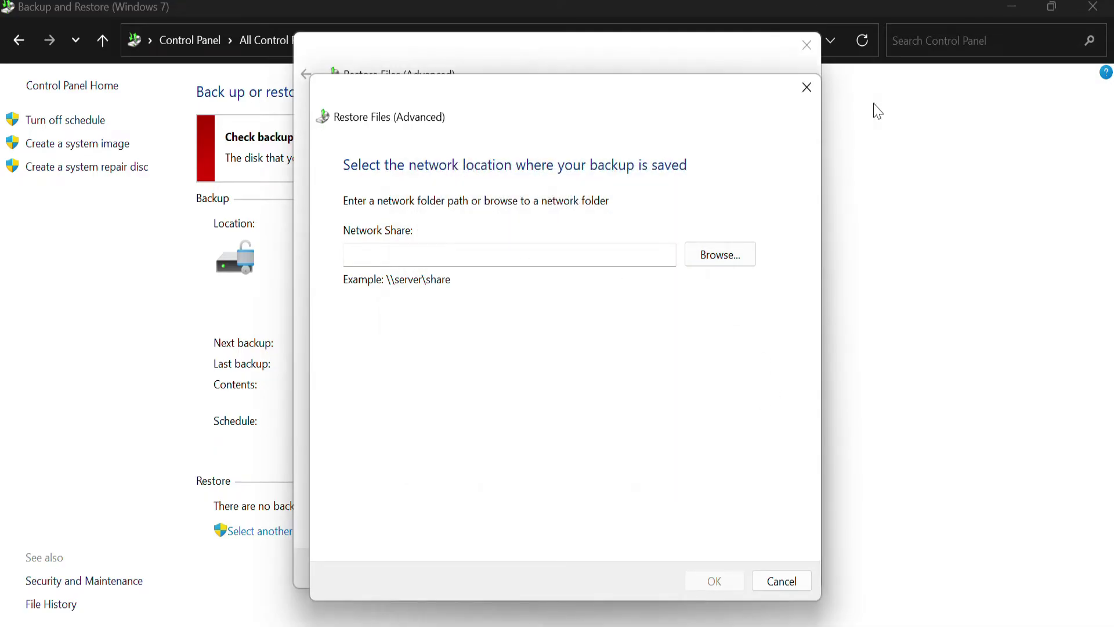
click(805, 87)
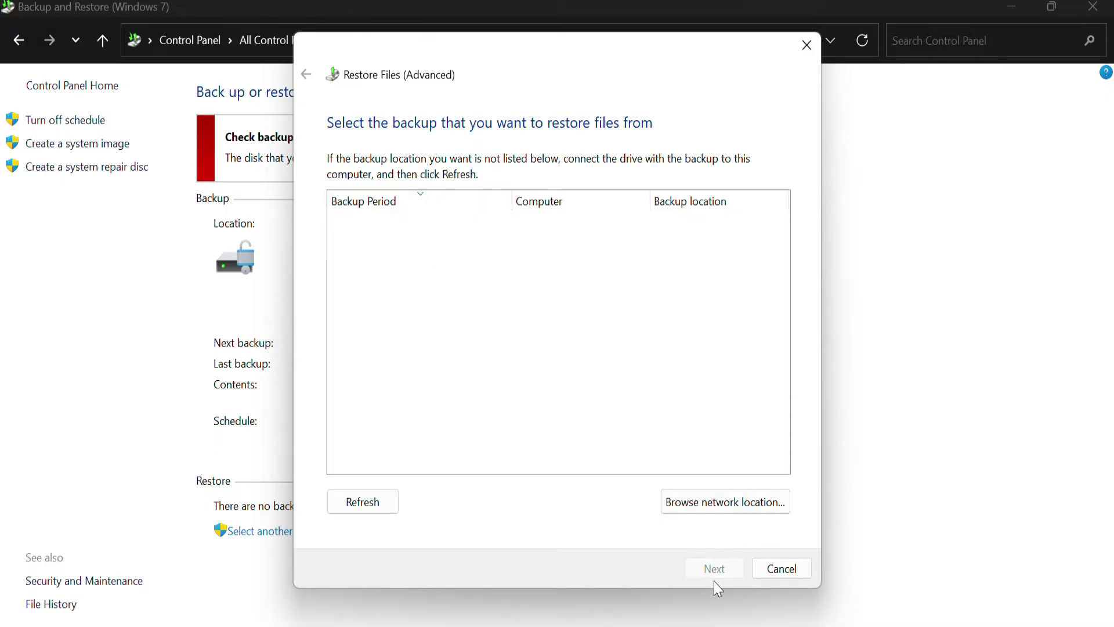
click(776, 571)
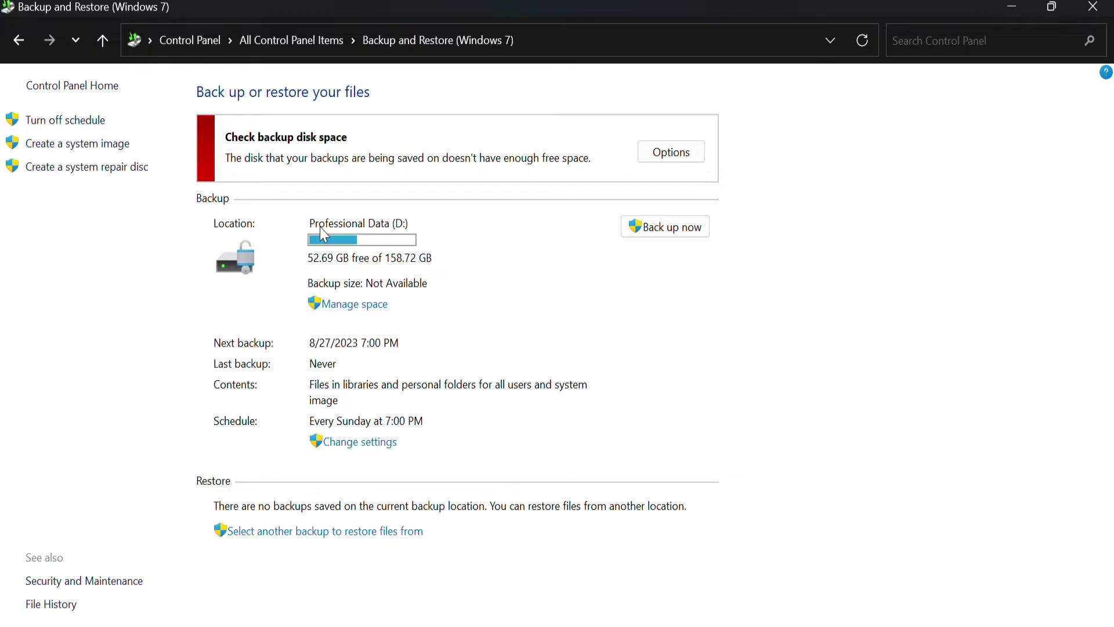
click(16, 44)
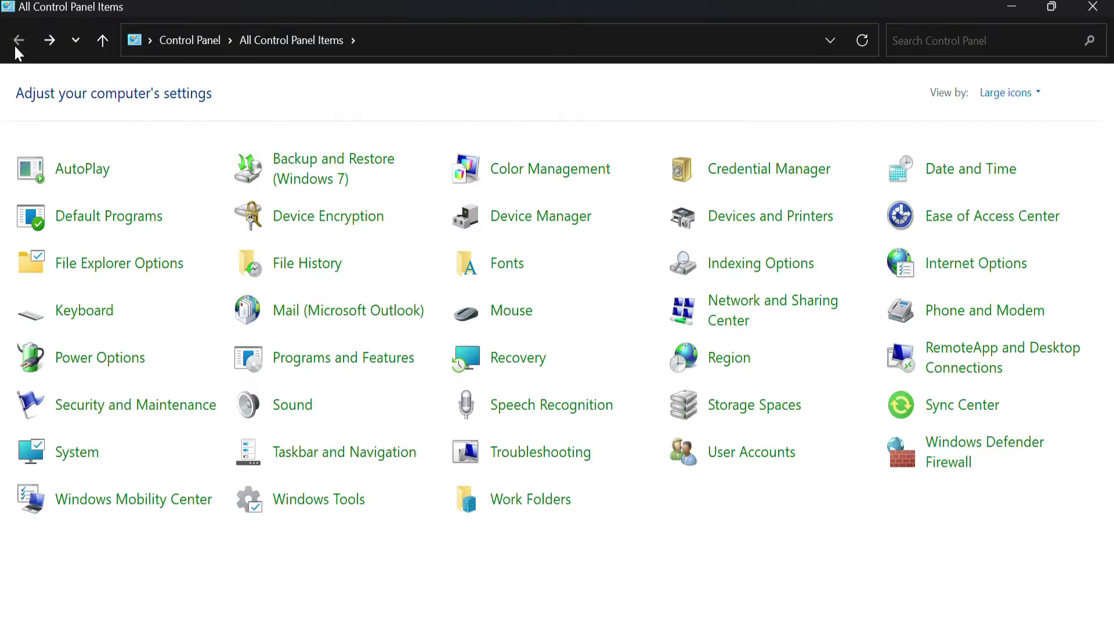
Open the advanced Color Management settings and start the display color calibration, proceeding to the gamma adjustment.
click(513, 174)
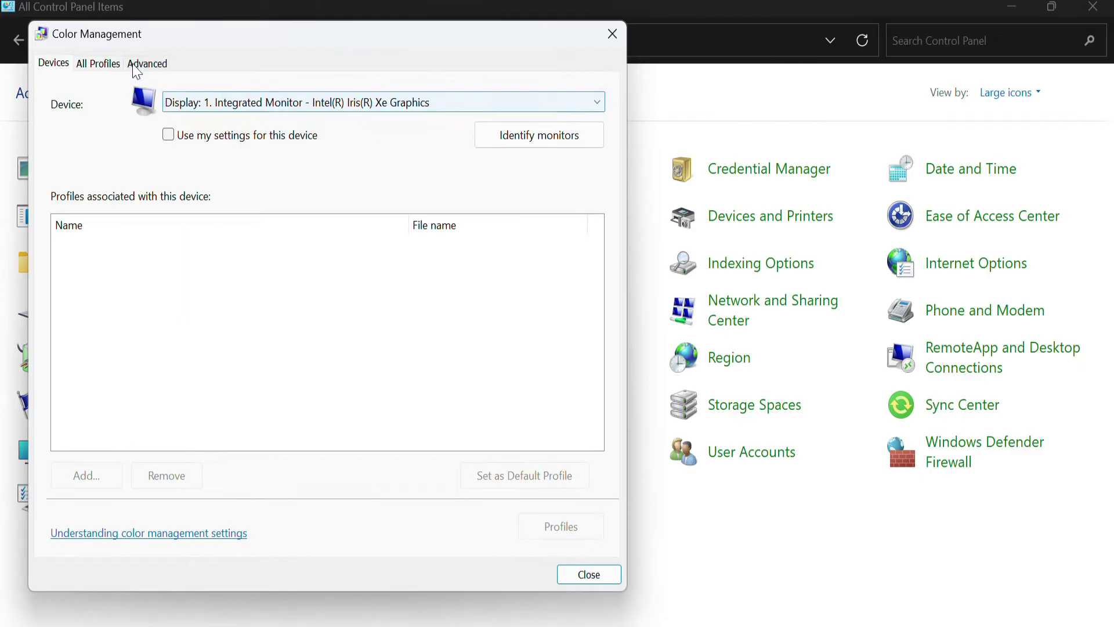
click(138, 71)
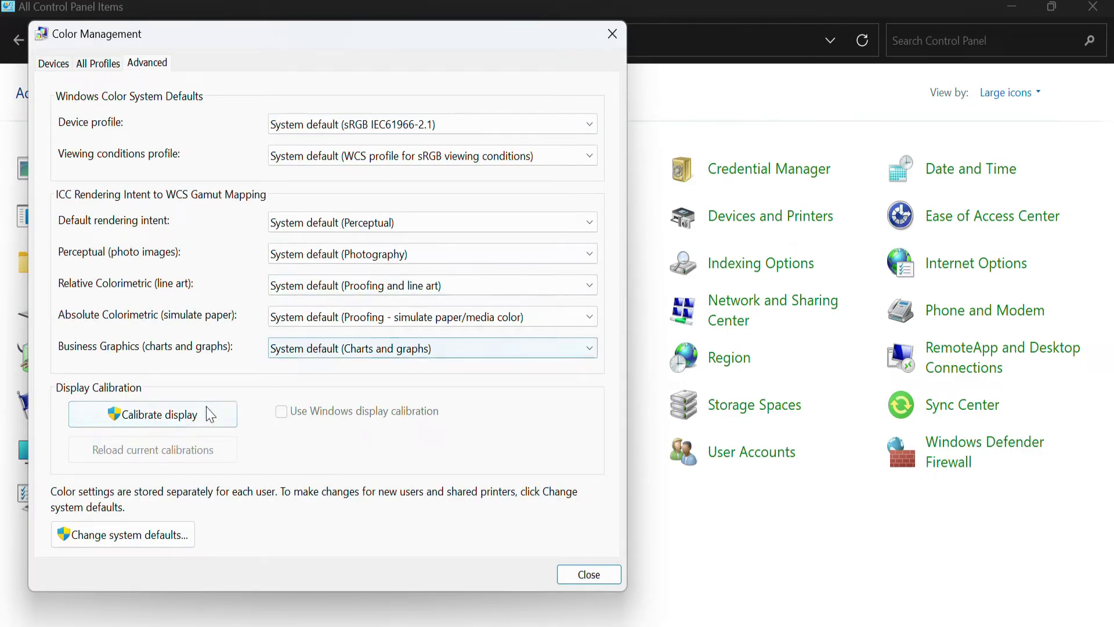
click(190, 415)
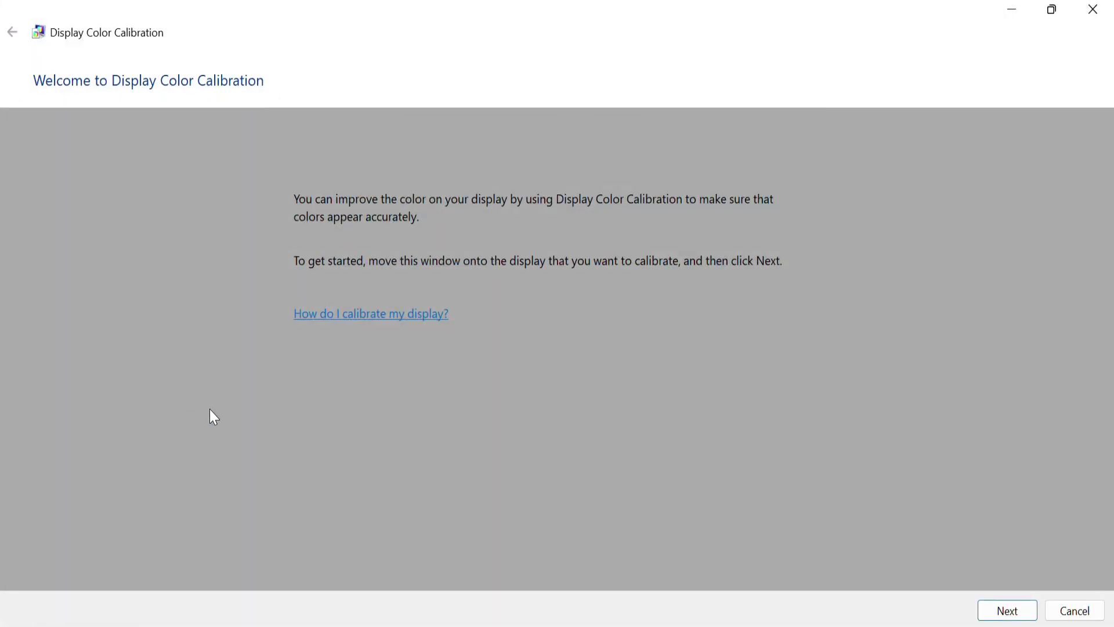
click(1016, 616)
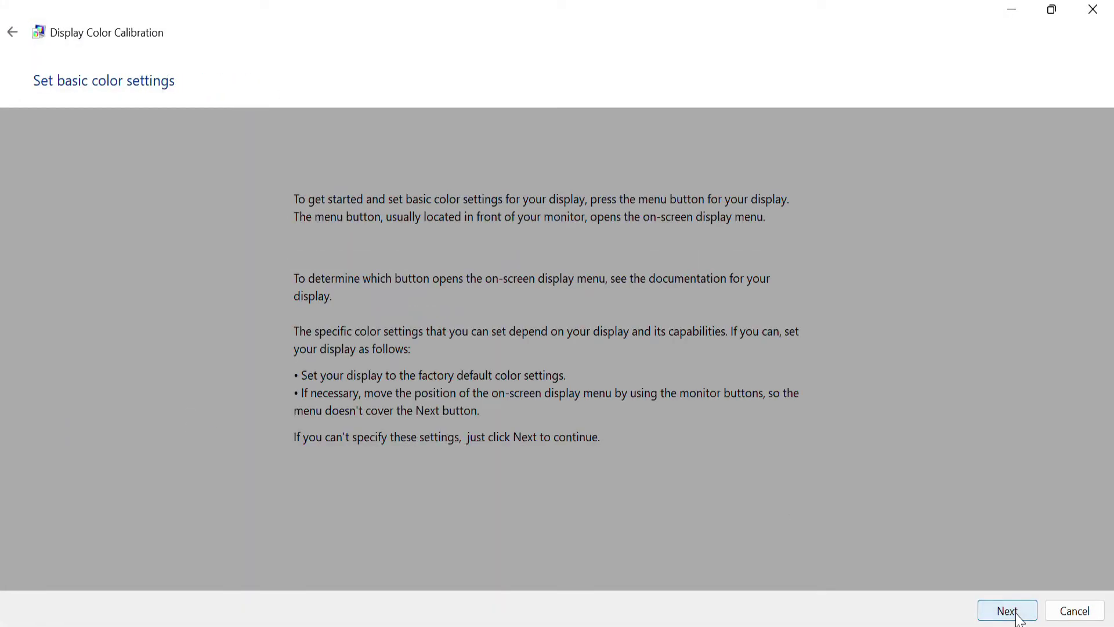
click(1018, 616)
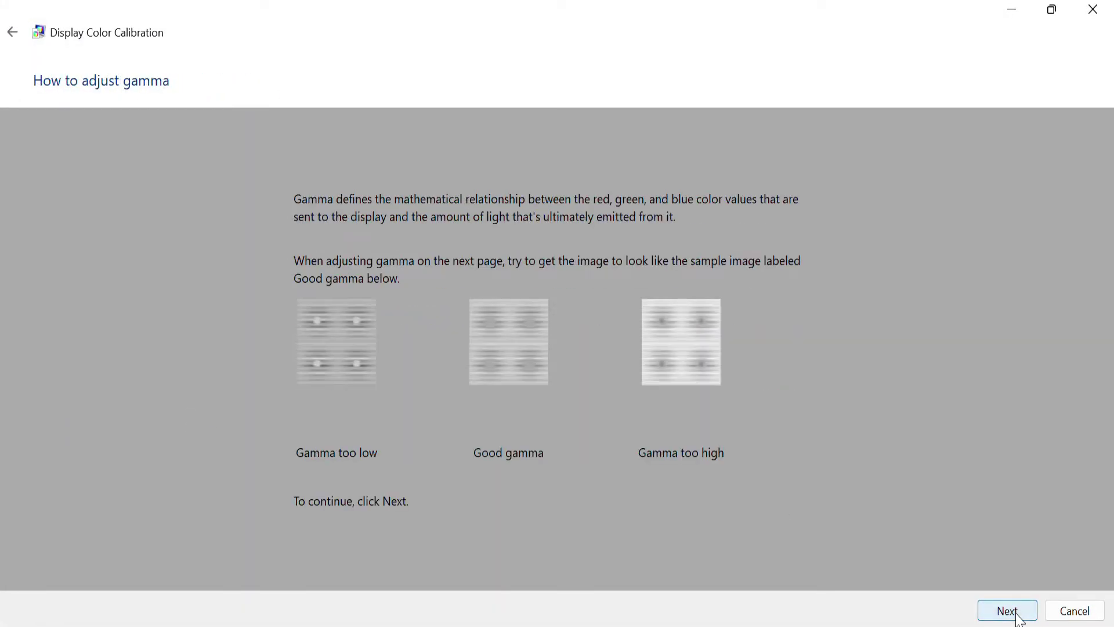
click(1017, 615)
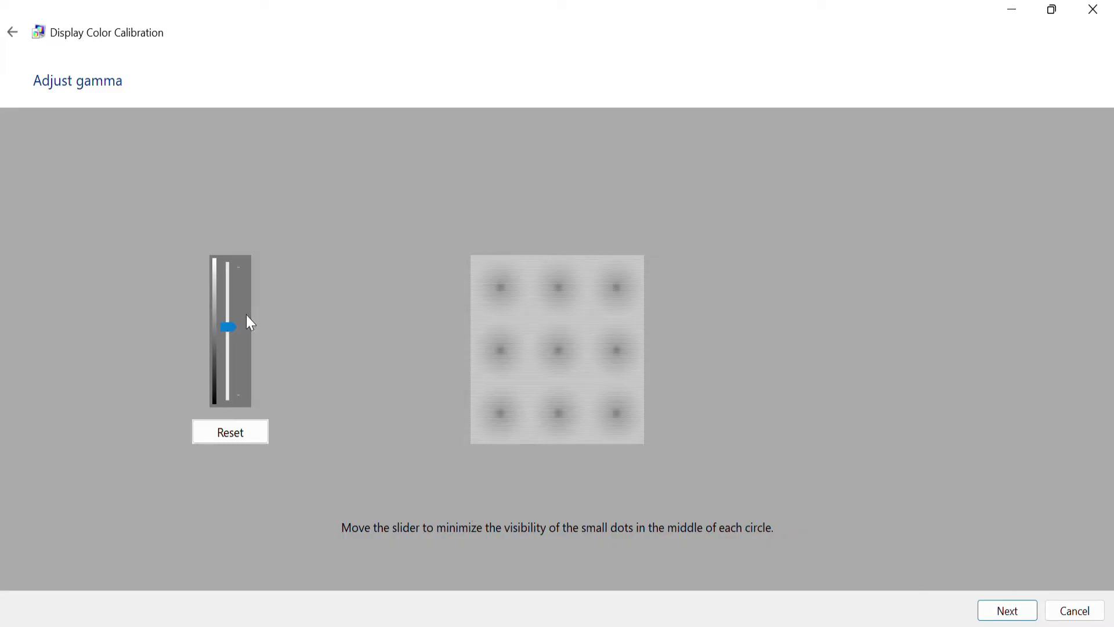
Reset the gamma, skip the brightness and contrast adjustment, and continue to the color balance adjustment.
click(218, 440)
click(987, 613)
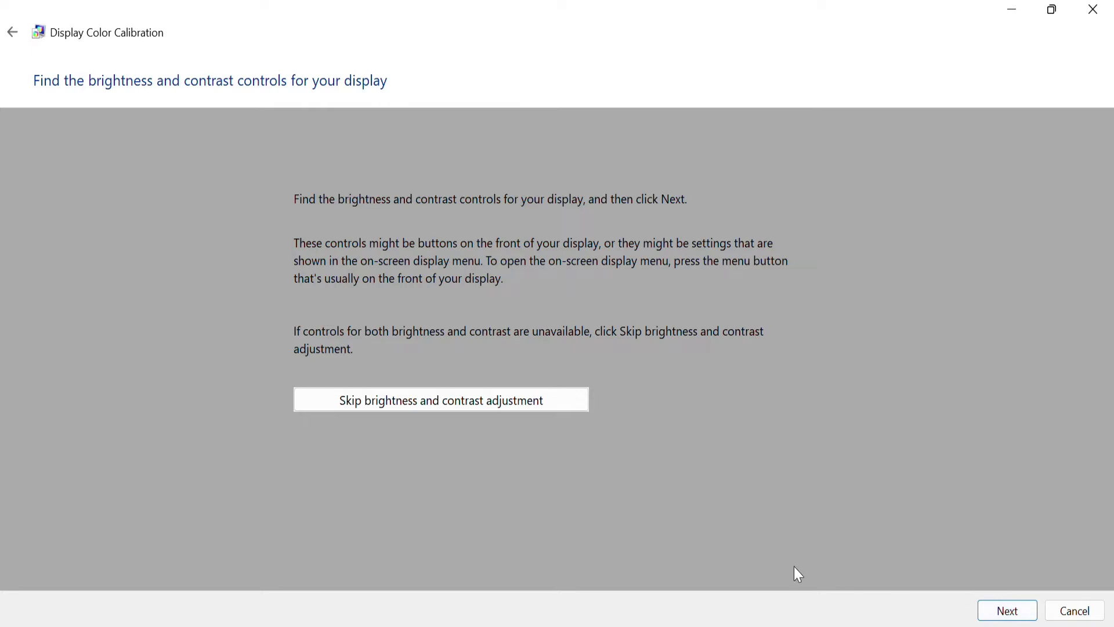
click(507, 402)
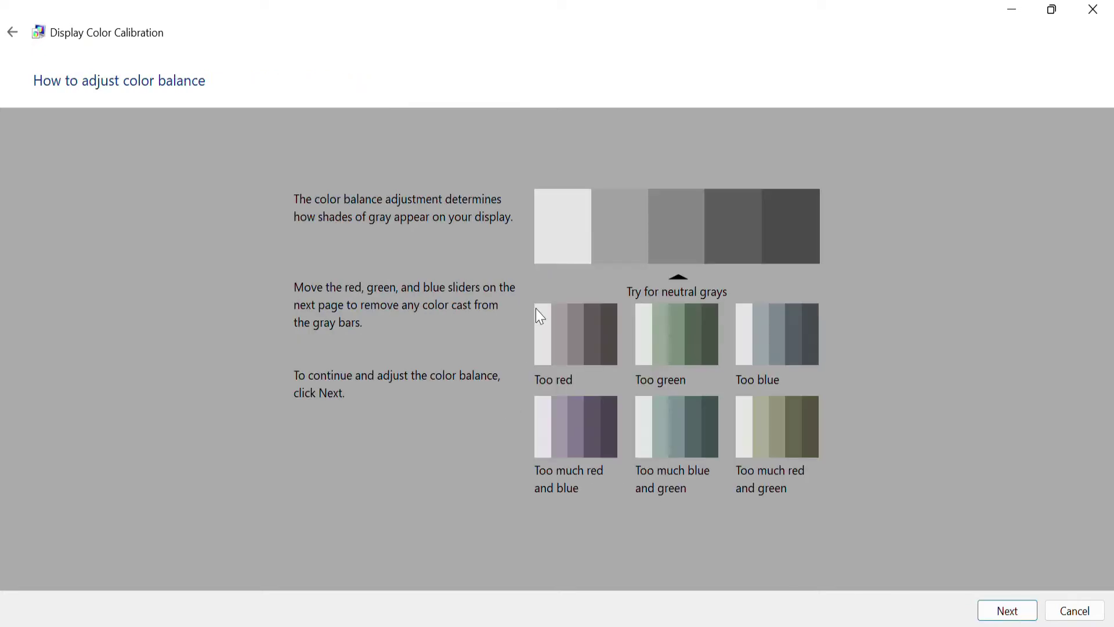
click(999, 616)
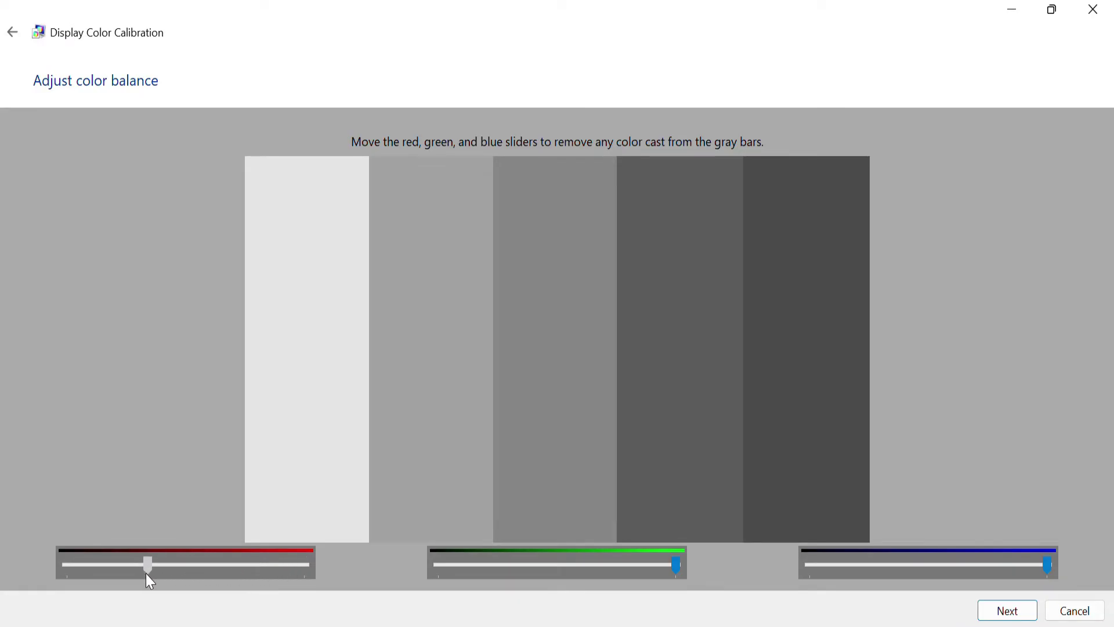
Set the red and green color balance to maximum and blue slightly lower, finish the calibration and close the ClearType Text Tuner.
drag(310, 558, 346, 559)
drag(725, 566, 783, 557)
drag(1042, 566, 985, 567)
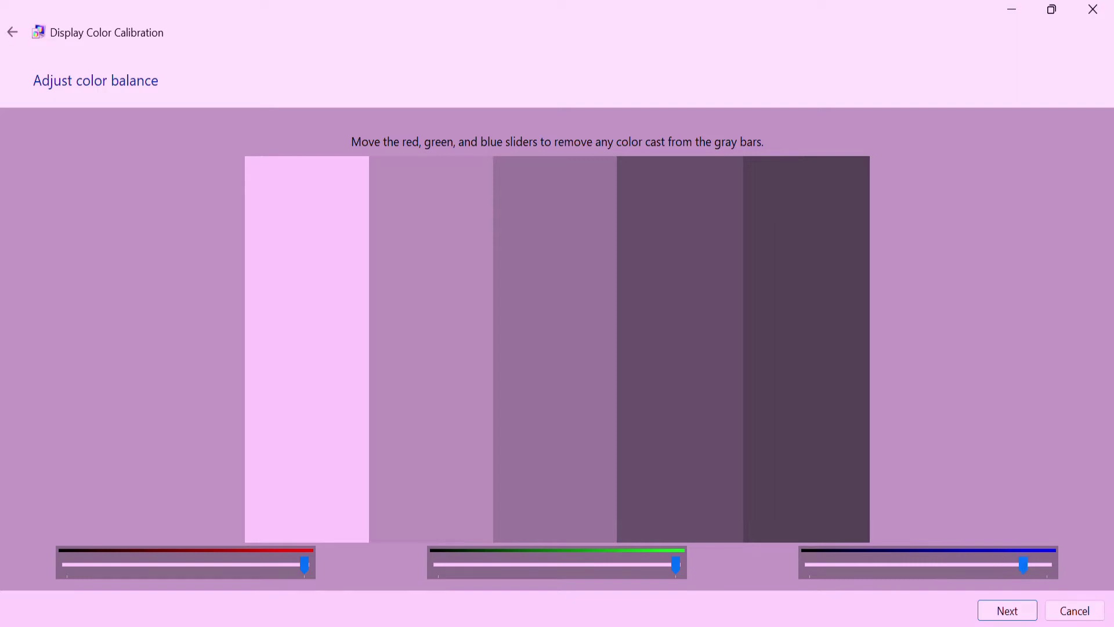
click(1006, 610)
click(1020, 615)
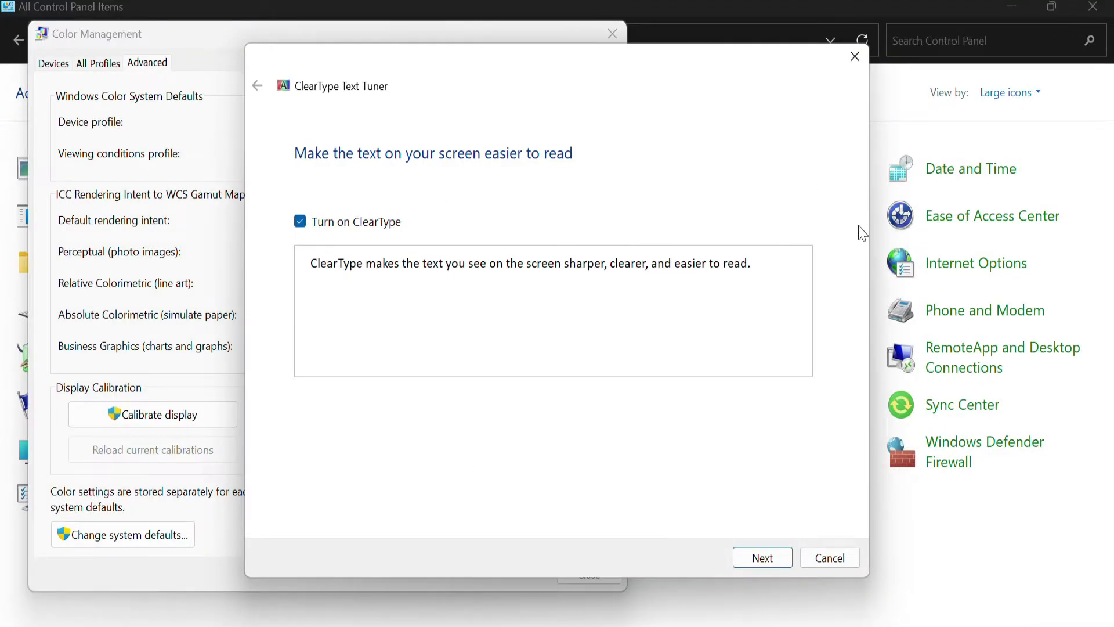
click(860, 53)
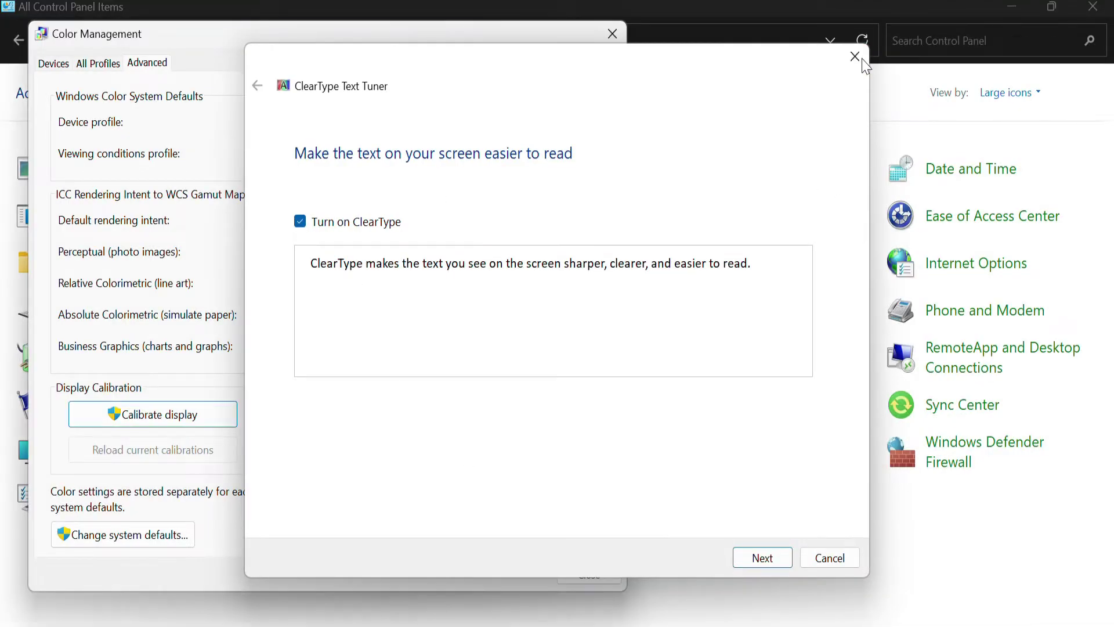
drag(401, 49, 571, 289)
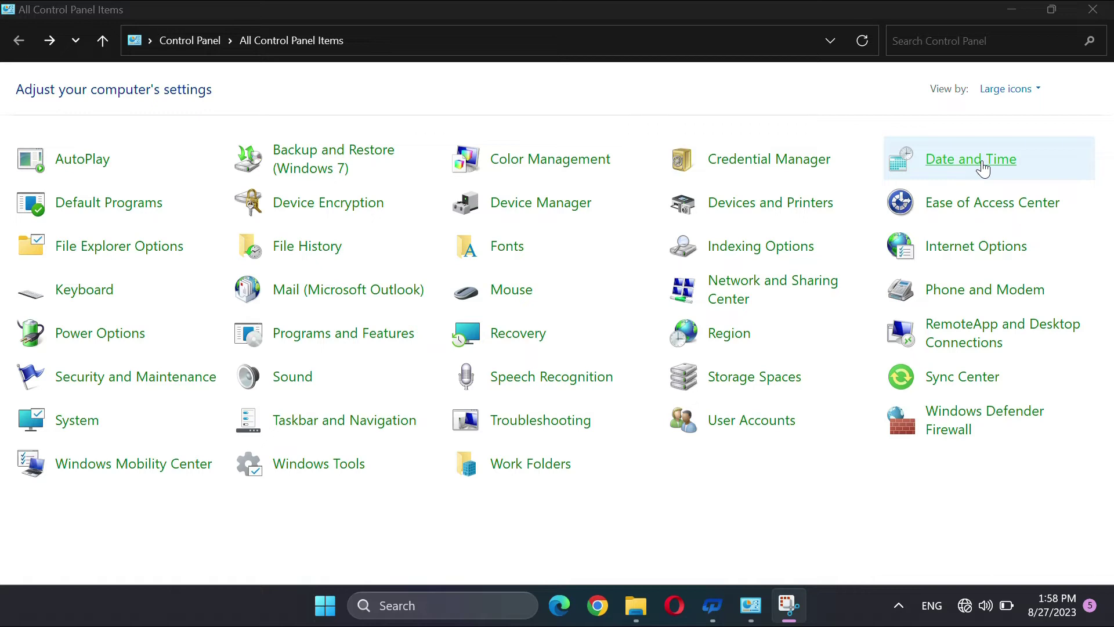
Open the date and time change settings and go through the calendar's year and month views, choosing August 2023.
click(982, 164)
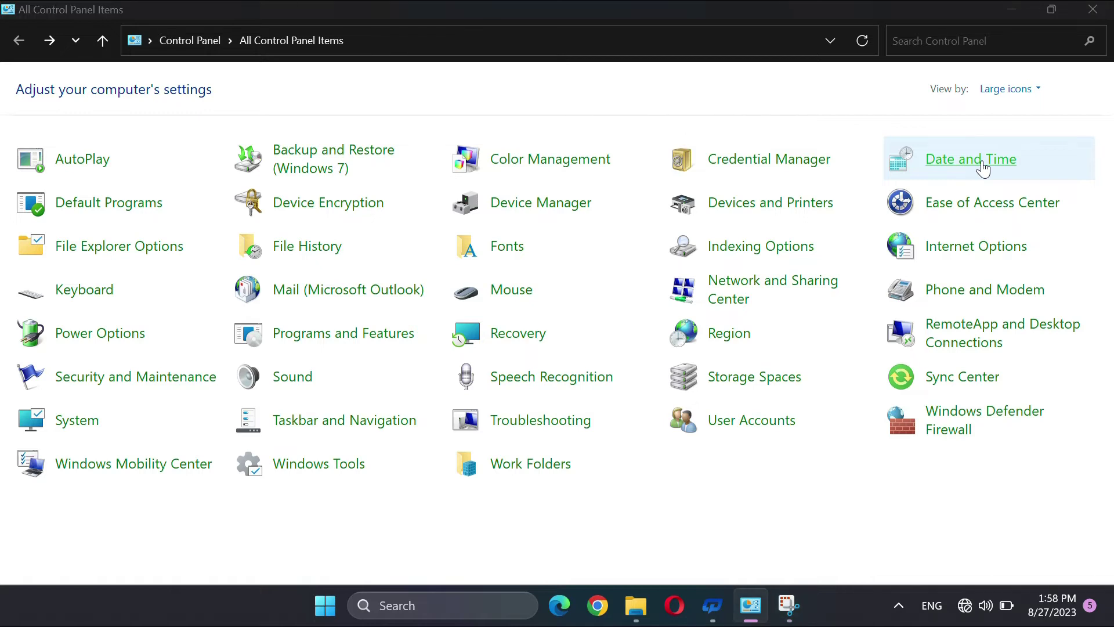
drag(342, 91, 747, 133)
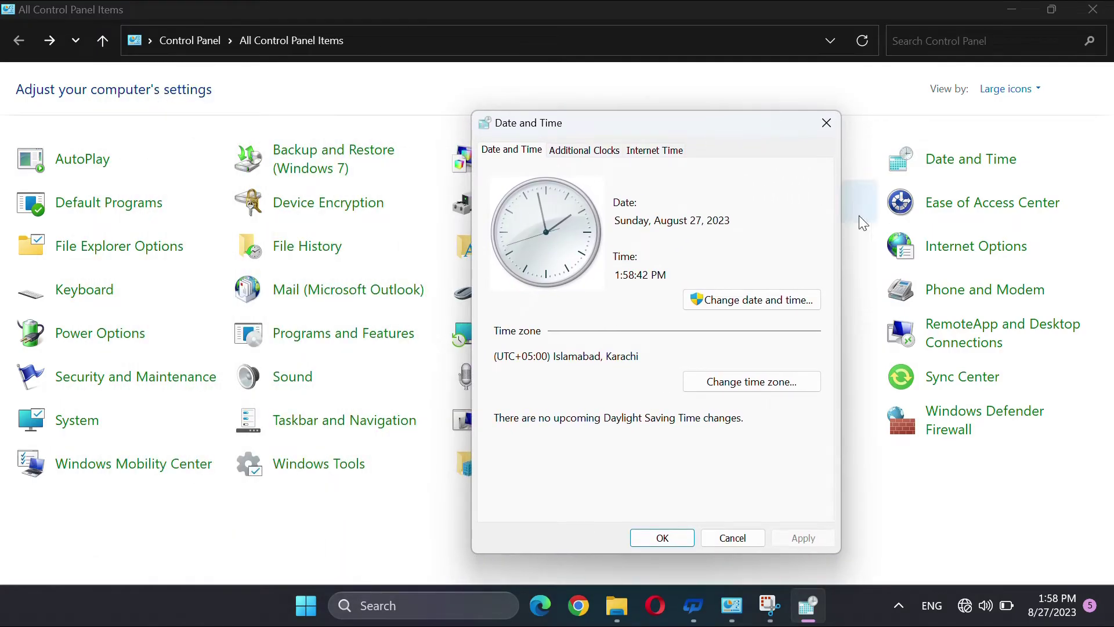
click(776, 297)
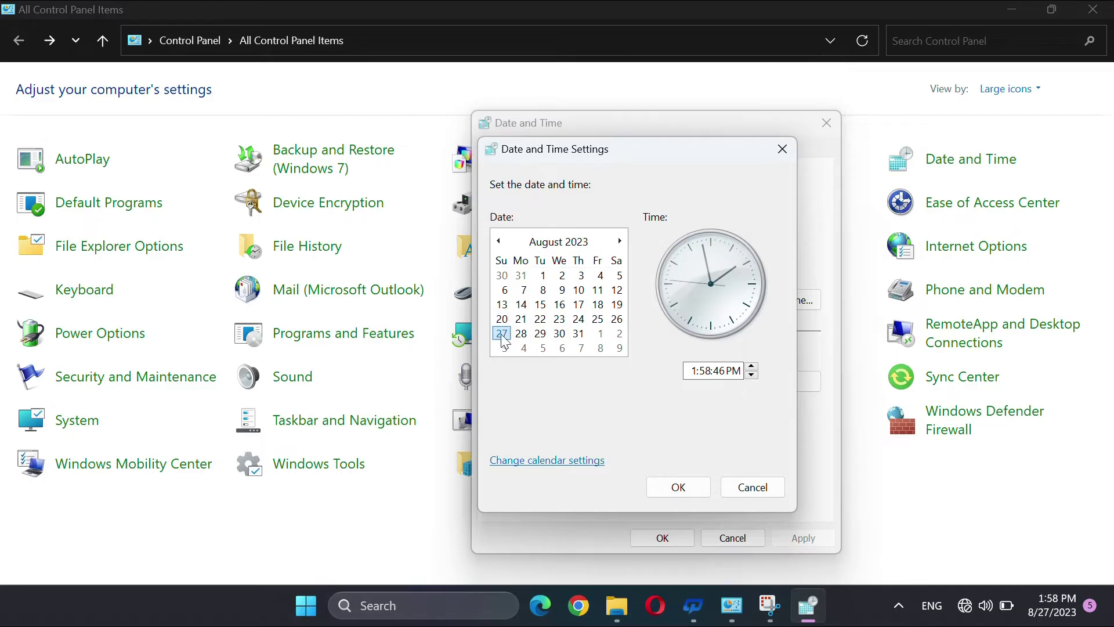
click(566, 243)
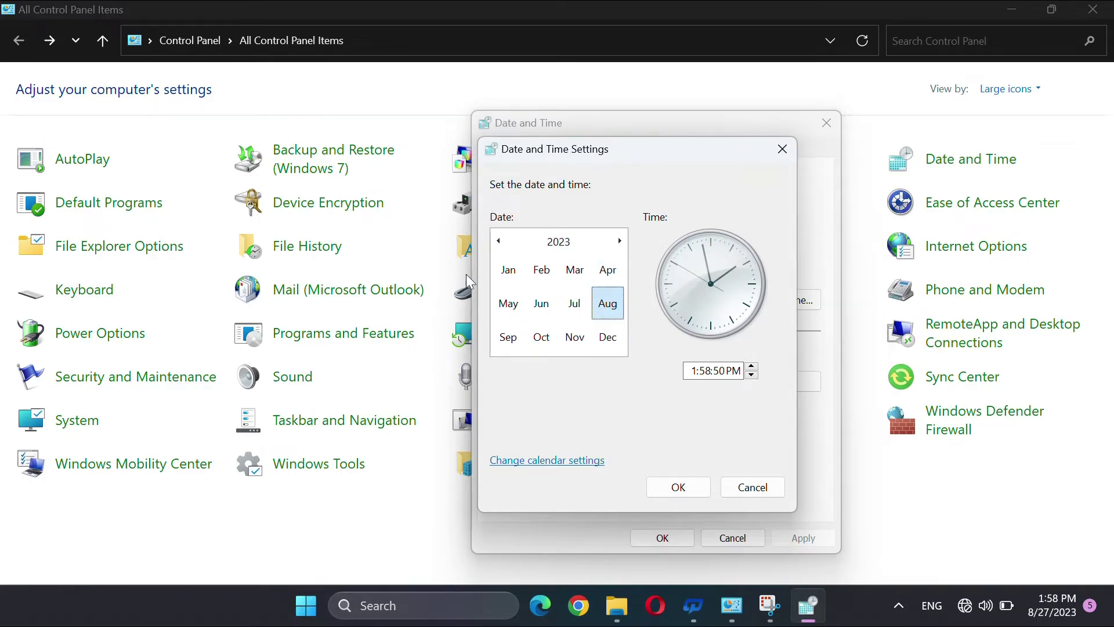
click(554, 244)
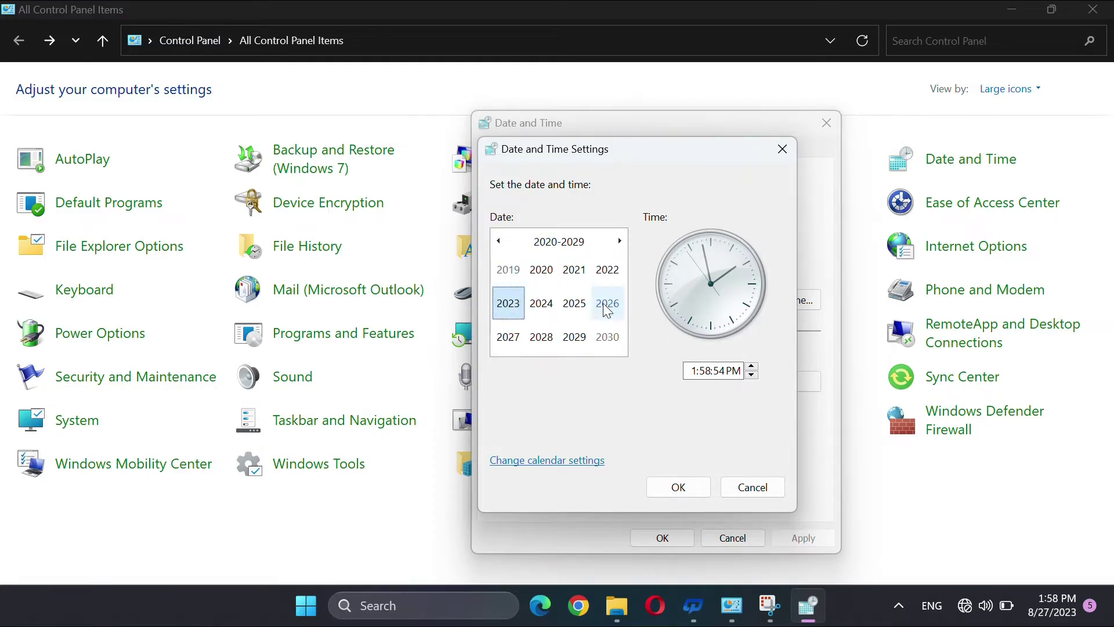
click(515, 310)
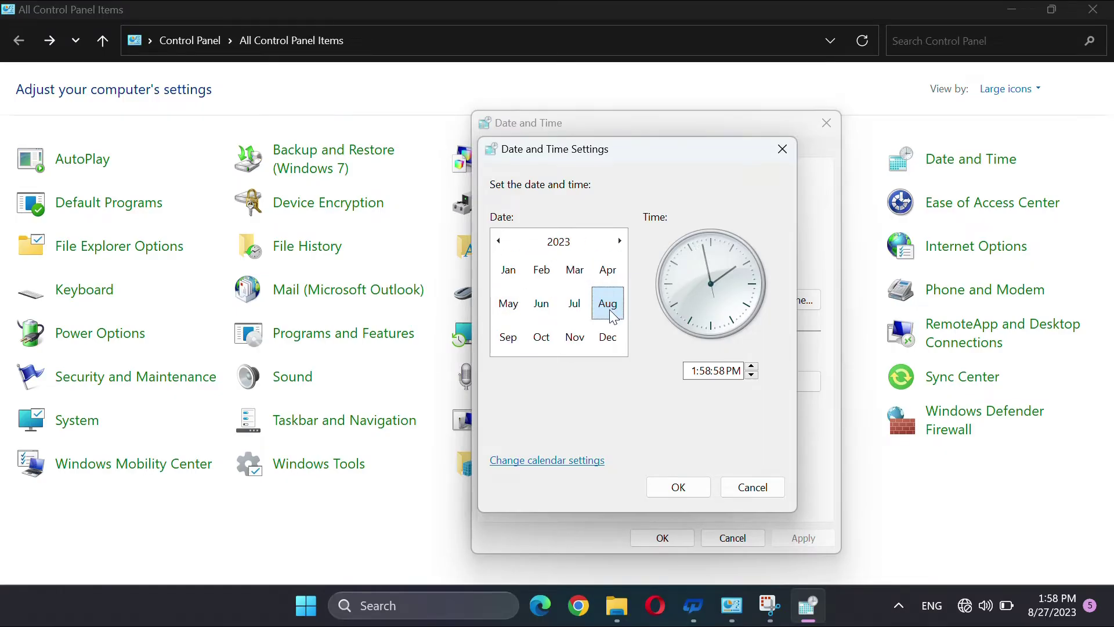
click(610, 311)
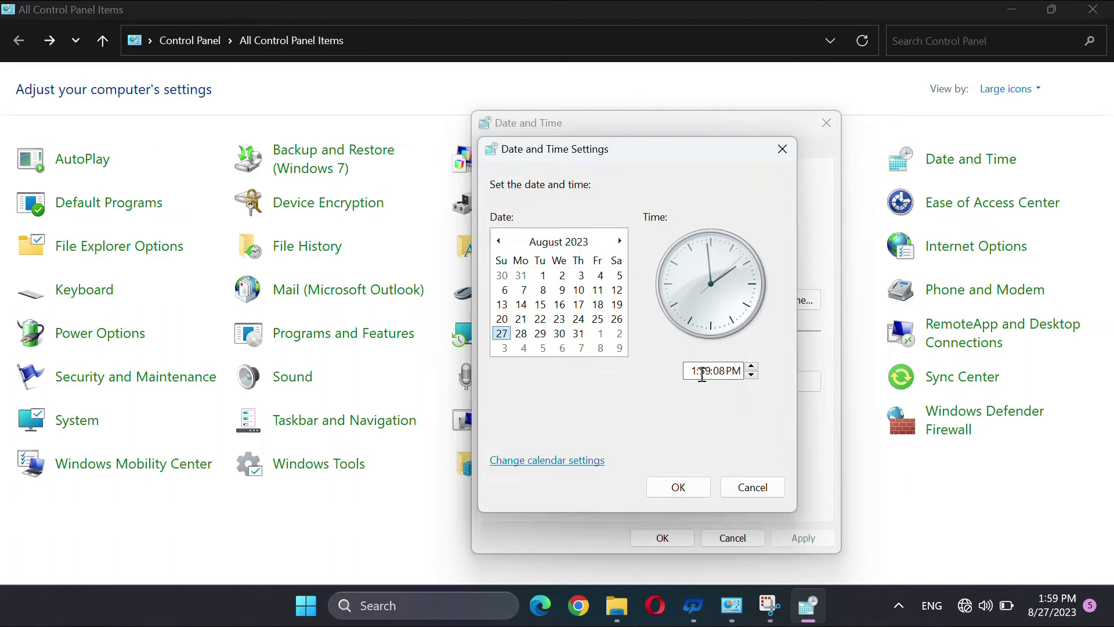
Try setting the hour to 2, confirm the time settings and close Date and Time without applying anything else.
click(697, 373)
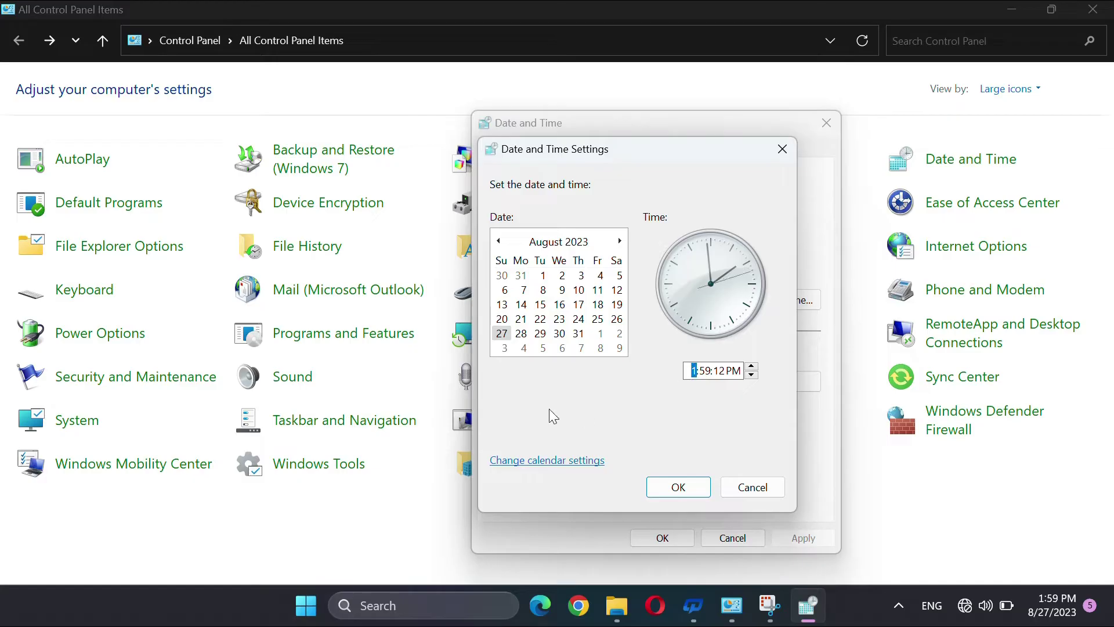
text(2)
click(752, 375)
click(734, 371)
click(704, 370)
click(677, 487)
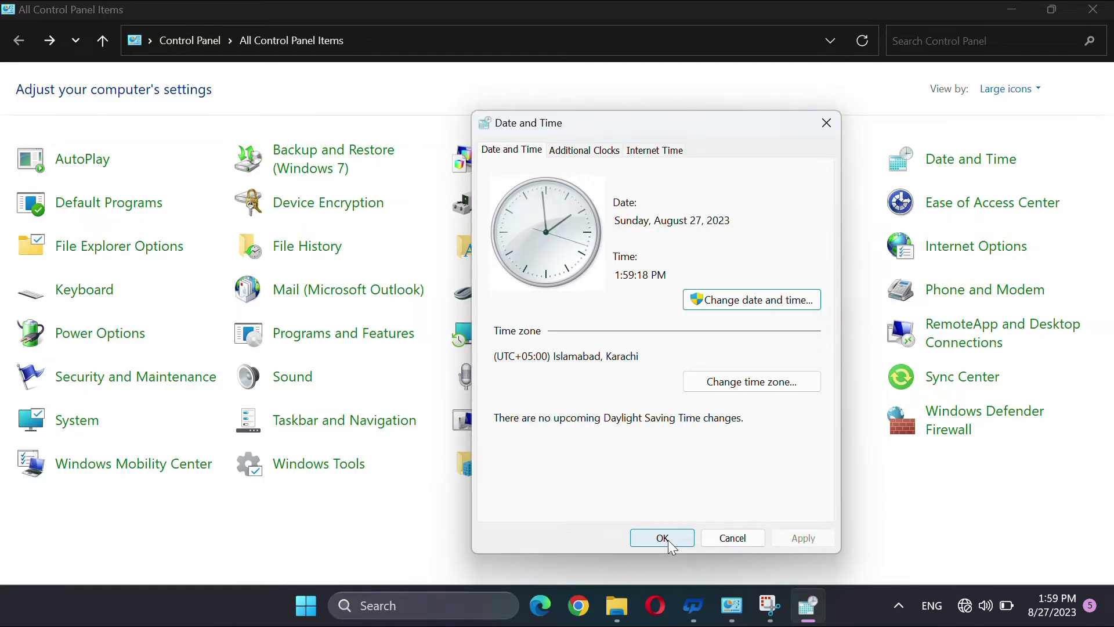
click(724, 542)
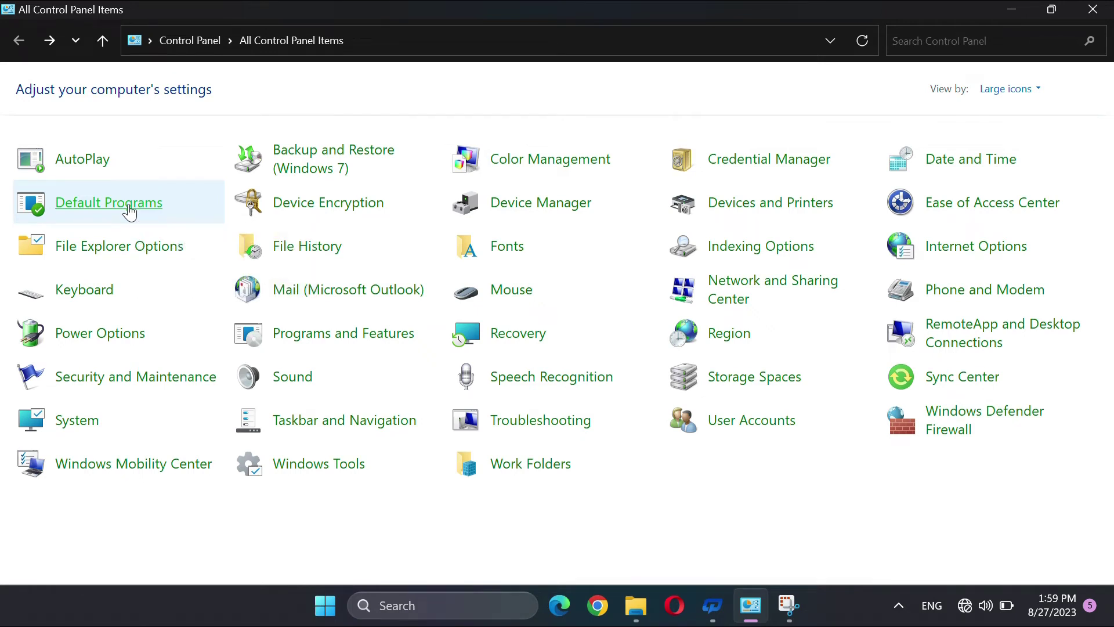
Open Default Programs and browse the default apps list down to Media Player, checking the Youtube Upload Final Video folder in File Explorer in between.
click(128, 207)
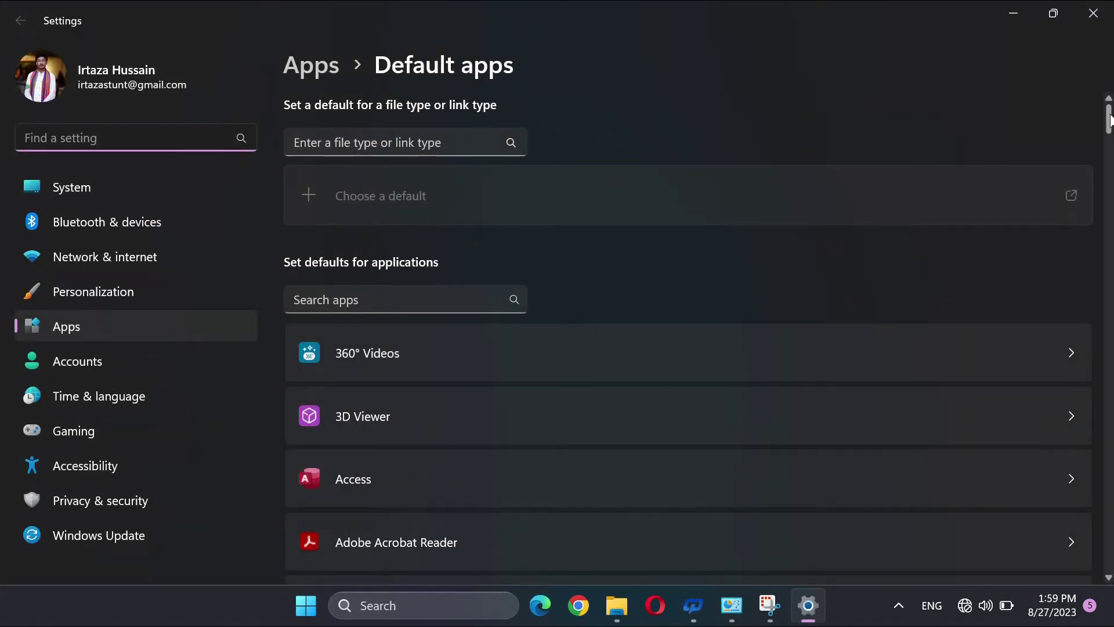
scroll(1111, 120, down, 6)
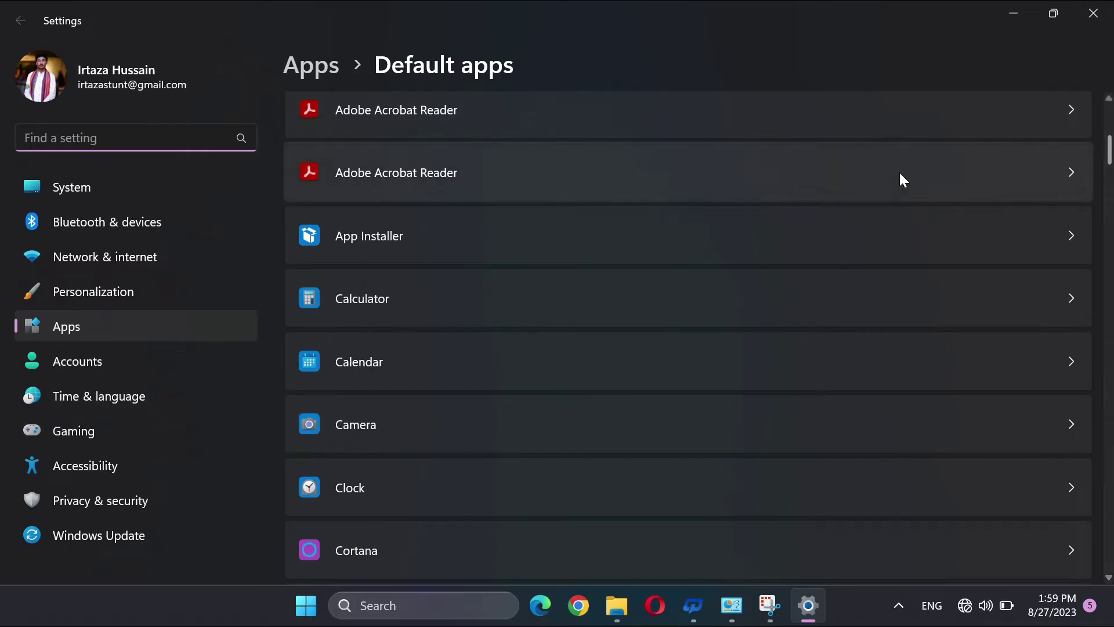
click(616, 605)
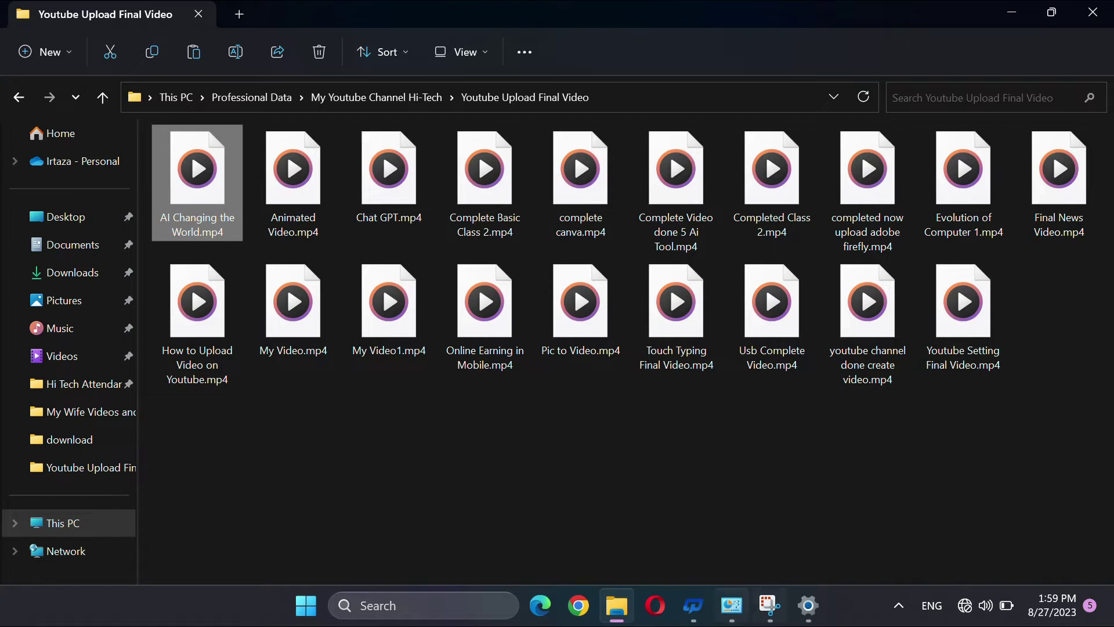
mouse_move(729, 623)
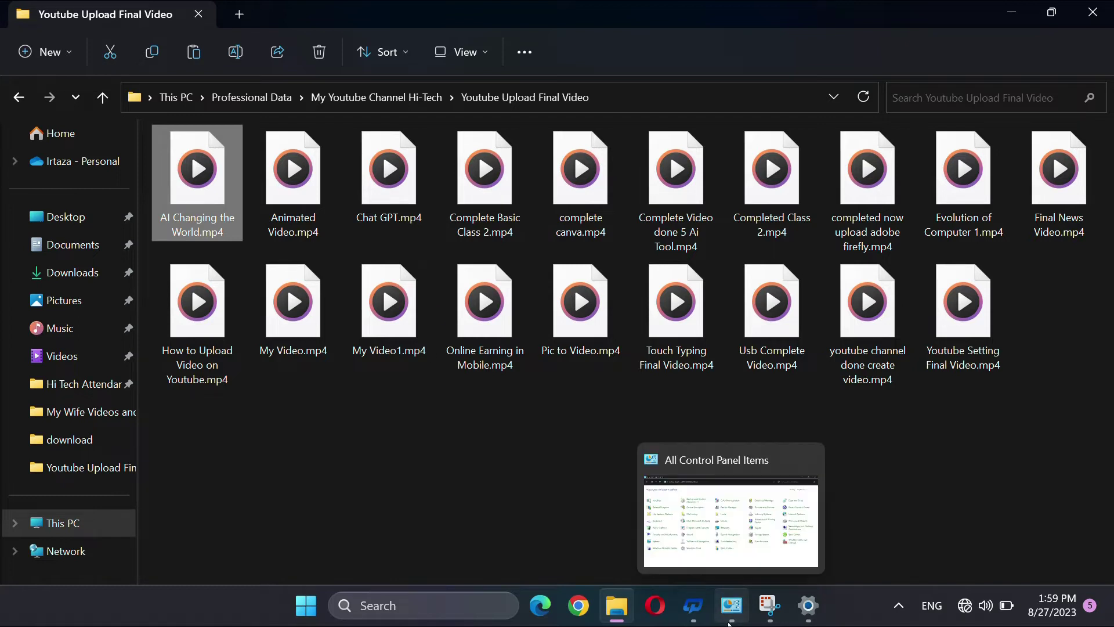
click(804, 612)
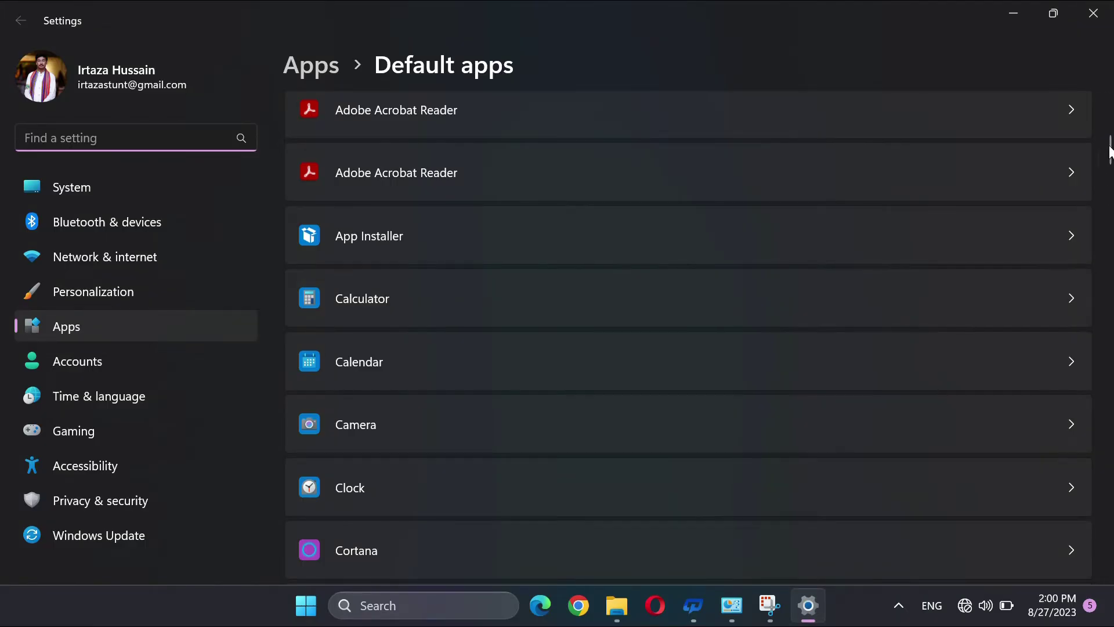
drag(1109, 152, 1095, 284)
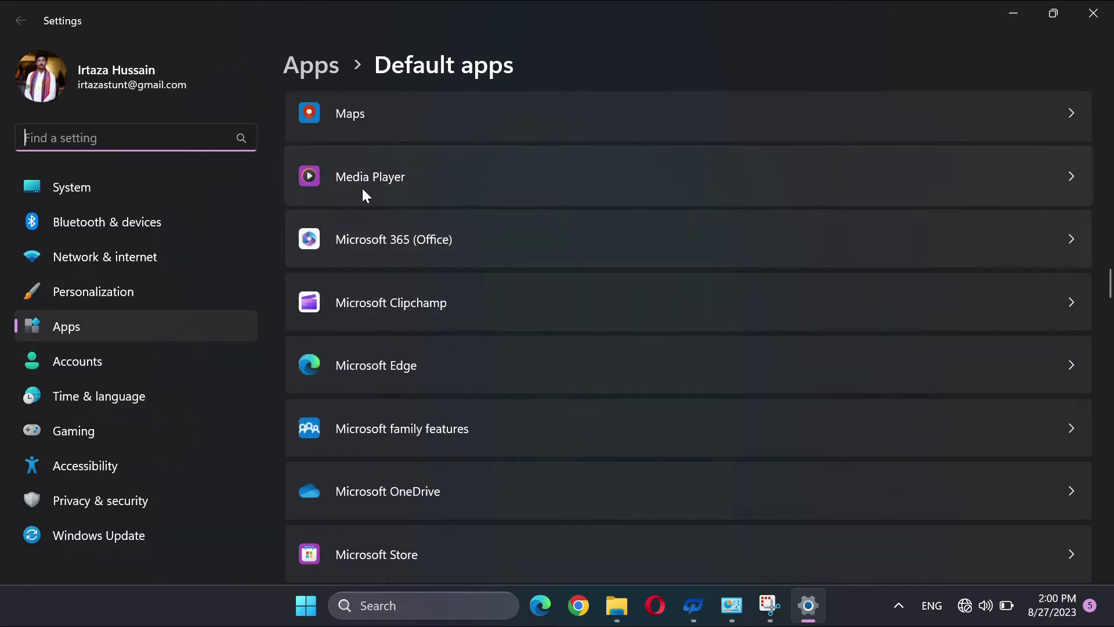
Open Media Player's default file types and set Photos as the default app for .mp4 files.
click(323, 169)
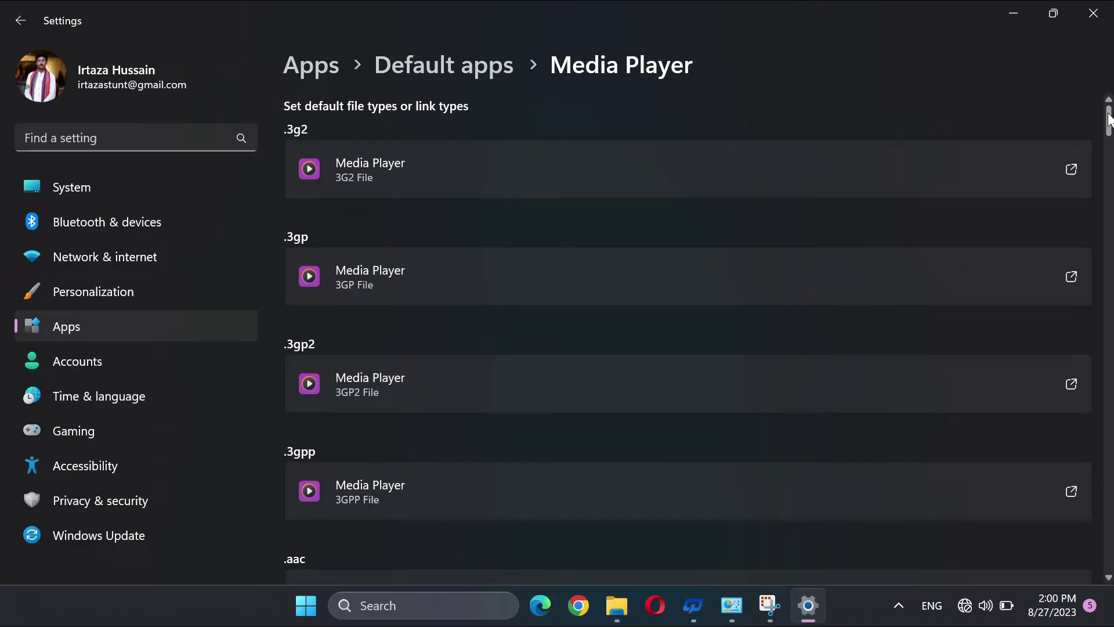
drag(1108, 119, 1060, 343)
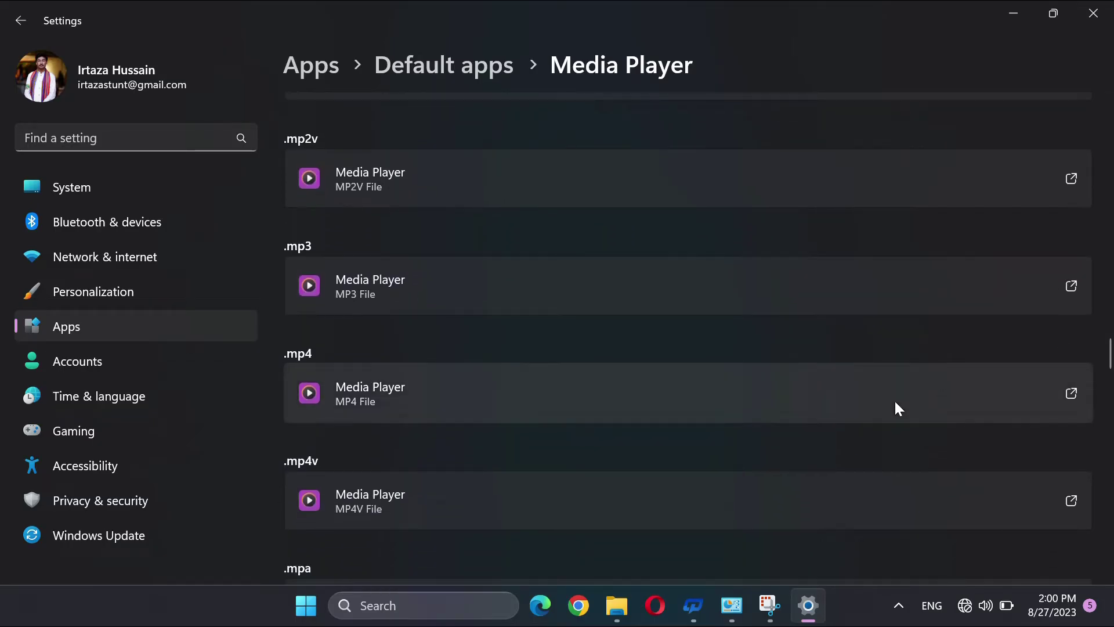
click(1072, 395)
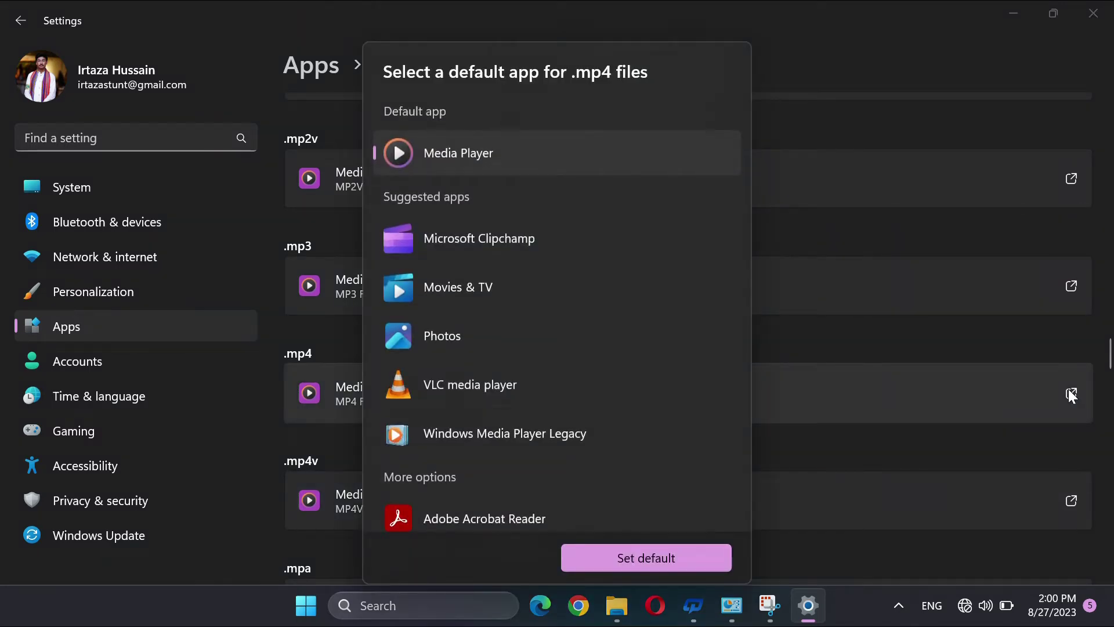
click(482, 334)
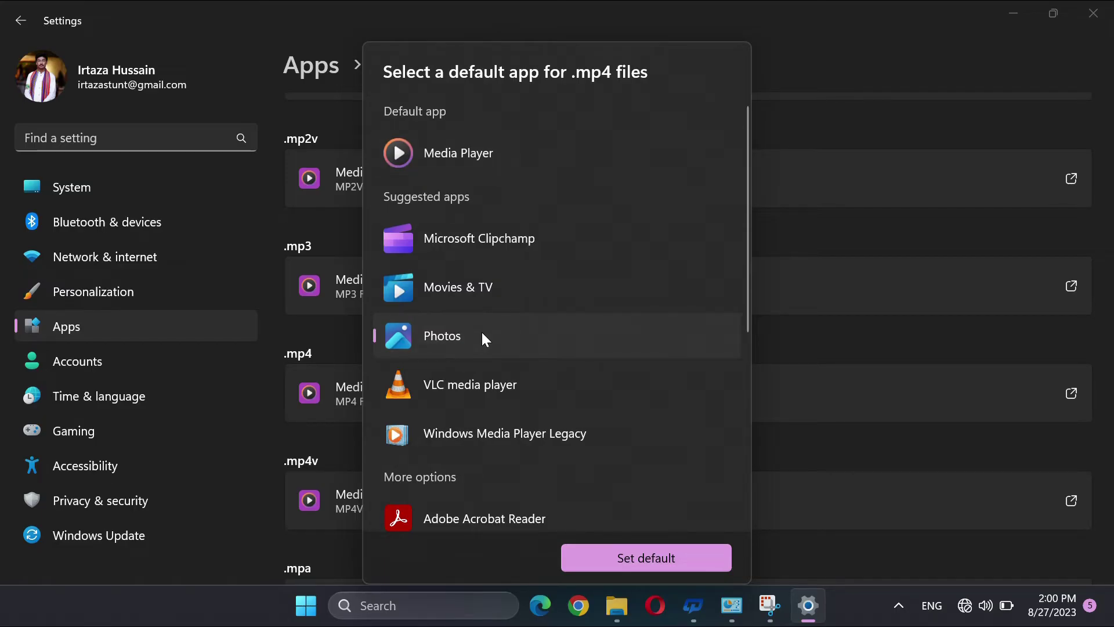
click(631, 556)
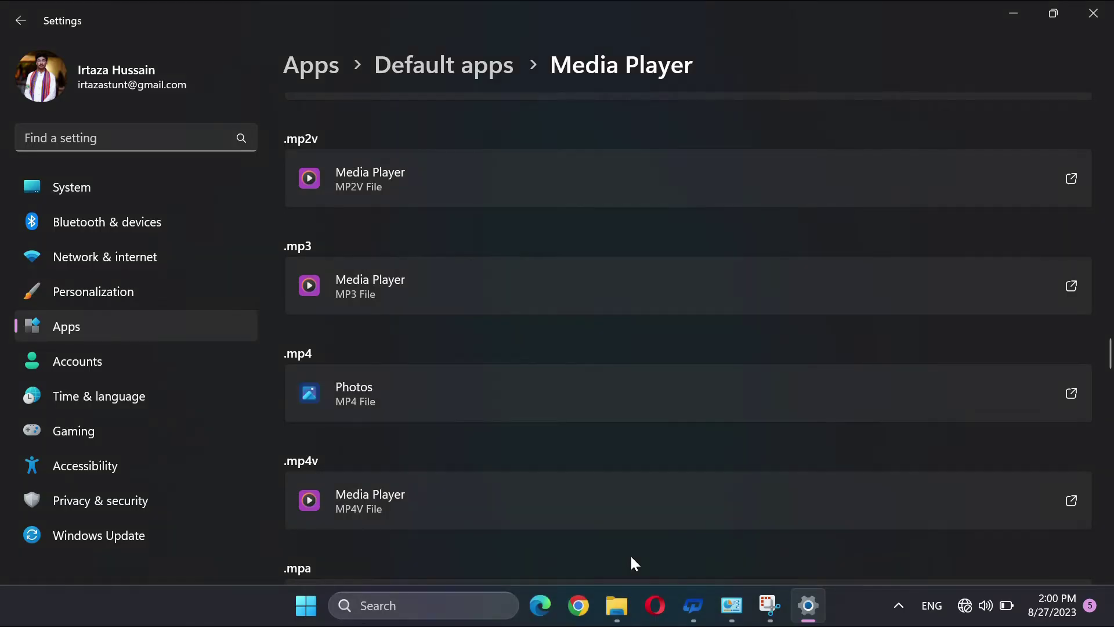
Switch to File Explorer, refresh the Youtube Upload Final Video folder, and open AI Changing the World.mp4 to check its default app before closing it.
click(616, 607)
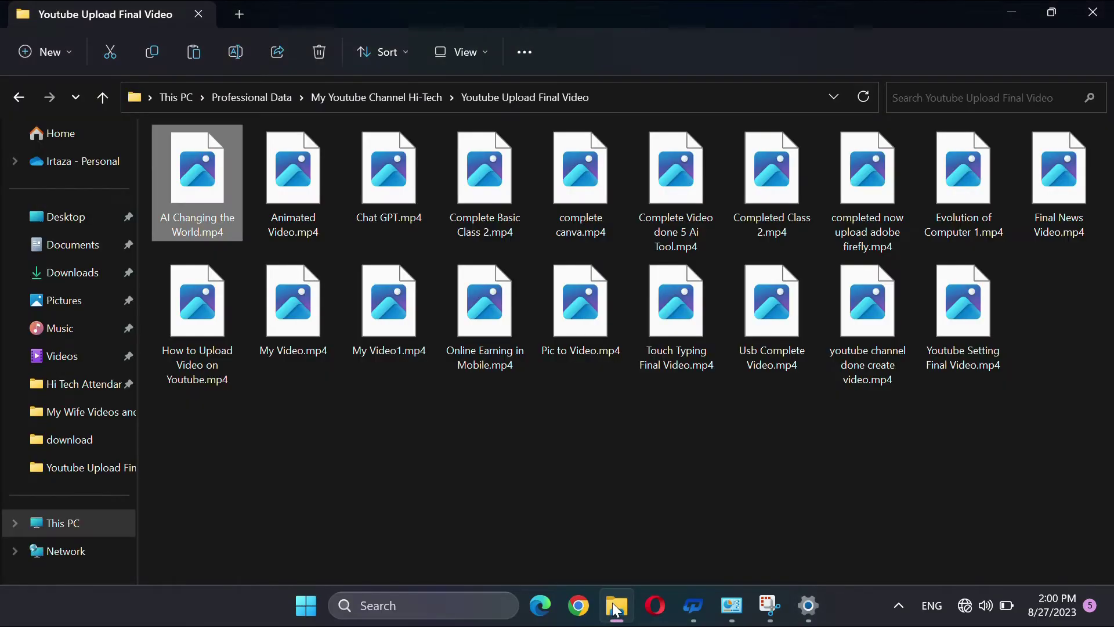
right_click(363, 422)
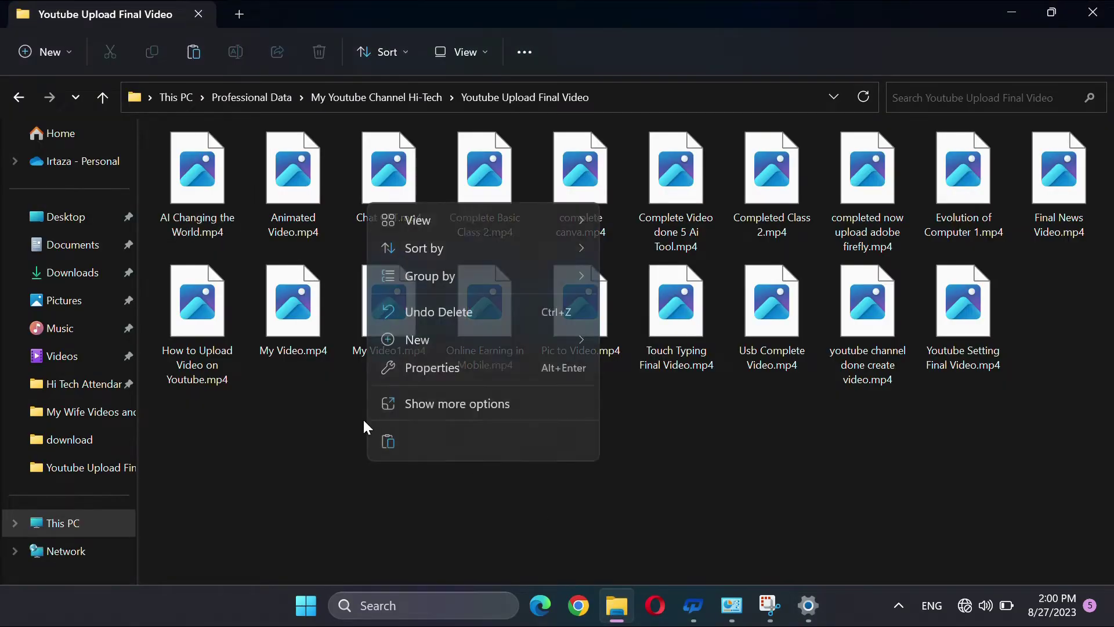
click(450, 403)
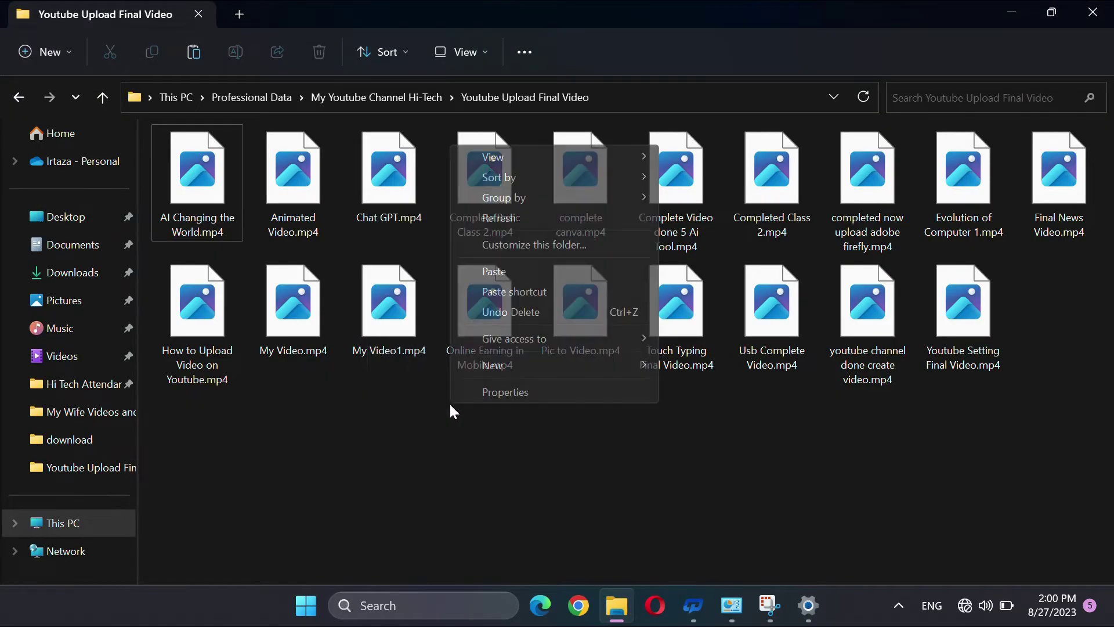
click(498, 219)
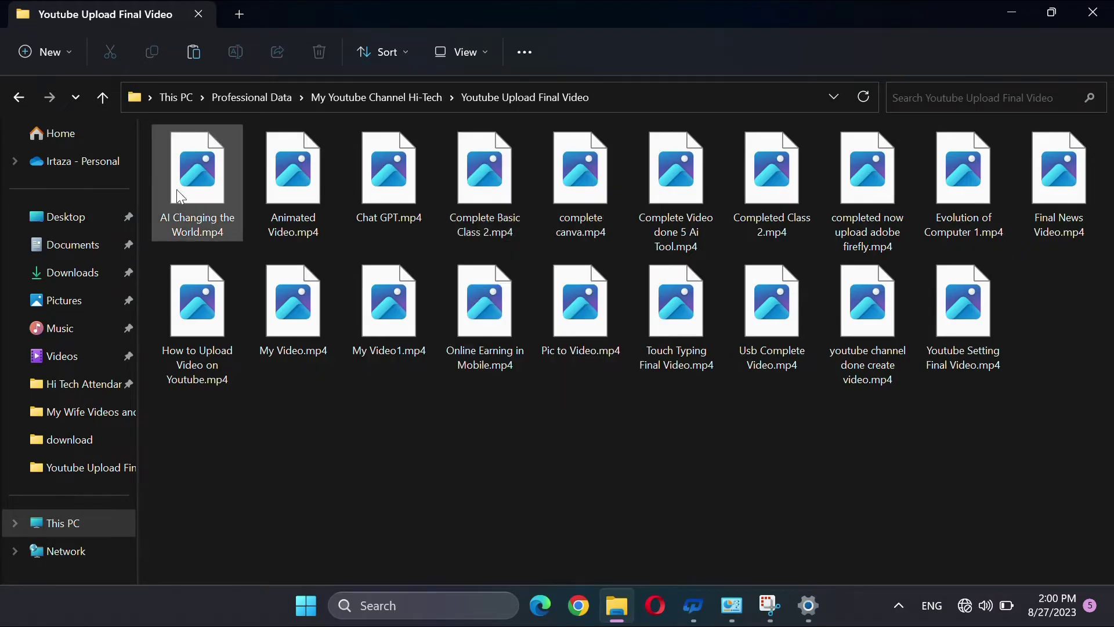
click(218, 197)
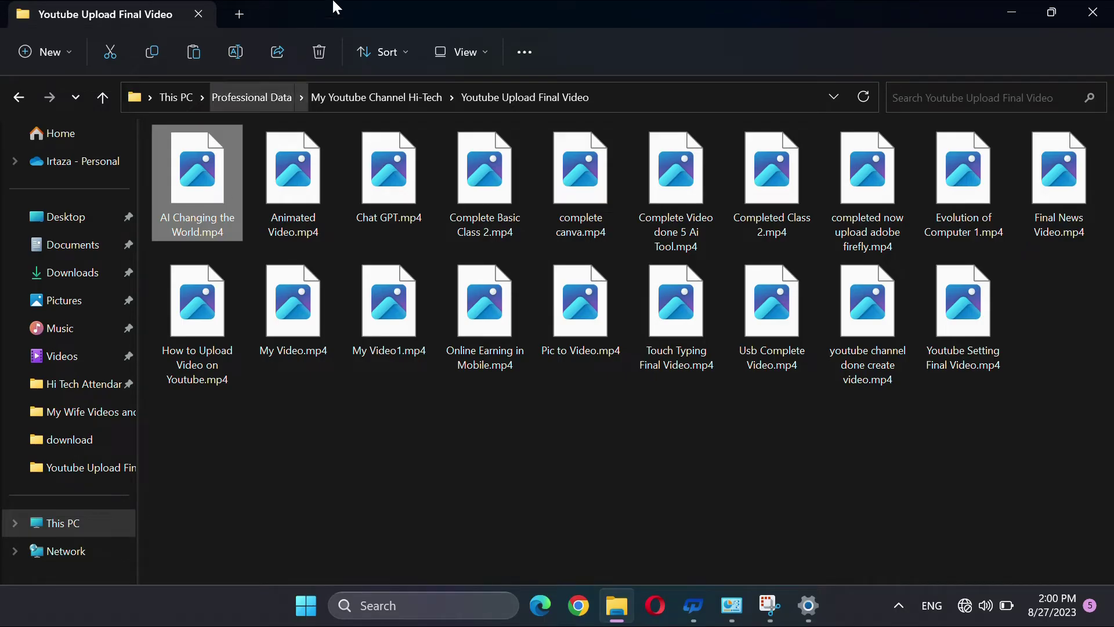
key(Return)
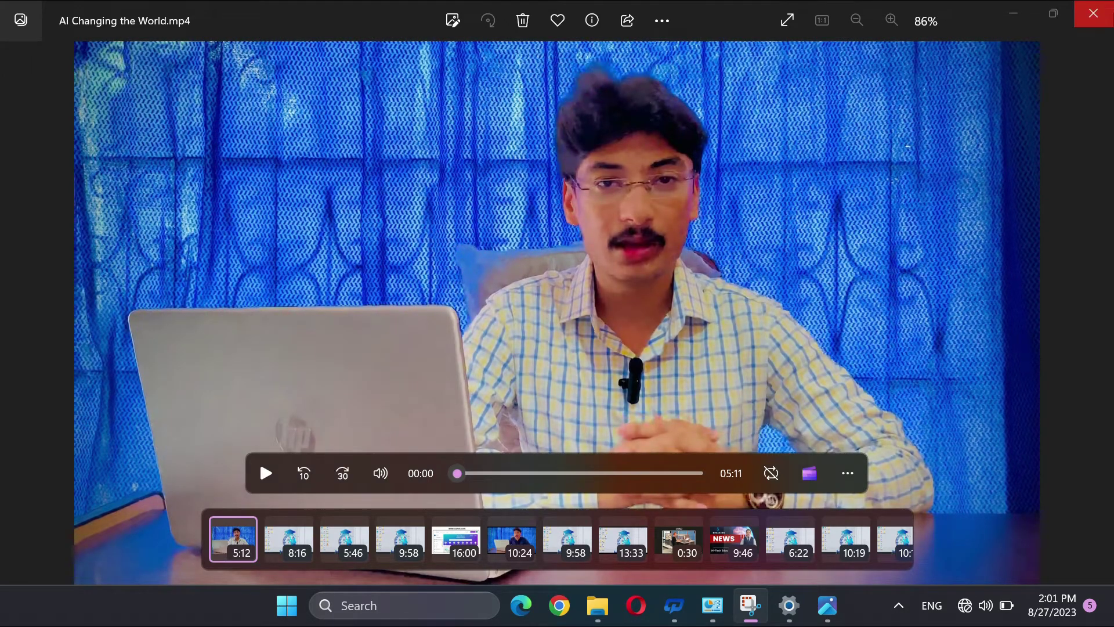
click(1092, 13)
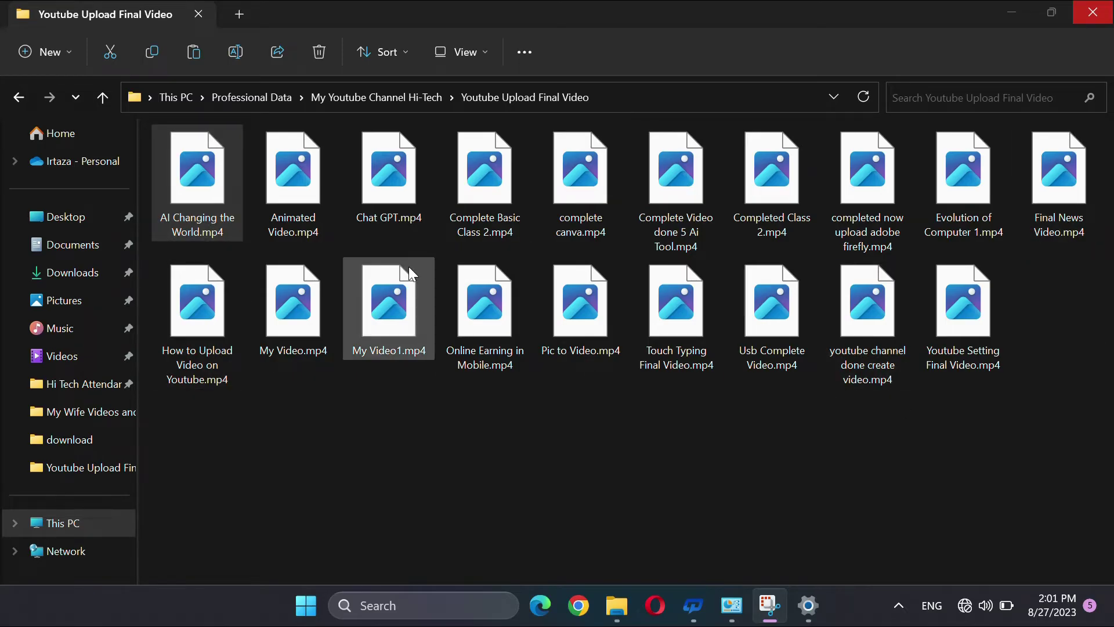
Switch back to Settings and set Media Player as the default app for .mp4 files.
click(808, 606)
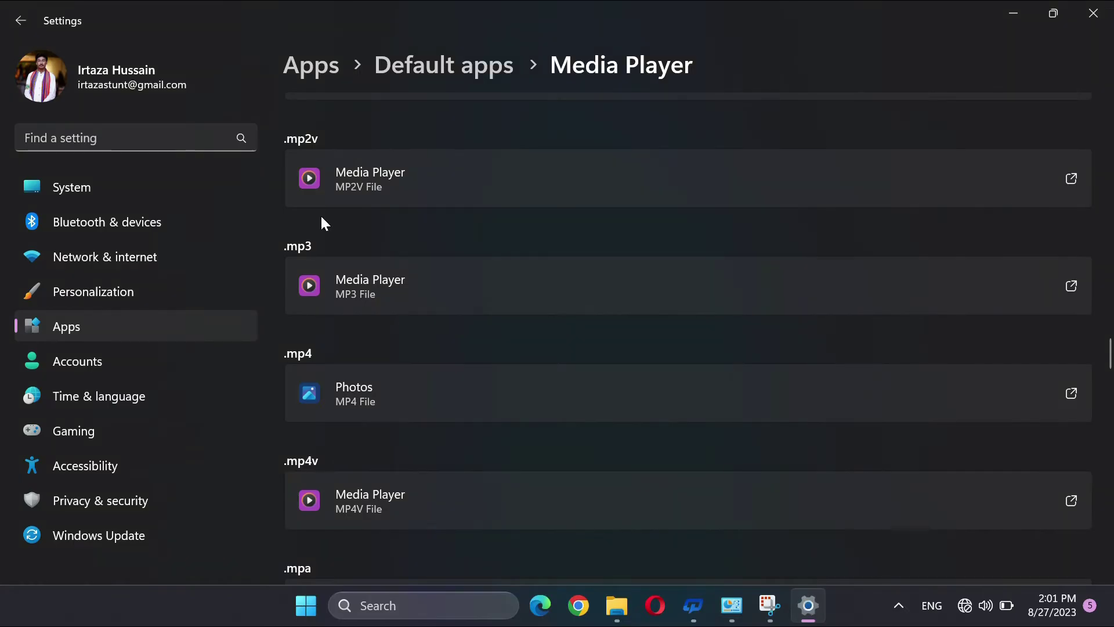
click(1071, 395)
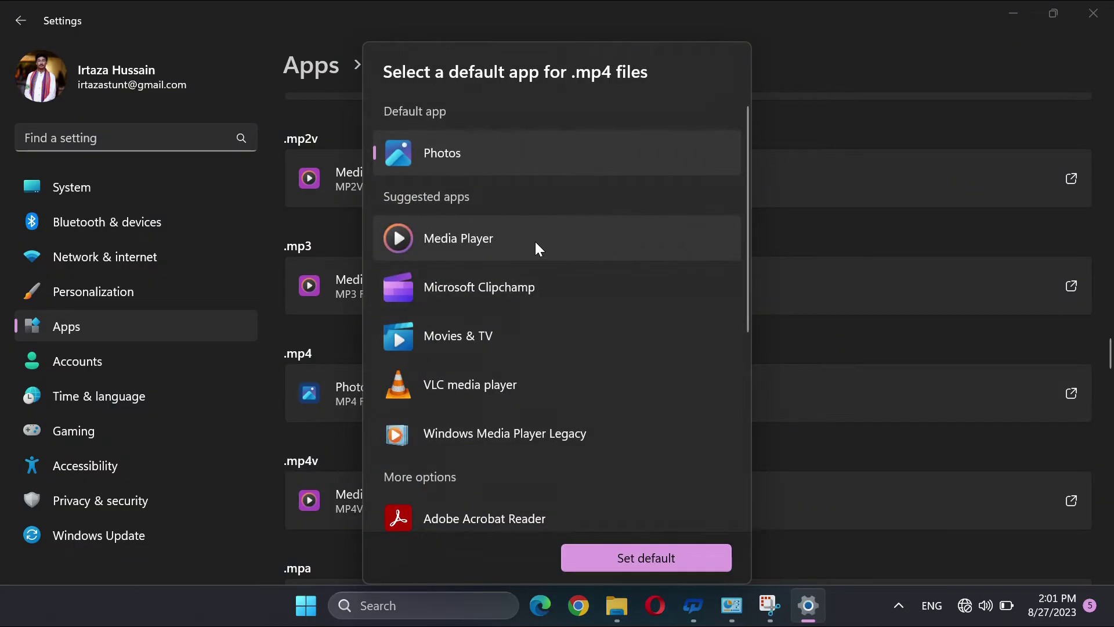
click(535, 241)
click(626, 566)
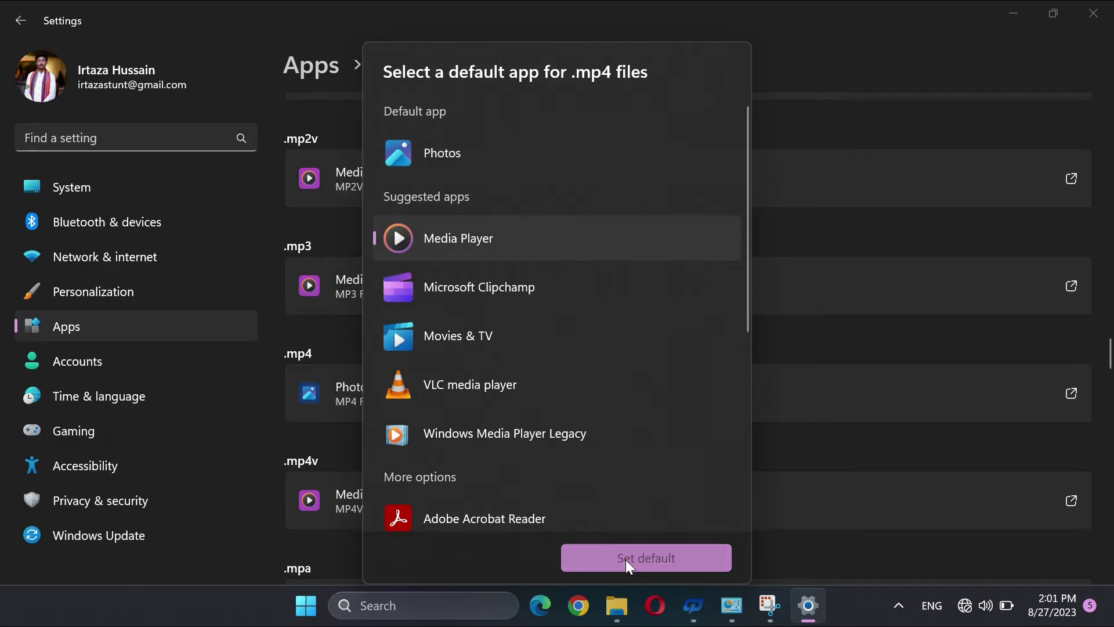
Return to the default apps list, view Calculator's default link types, and go back to finish with Default Programs.
click(20, 21)
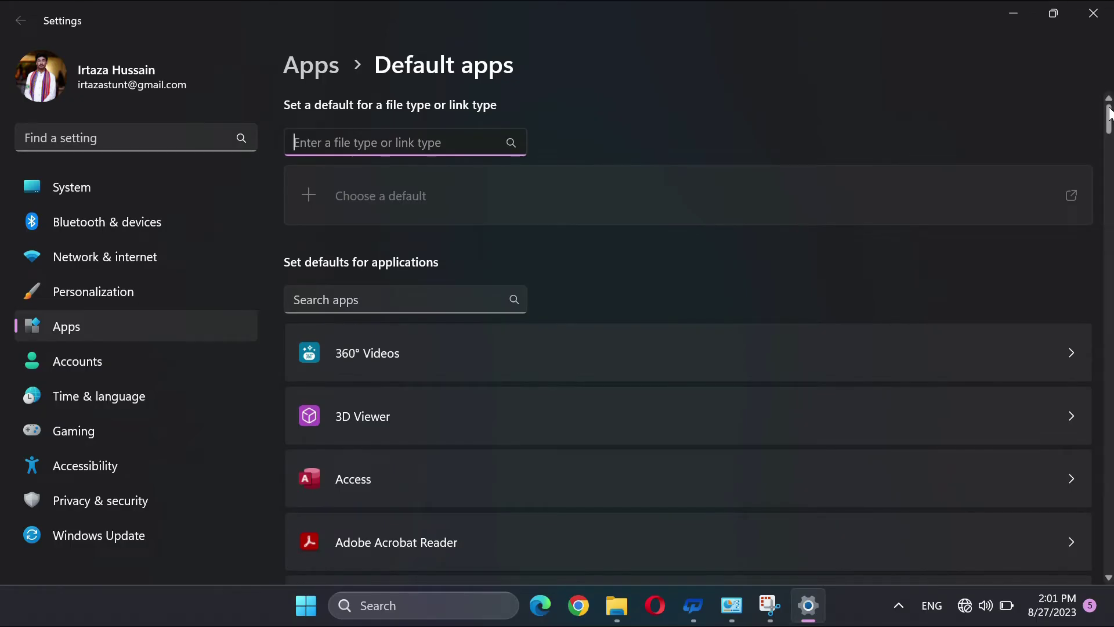
drag(1108, 116, 1094, 149)
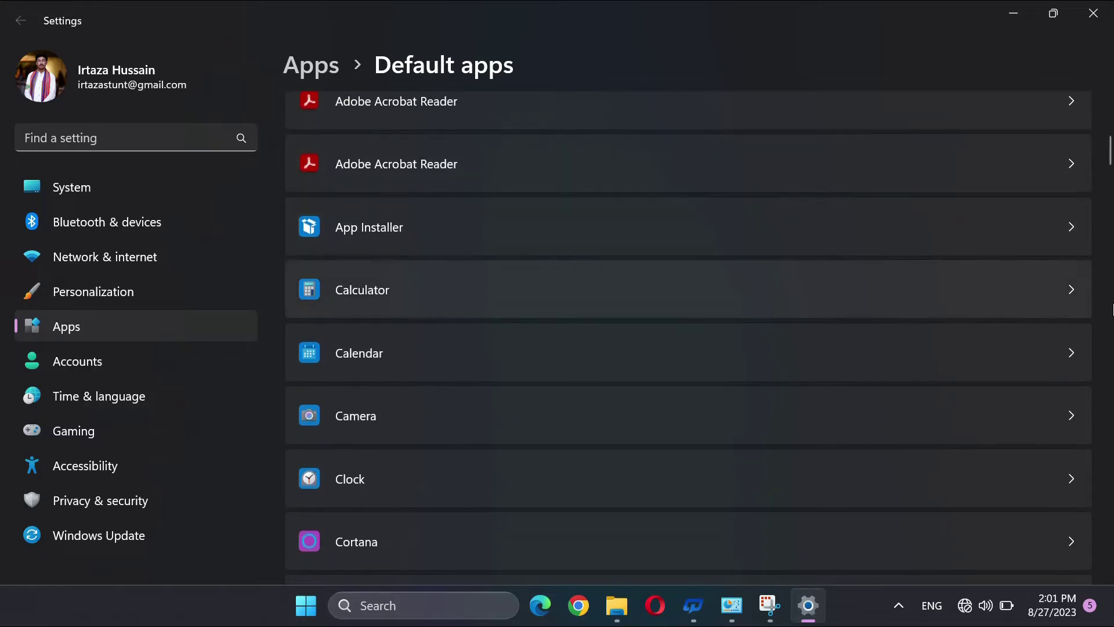
click(1073, 291)
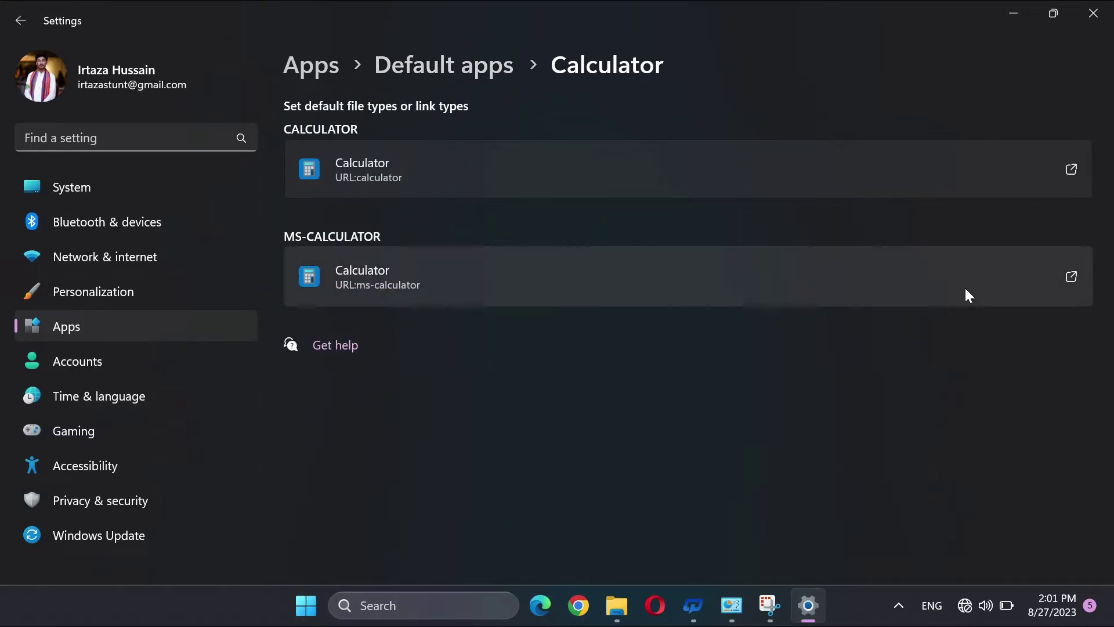
click(20, 21)
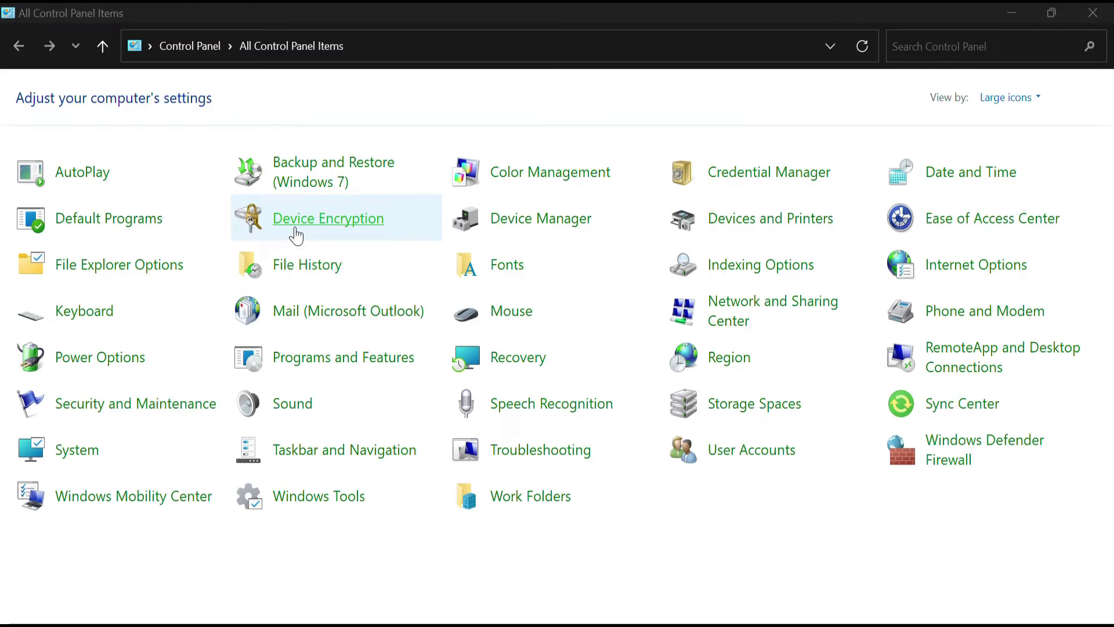
Open Device Encryption from Control Panel and expand the Professional Data (D:) drive.
click(294, 229)
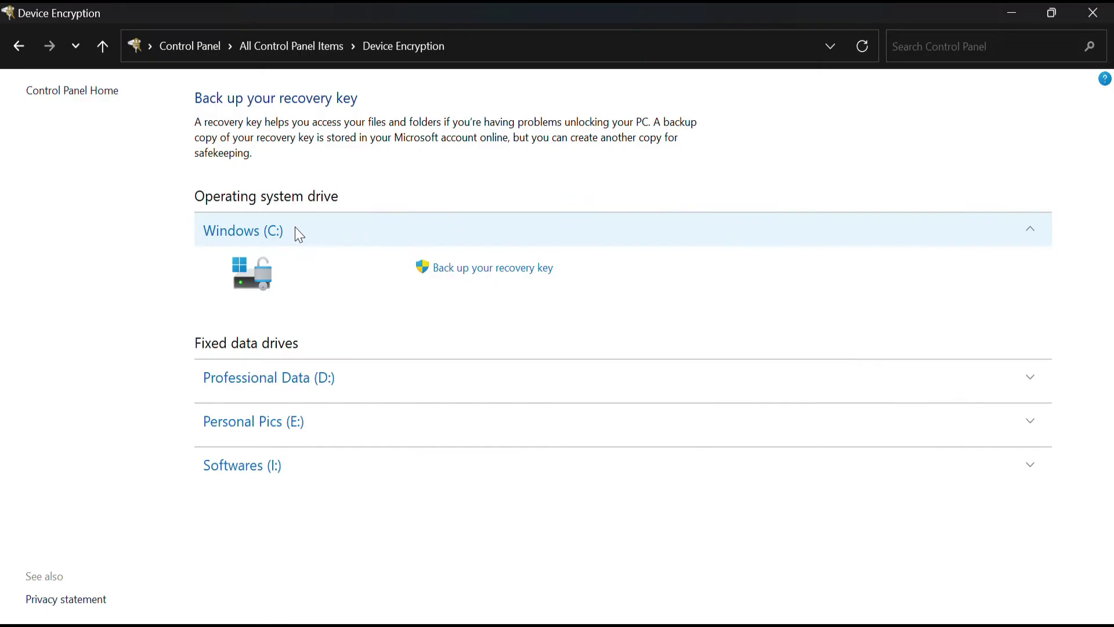
click(351, 377)
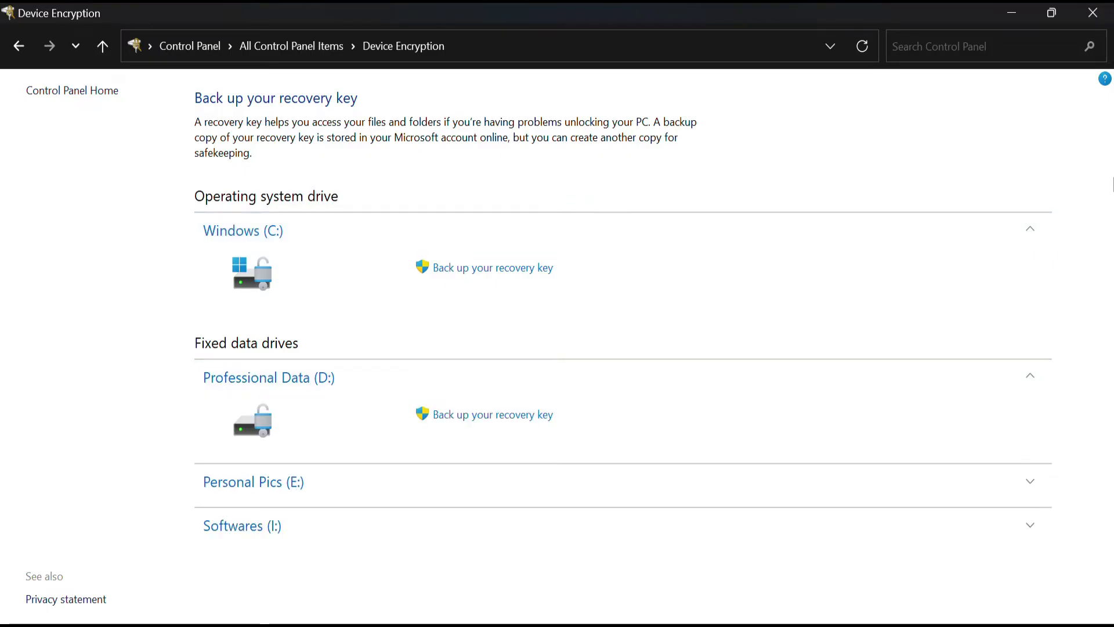
key(Tab)
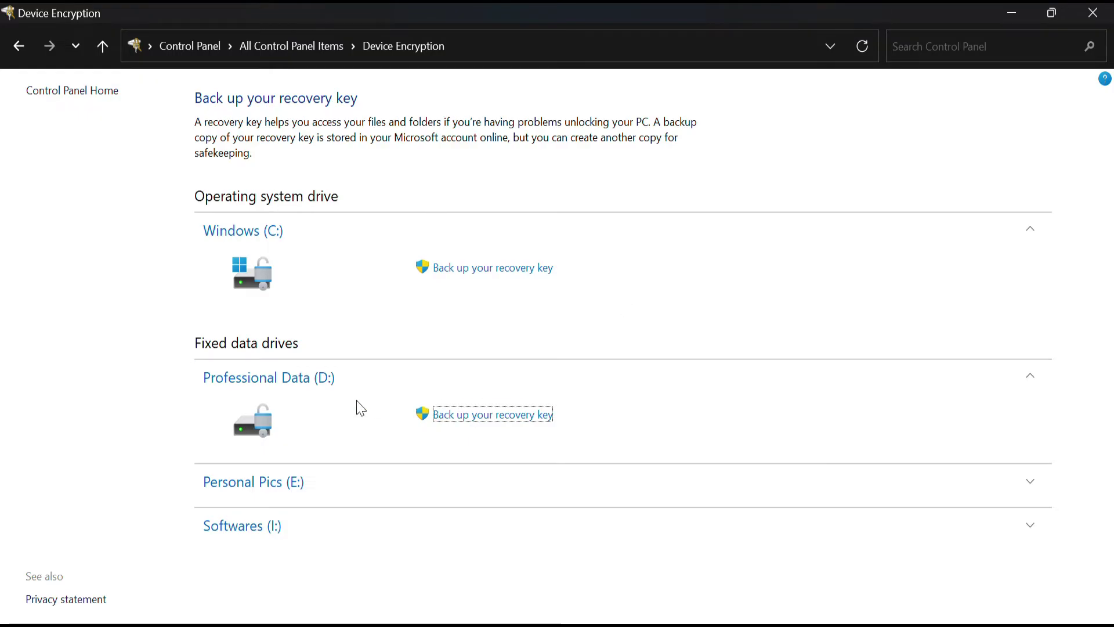
Try to back up the Professional Data (D:) recovery key to a text file on the Softwares drive, and close the backup dialogs.
click(451, 417)
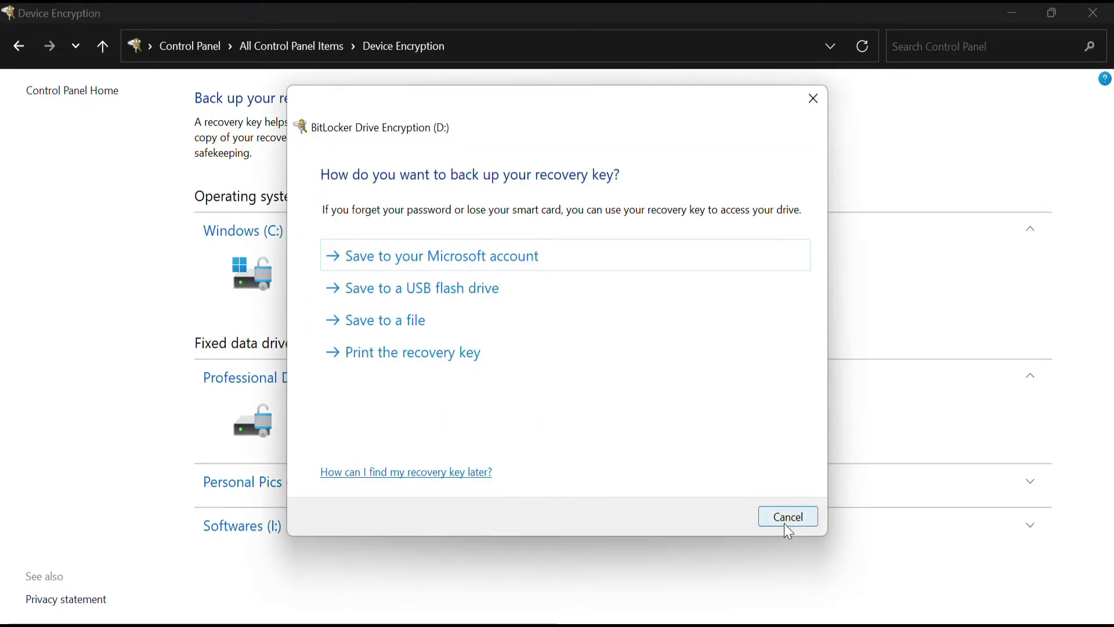
click(383, 320)
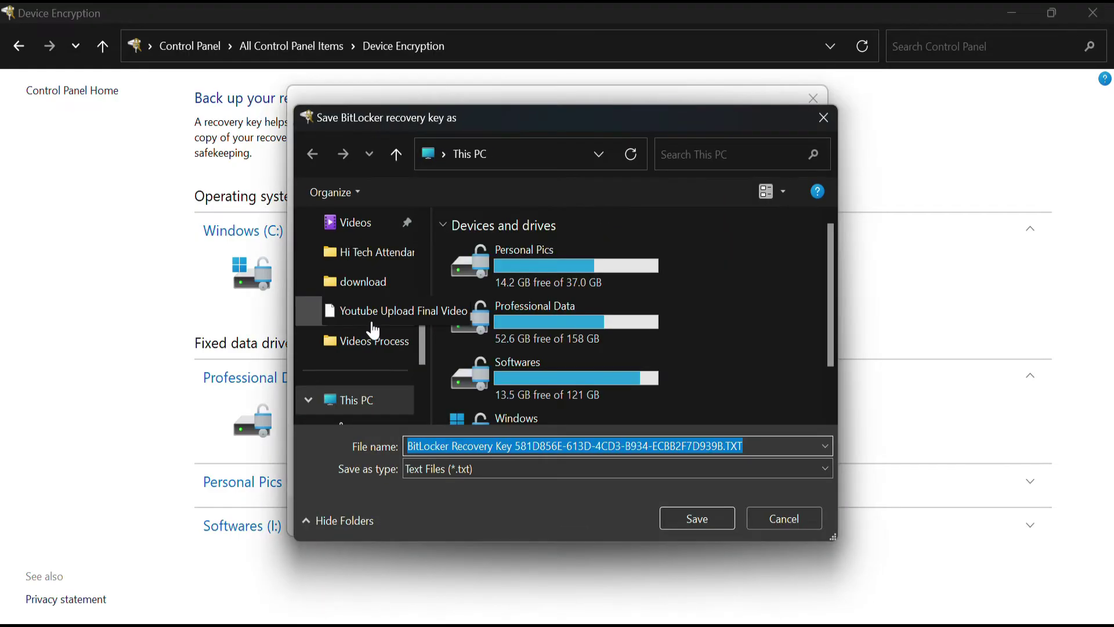
double_click(528, 361)
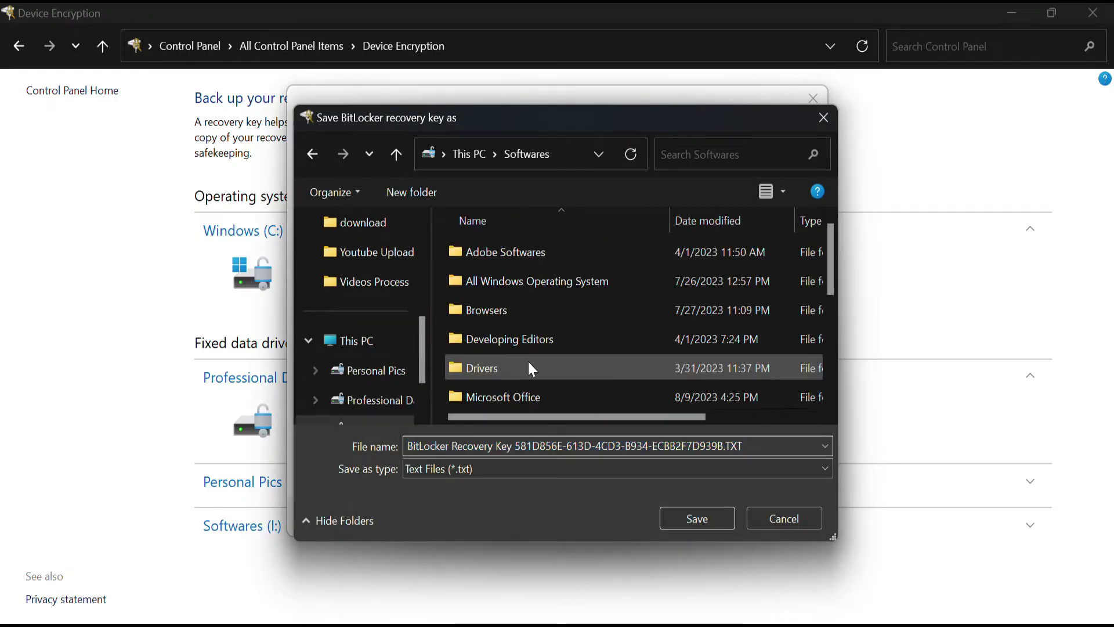
click(701, 517)
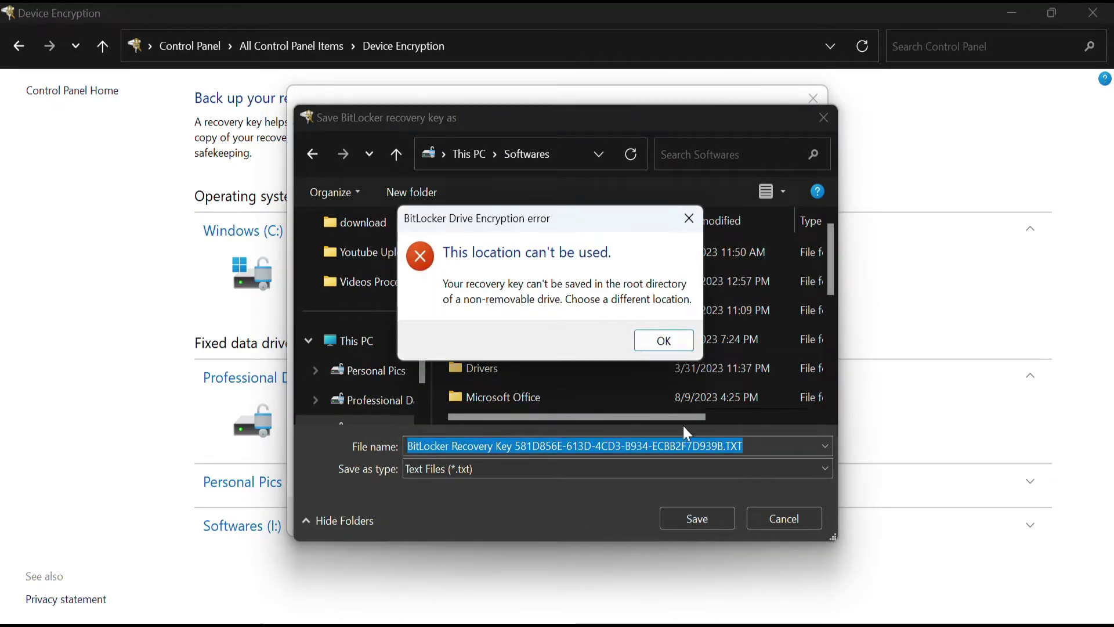
click(661, 346)
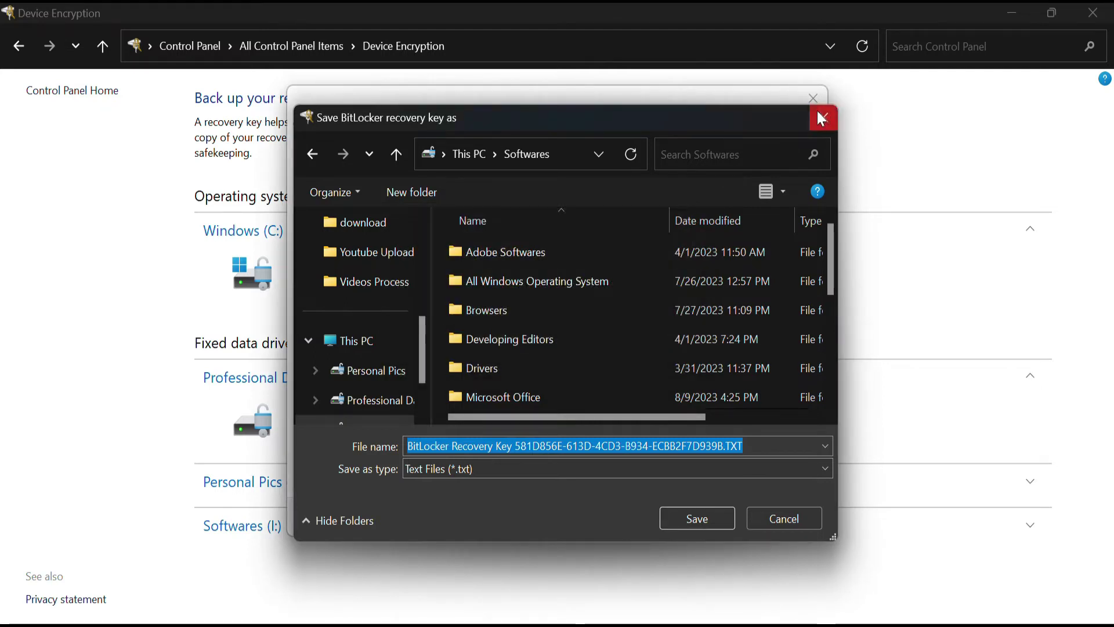
click(820, 117)
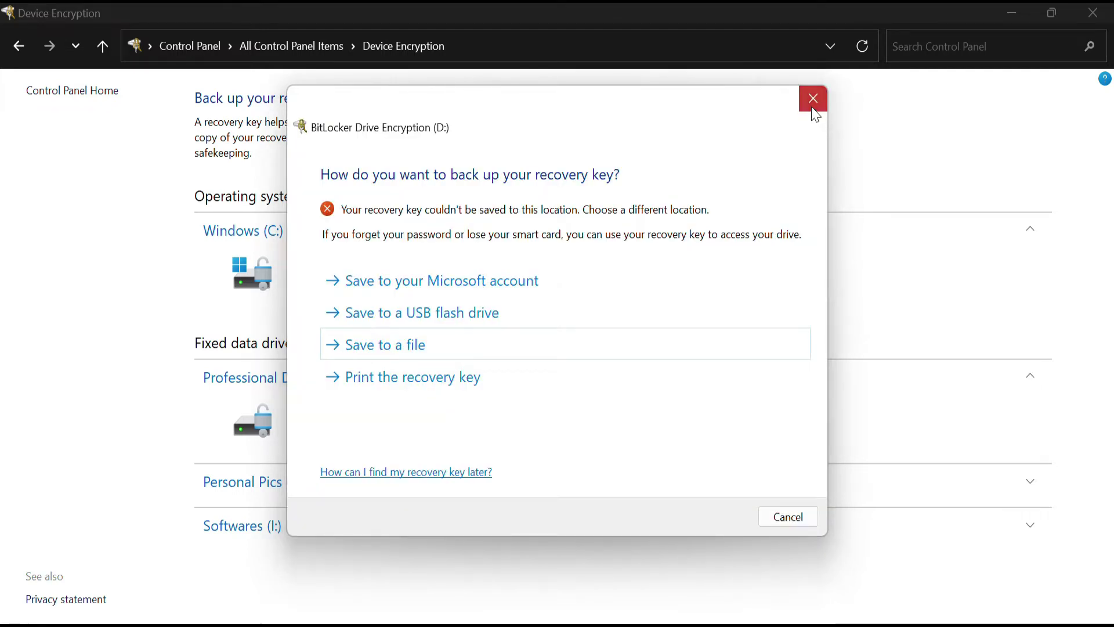
click(812, 107)
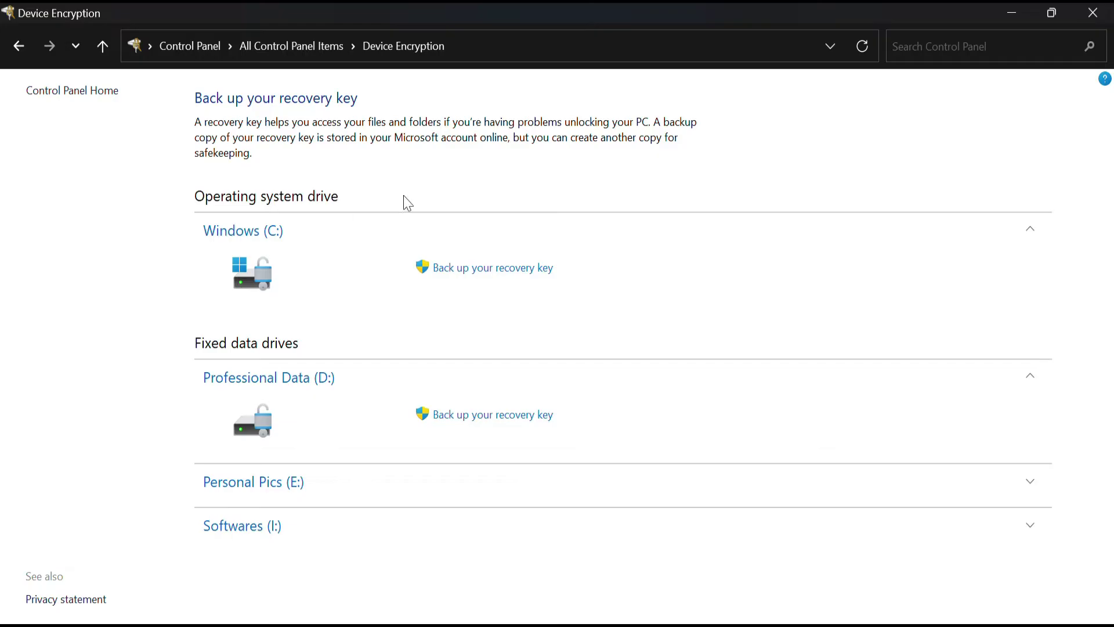
Minimize Device Encryption, check the drives' lock status in This PC, and return to the Device Encryption window.
click(1013, 11)
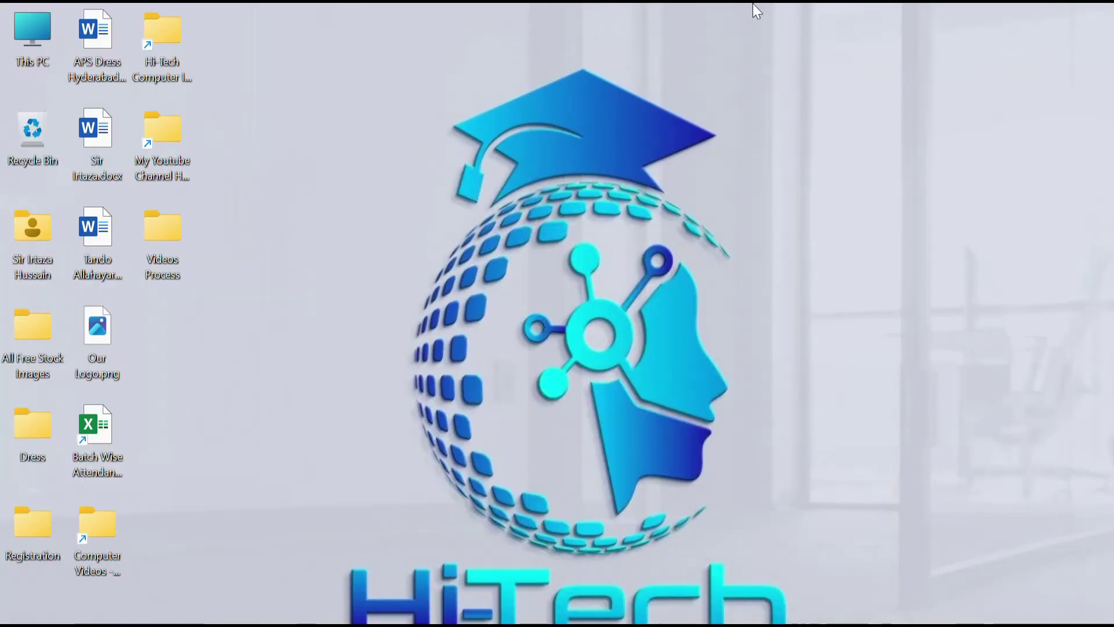
double_click(29, 25)
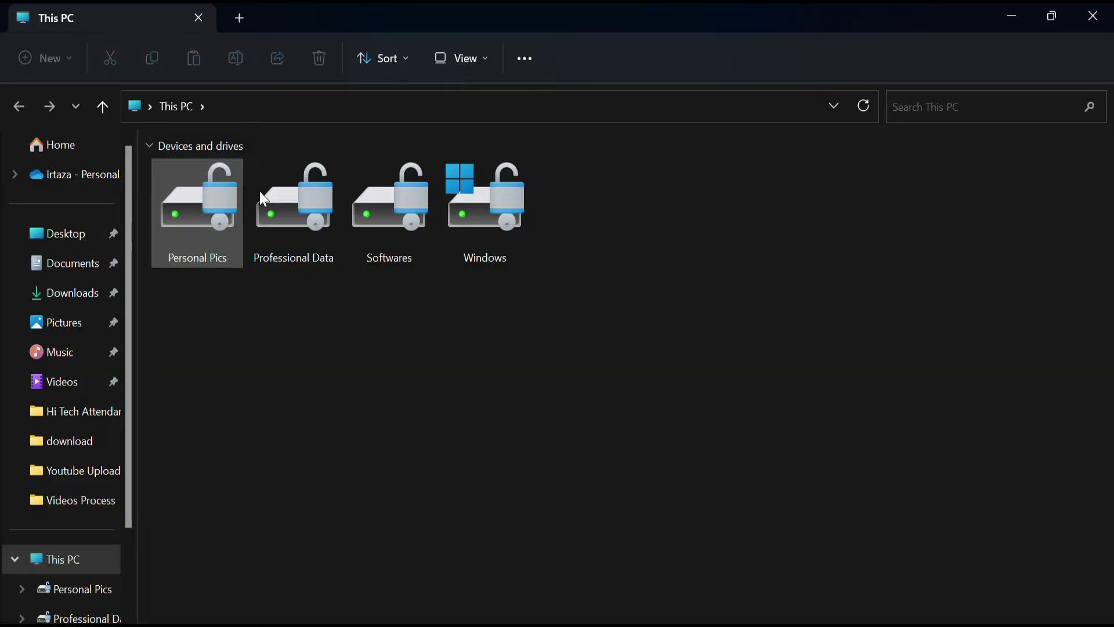
click(1092, 16)
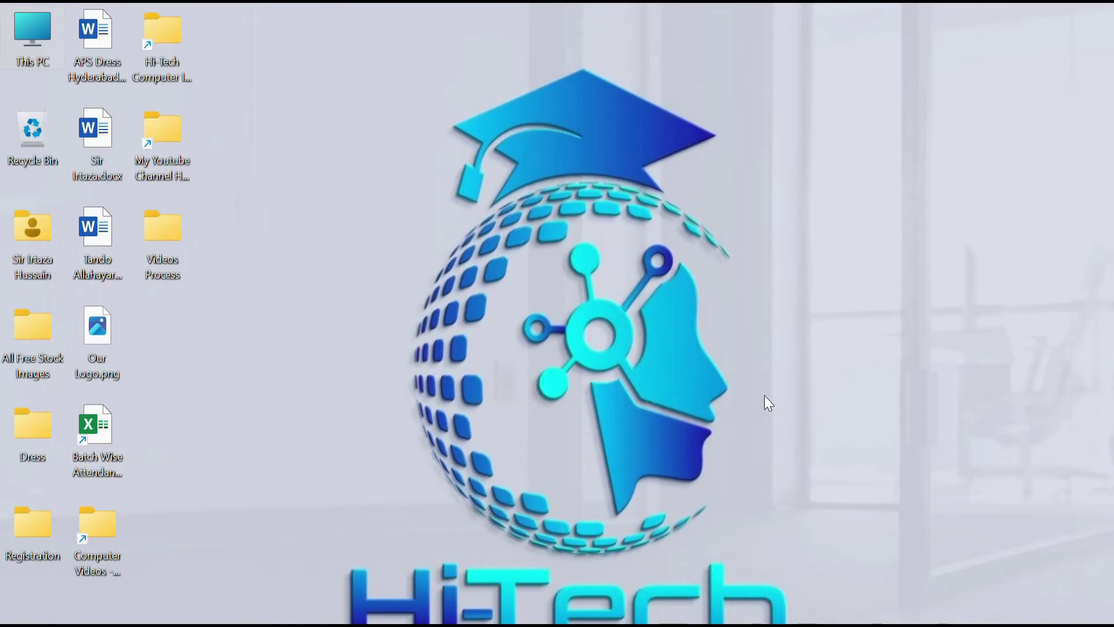
click(749, 624)
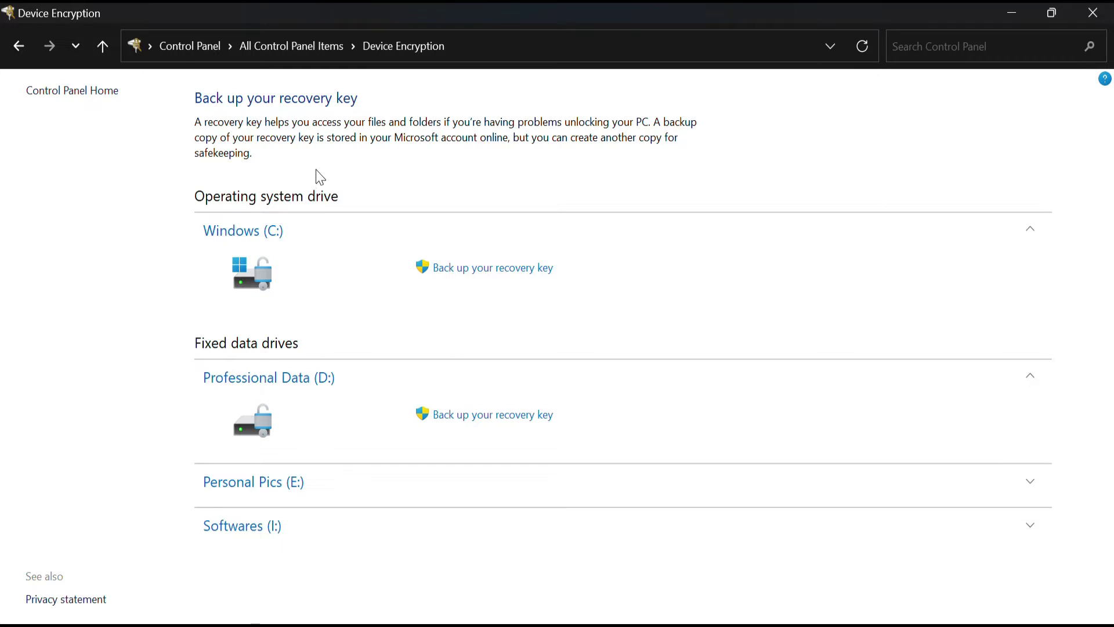
Go back to All Control Panel Items and open Device Manager.
click(9, 50)
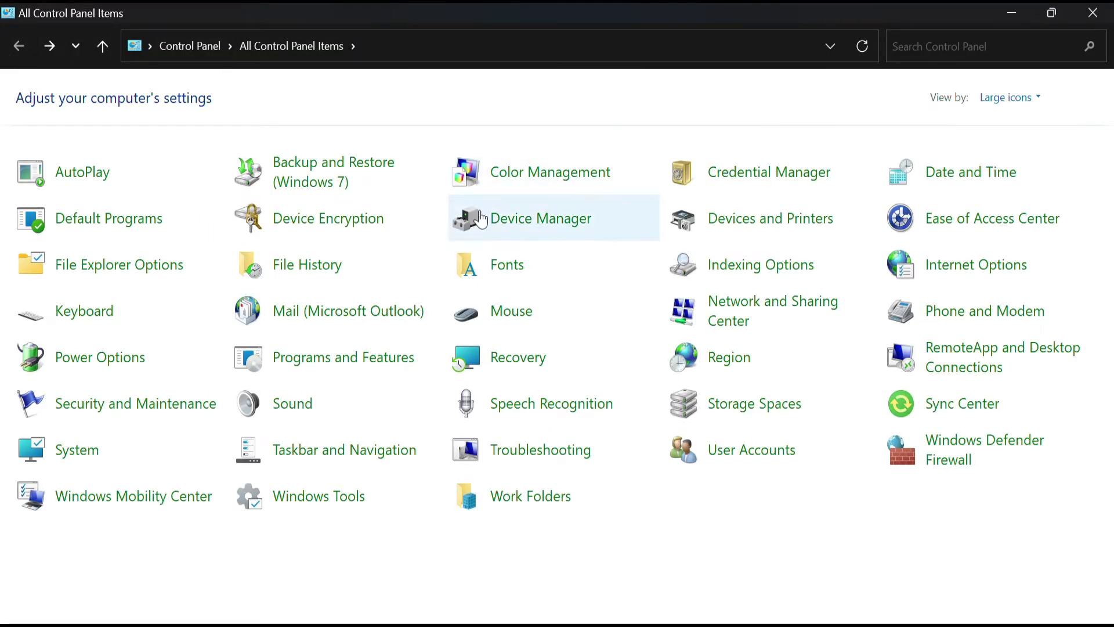
click(532, 222)
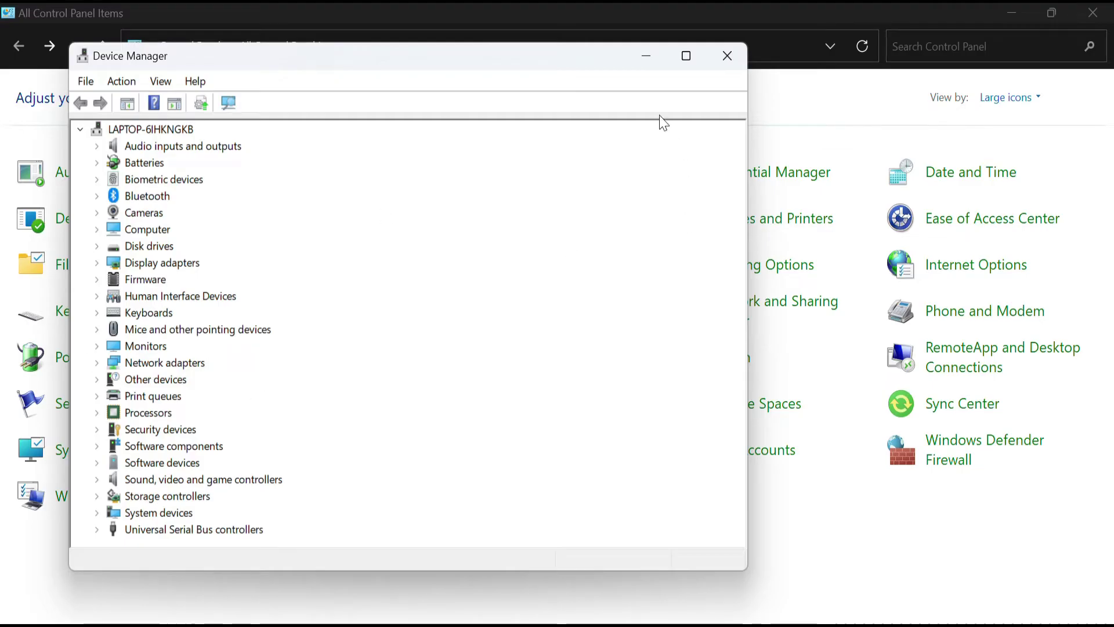
Move Device Manager aside, expand the Cameras category, and select HP TrueVision HD Camera.
drag(428, 66, 655, 76)
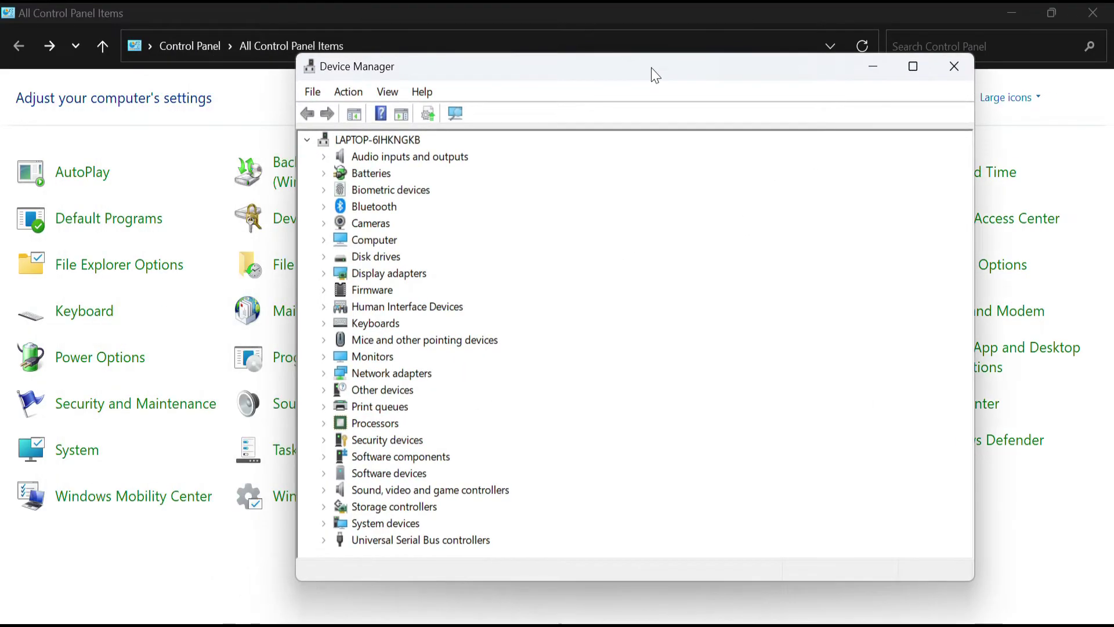
click(325, 224)
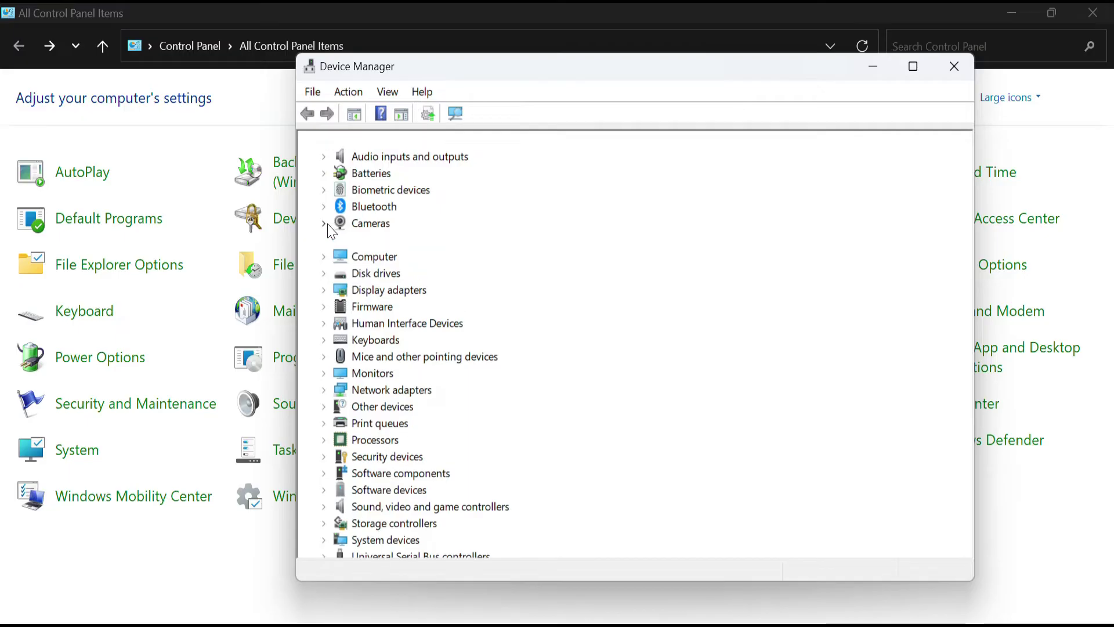
click(403, 240)
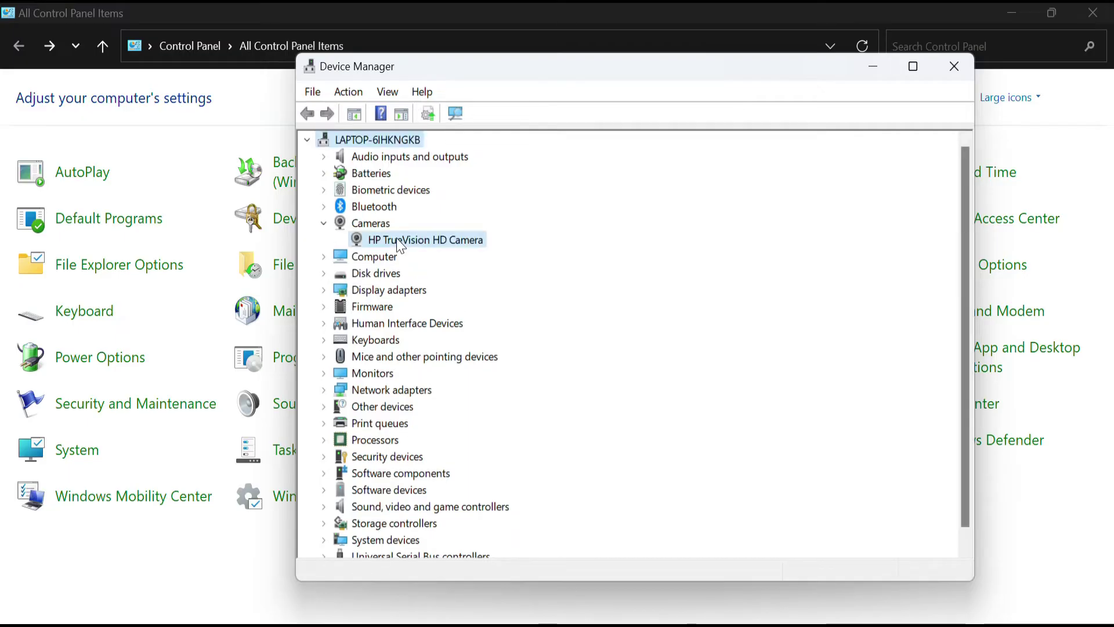
Expand Processors, check the device status in the first processor's properties, and close them without changes.
click(323, 440)
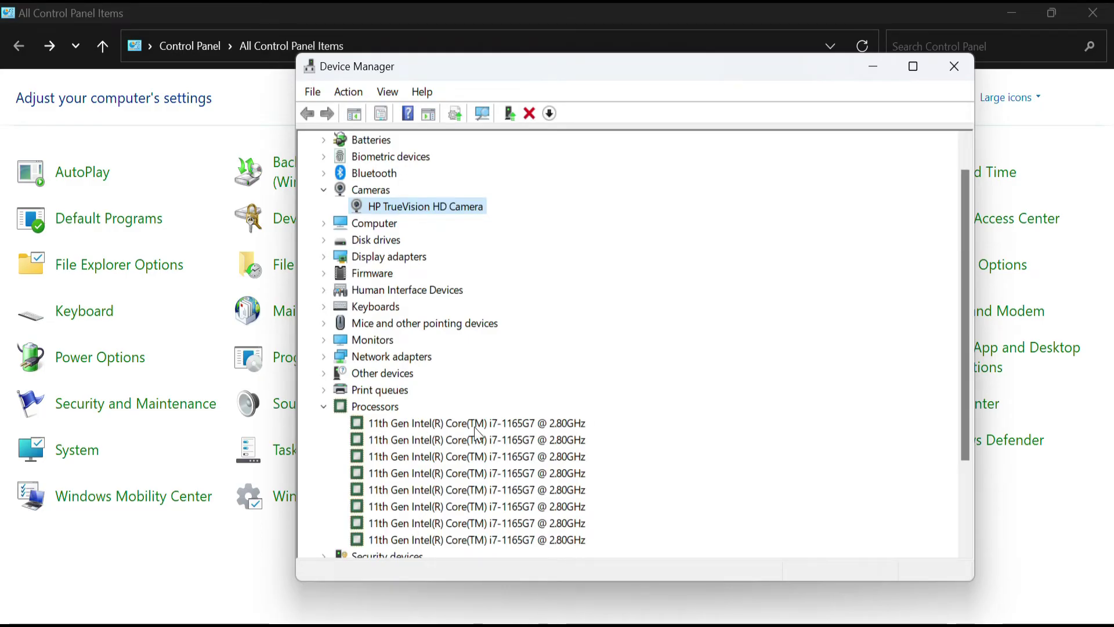
double_click(444, 425)
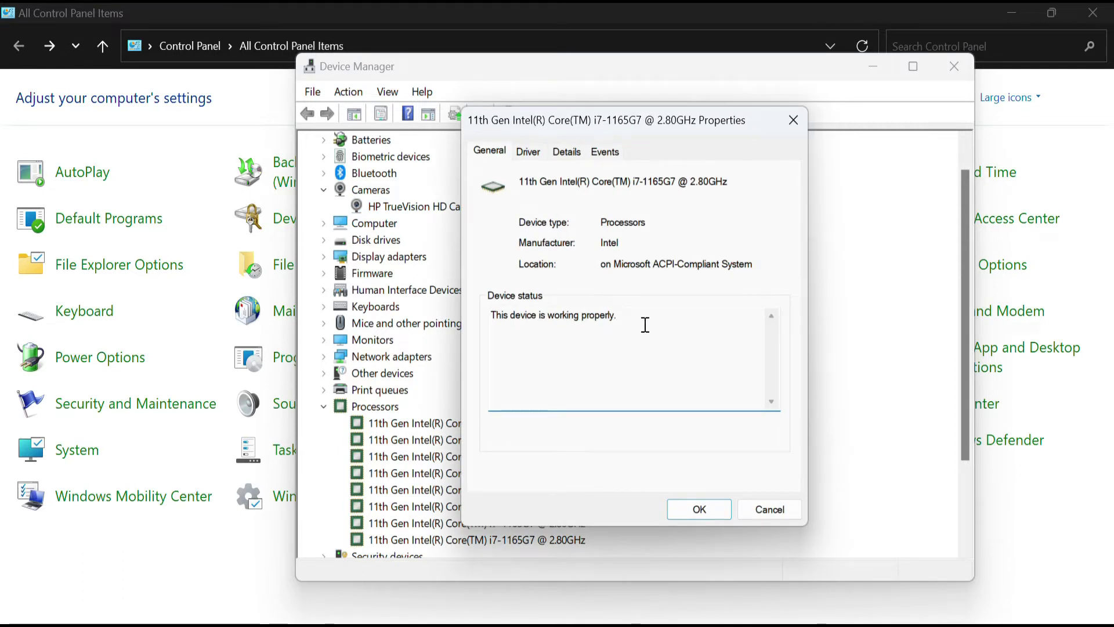
drag(648, 325, 460, 326)
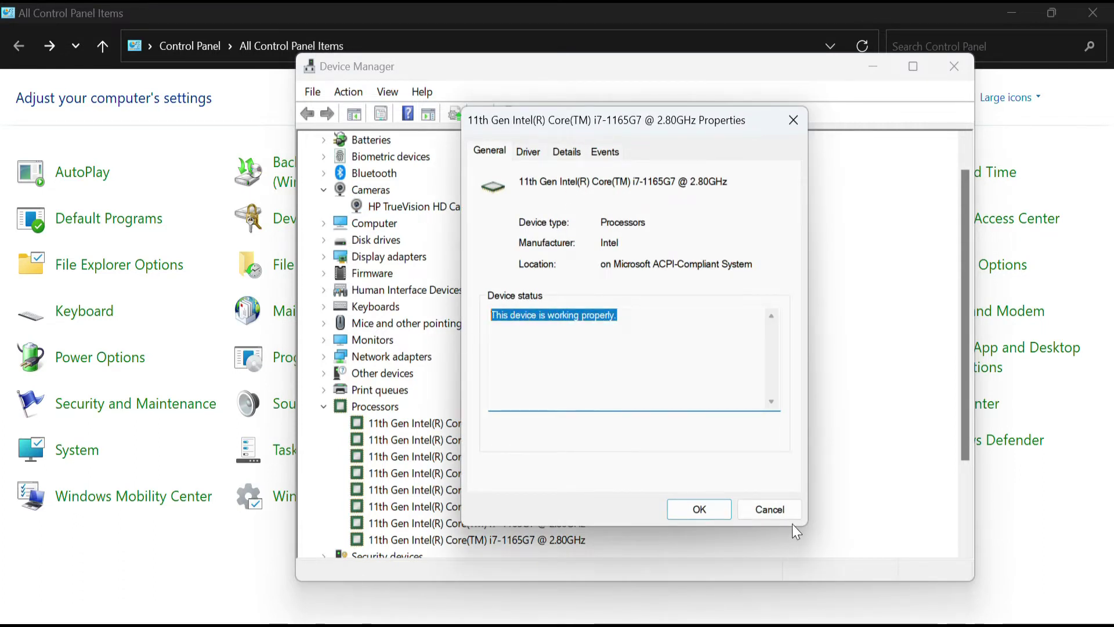
click(770, 509)
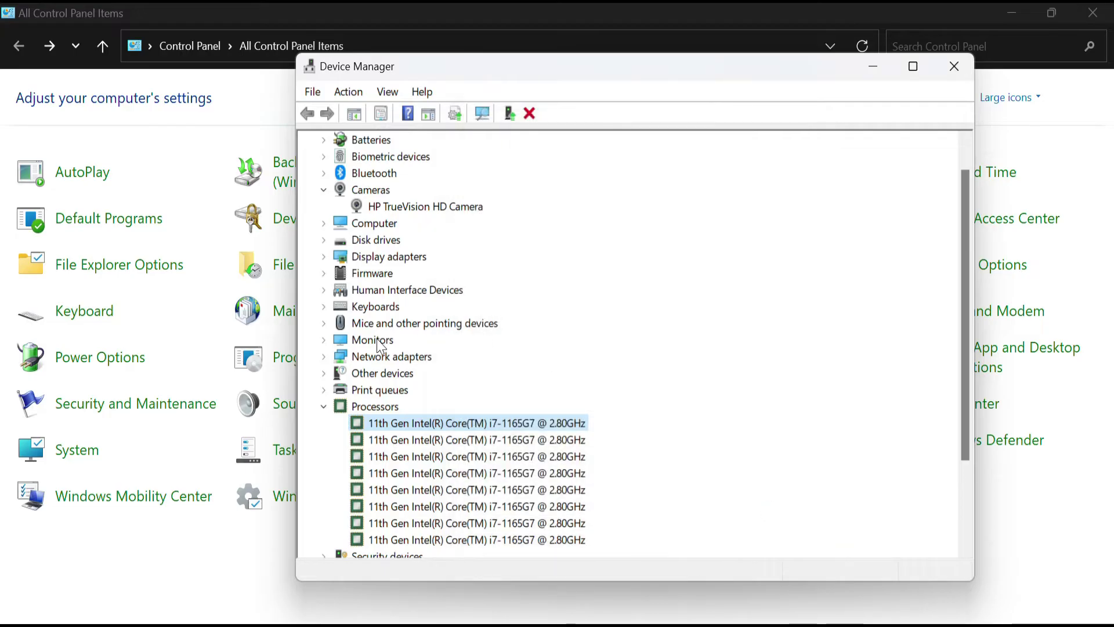
Expand Monitors, view the Integrated Monitor's general properties, and close them.
double_click(381, 342)
click(404, 359)
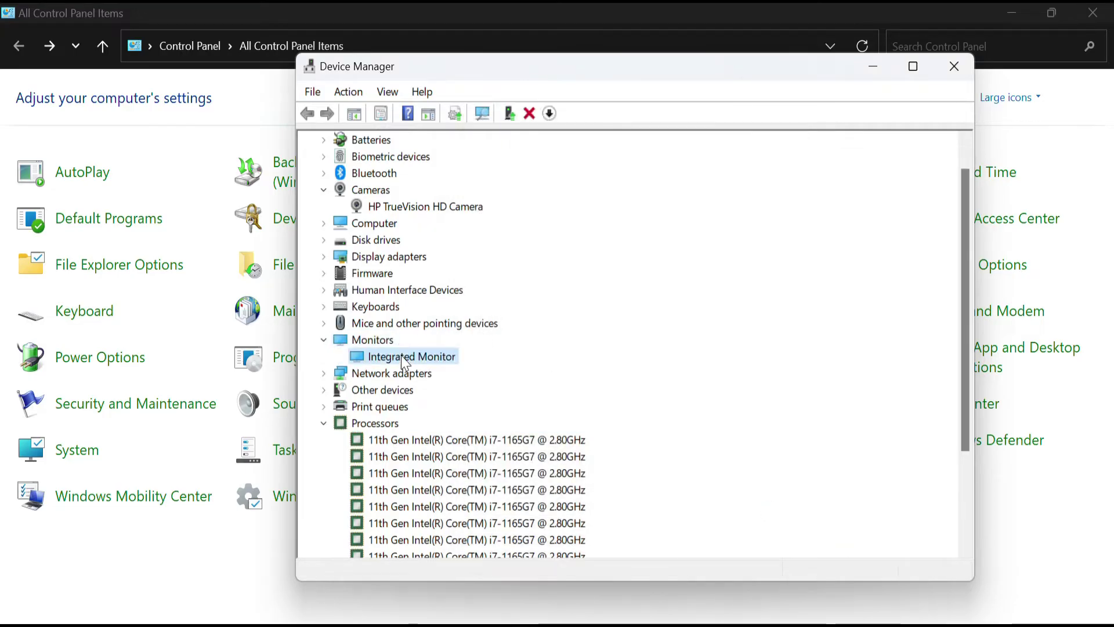
double_click(403, 357)
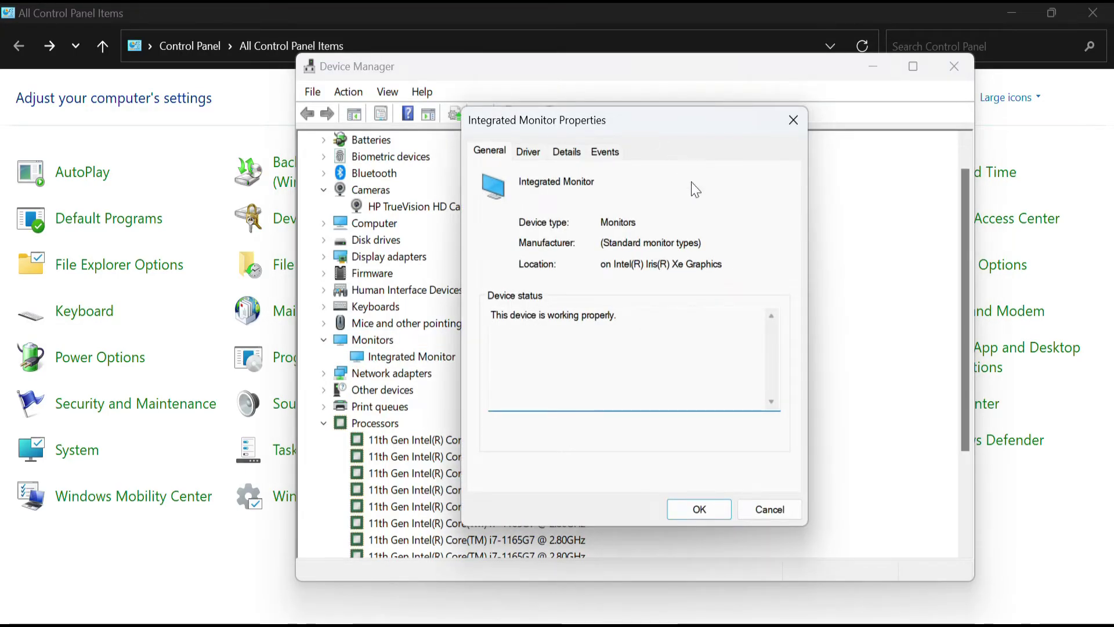
click(793, 121)
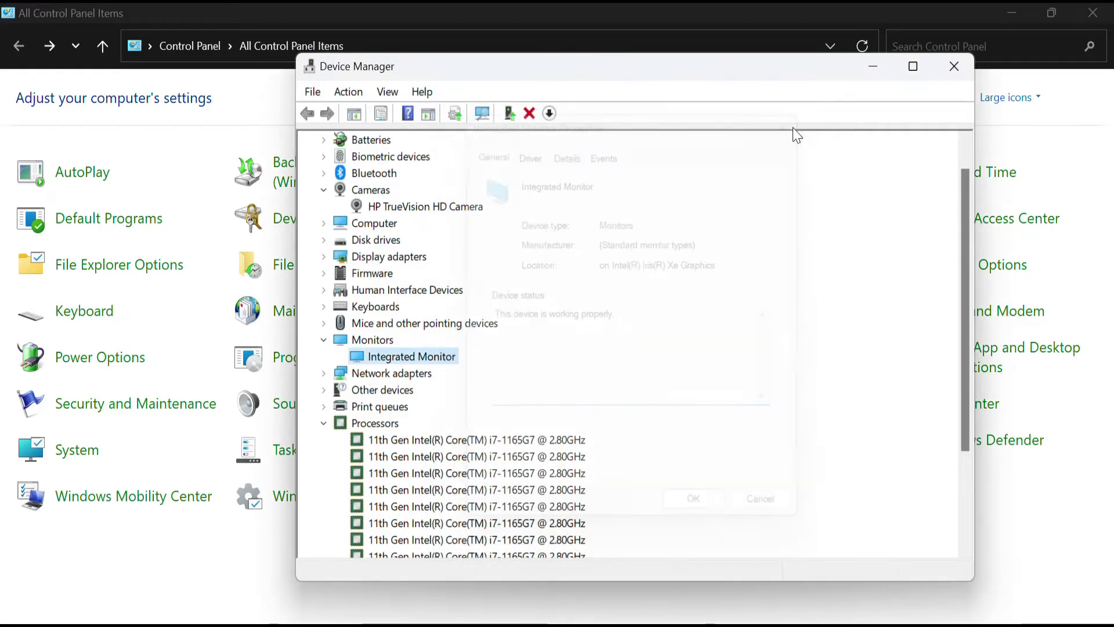
View the Intel USB 3.10 eXtensible Host Controller's properties under Universal Serial Bus controllers, and close Device Manager.
drag(971, 220, 954, 325)
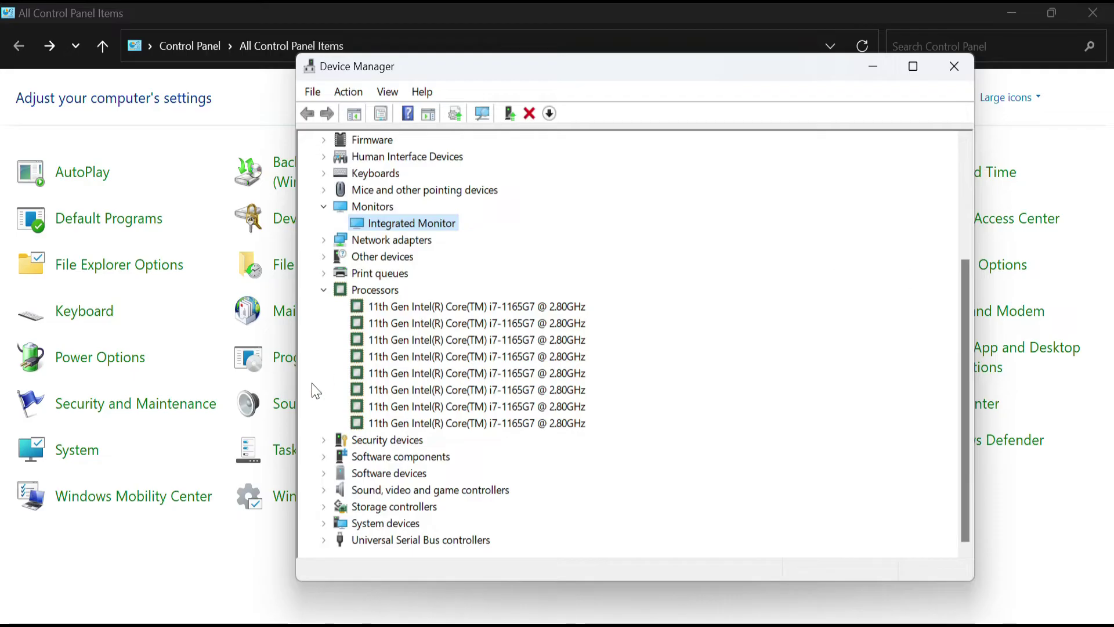
click(323, 539)
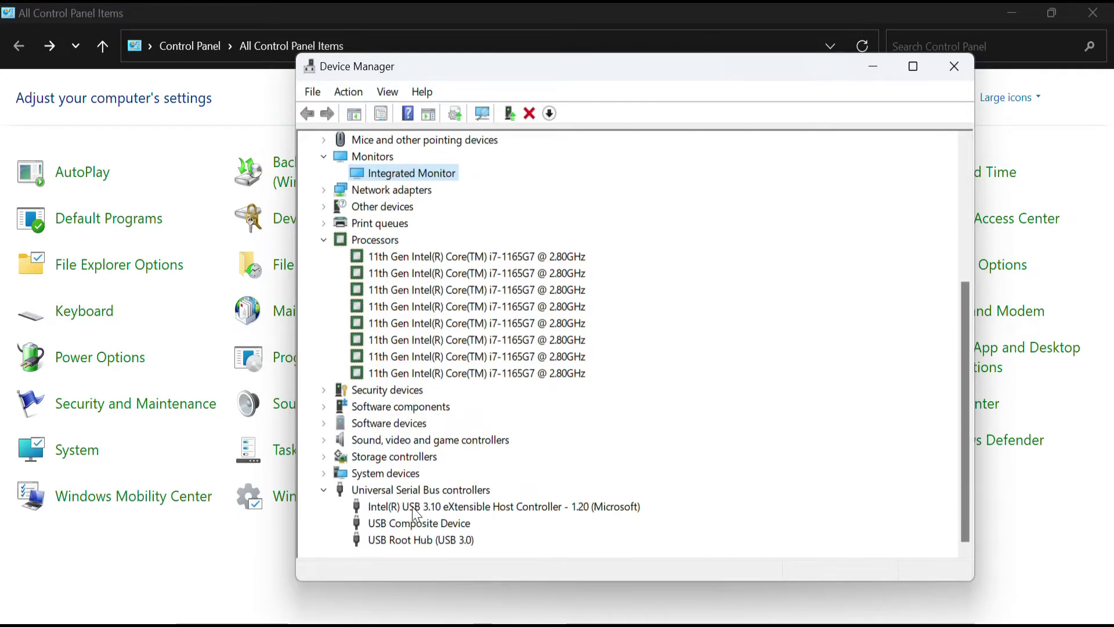
double_click(424, 506)
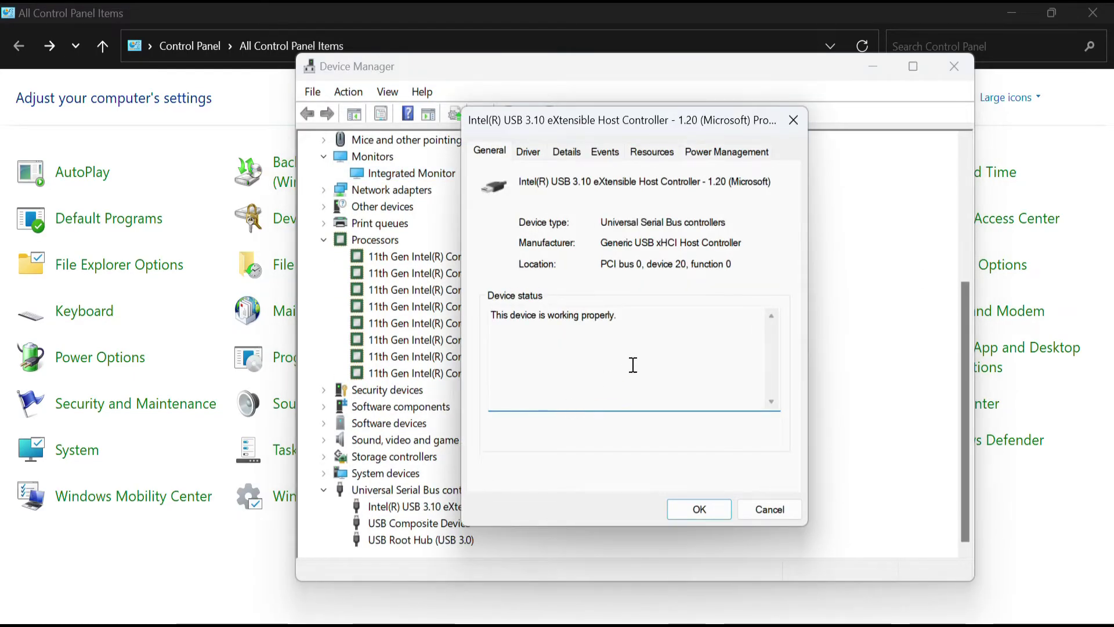
click(775, 515)
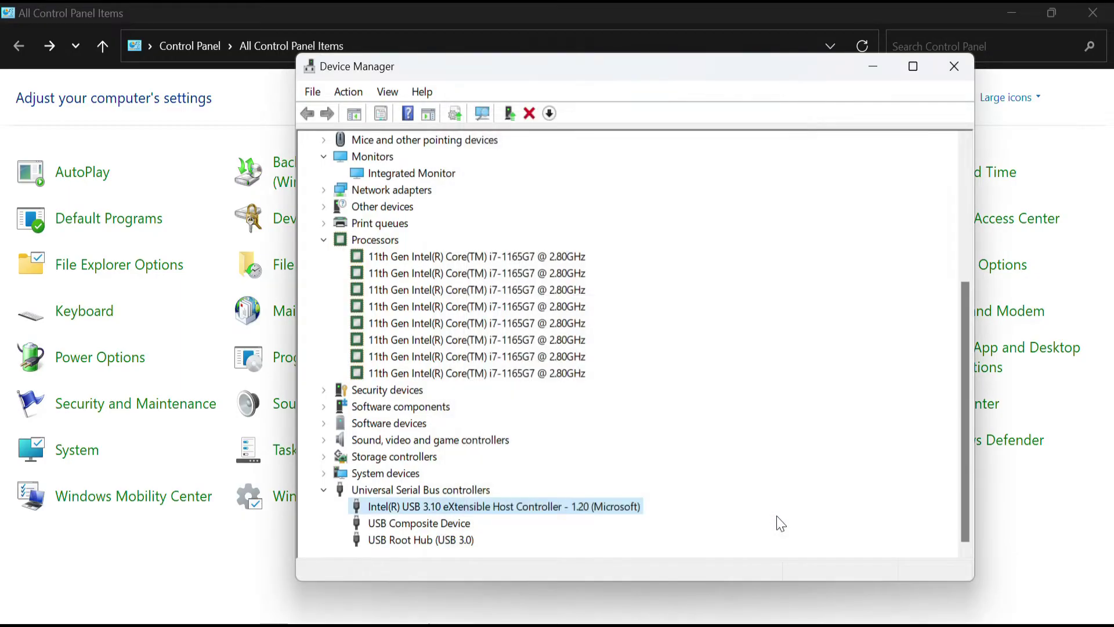
click(963, 66)
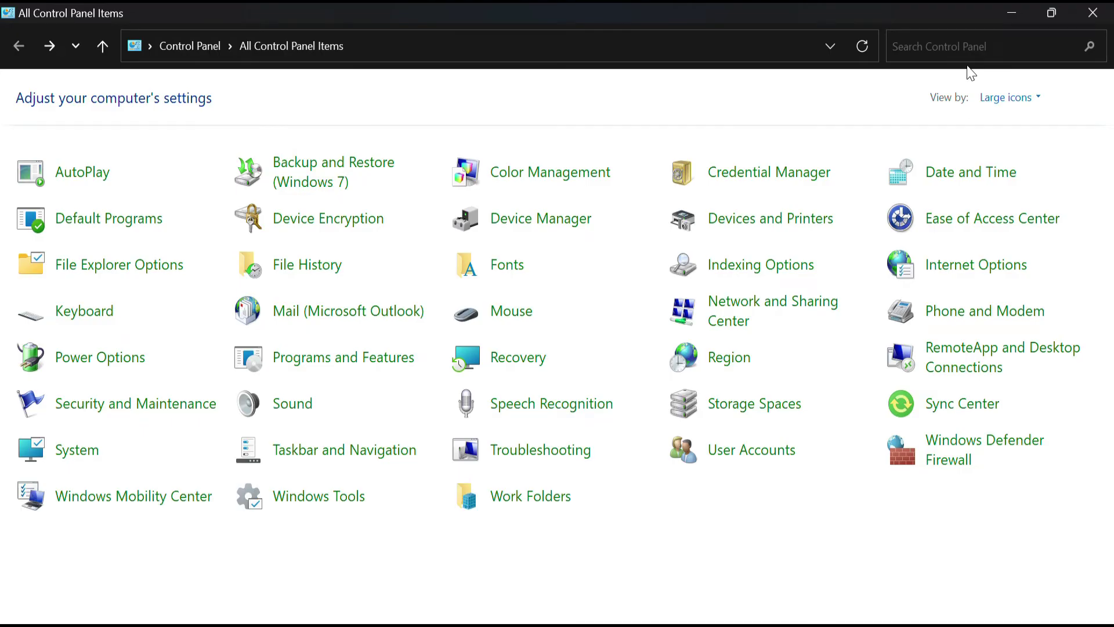
Open Devices and Printers, start a search for a new device under Printers & scanners, and go back.
click(776, 221)
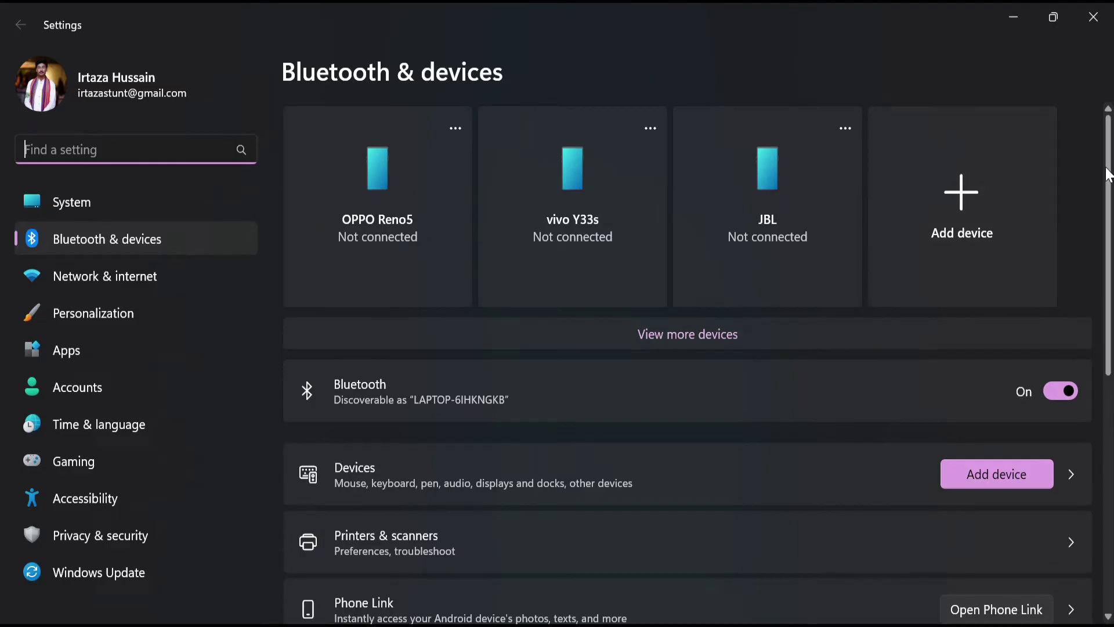
drag(1108, 174, 1108, 322)
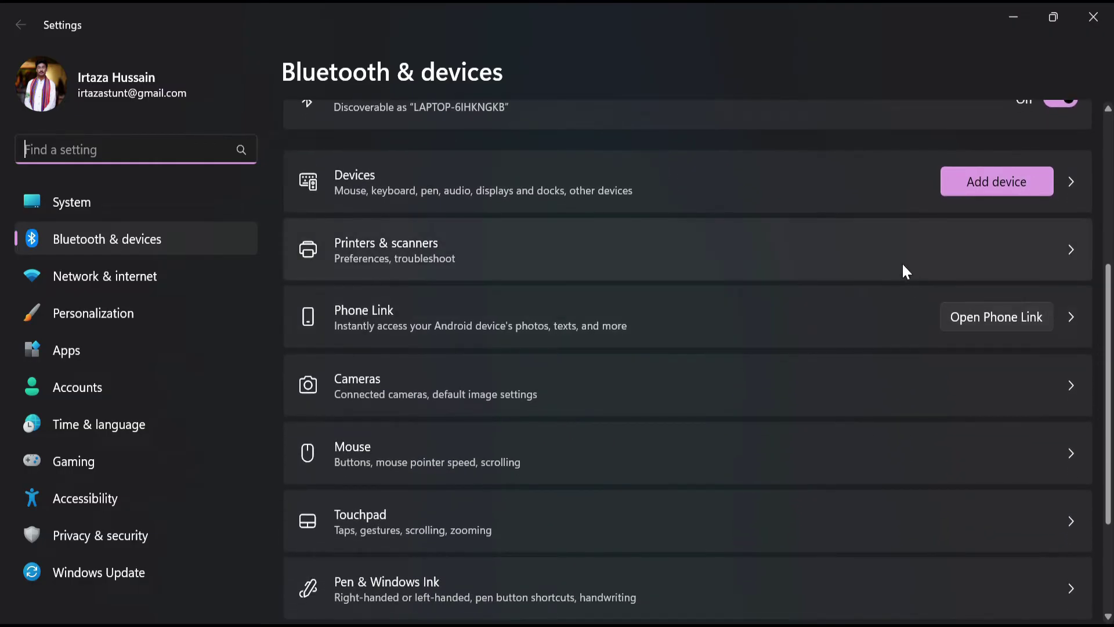
click(900, 268)
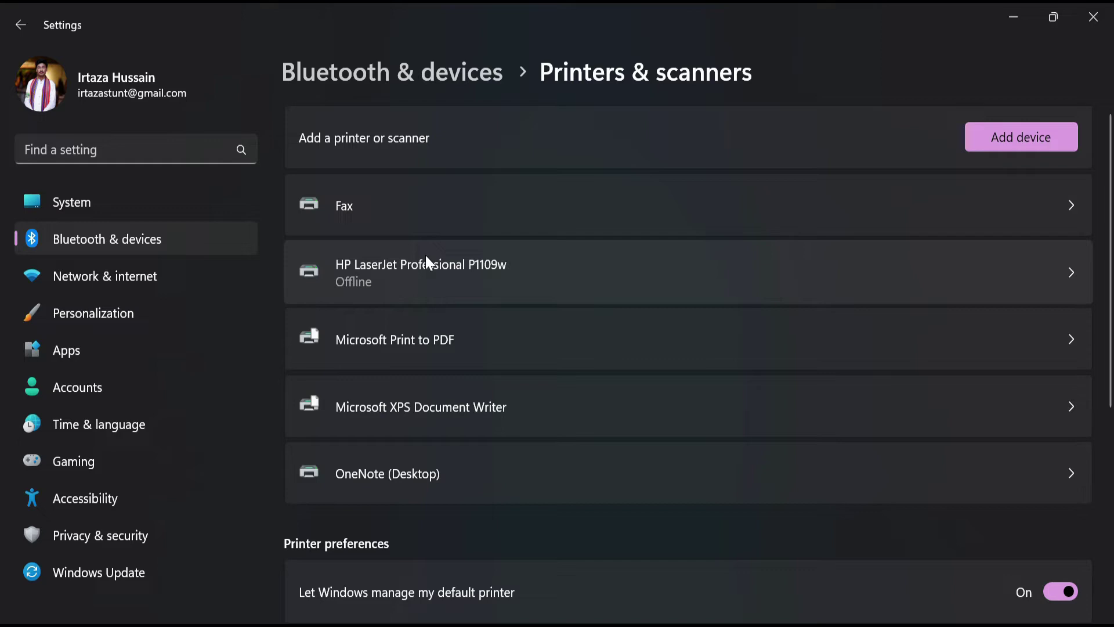
click(979, 139)
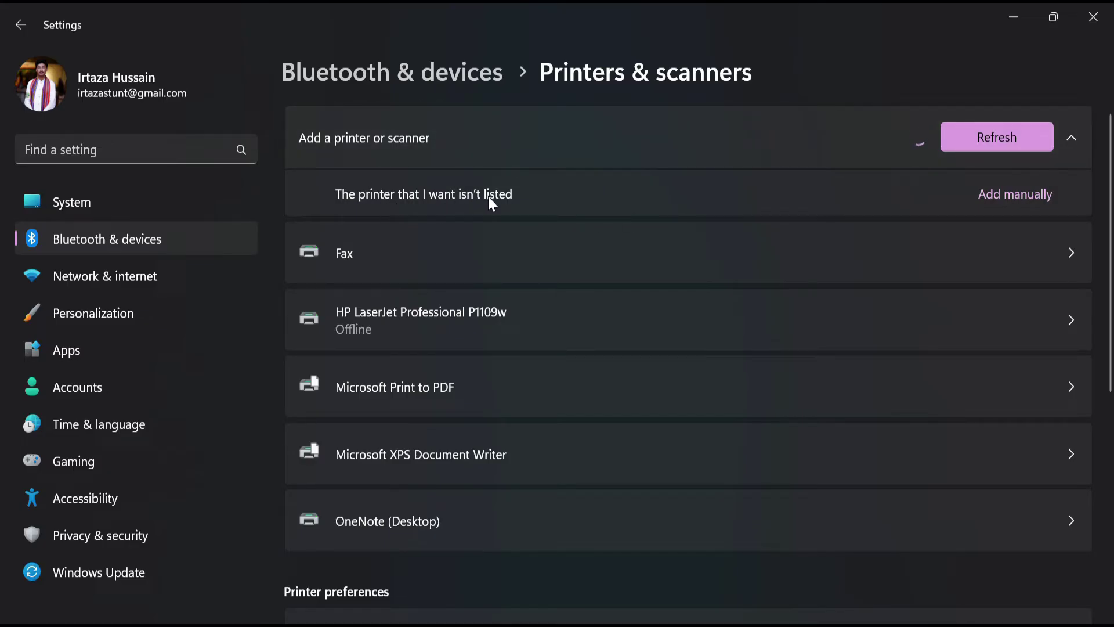
click(21, 25)
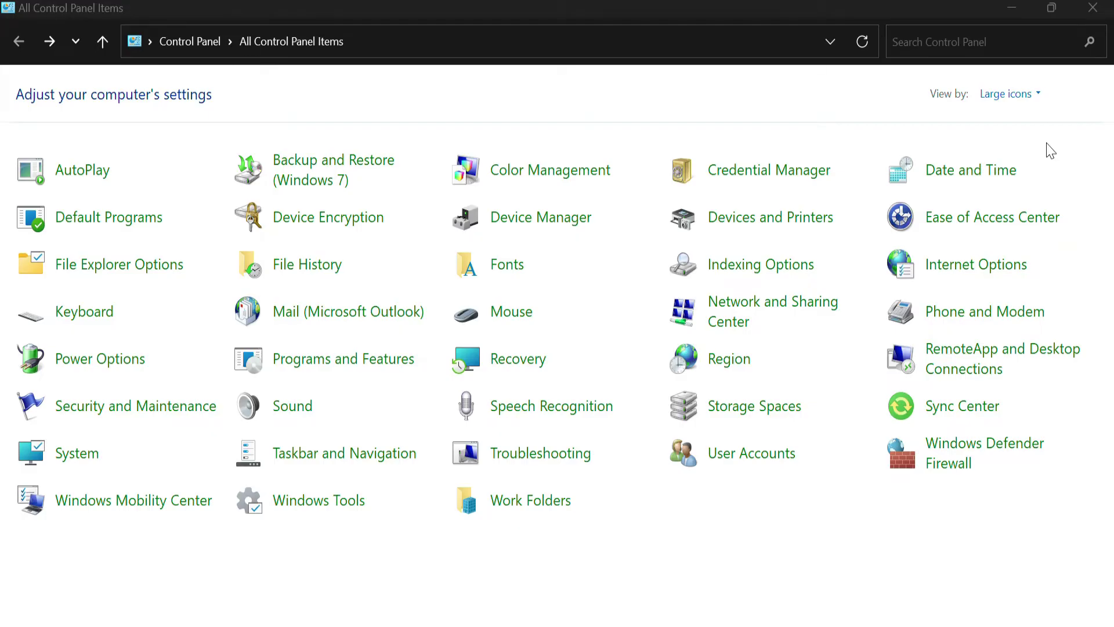
In Ease of Access Center, turn on Always read this section aloud, and start and close Magnifier.
click(969, 220)
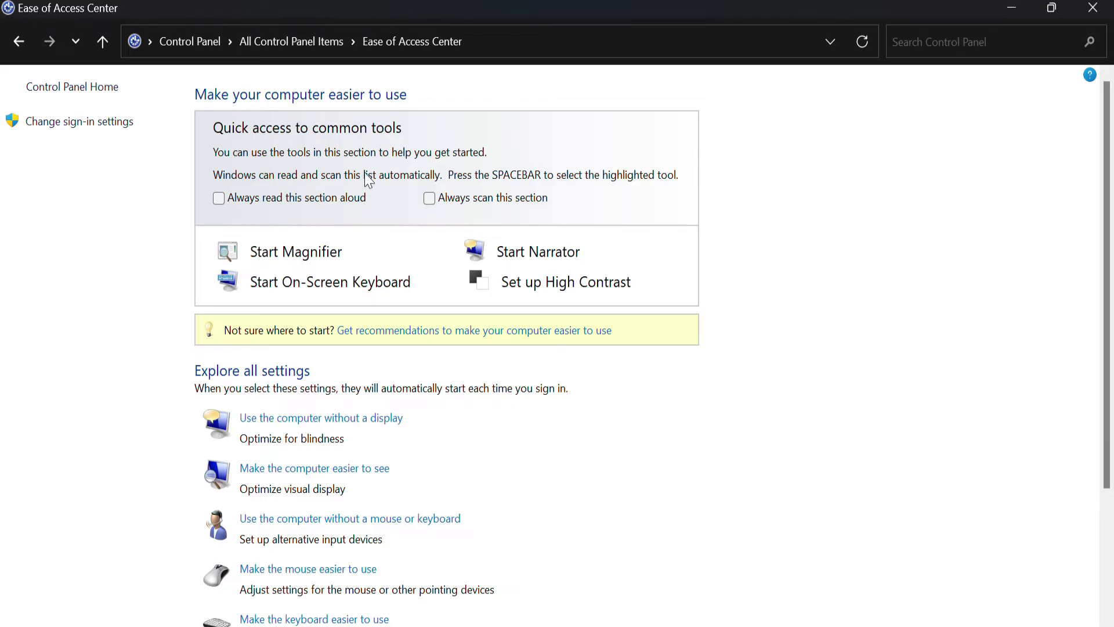
click(242, 203)
click(311, 257)
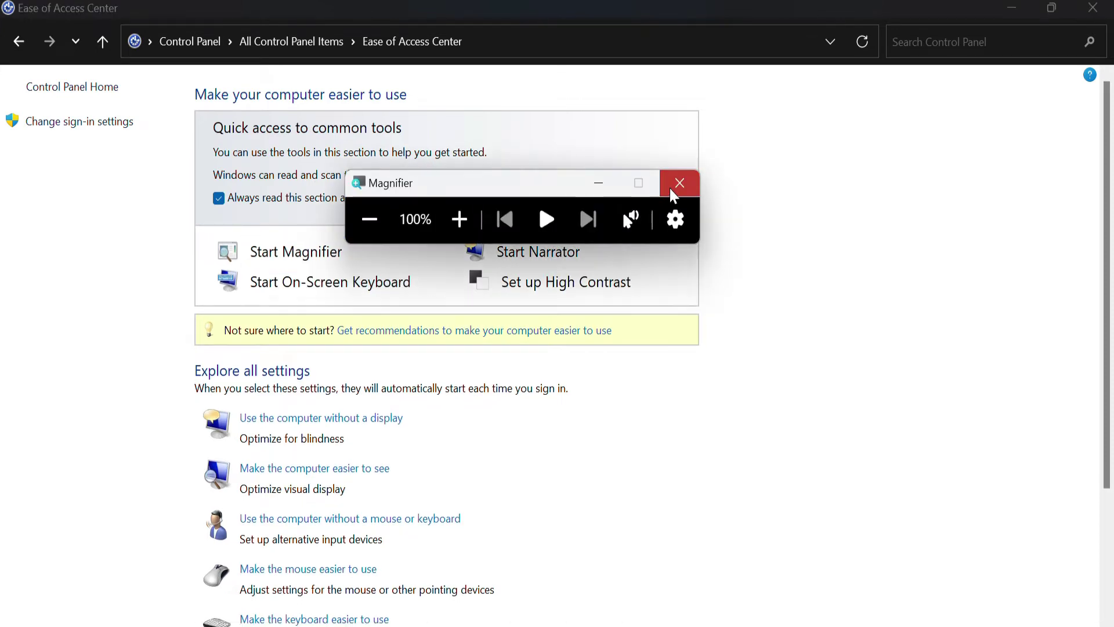
click(674, 185)
Open and close the On-Screen Keyboard, and turn off Always read this section aloud.
click(339, 292)
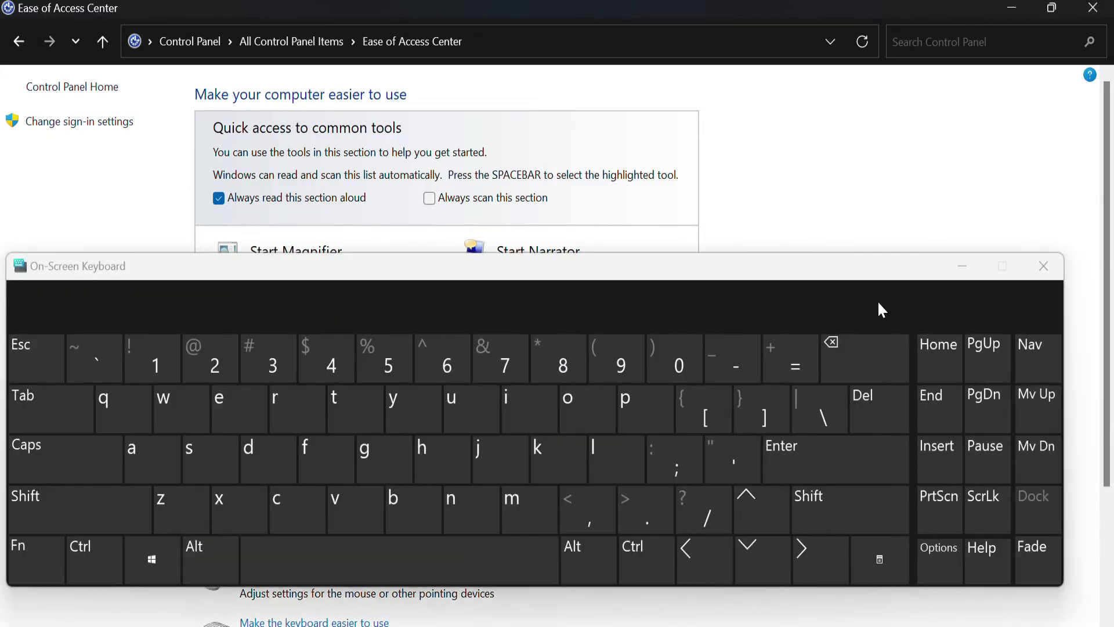
click(1039, 268)
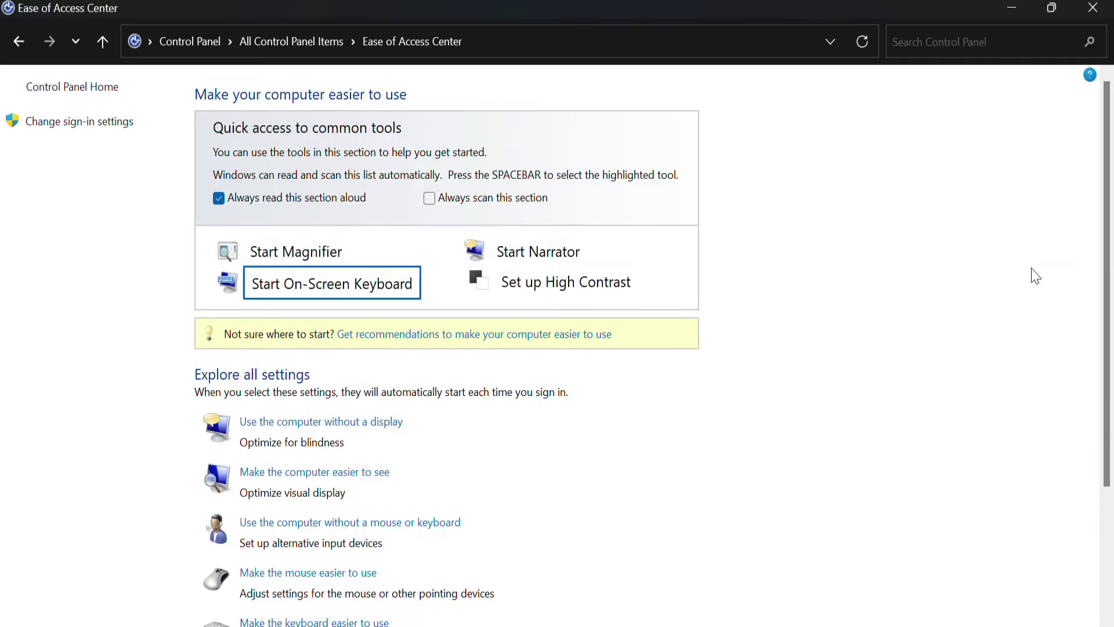
click(219, 199)
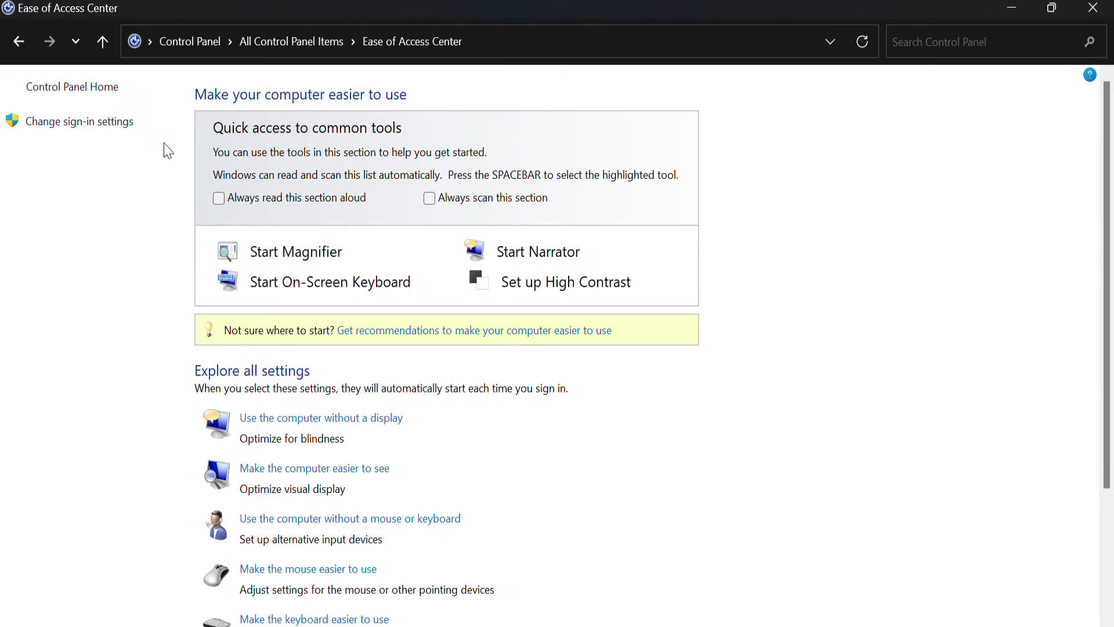
Return to All Control Panel Items, review the general File Explorer Options, and accept them without changes.
click(19, 41)
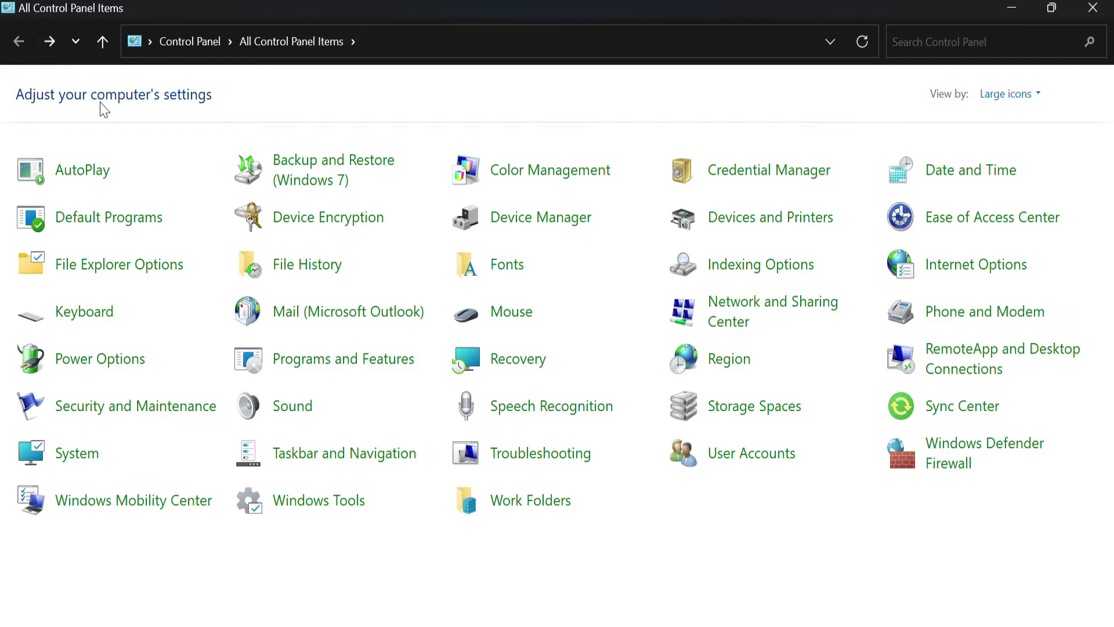
click(112, 268)
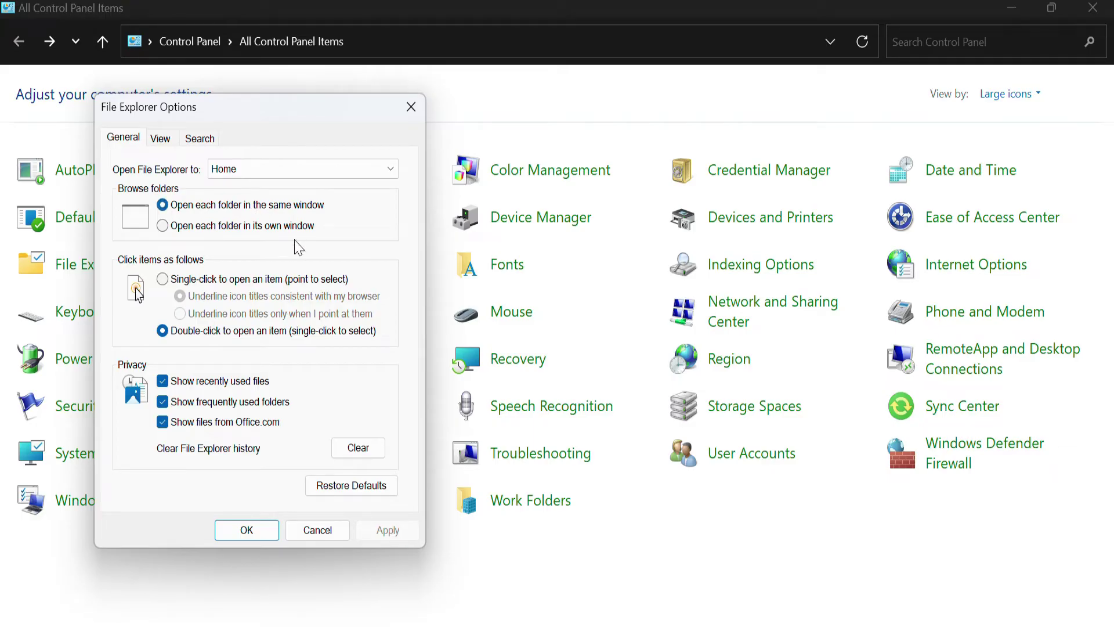
click(247, 530)
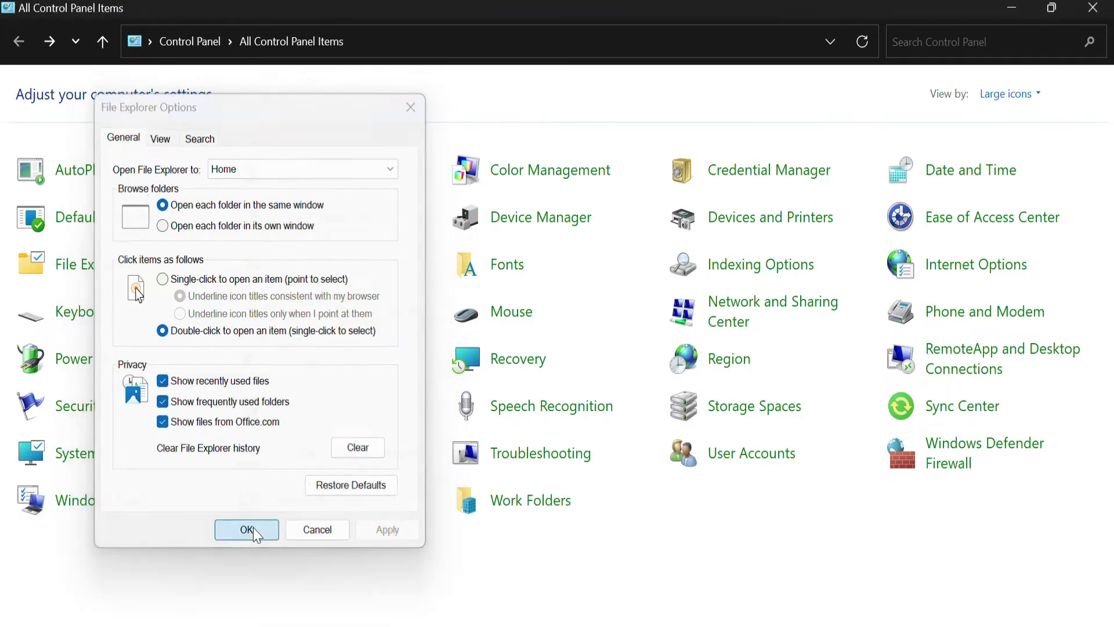
Minimize Control Panel, open the Softwares drive from This PC to check how folders open, and close File Explorer.
click(1008, 10)
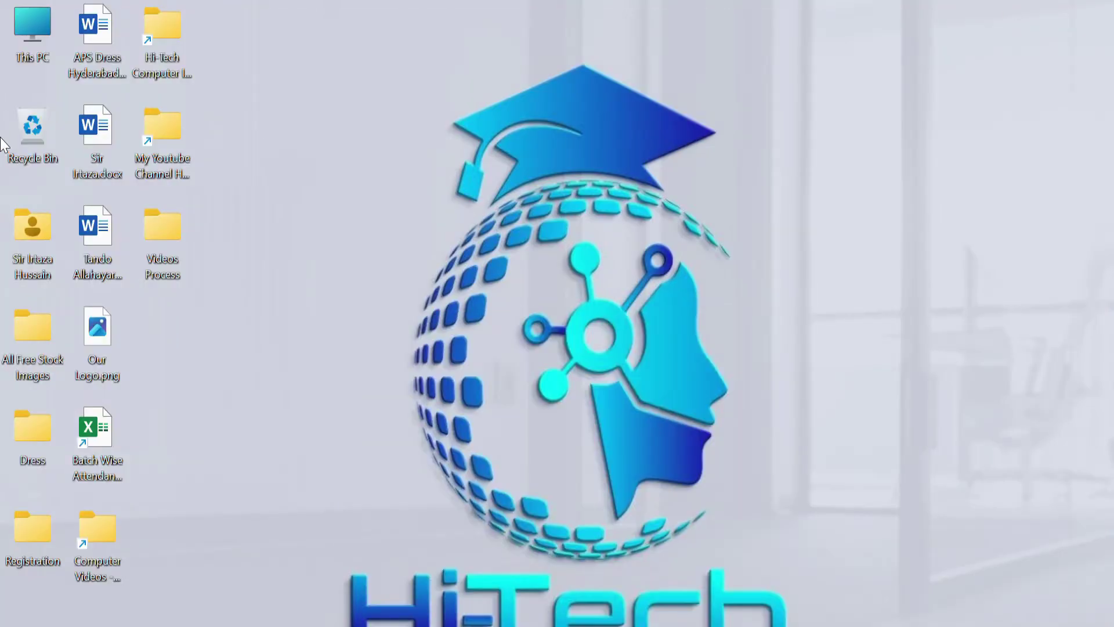
double_click(48, 34)
click(364, 190)
double_click(363, 187)
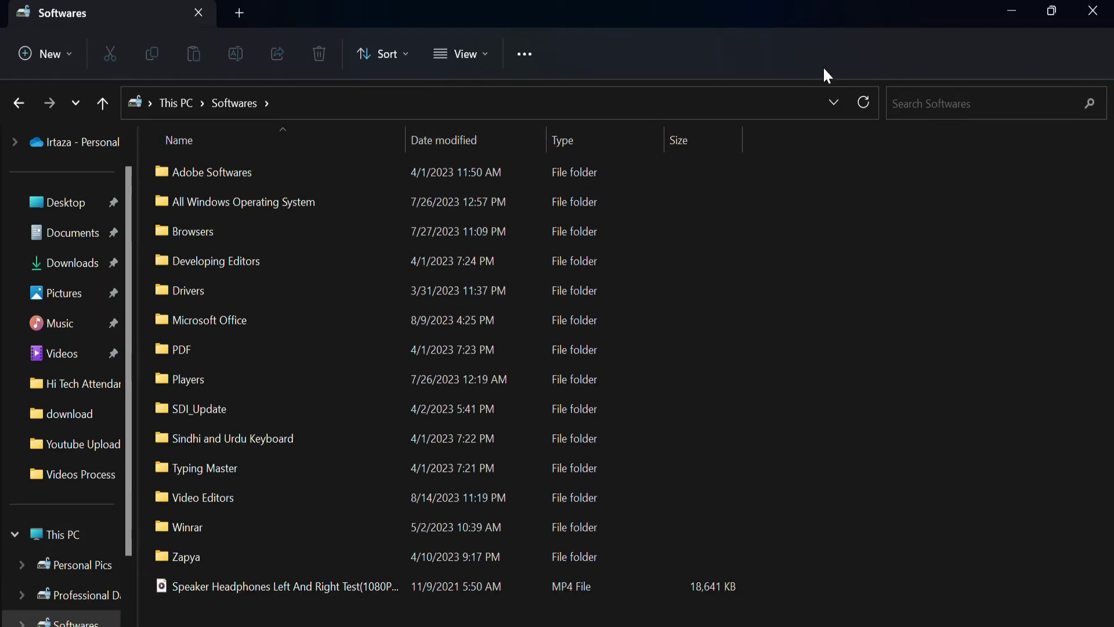
click(1047, 18)
drag(842, 28, 759, 117)
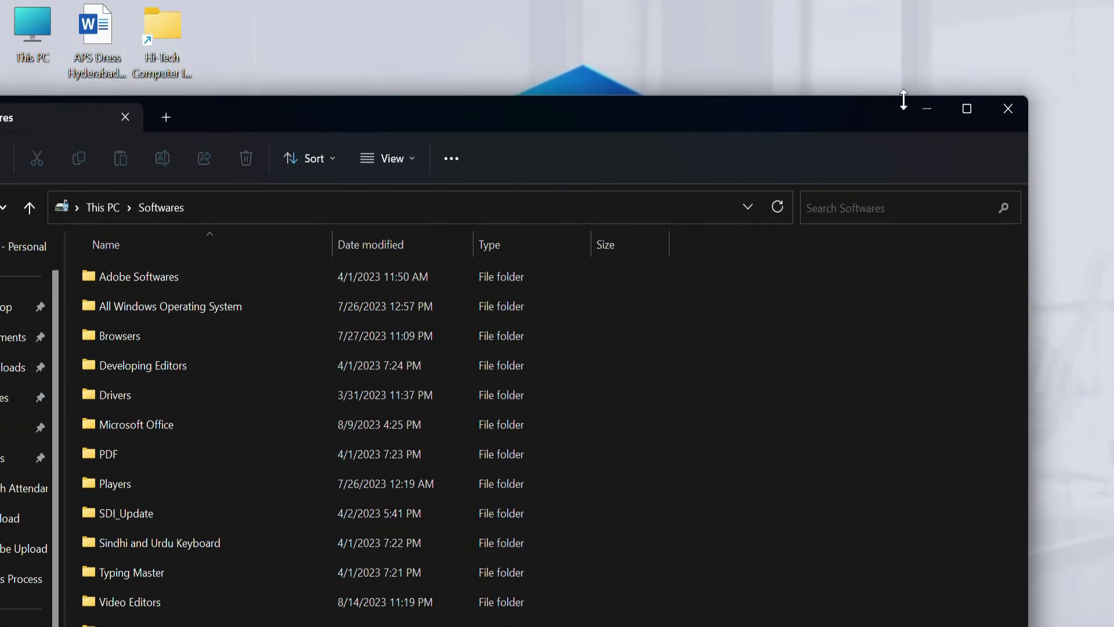
click(1008, 116)
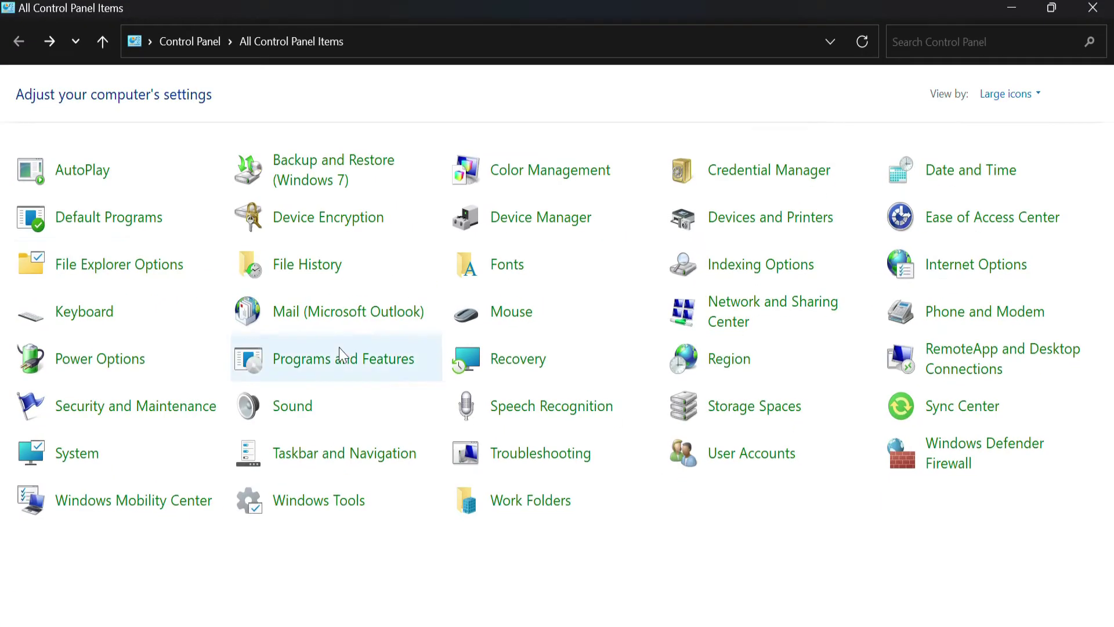
Set File Explorer Options to open each folder in its own window and confirm the change.
click(90, 268)
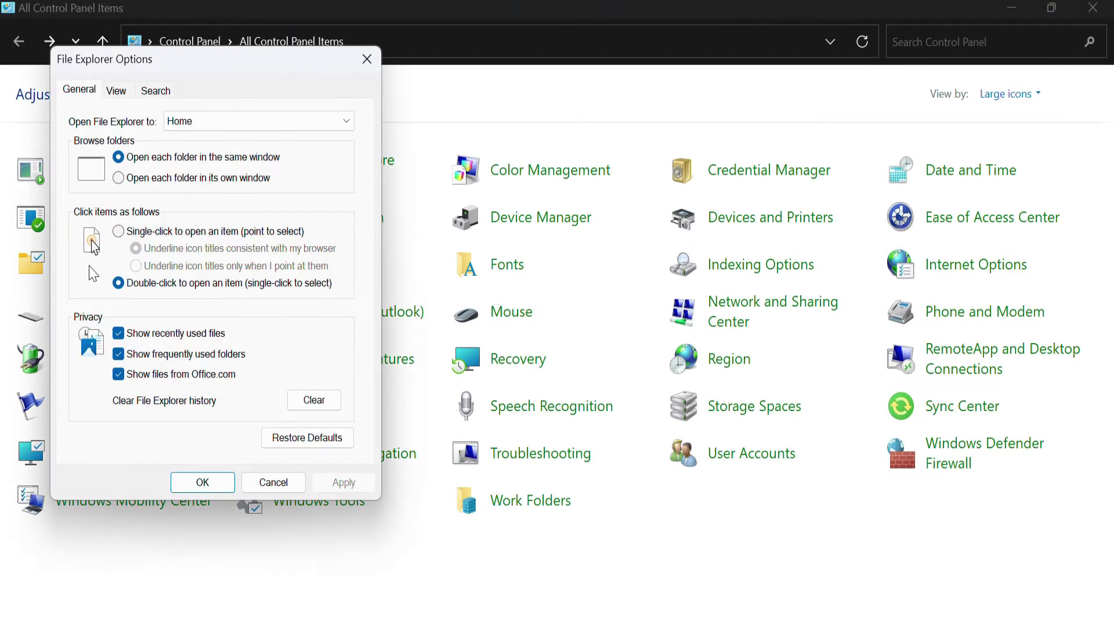
click(178, 180)
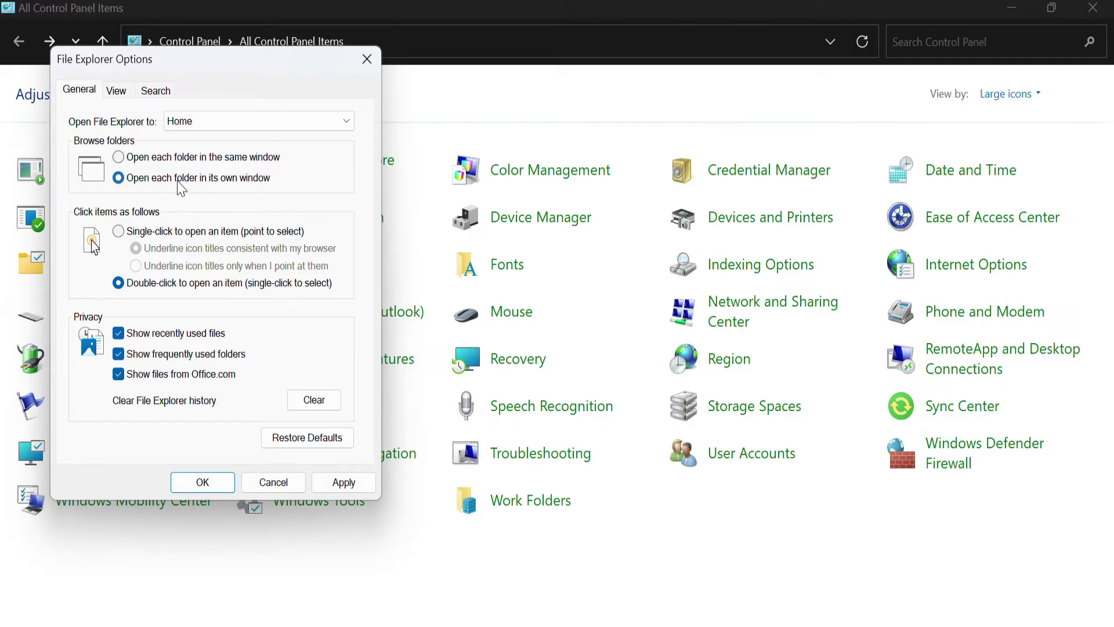
click(209, 484)
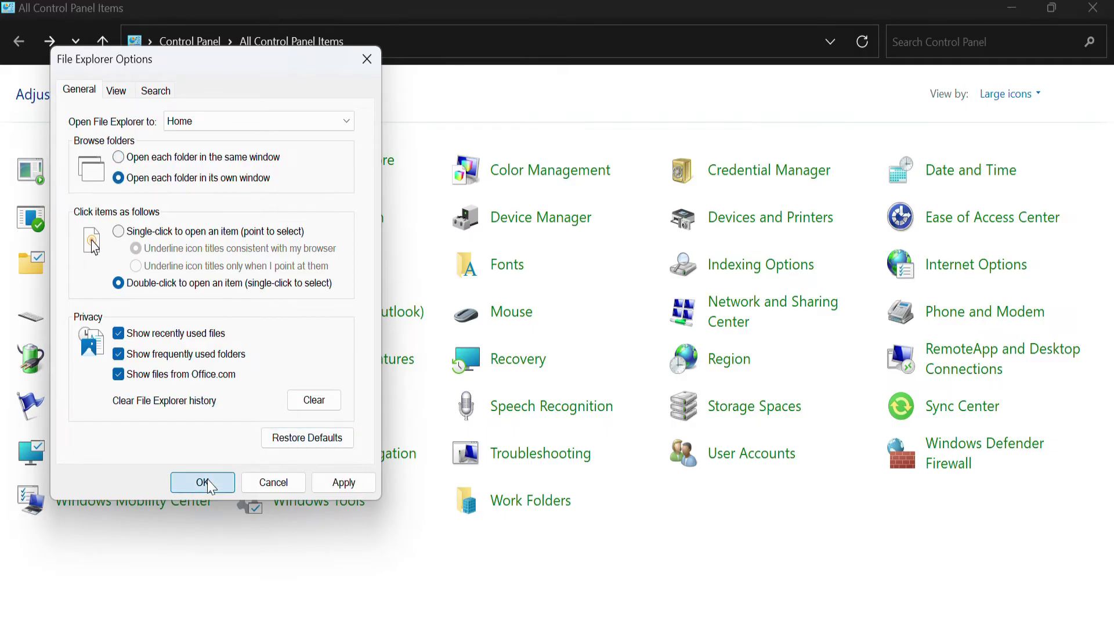
Minimize Control Panel, open the Browsers folder on the Softwares drive from This PC, and move its window aside to compare both.
click(1008, 5)
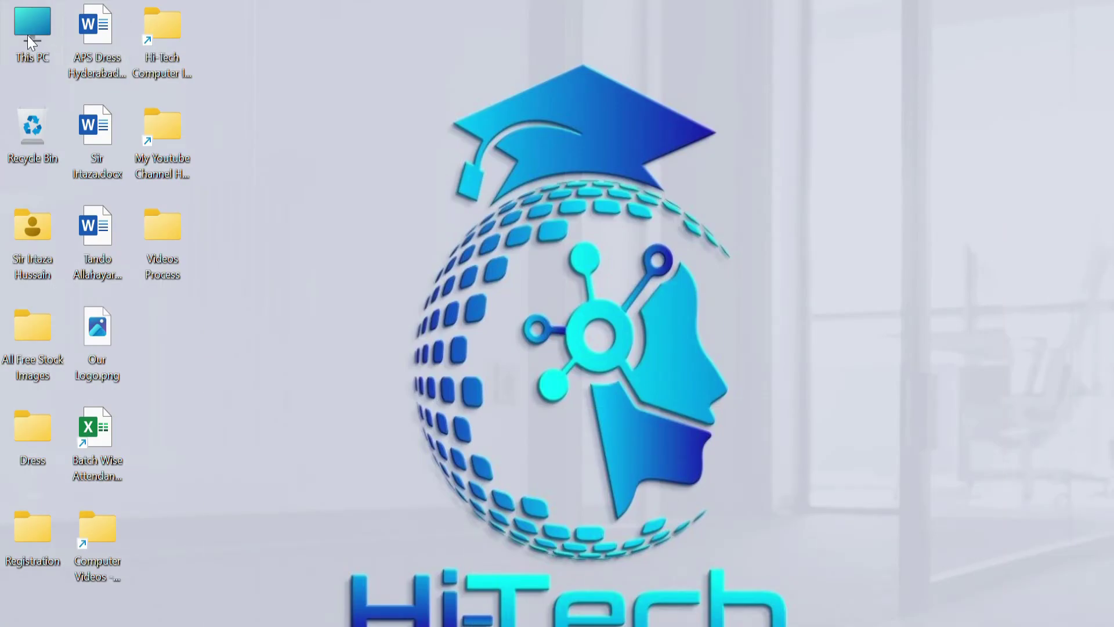
double_click(26, 36)
double_click(387, 223)
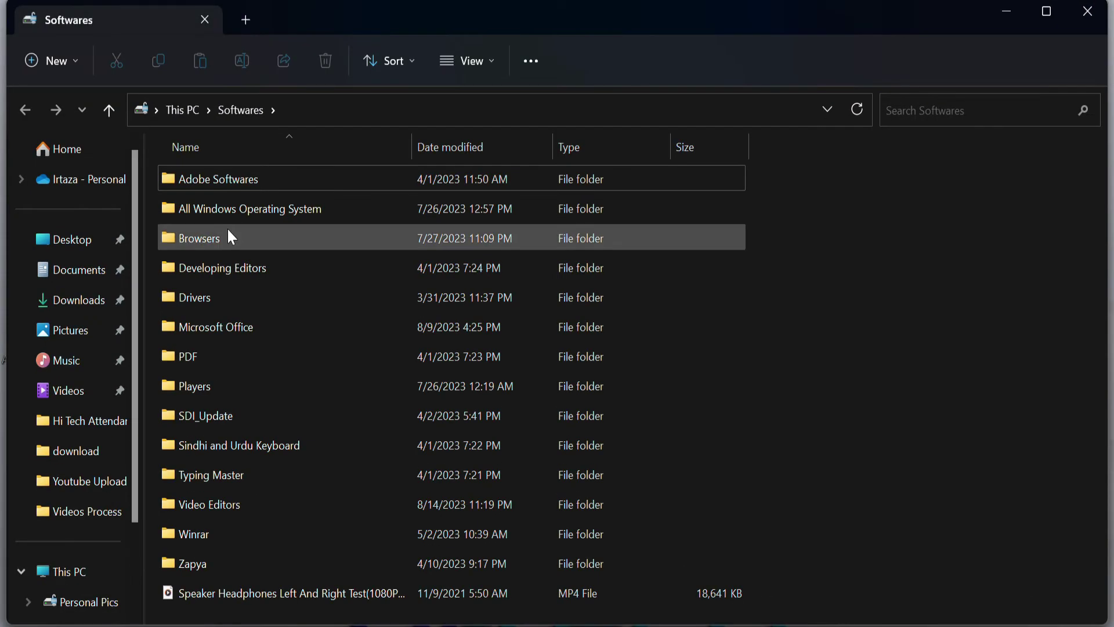
double_click(229, 236)
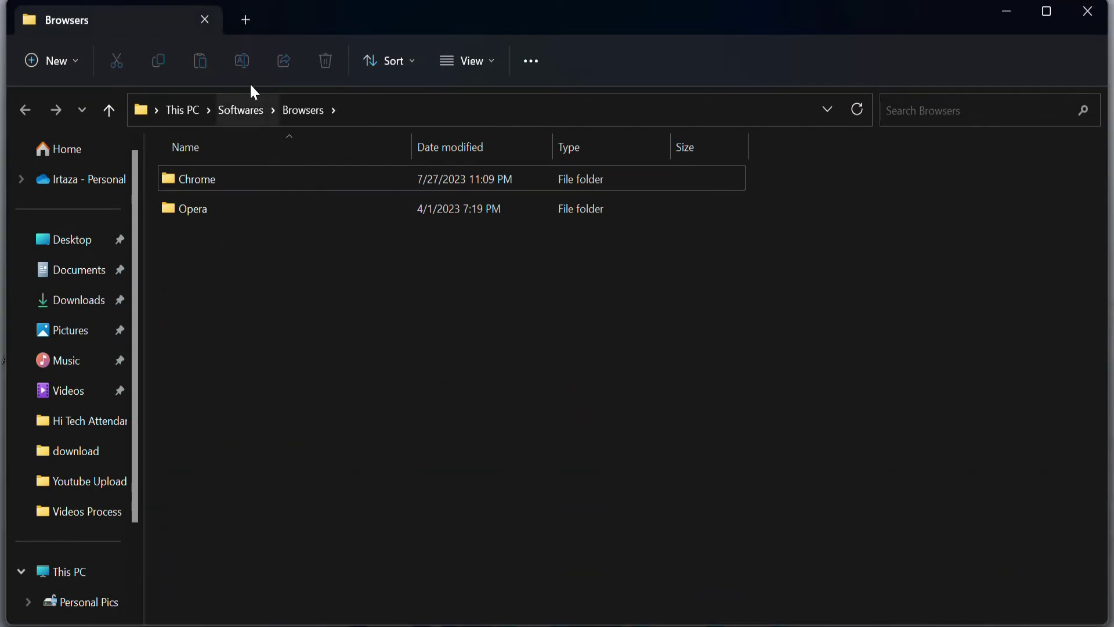
drag(333, 22, 371, 181)
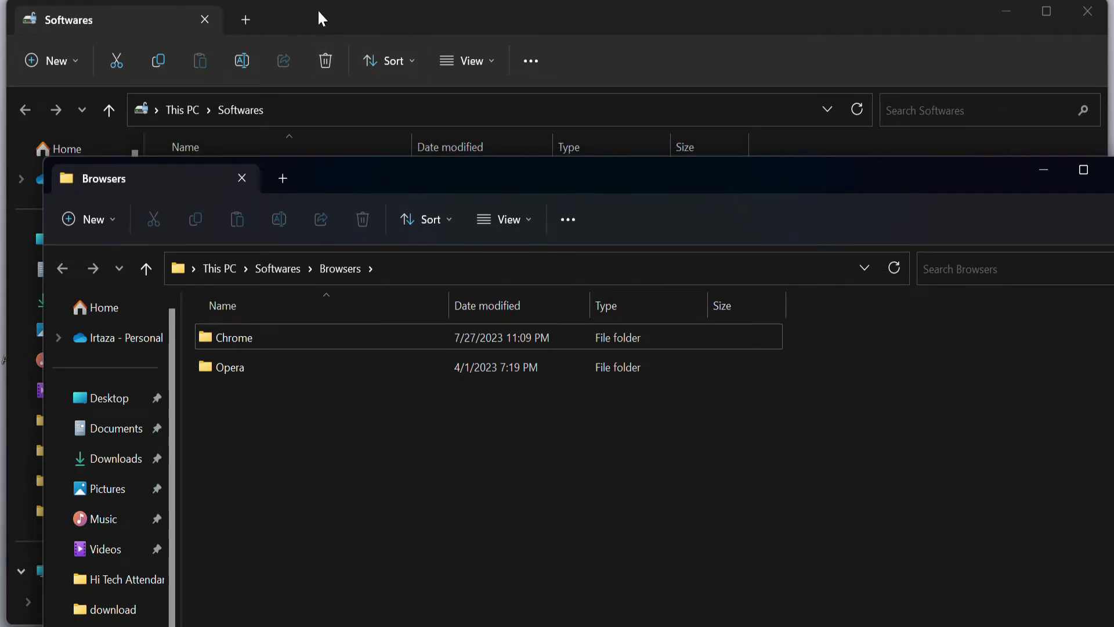
drag(529, 177, 372, 172)
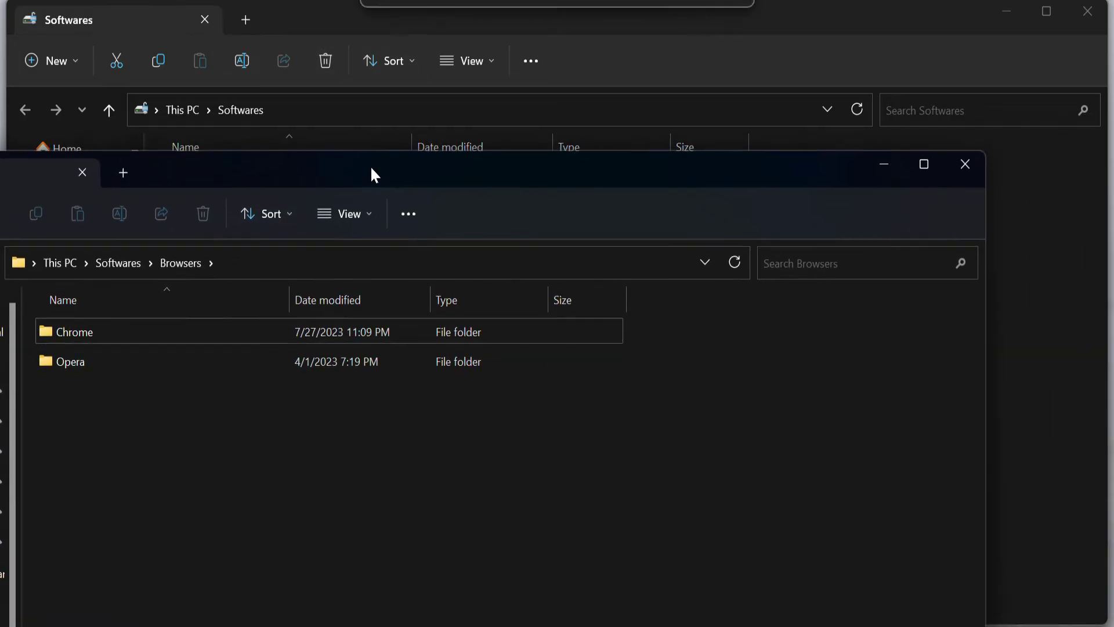
Close the Browsers, Softwares, and This PC windows.
click(974, 173)
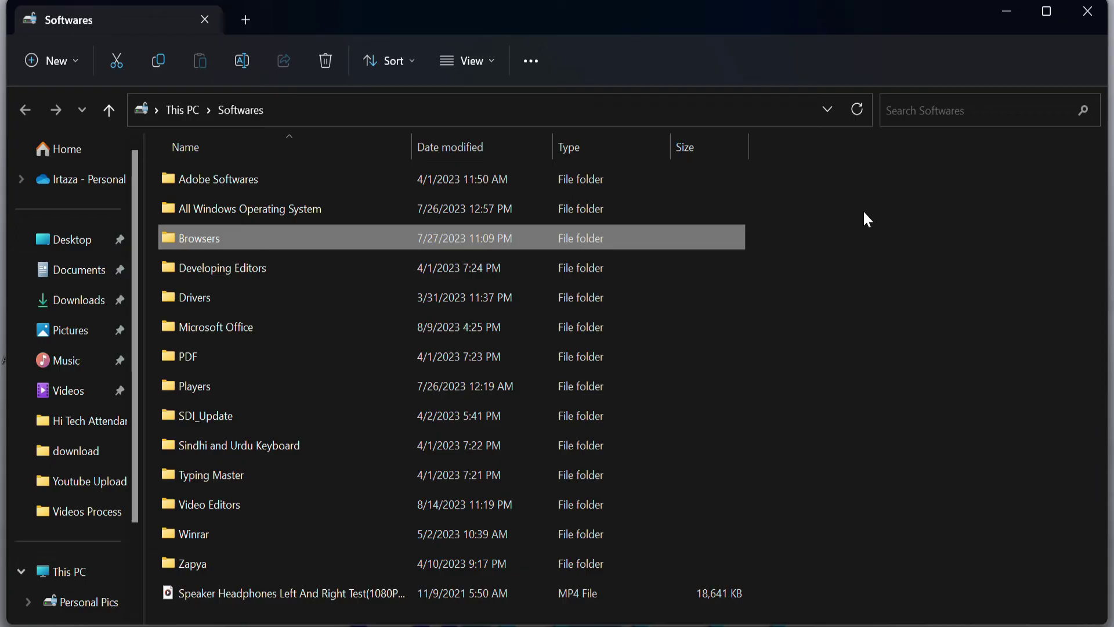
click(1101, 12)
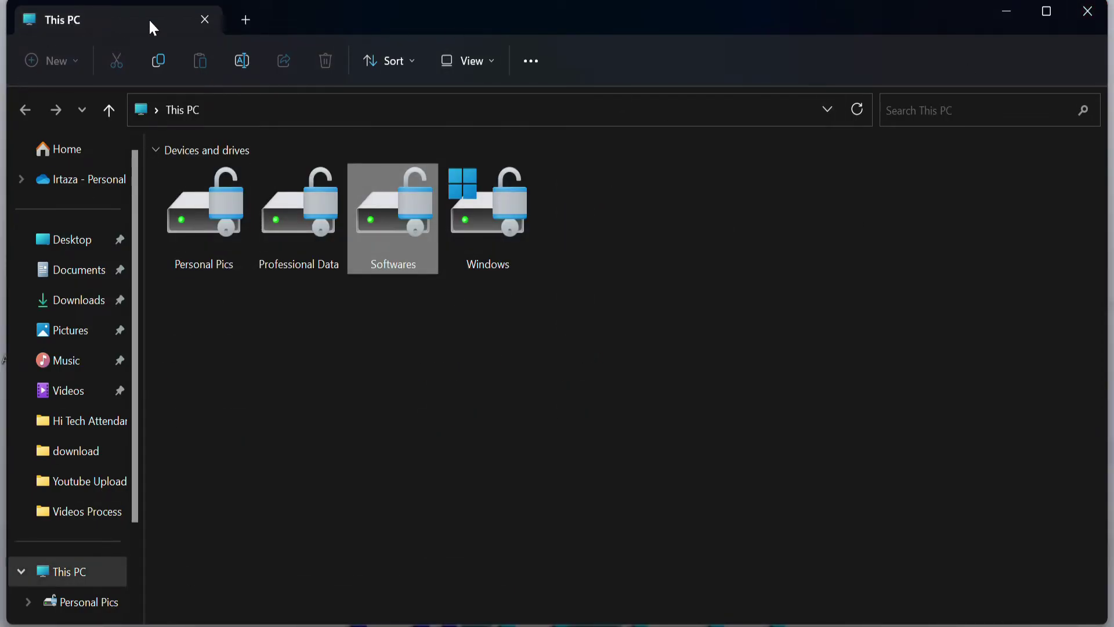
click(1088, 13)
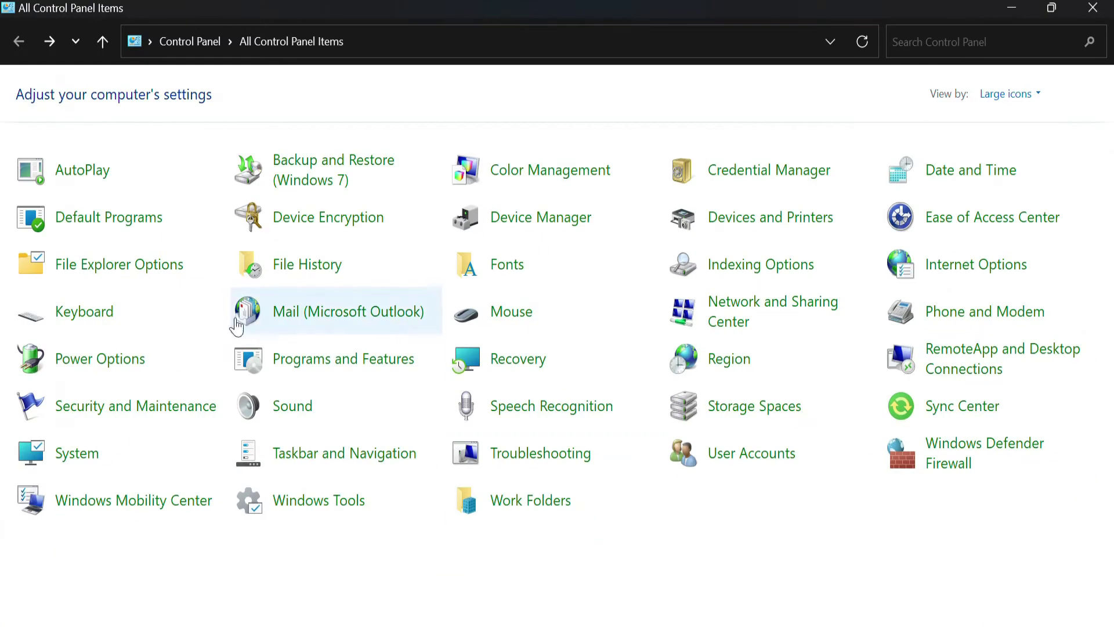
Set File Explorer Options to single-click to open an item and open each folder in the same window, and confirm.
click(155, 268)
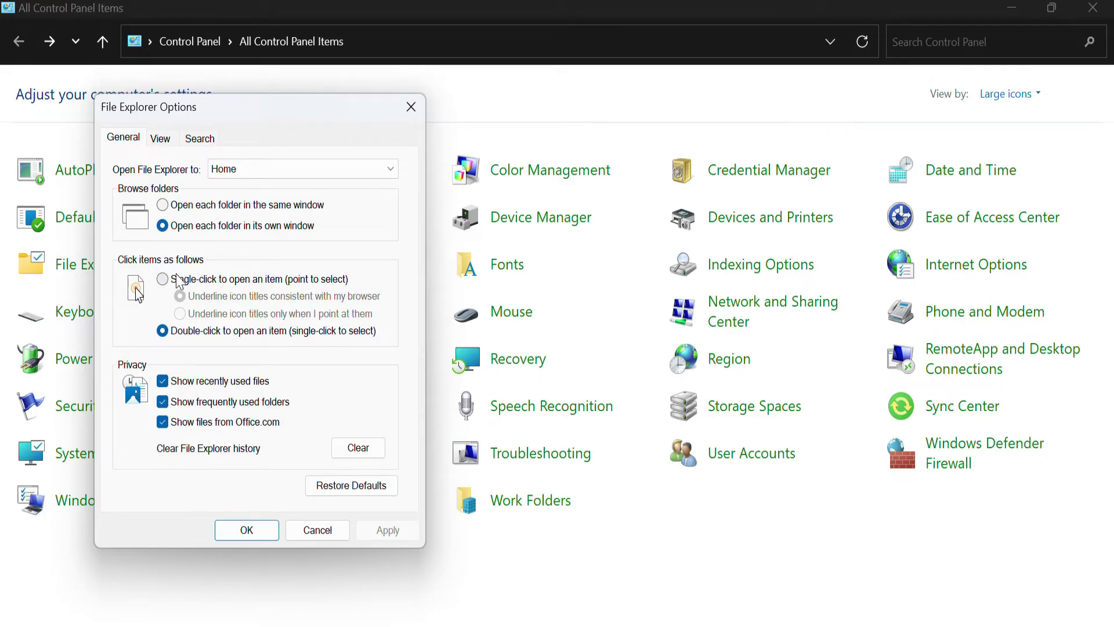
click(175, 279)
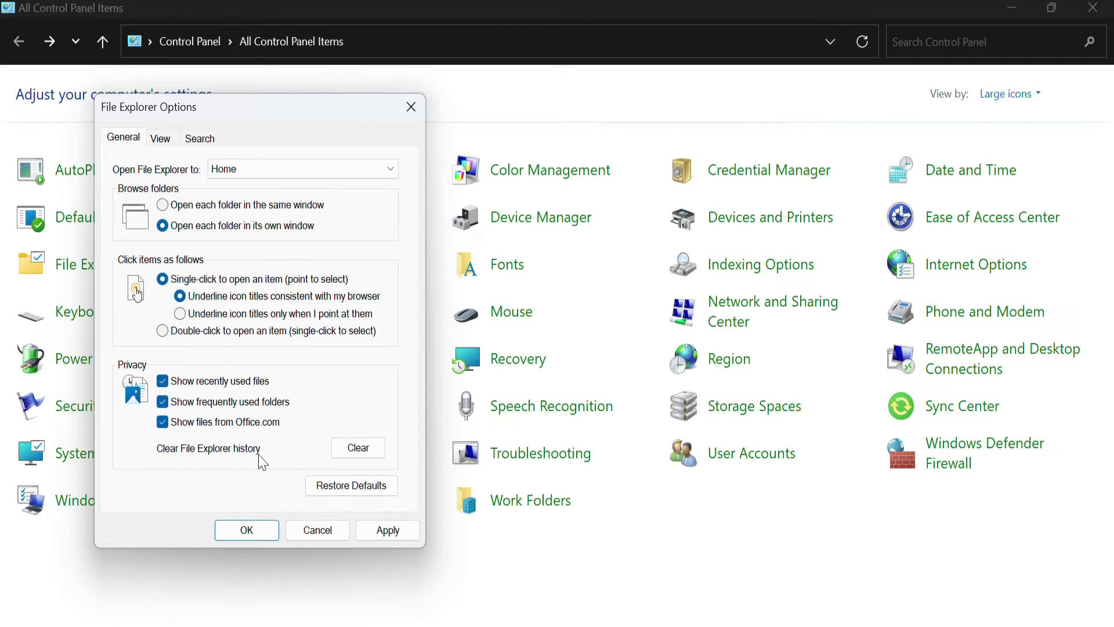
click(197, 207)
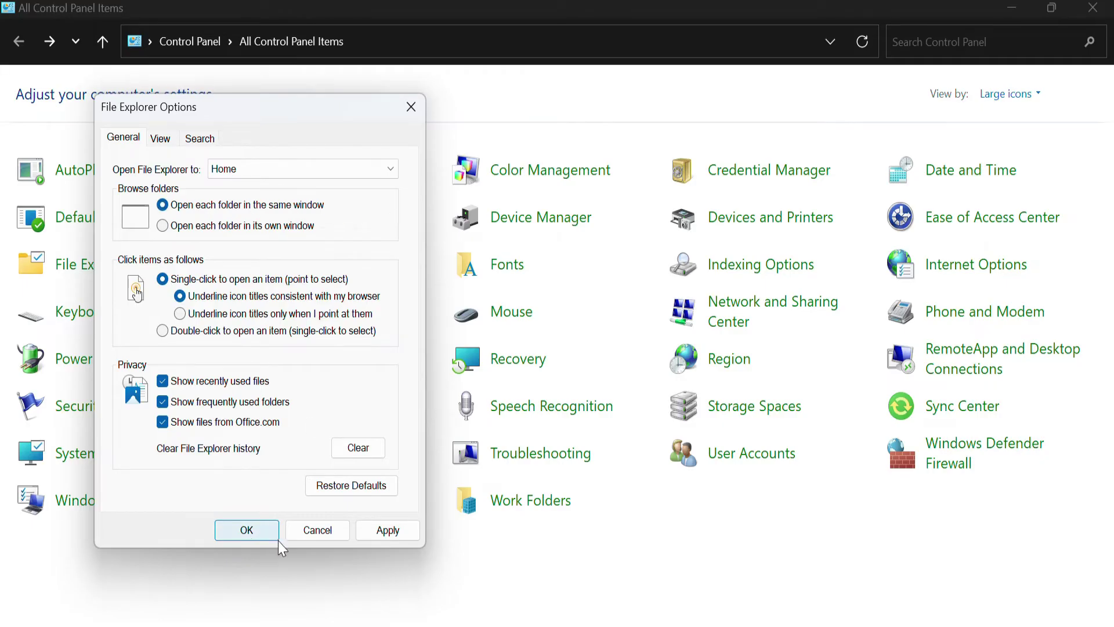
click(237, 530)
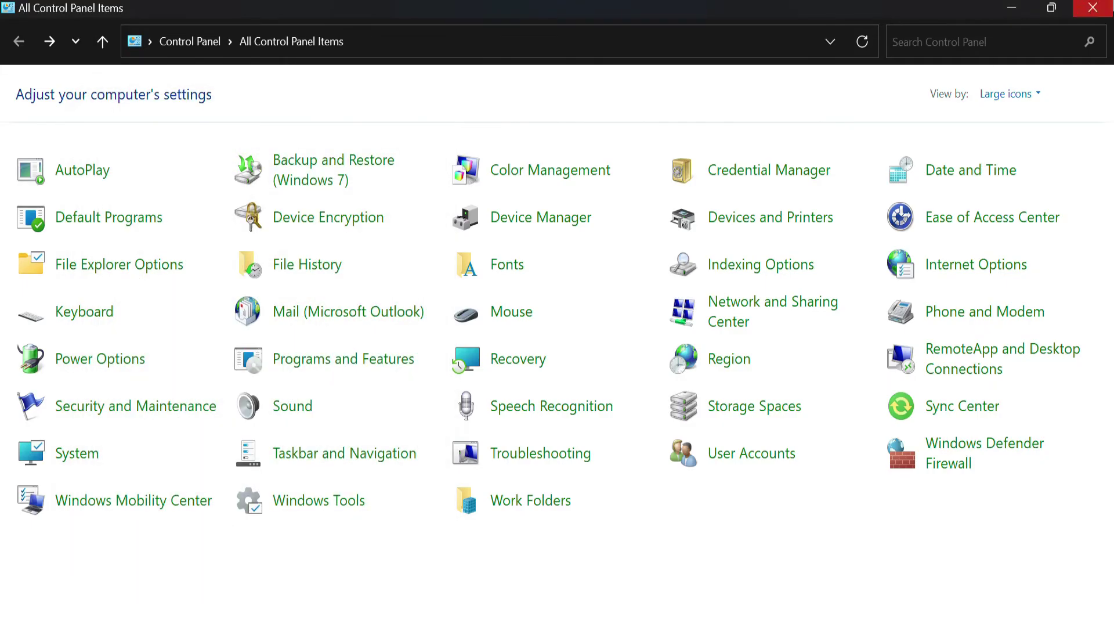
Minimize Control Panel and open the Hi-Tech Computer Institute folder shortcut from the desktop to test single-click opening.
click(1018, 7)
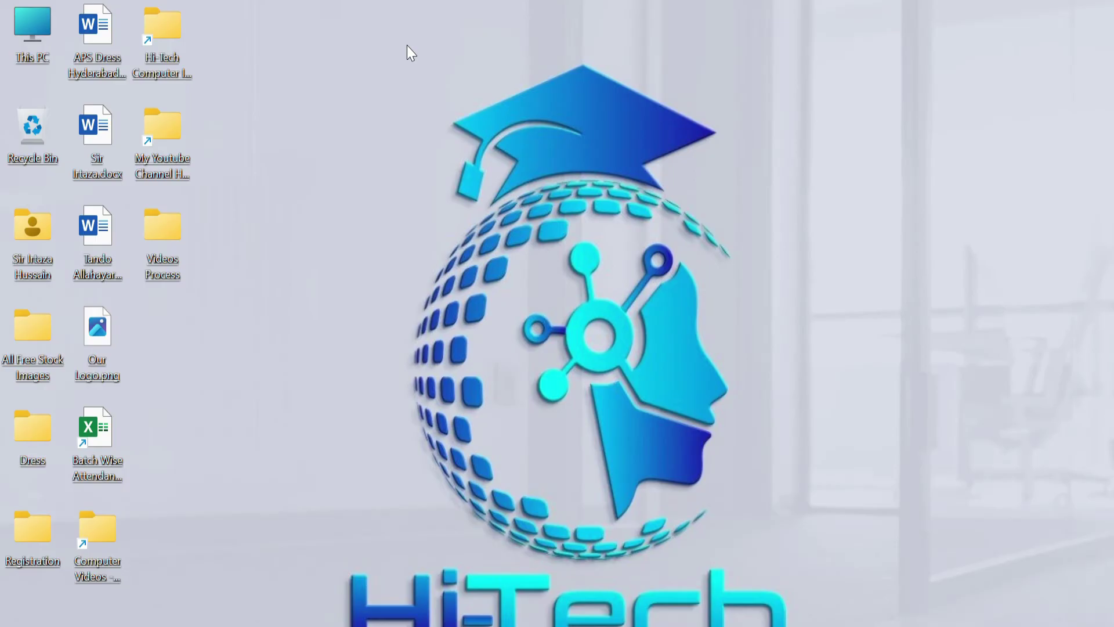
click(158, 60)
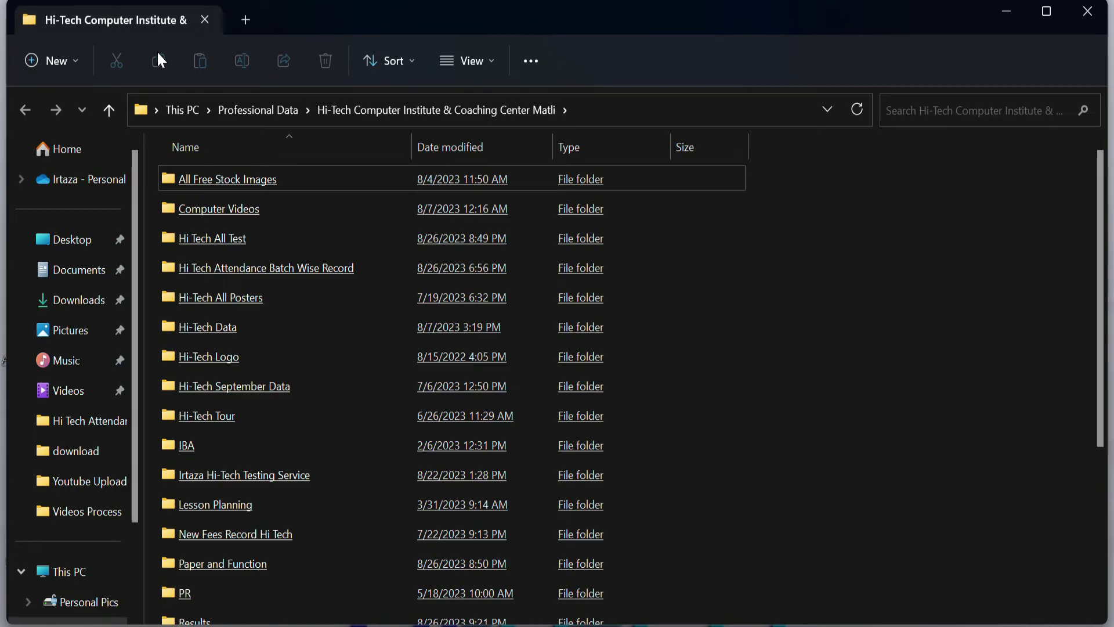
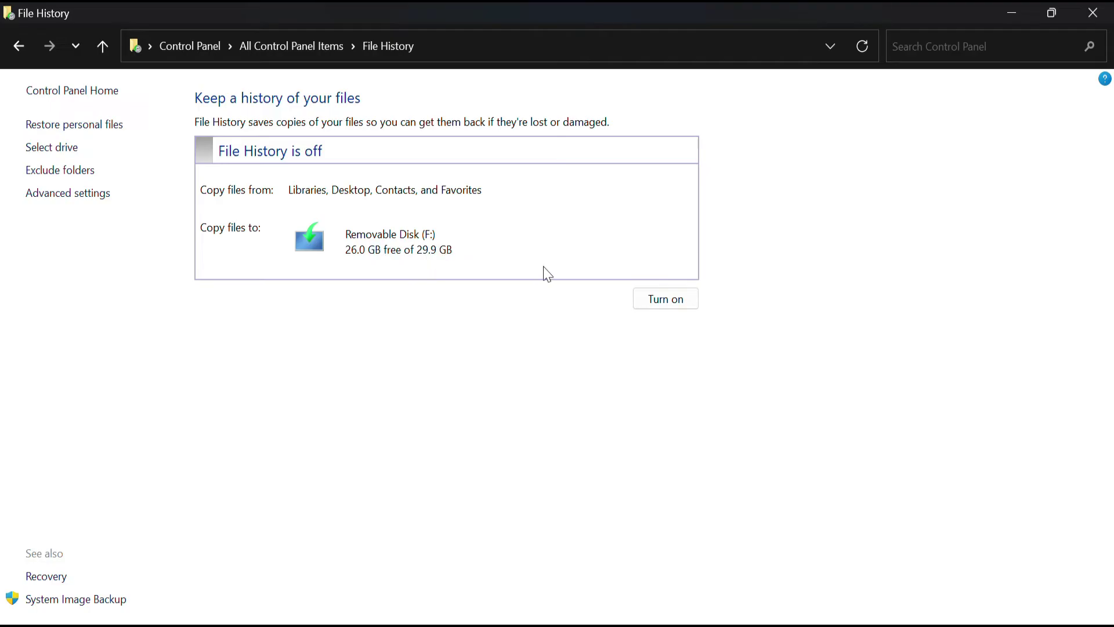
Turn on File History for Removable Disk (F:) and turn it off again.
click(672, 299)
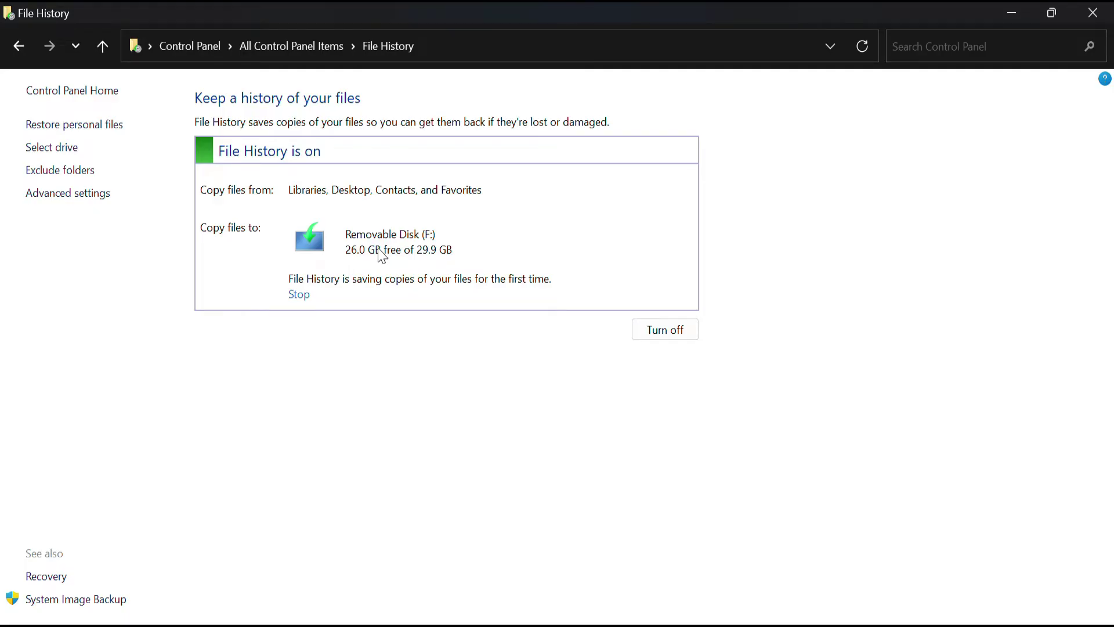
click(667, 333)
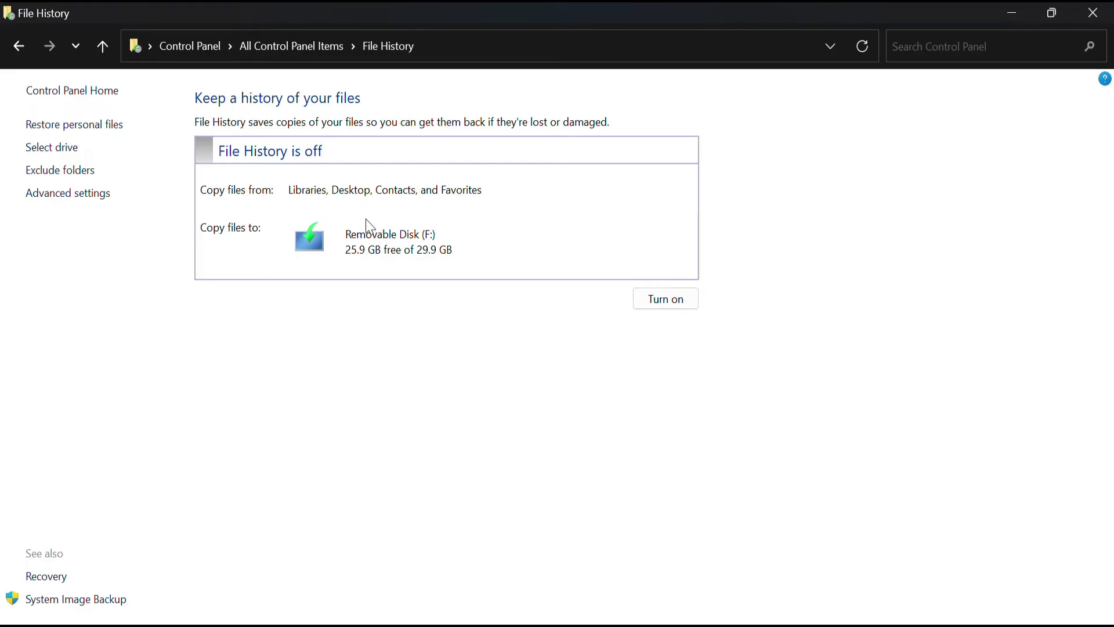
Return to All Control Panel Items, reopen File History to check its drive, and go back to the item list.
click(18, 45)
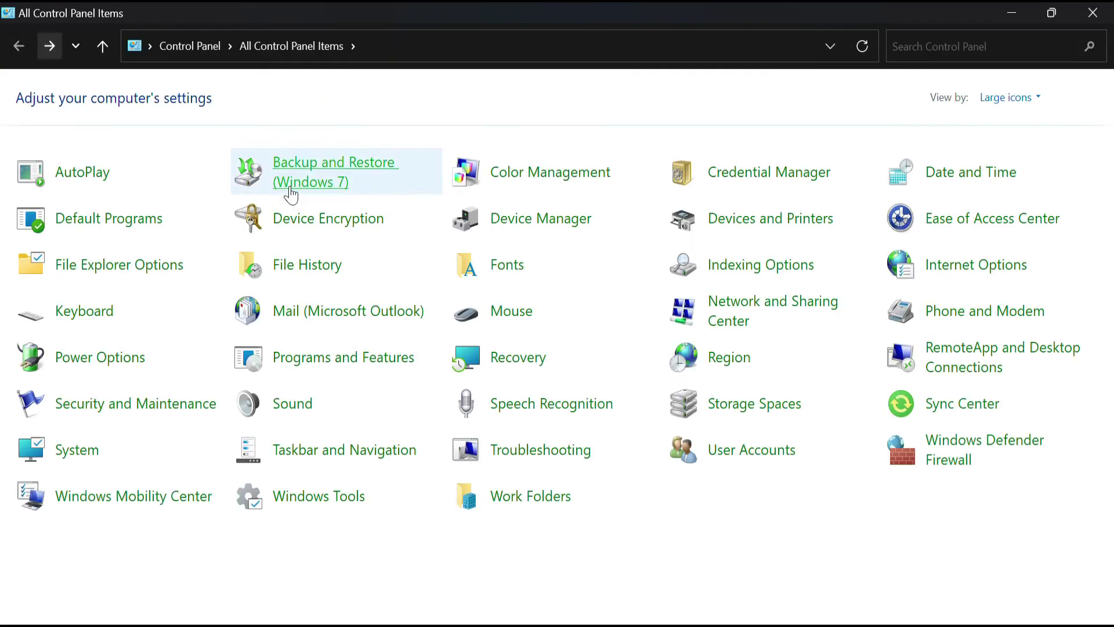
click(317, 274)
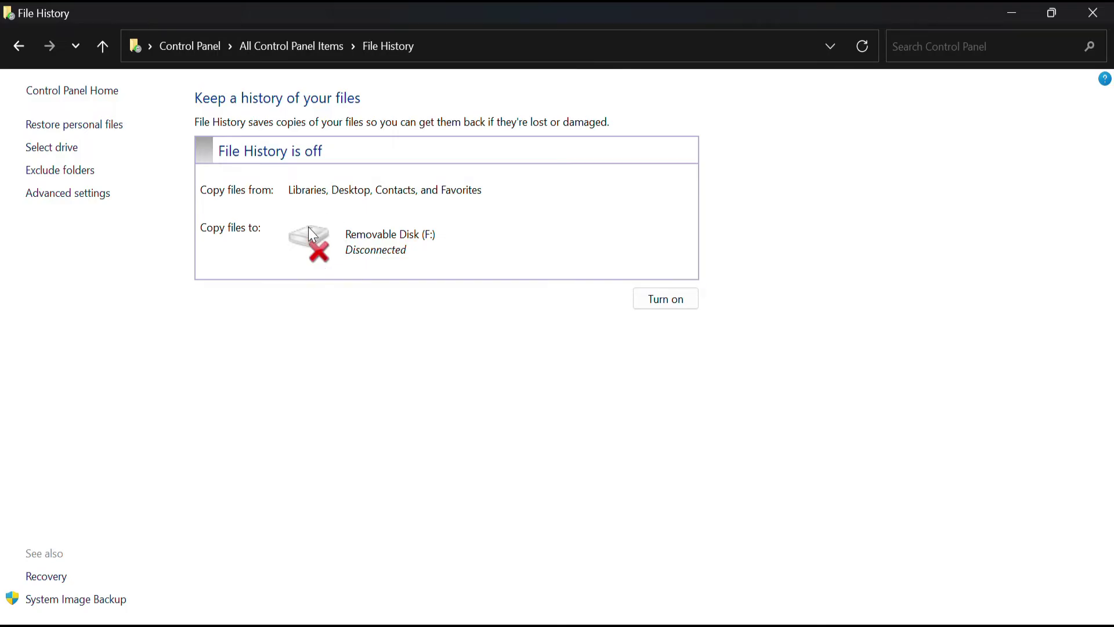
click(18, 46)
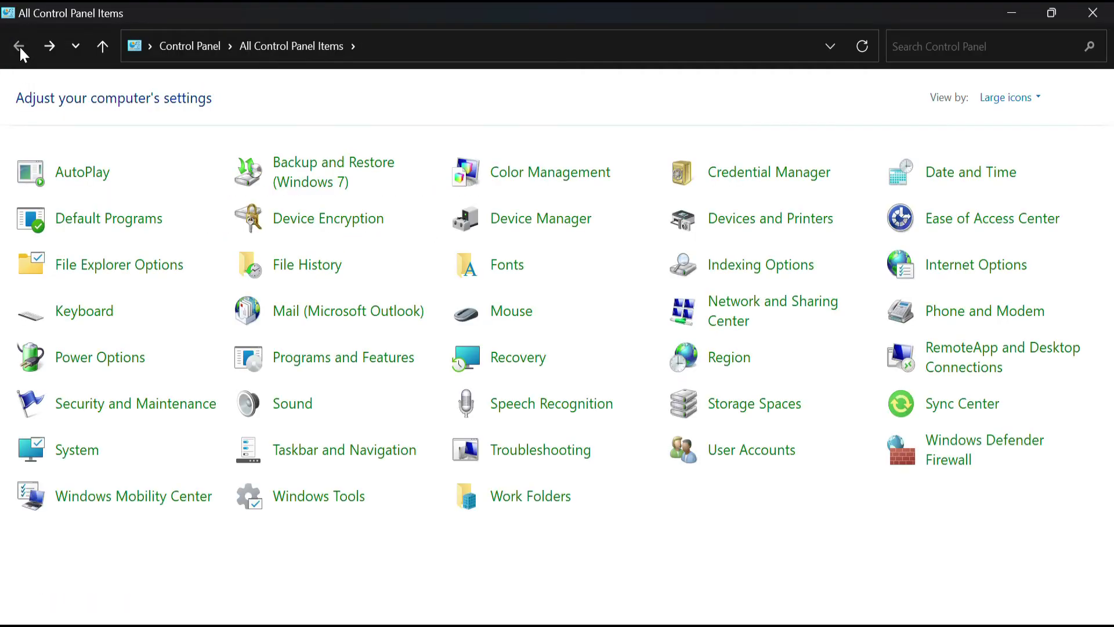
Open Fonts and browse through the installed fonts.
click(516, 271)
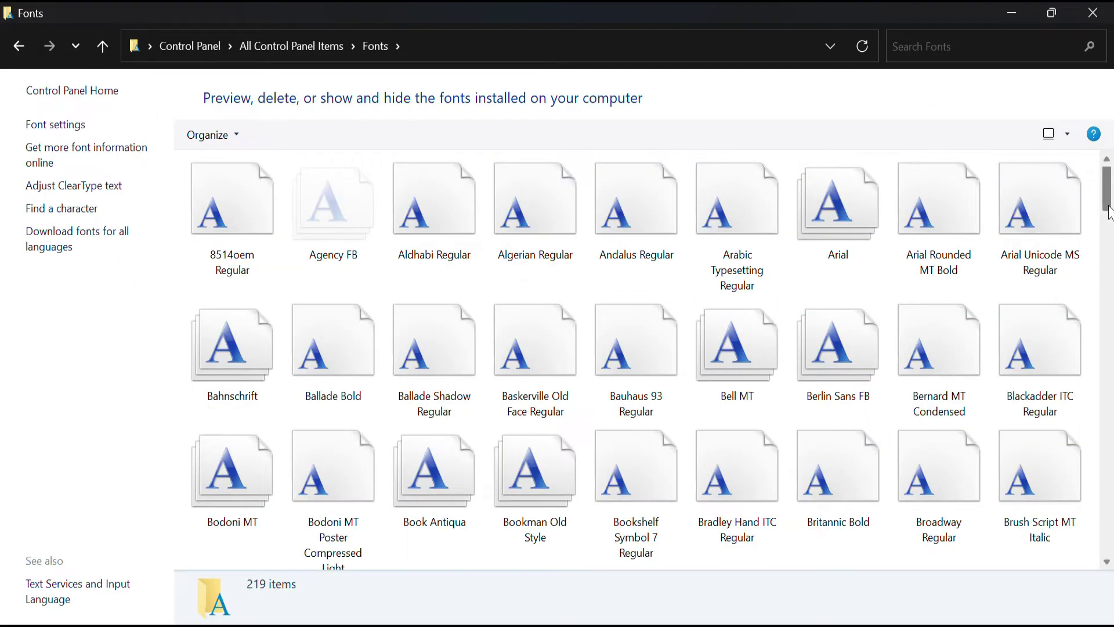
drag(1108, 209, 1112, 548)
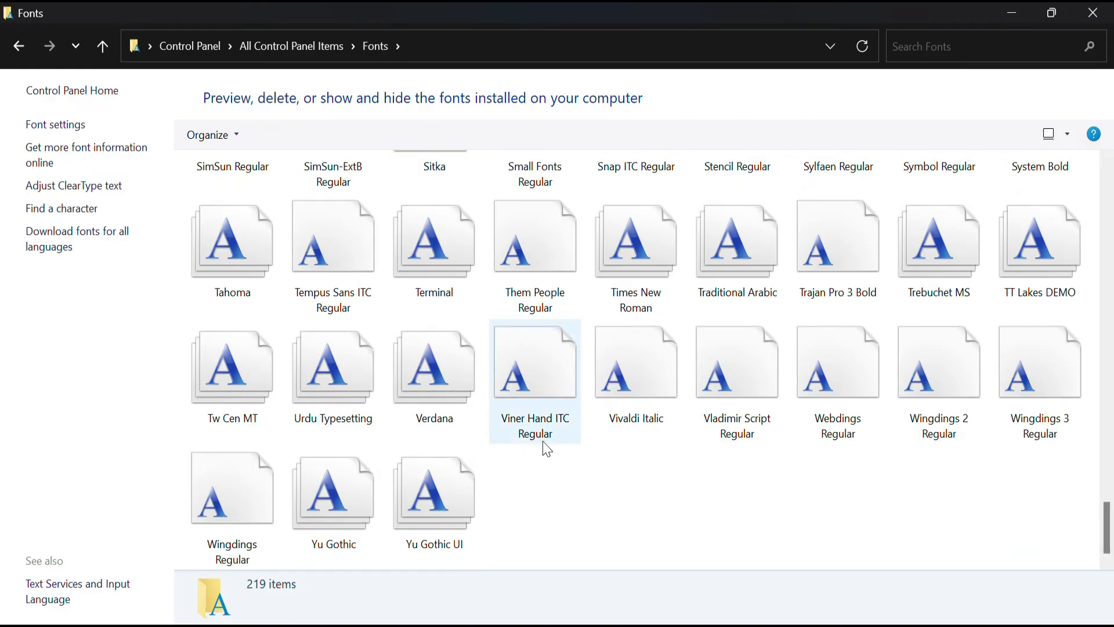
scroll(1091, 467, up, 3)
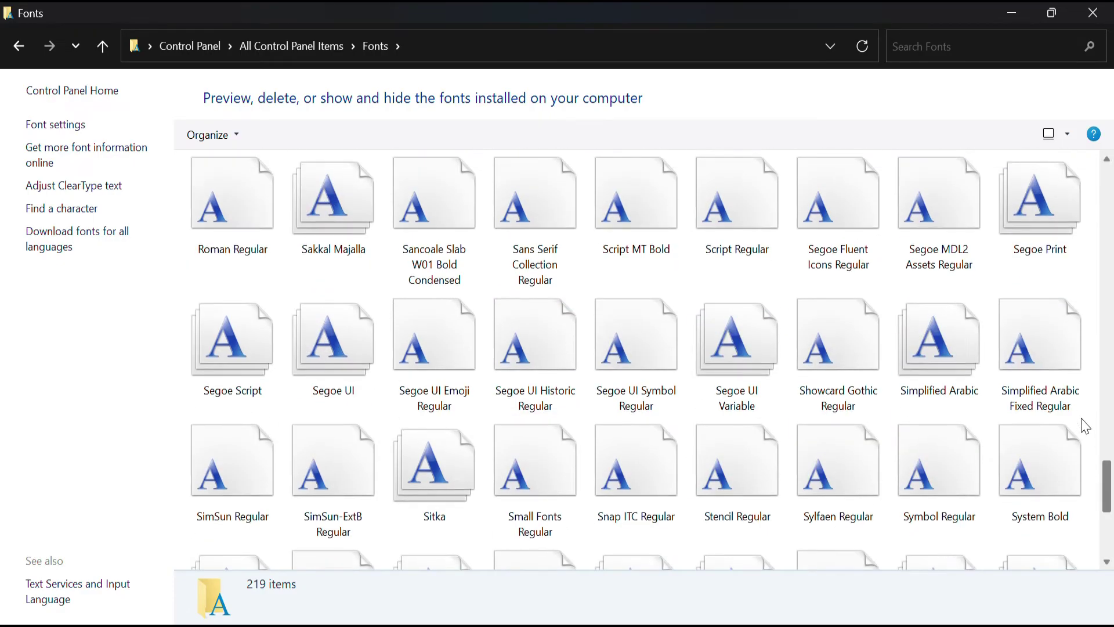
drag(1105, 464, 1108, 162)
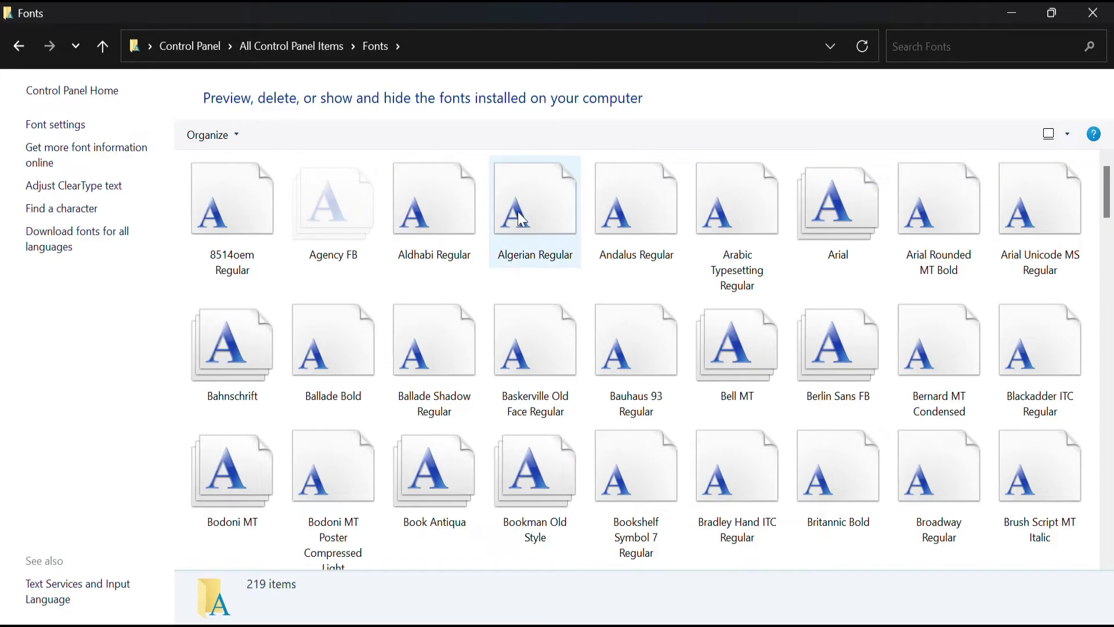
Preview the Algerian Regular font and close the preview.
click(539, 230)
double_click(540, 230)
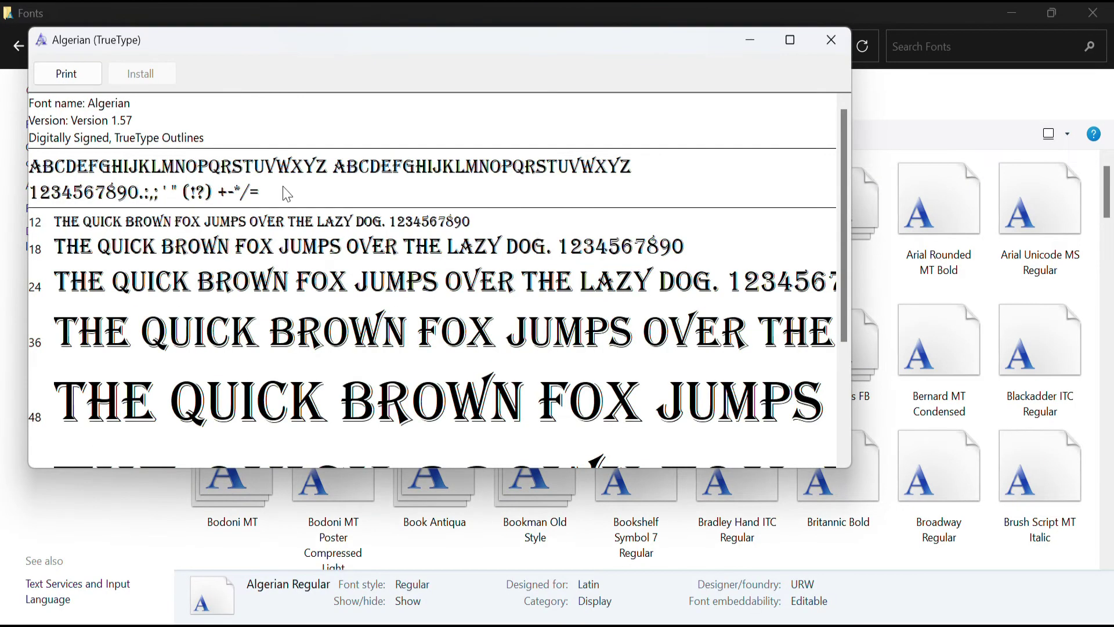
mouse_move(844, 153)
mouse_down()
mouse_move(837, 276)
mouse_move(824, 145)
mouse_up()
click(829, 41)
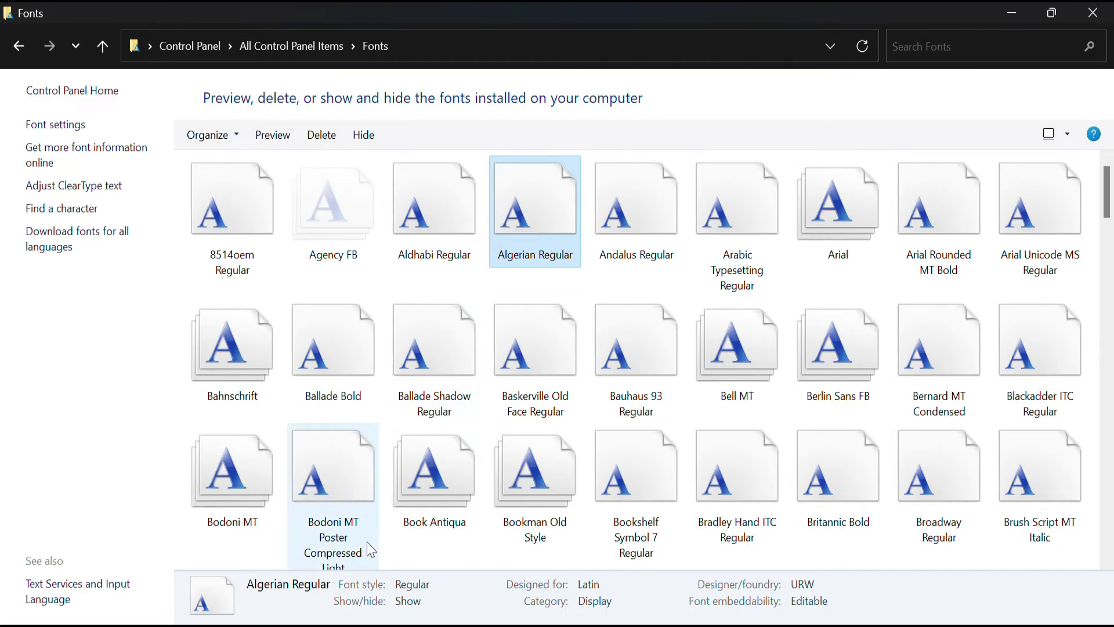
Switch to Word, dismiss the Office license notice, and create a blank document.
key(super)
text(word)
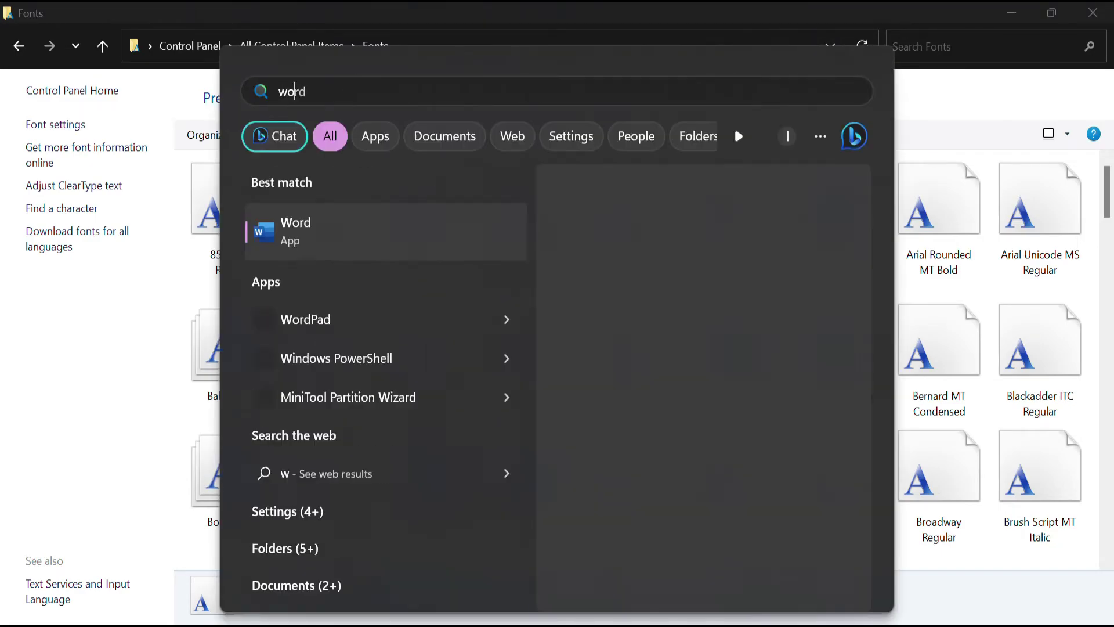
key(Return)
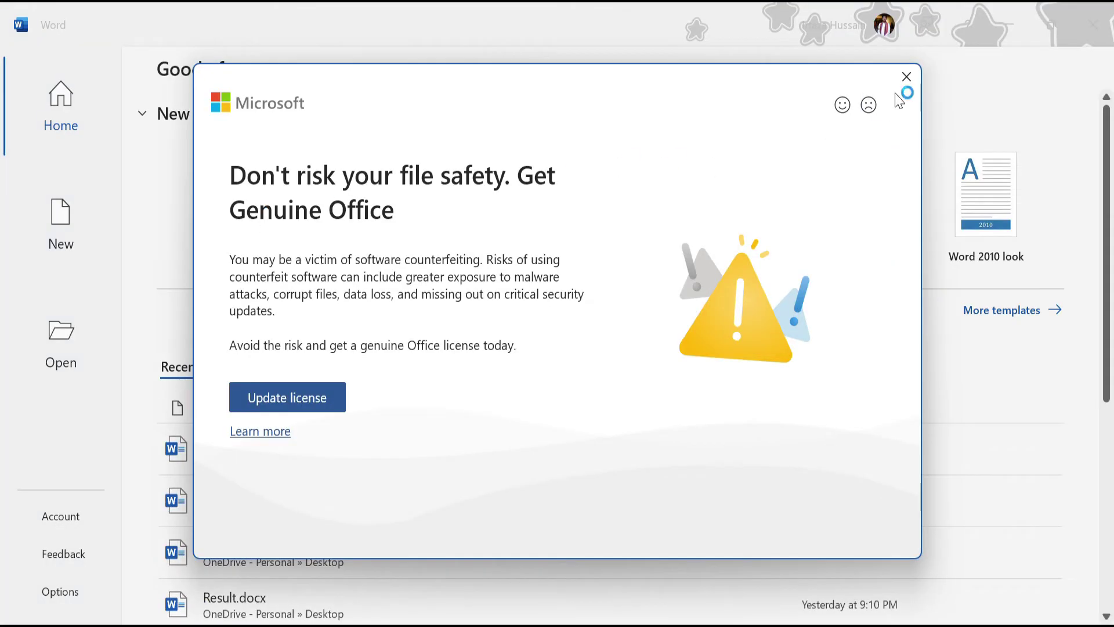
click(906, 77)
click(193, 229)
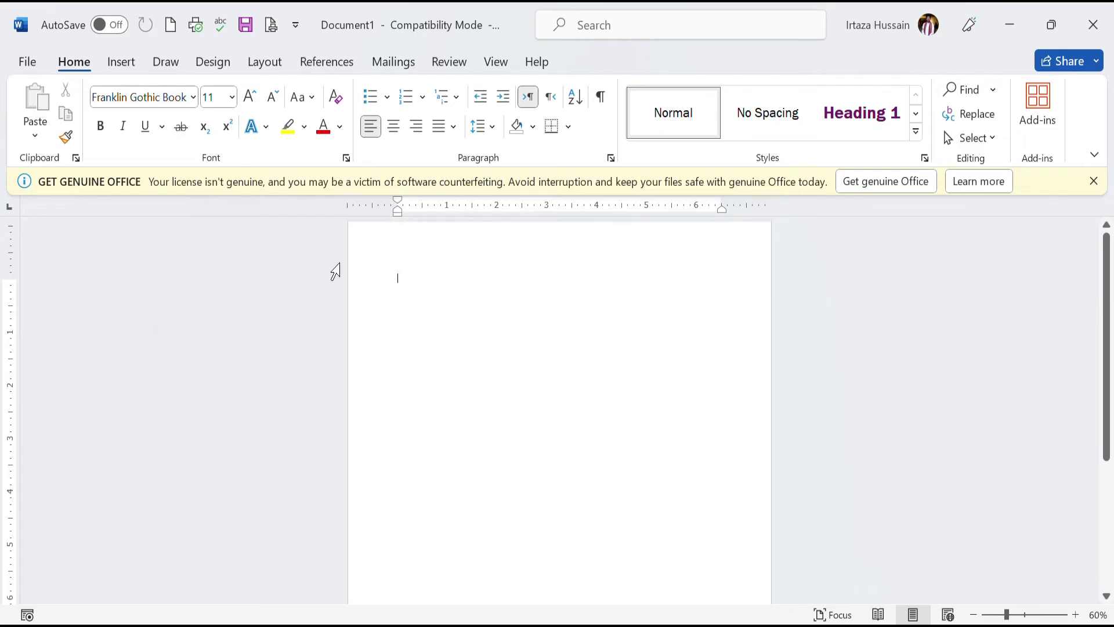
Generate sample text with =rand() and enlarge all of it to 15 pt.
text(=rand())
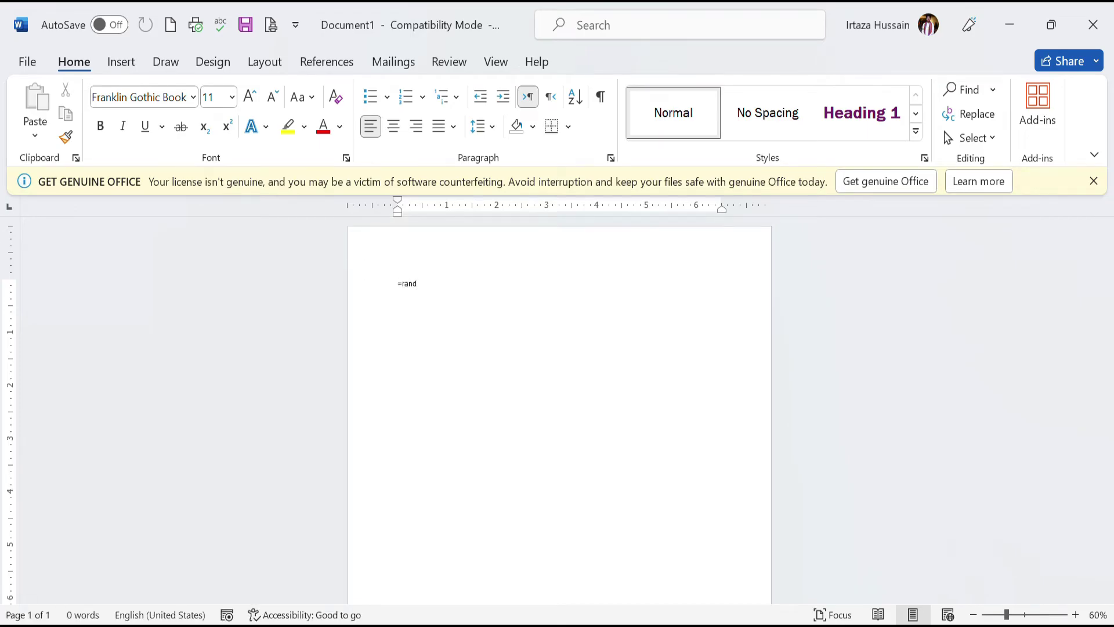
key(Return)
key(ctrl+a)
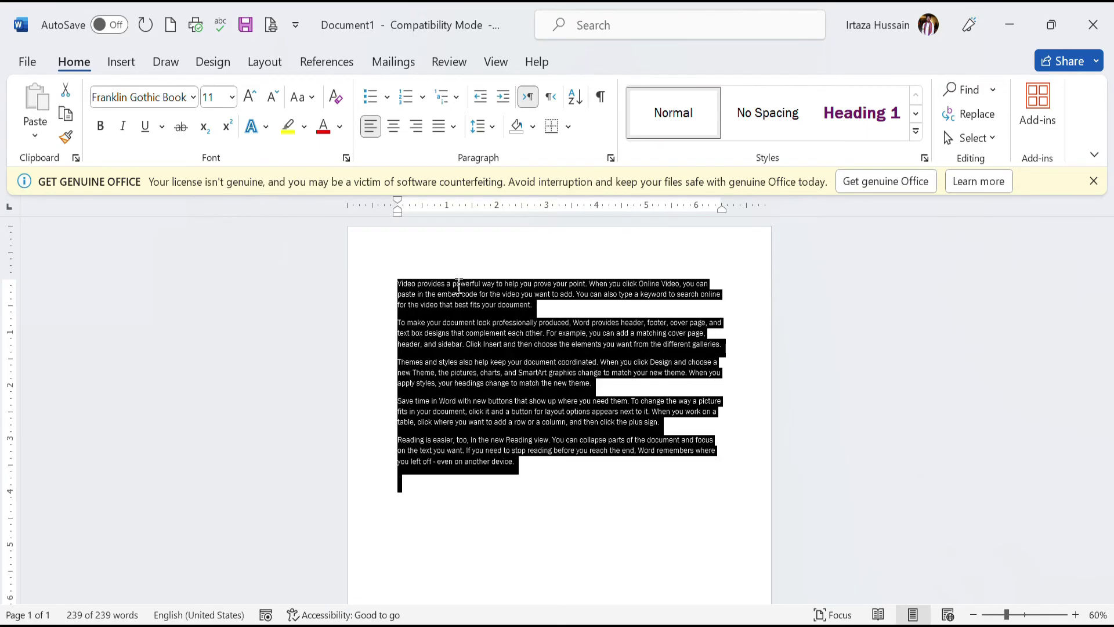
key(ctrl+bracketright)
key(ctrl+bracketright)
key(ctrl+bracketright)
key(ctrl+bracketright)
Apply the Algerian font to the selected sample text and enlarge it to 22 pt.
click(144, 96)
text(Algerian)
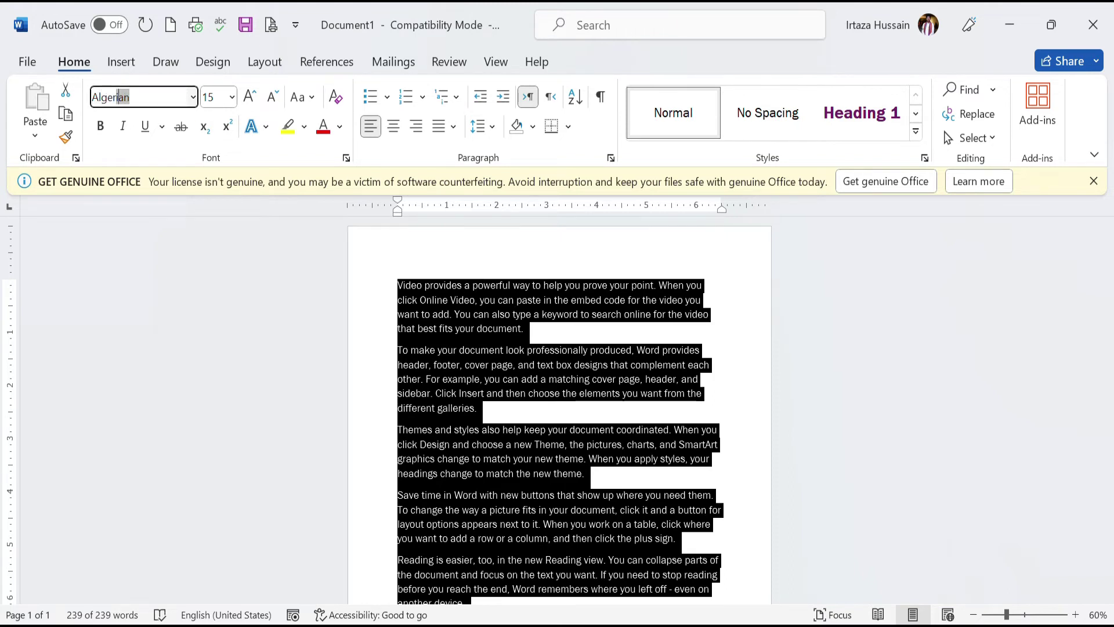
key(Return)
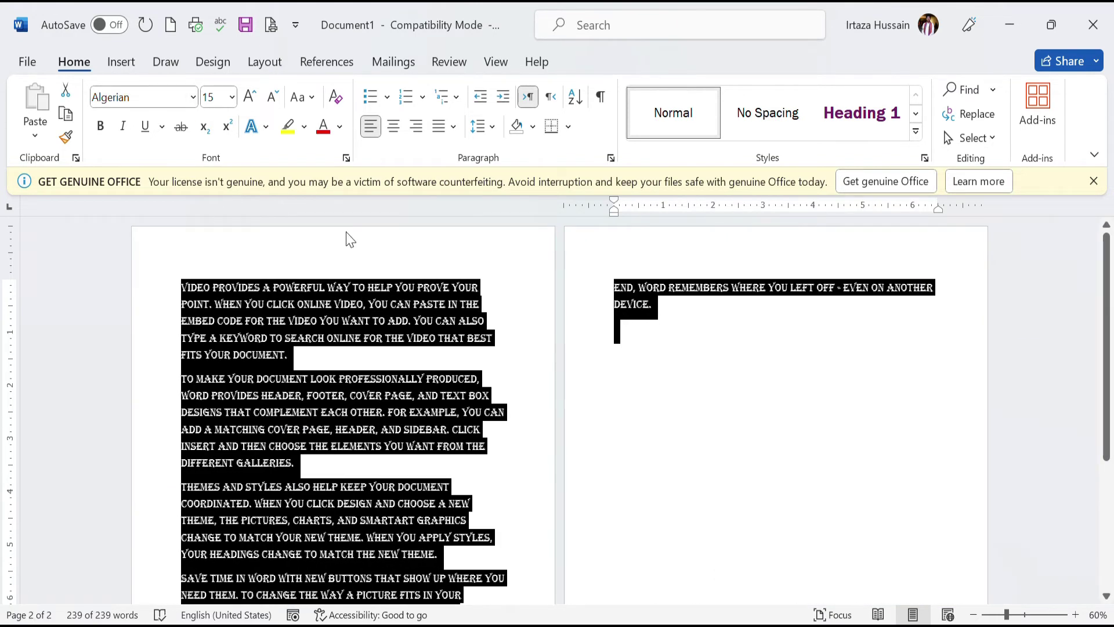
click(249, 96)
click(250, 96)
click(249, 95)
click(250, 95)
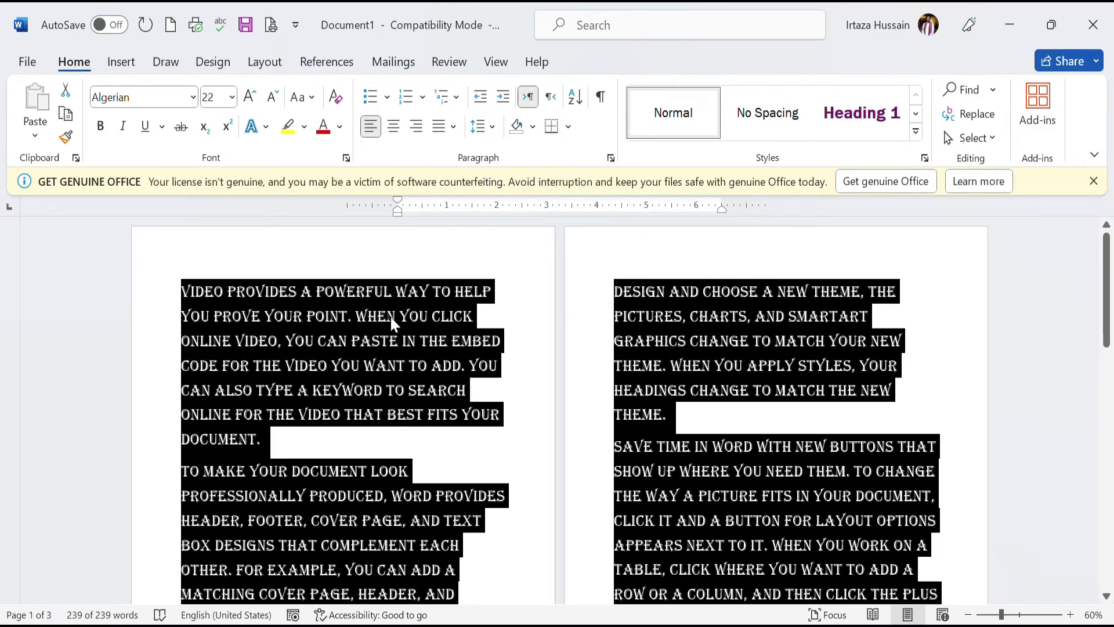
Close the Word document without saving and return from Fonts to the full list of Control Panel items.
click(1110, 22)
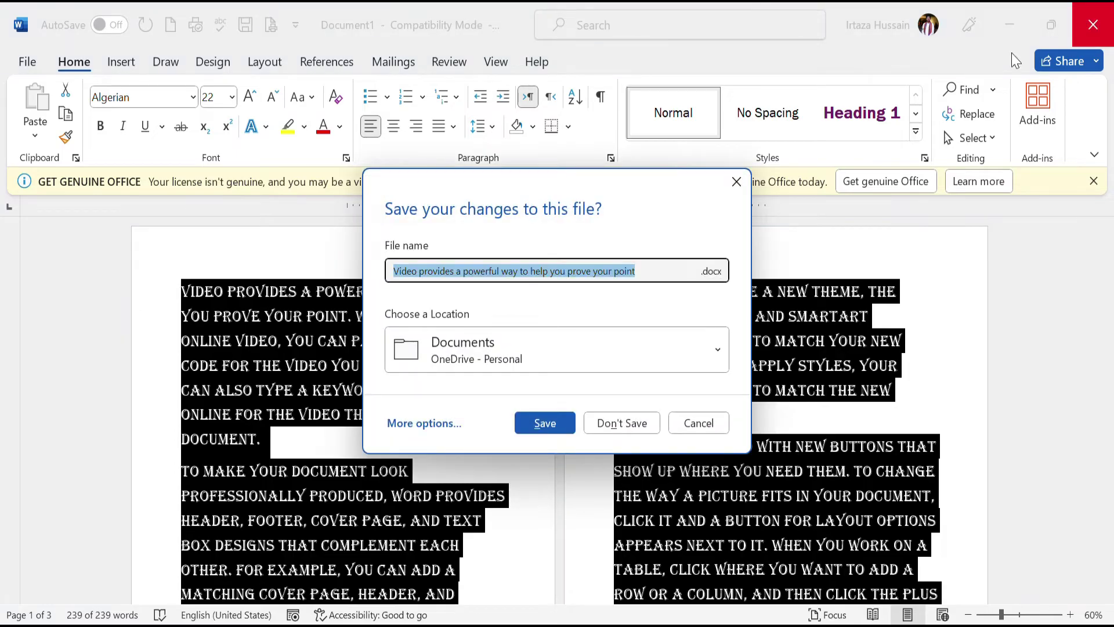
click(638, 432)
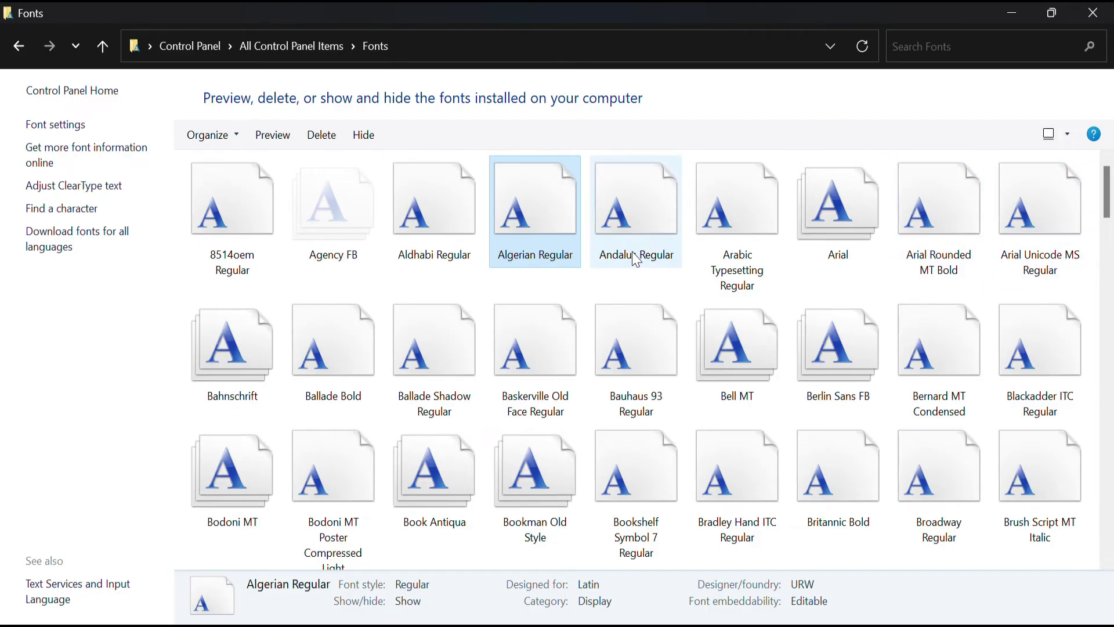
click(19, 46)
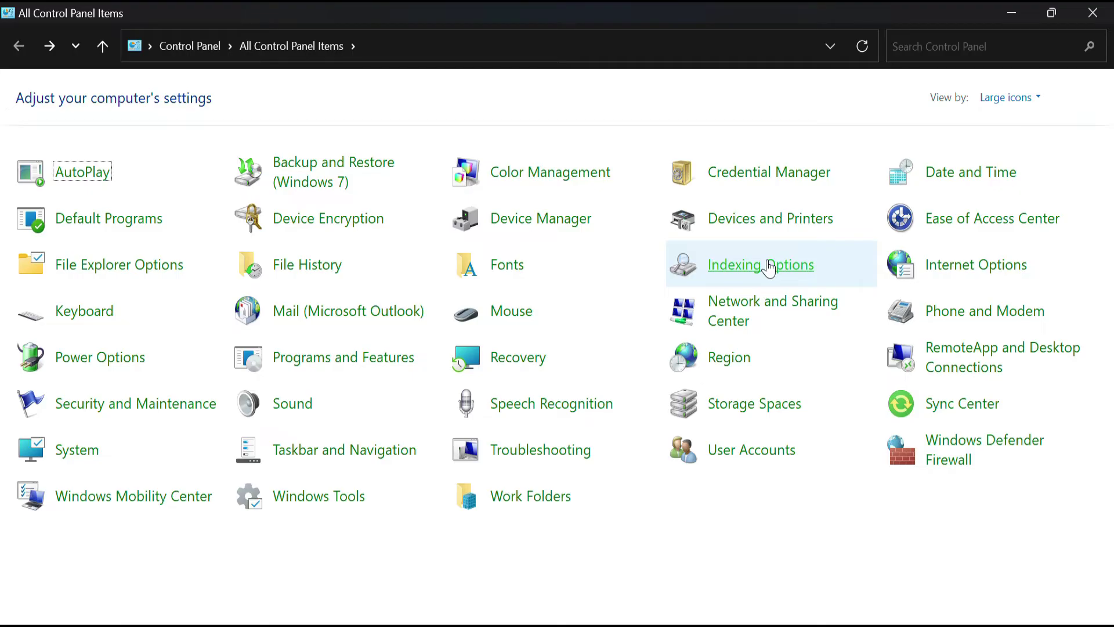
Add the Softwares drive to the indexed locations in Indexing Options, then close the dialog.
click(769, 265)
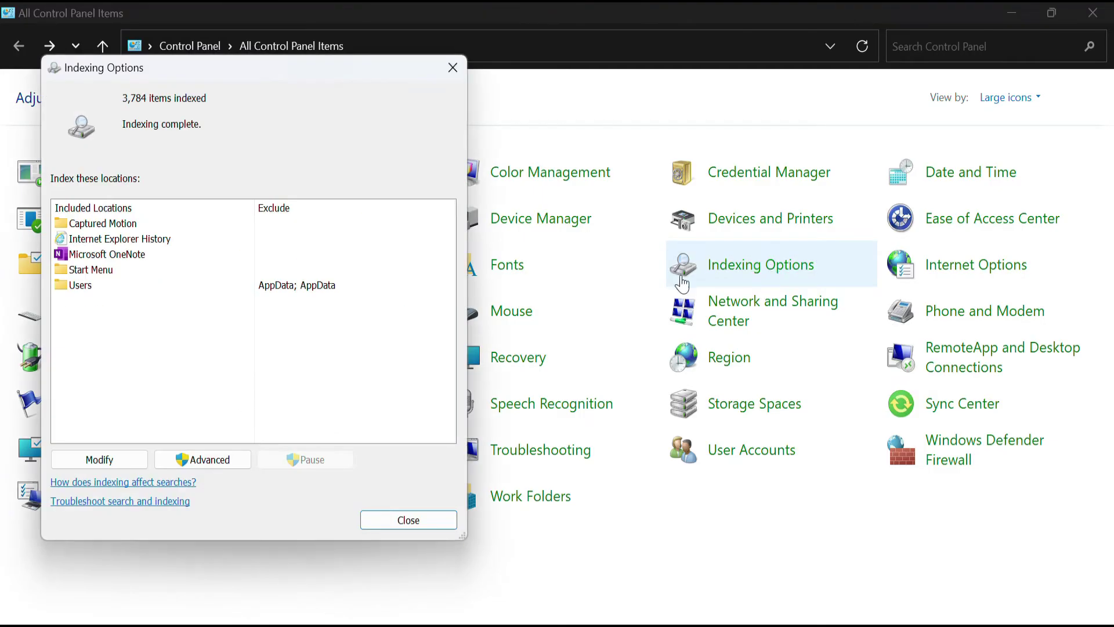
drag(214, 73, 465, 122)
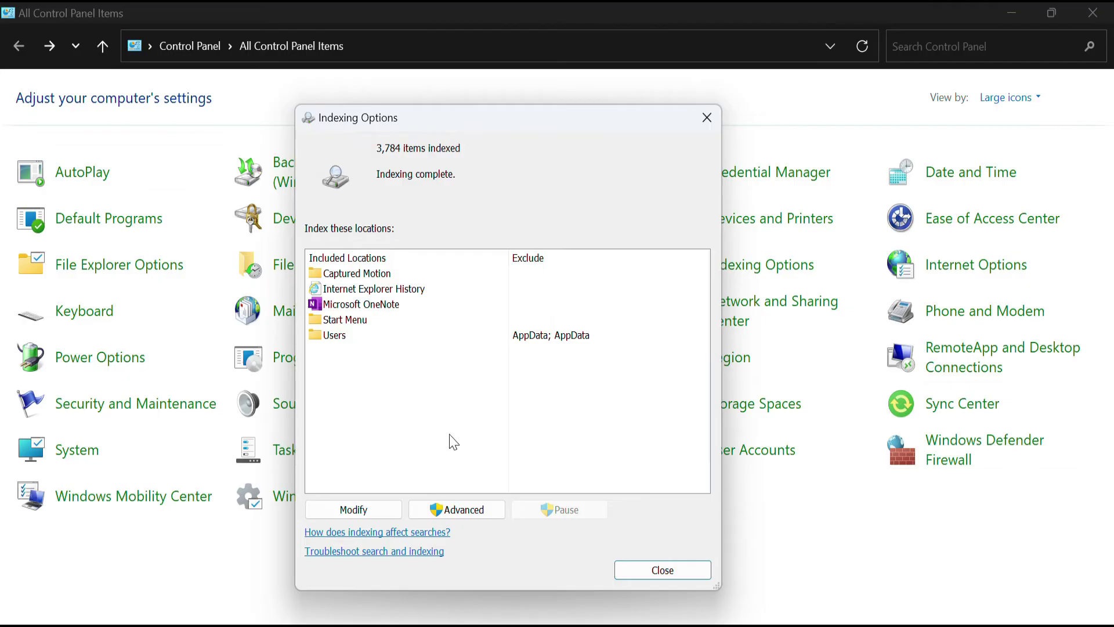
click(360, 505)
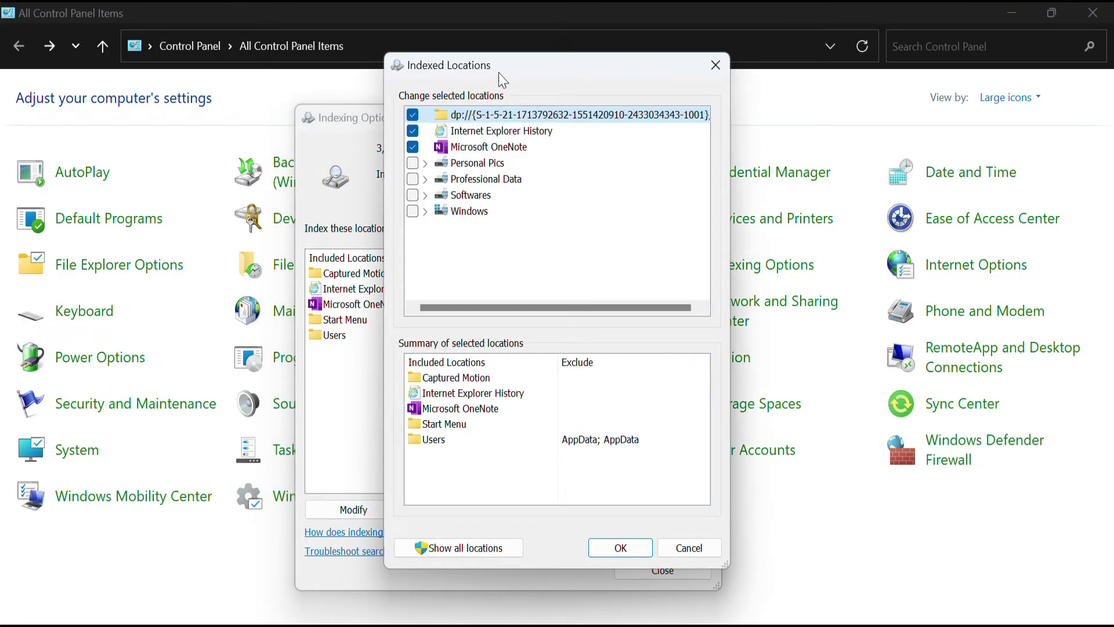
click(412, 195)
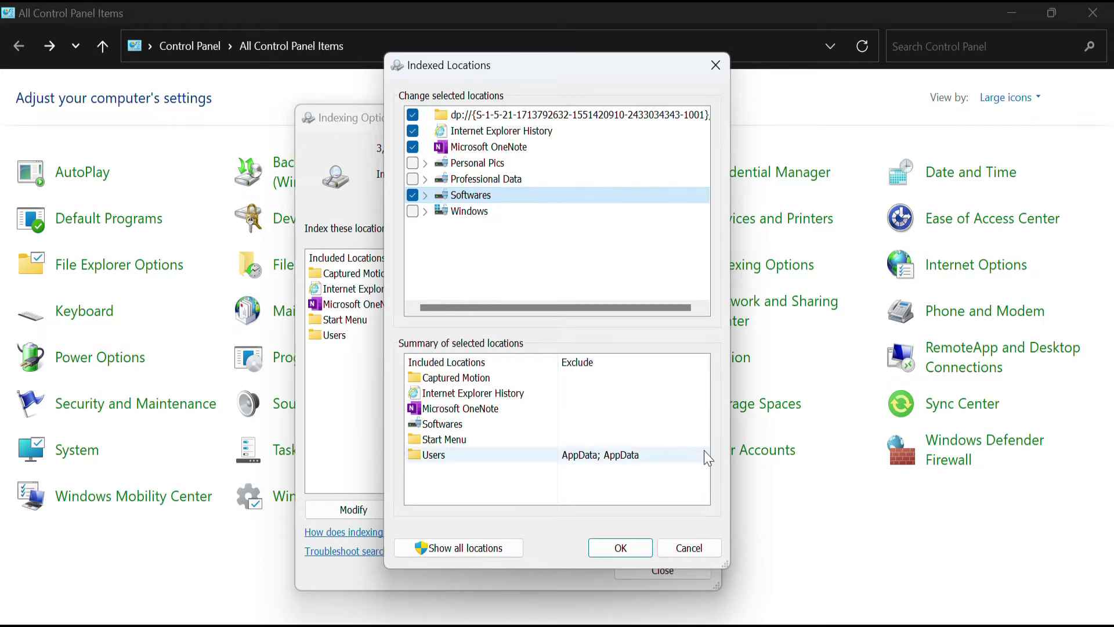
click(620, 548)
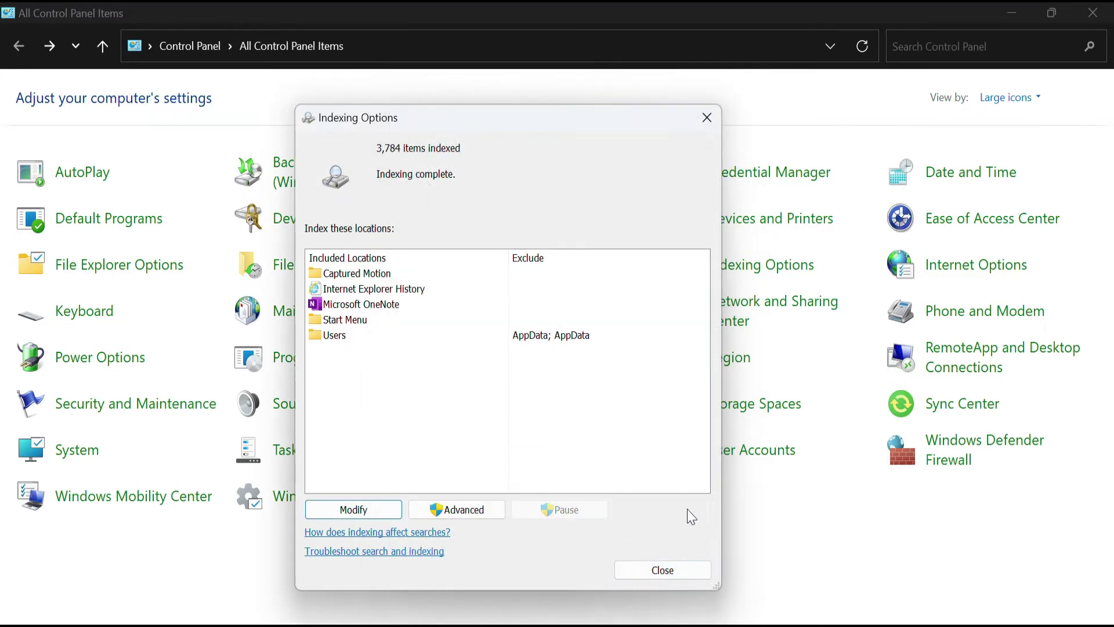
click(652, 571)
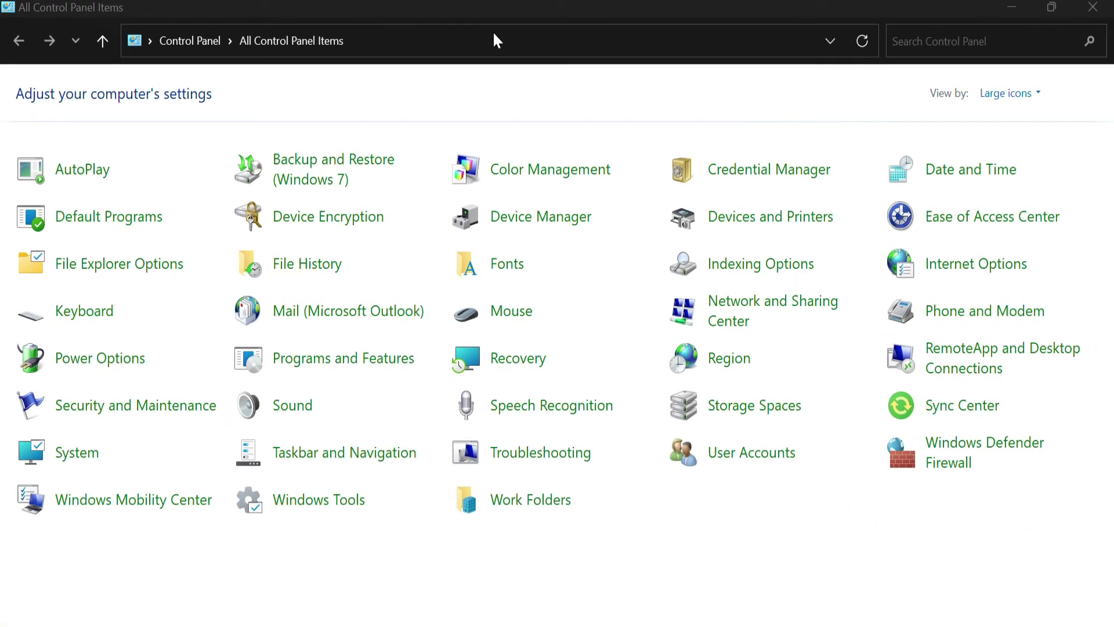
Open Internet Options and search Windows for "internet explorer", dismissing the search without launching anything.
click(960, 268)
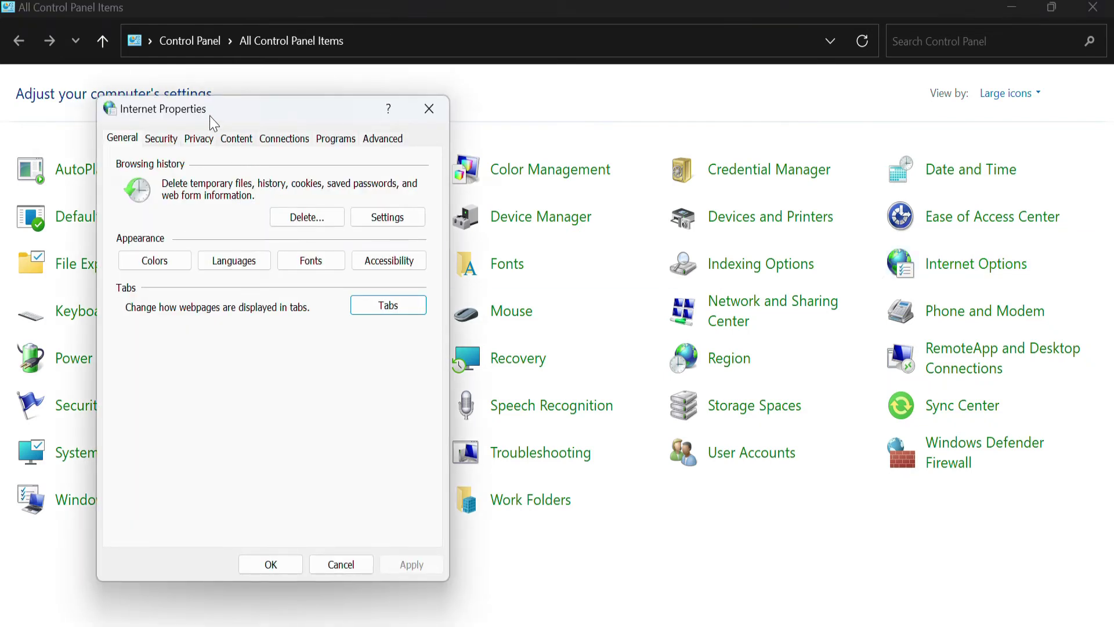
drag(214, 123, 366, 128)
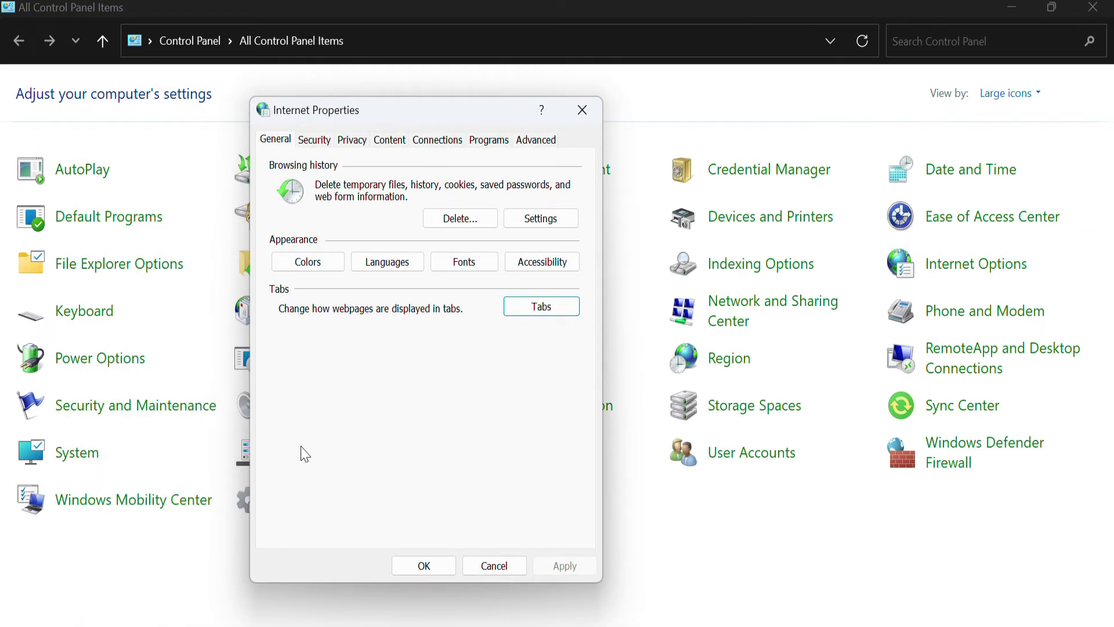
key(super)
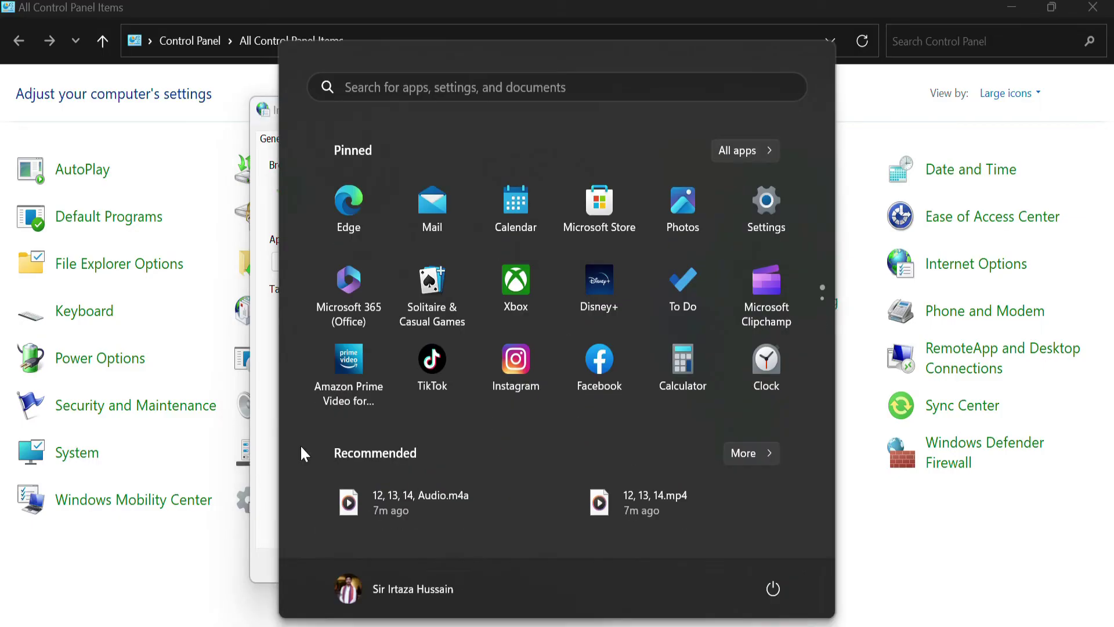
text(internet)
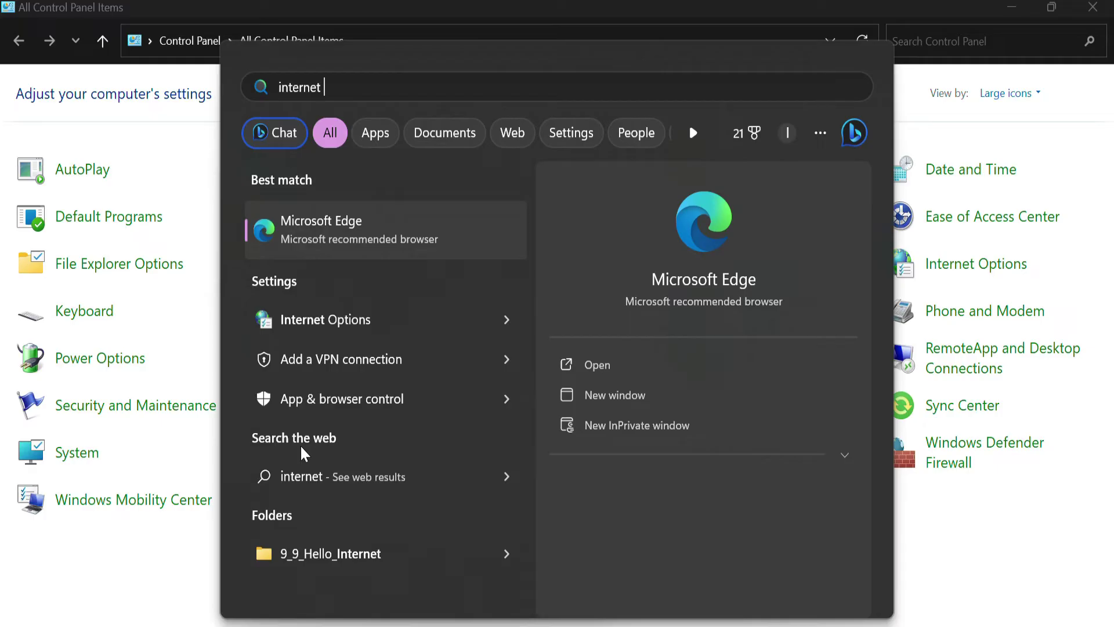
text( explorer)
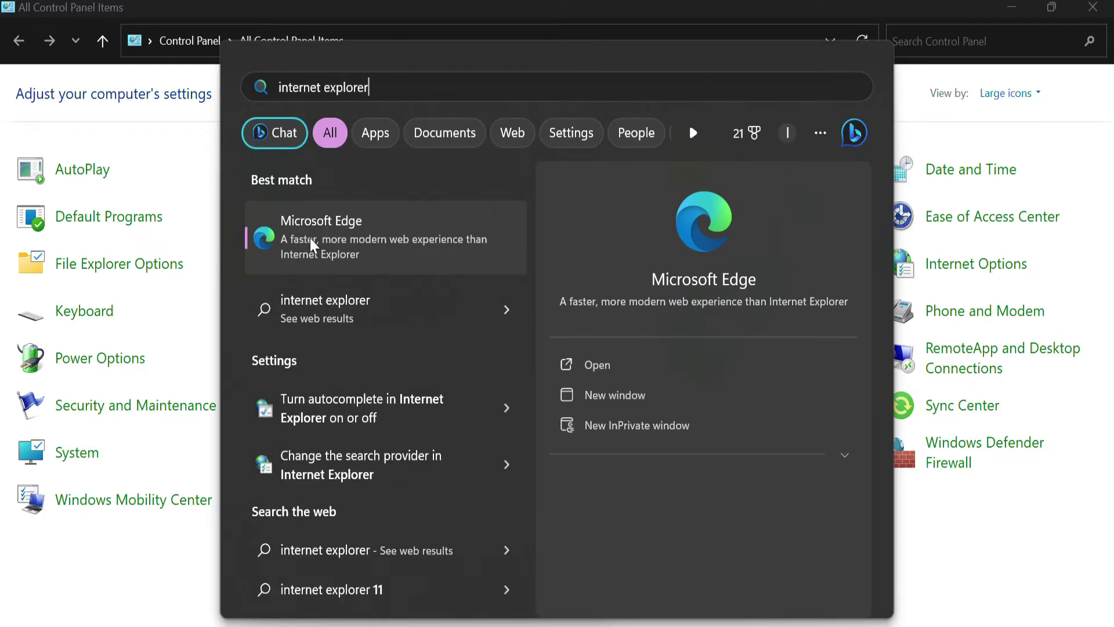
click(951, 510)
Browse the webpage fonts in Internet Properties, cancel the Fonts dialog, and close Internet Properties.
click(953, 273)
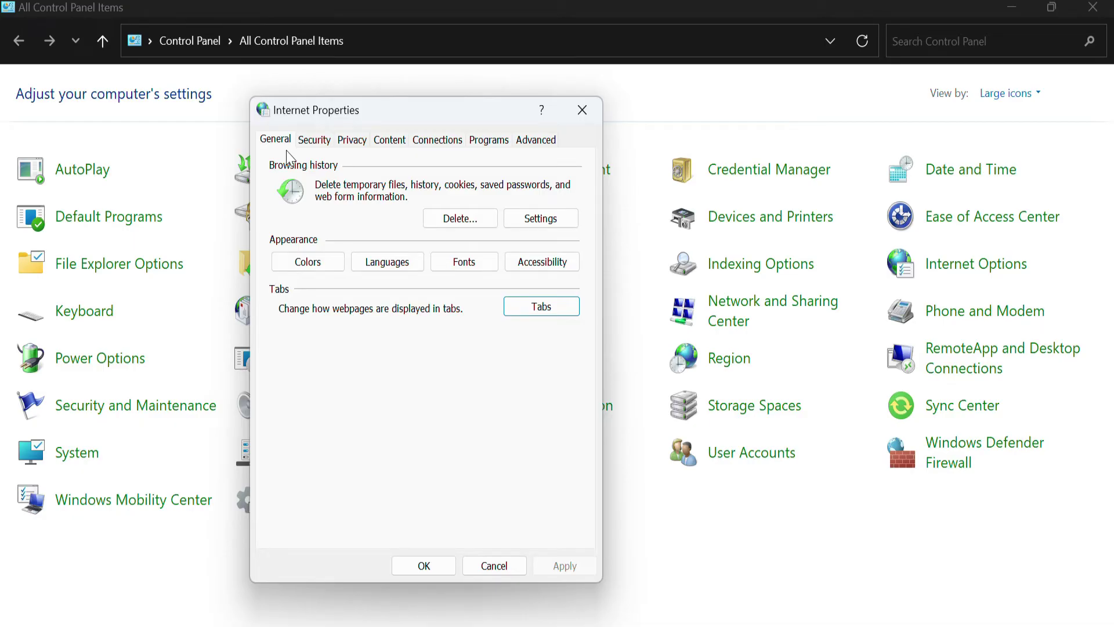
click(470, 261)
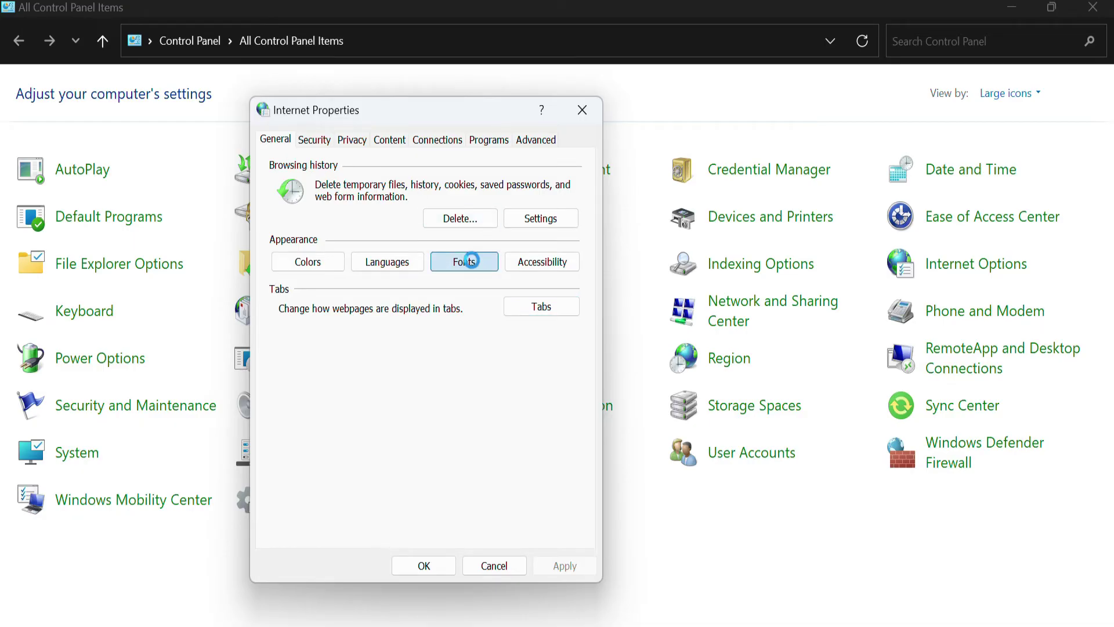
click(292, 303)
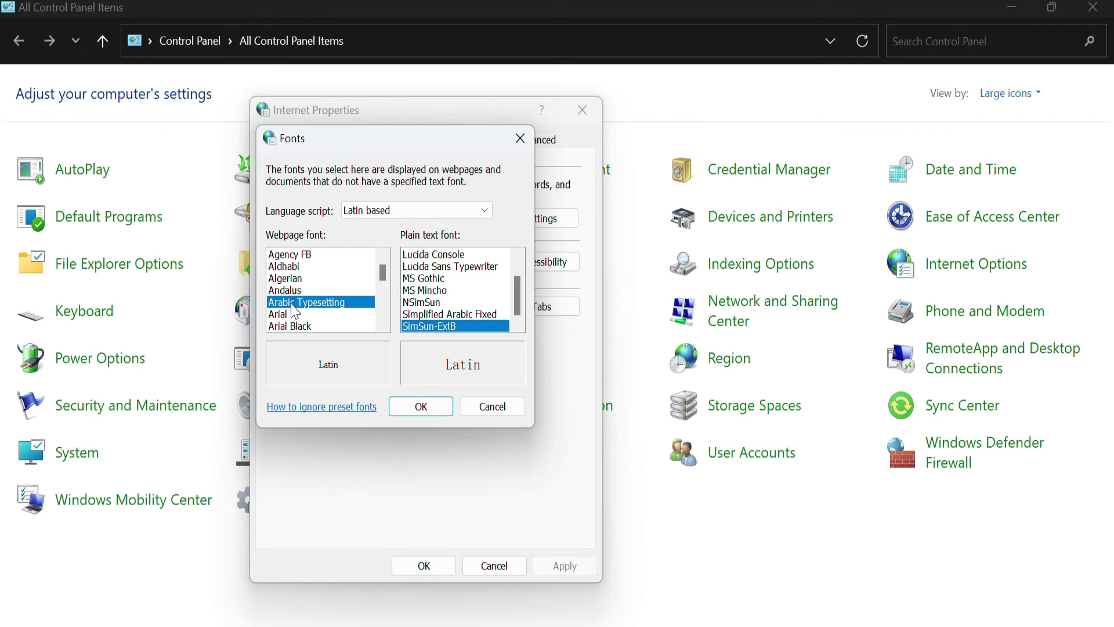
drag(383, 272, 382, 316)
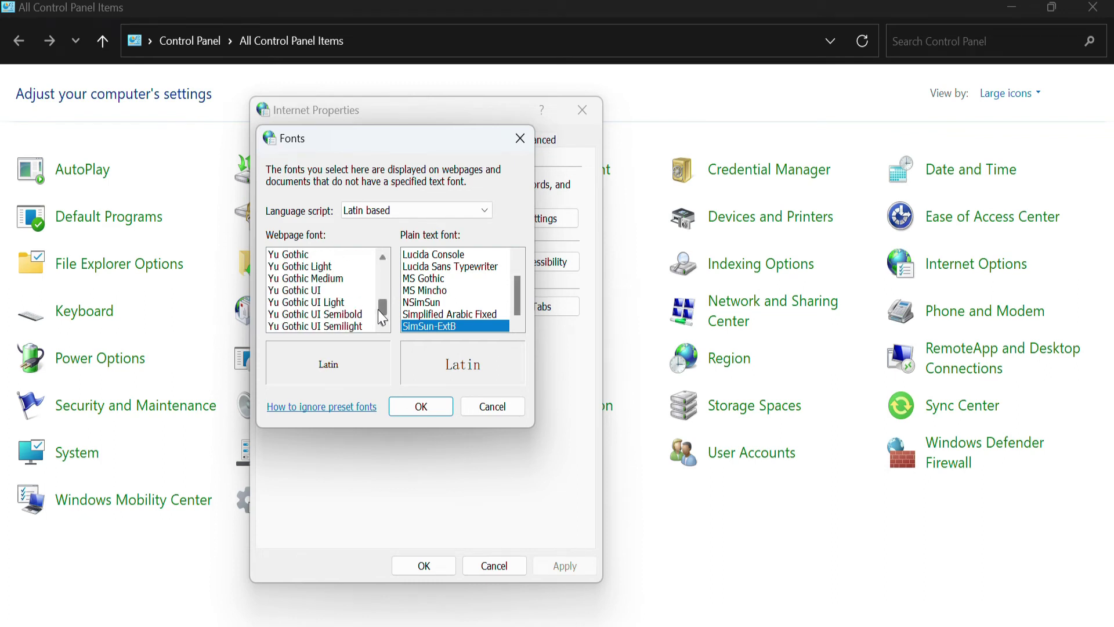
click(485, 413)
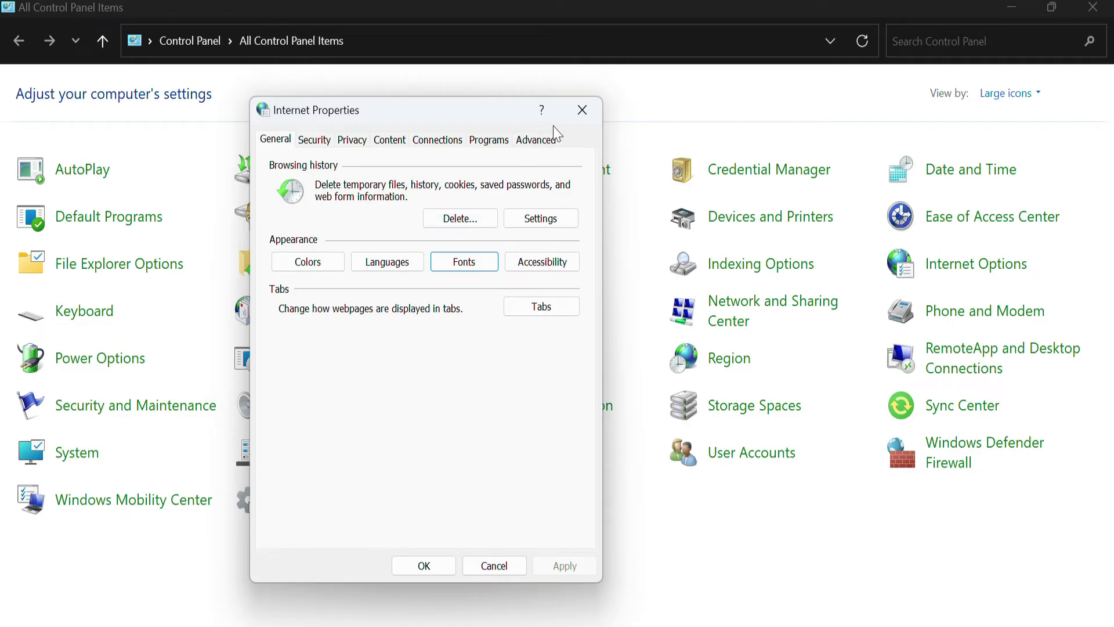
click(583, 111)
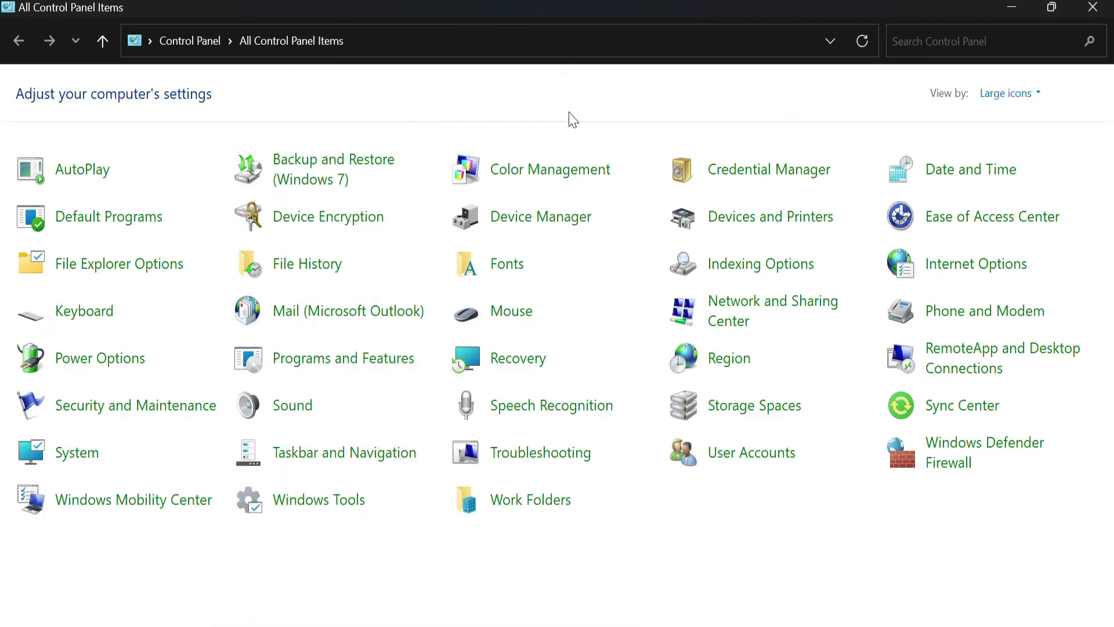
Open Keyboard Properties and test the key repeat by entering "Hi-Tech", erasing it, and restoring it.
click(80, 316)
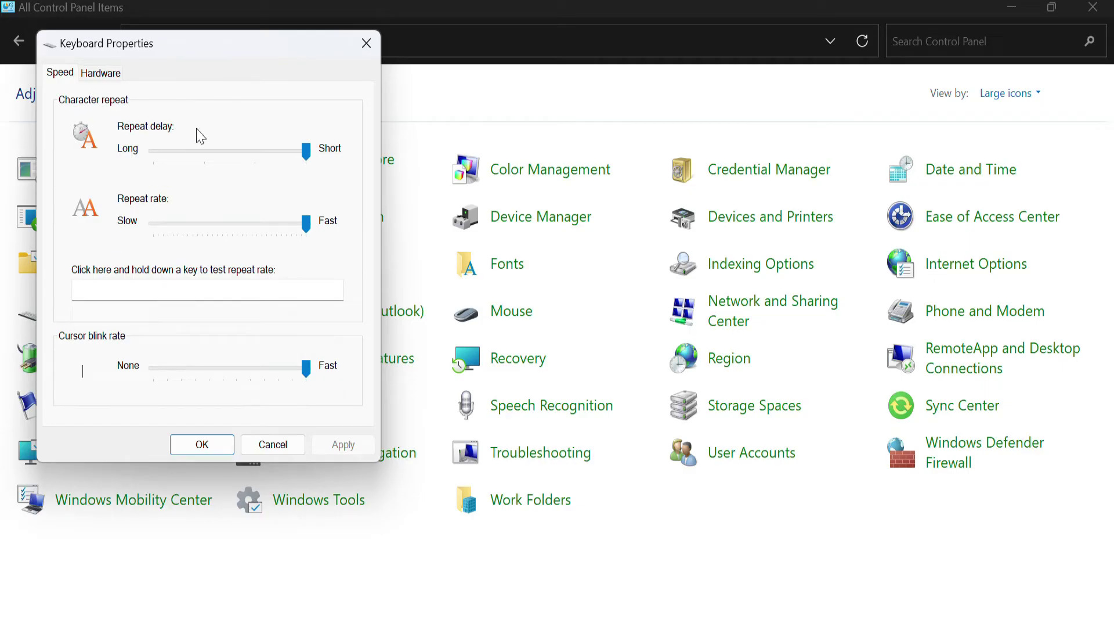
click(119, 295)
text(Hi-Tech)
key(BackSpace)
key(BackSpace)
key(BackSpace)
key(BackSpace)
key(BackSpace)
key(BackSpace)
key(ctrl+z)
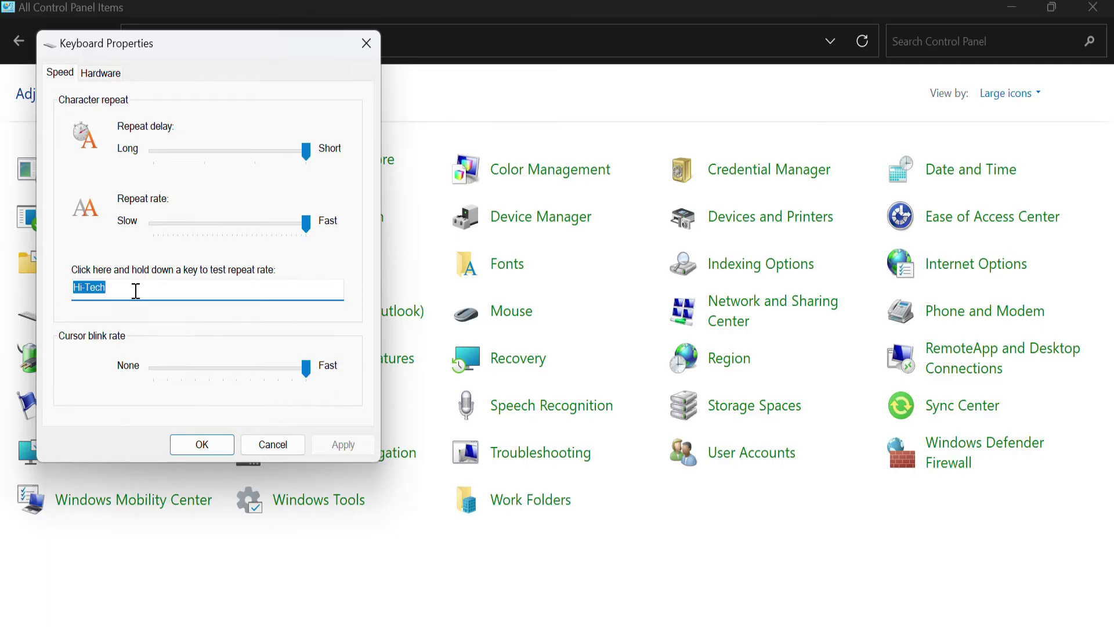
Set the keyboard repeat delay to Long and test it by repeatedly erasing the text in the test box.
drag(306, 152, 153, 158)
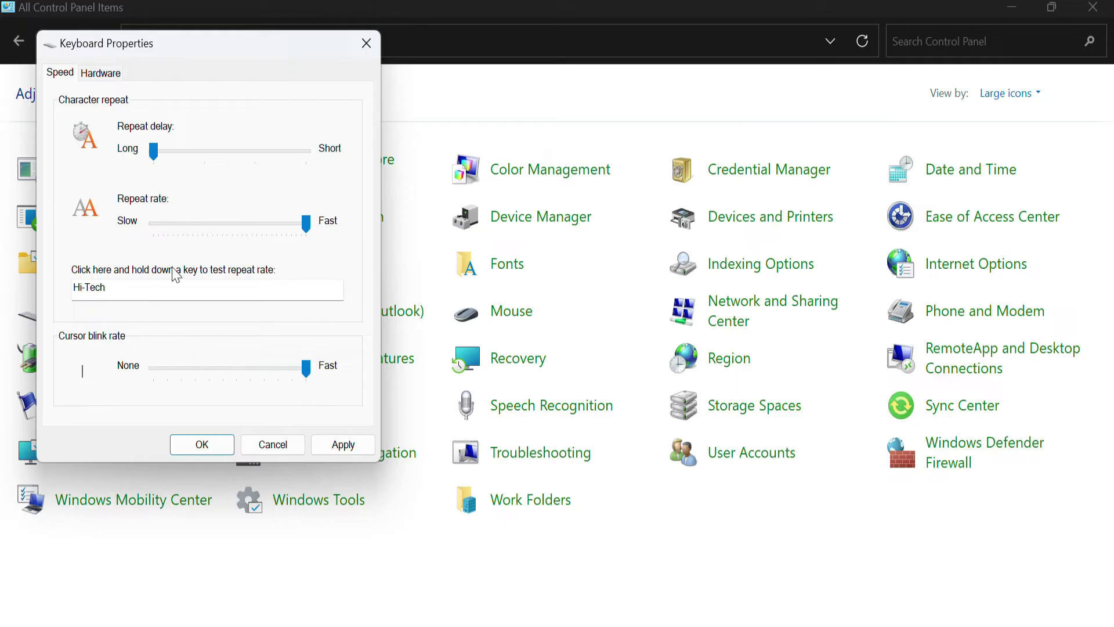
click(164, 289)
key(BackSpace)
key(BackSpace)
key(BackSpace)
key(BackSpace)
key(BackSpace)
key(BackSpace)
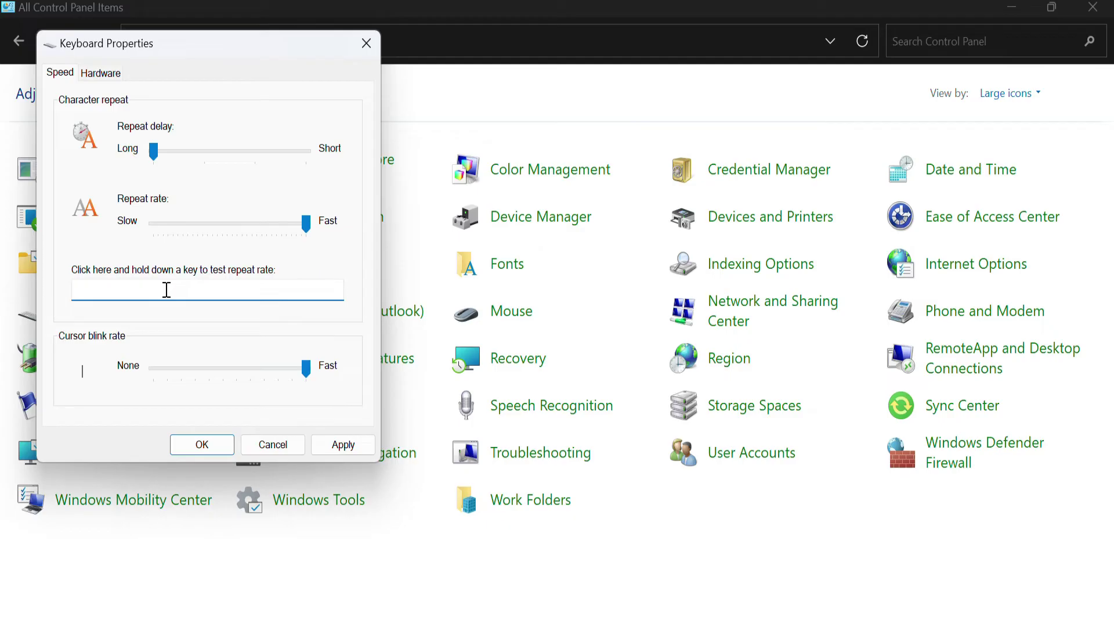
key(ctrl+z)
click(166, 289)
key(BackSpace)
key(BackSpace)
key(BackSpace)
key(BackSpace)
key(BackSpace)
key(BackSpace)
Set the keyboard repeat delay to Short and test it with characters in the test box.
drag(156, 151, 299, 158)
click(123, 291)
text(uiiu)
Set the keyboard repeat rate to Slow and test it with random letters in the test box.
drag(302, 226, 88, 220)
click(112, 290)
text(vhjj)
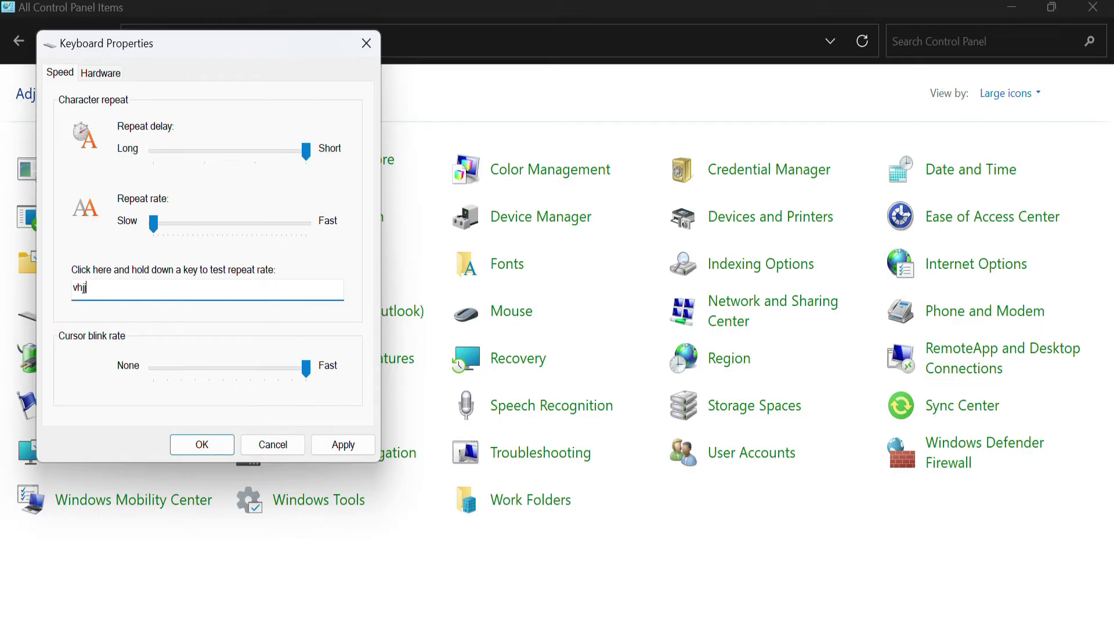
text(hjkhgjgjg)
Set the keyboard repeat rate to Fast, test it with a few letters, and clear the test box.
drag(153, 223, 308, 224)
click(242, 289)
text(khhk)
key(BackSpace)
key(BackSpace)
key(BackSpace)
key(BackSpace)
Launch Notepad with a blank document for checking how the text cursor blinks.
key(super)
text(notepad)
key(Return)
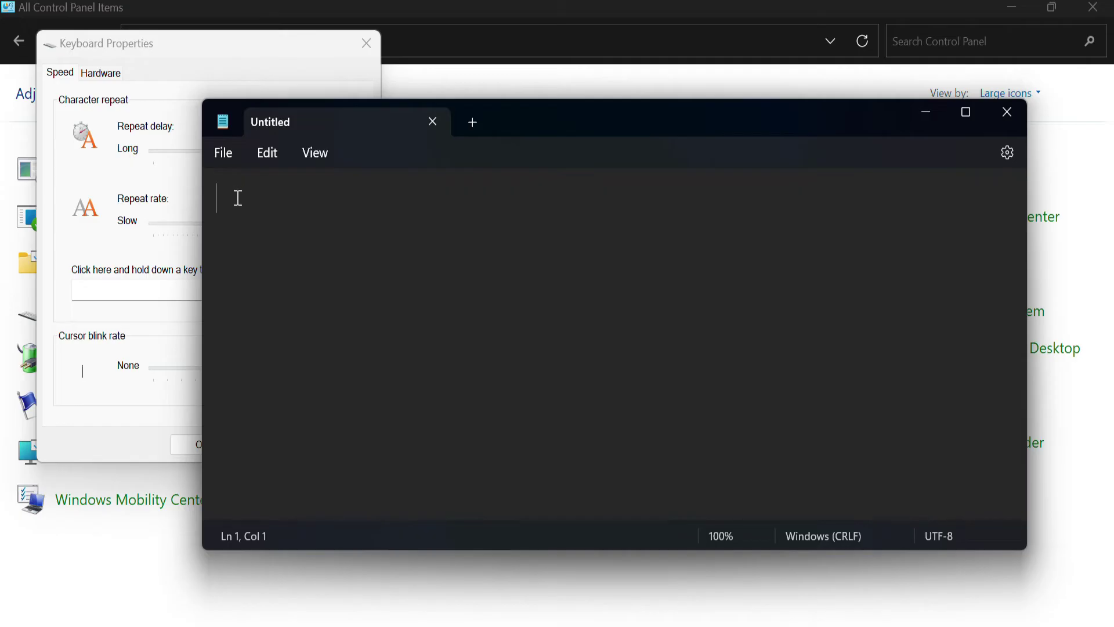
Set the cursor blink rate to about the middle of its scale, apply it, and close Keyboard Properties and Notepad.
click(152, 316)
drag(304, 376, 224, 374)
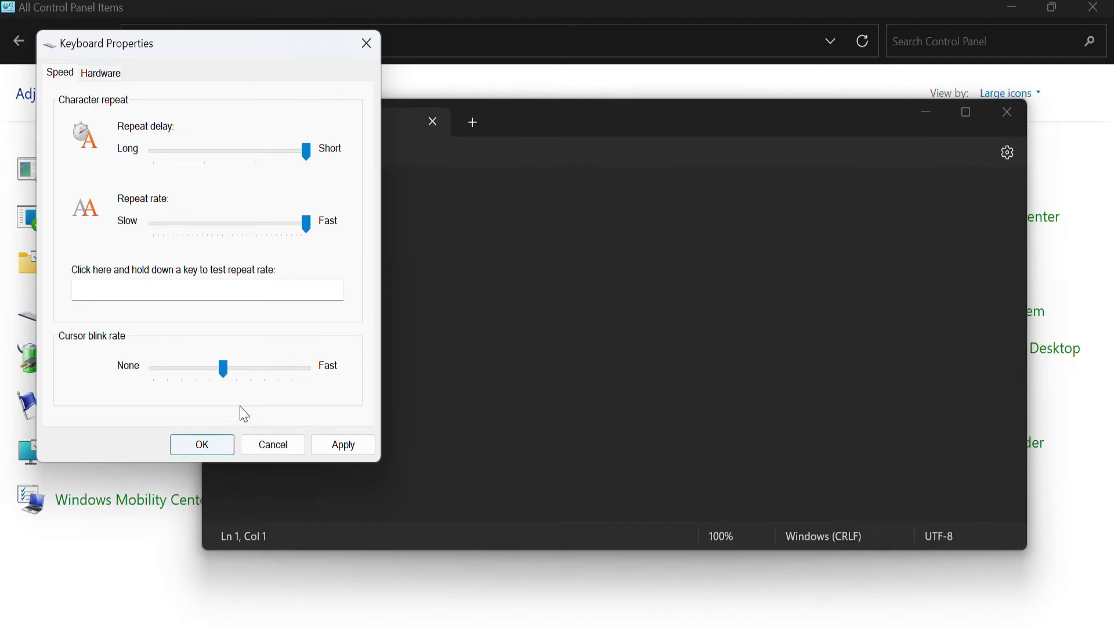
click(341, 450)
click(366, 44)
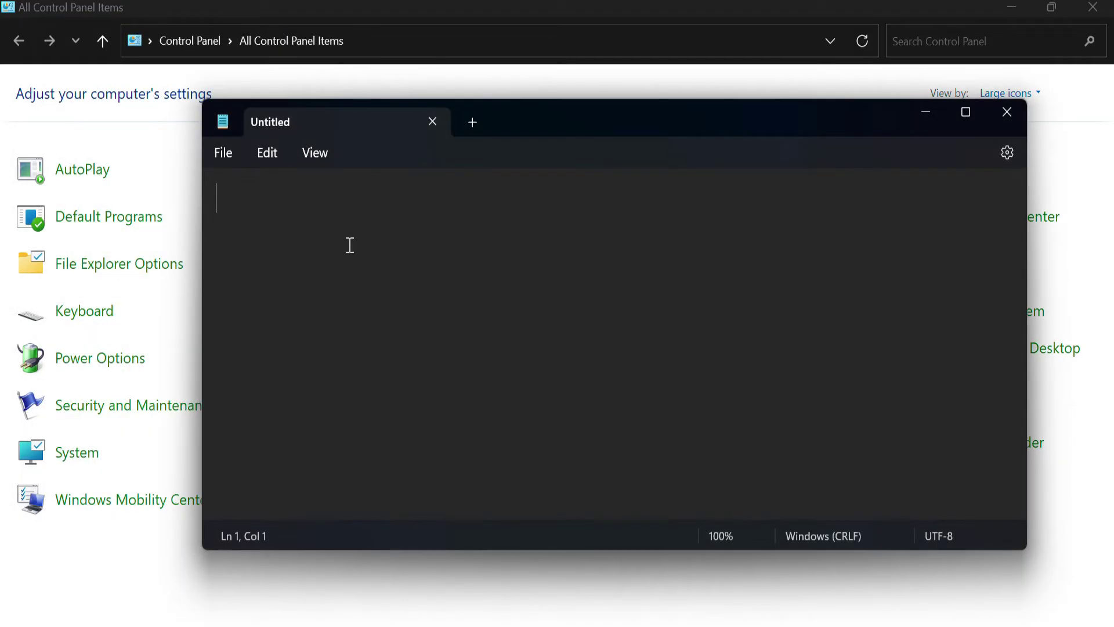
click(1006, 111)
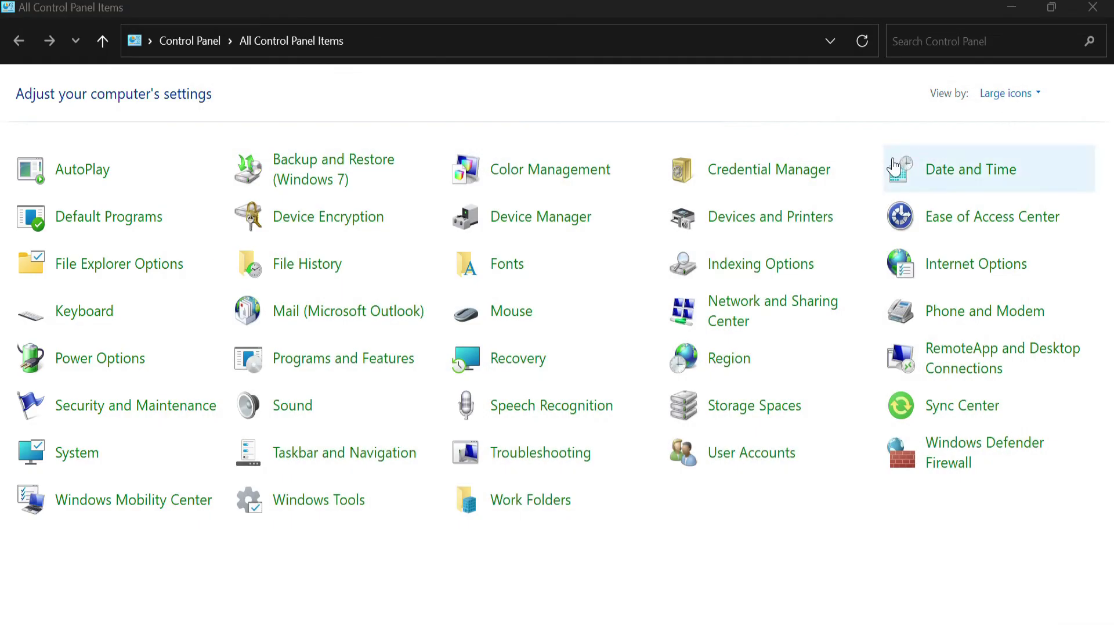
Reopen Keyboard Properties and set the cursor blink rate to Fast.
click(94, 312)
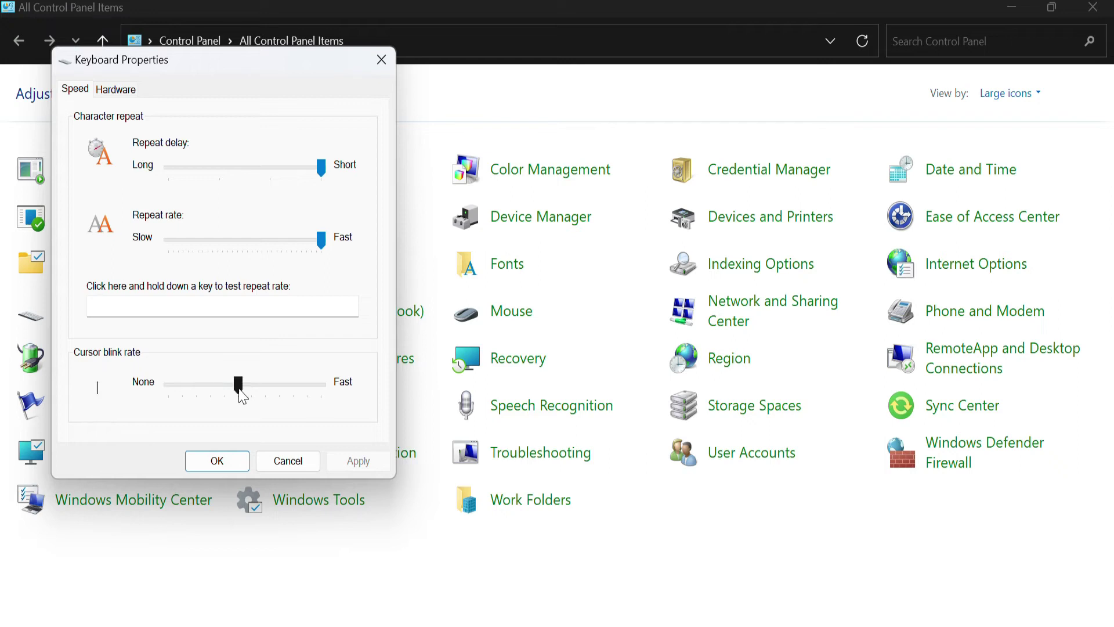
drag(238, 384, 371, 387)
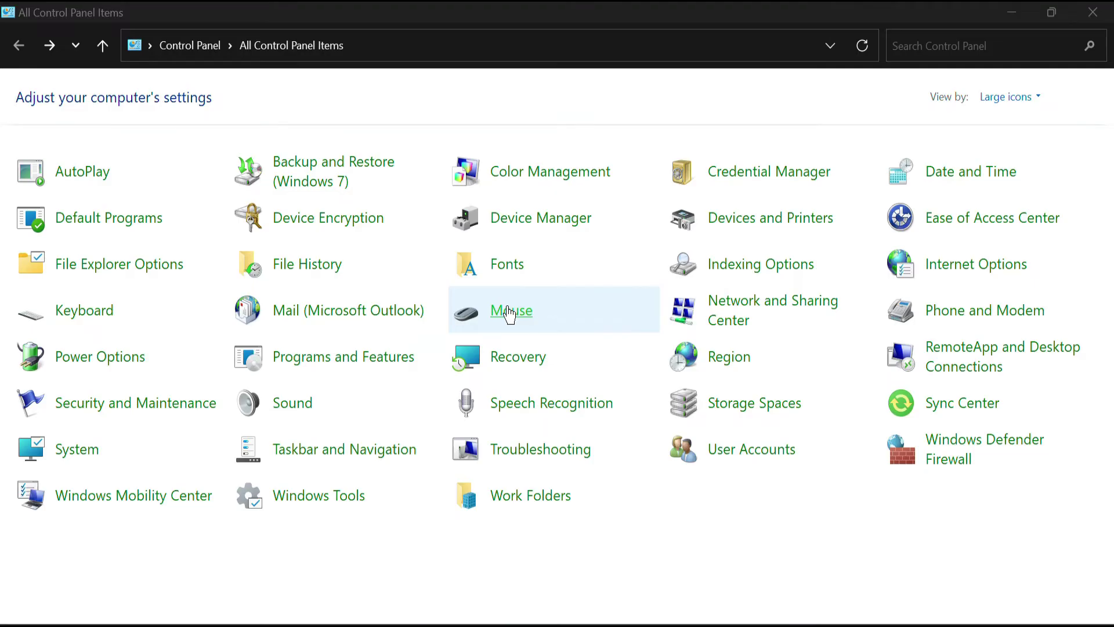
Open Mouse Properties, turn on switching of the primary and secondary buttons, and turn it off again.
click(510, 312)
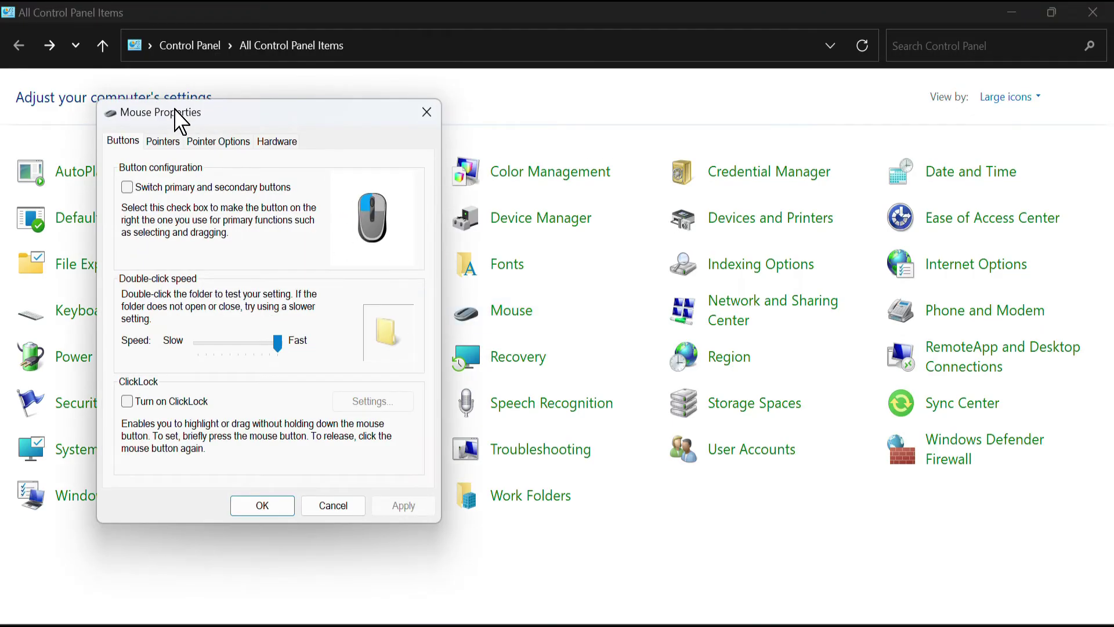
drag(180, 119, 344, 132)
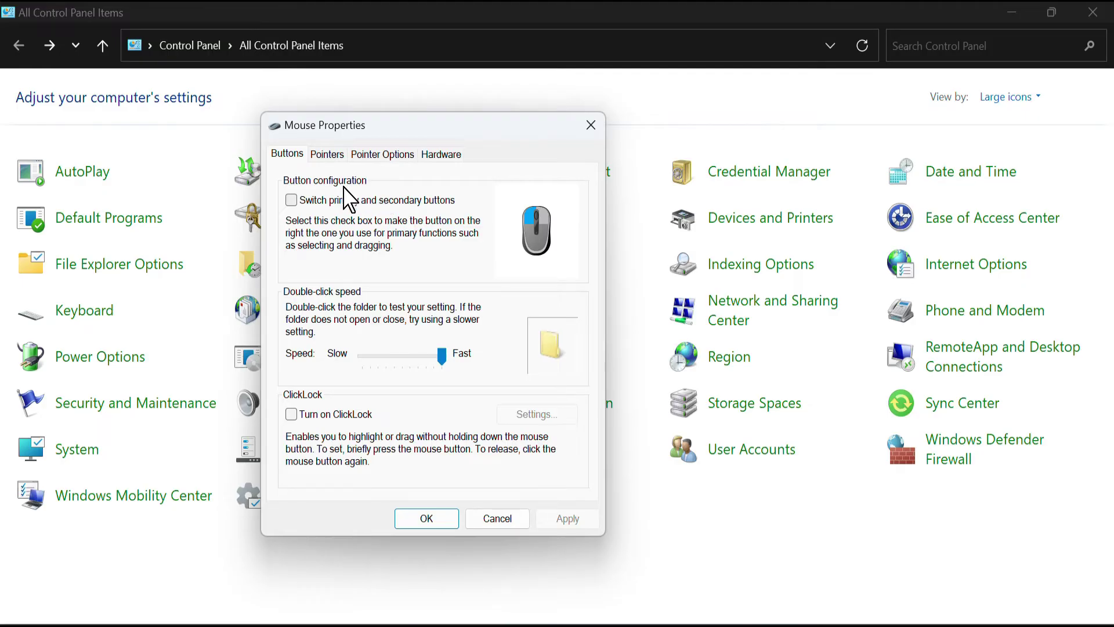
click(314, 203)
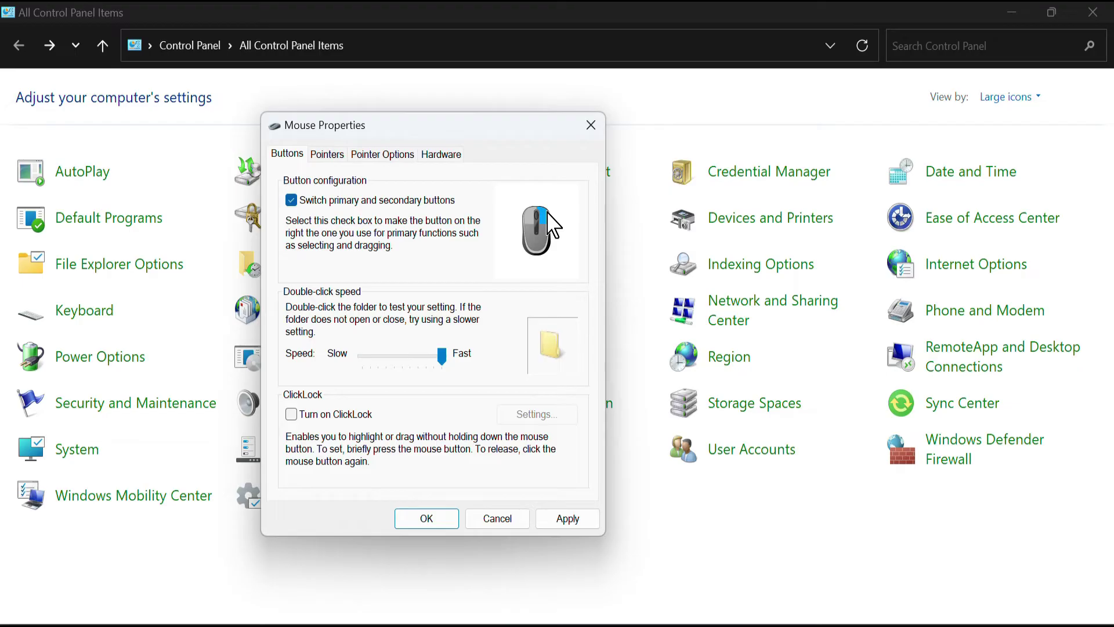
click(318, 198)
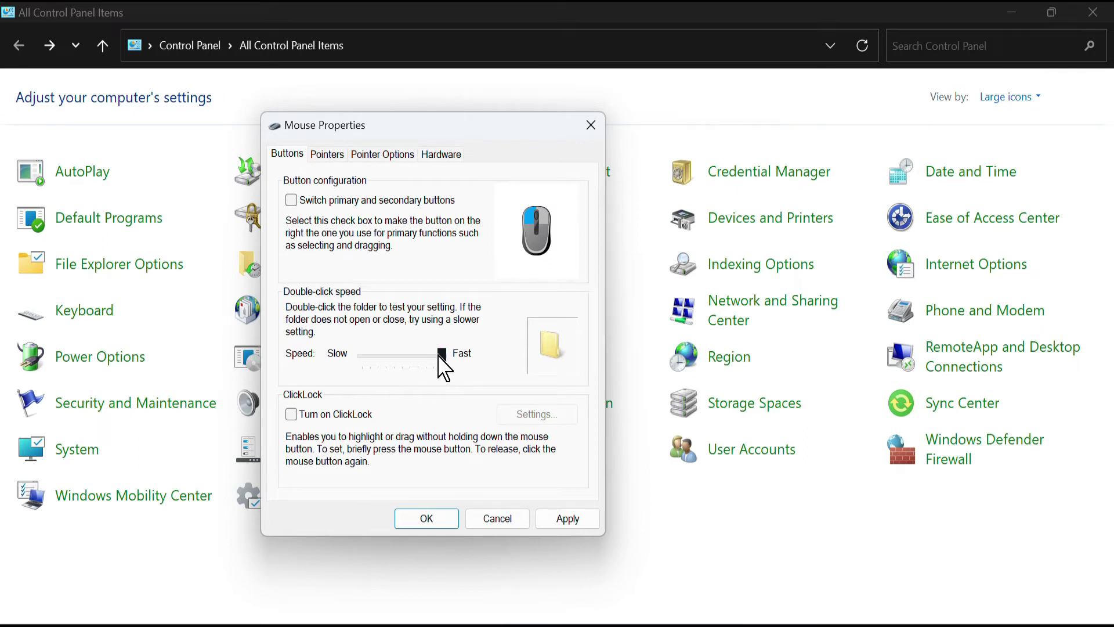
Set the double-click speed to Slow, confirm it, and test it by opening and closing the My Youtube Channel Hi-Tech folder on the desktop.
drag(439, 355, 338, 356)
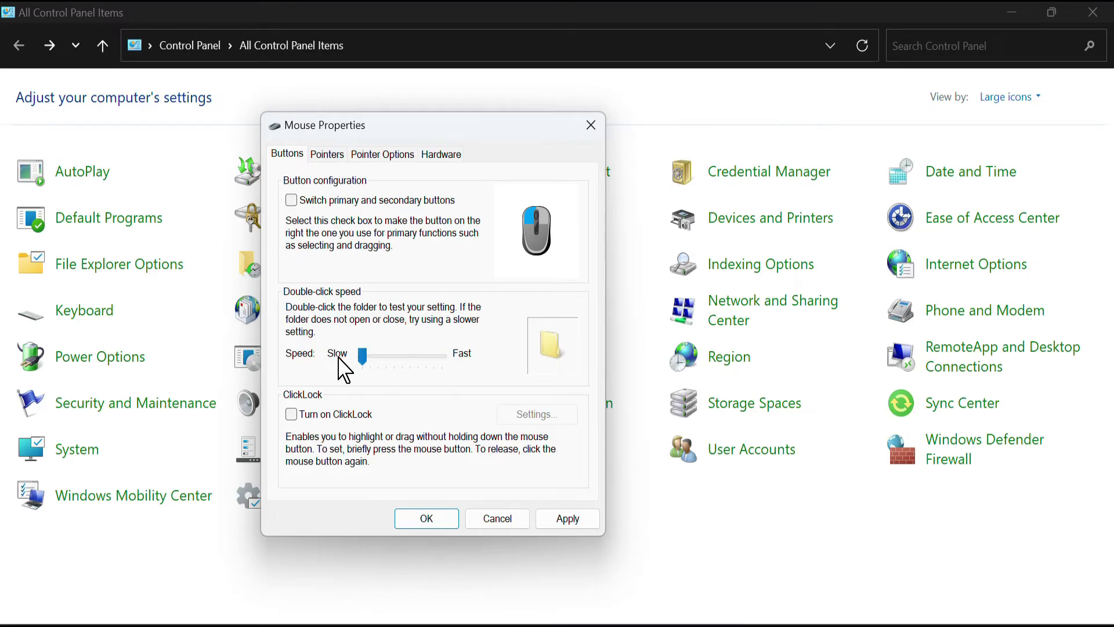
click(441, 522)
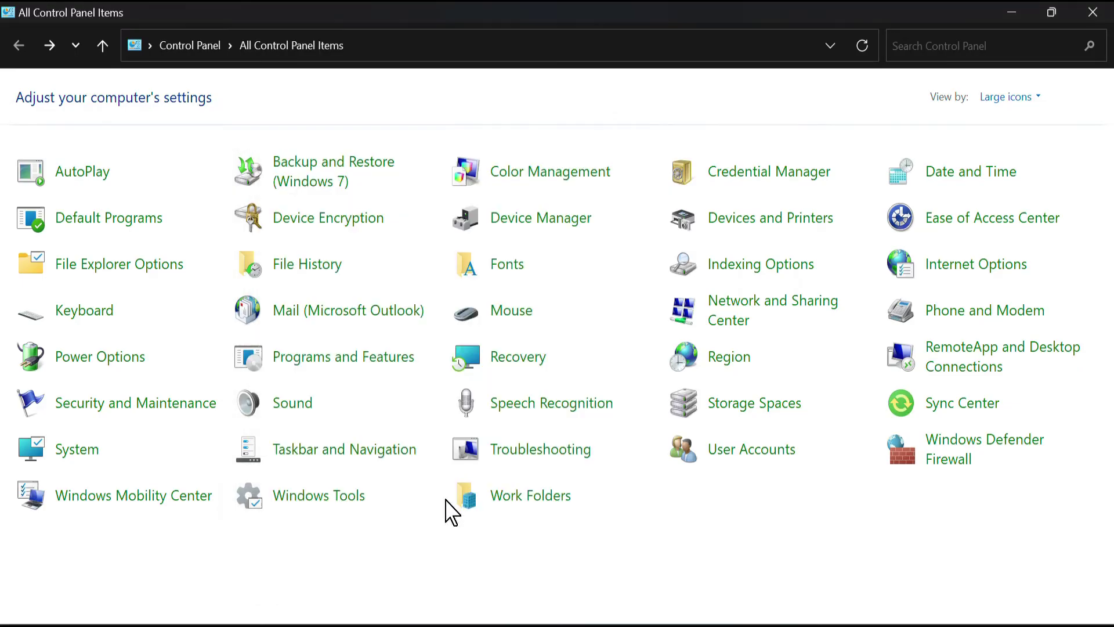
click(1009, 12)
double_click(163, 168)
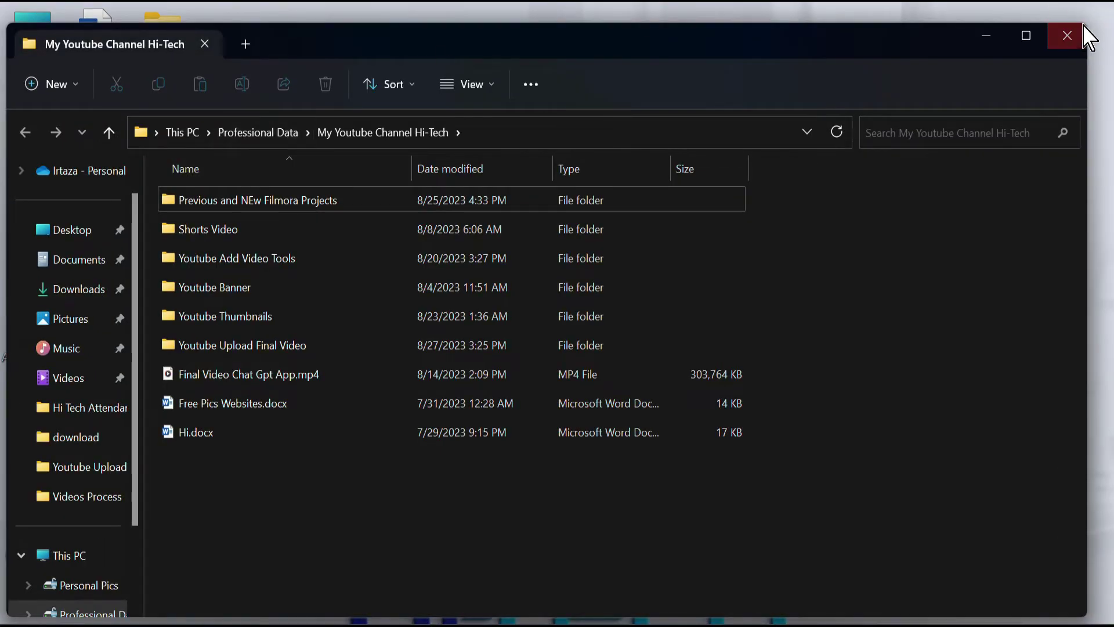
click(1078, 35)
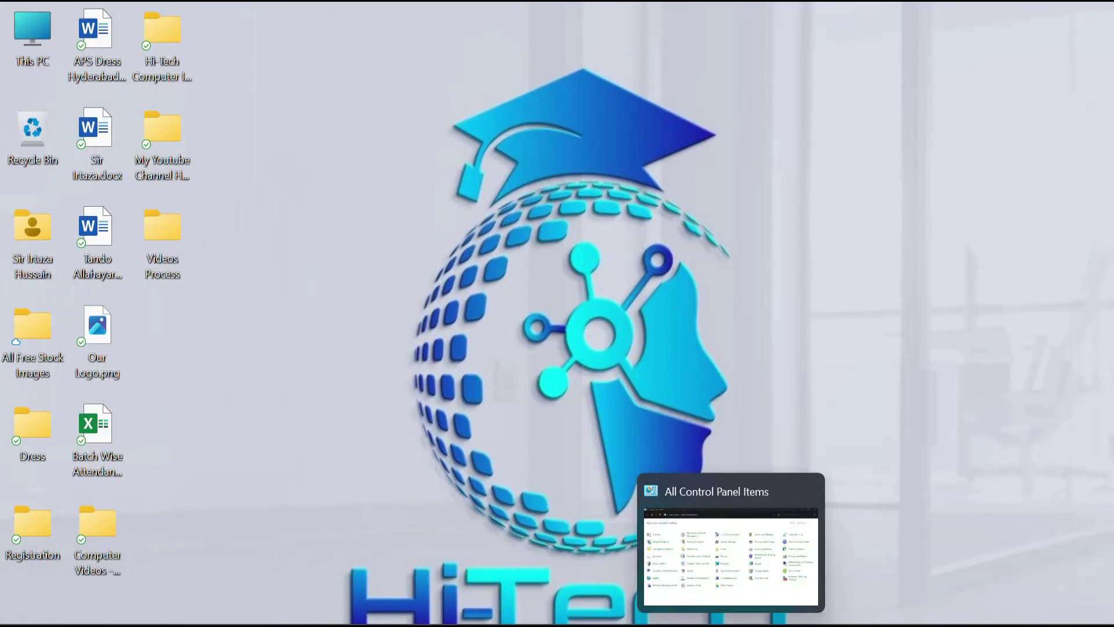
click(731, 622)
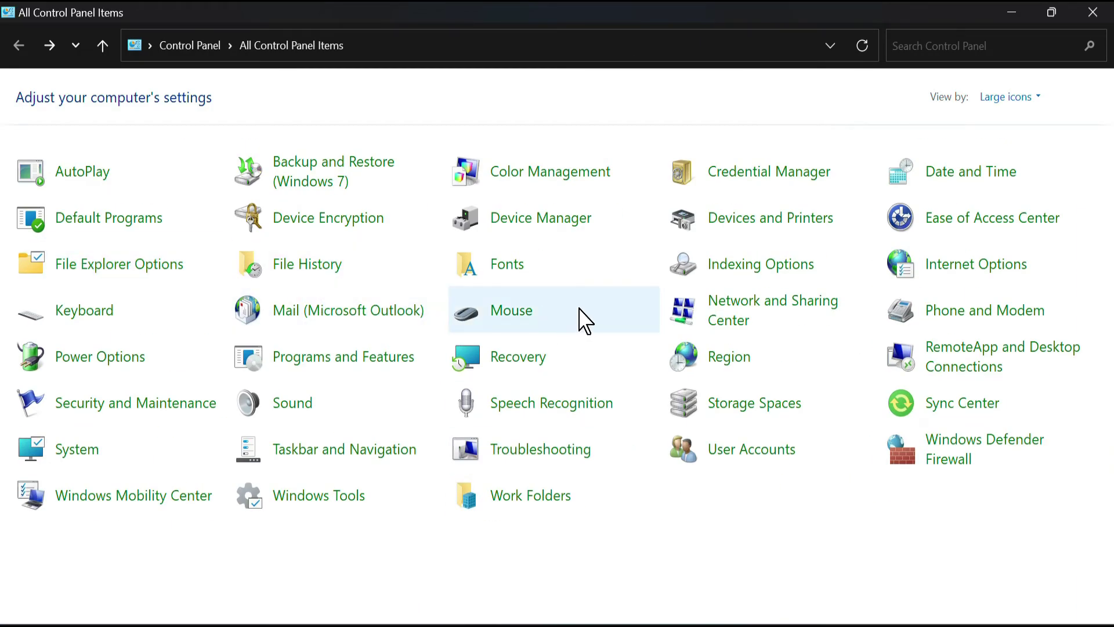
Reopen Mouse Properties, set the double-click speed to Fast, and test it by opening and closing the same desktop folder.
click(522, 317)
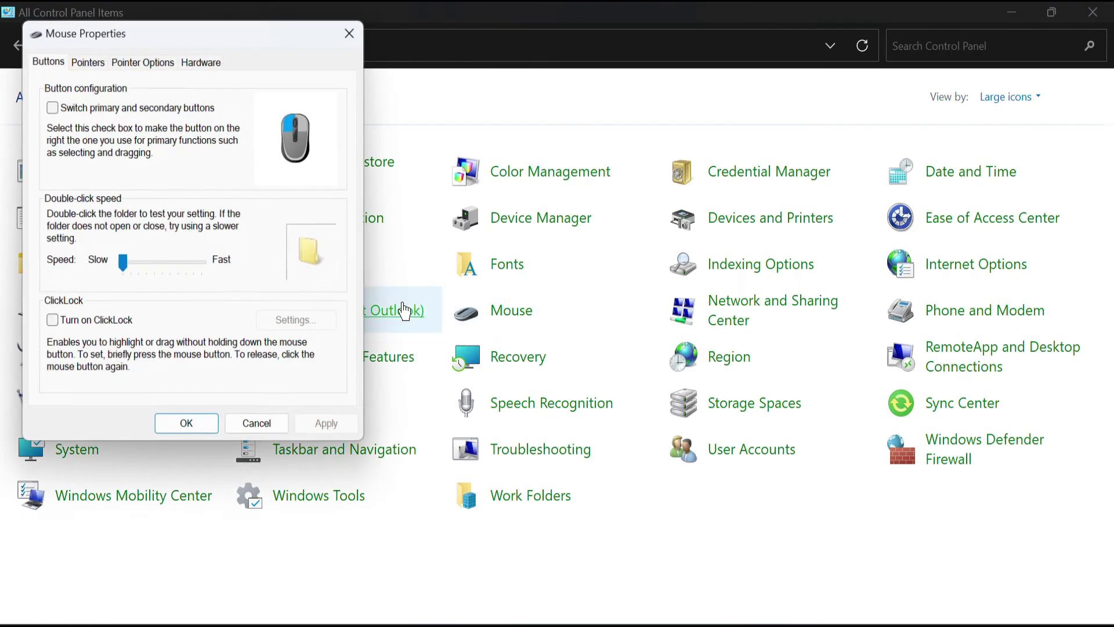
drag(124, 260, 212, 261)
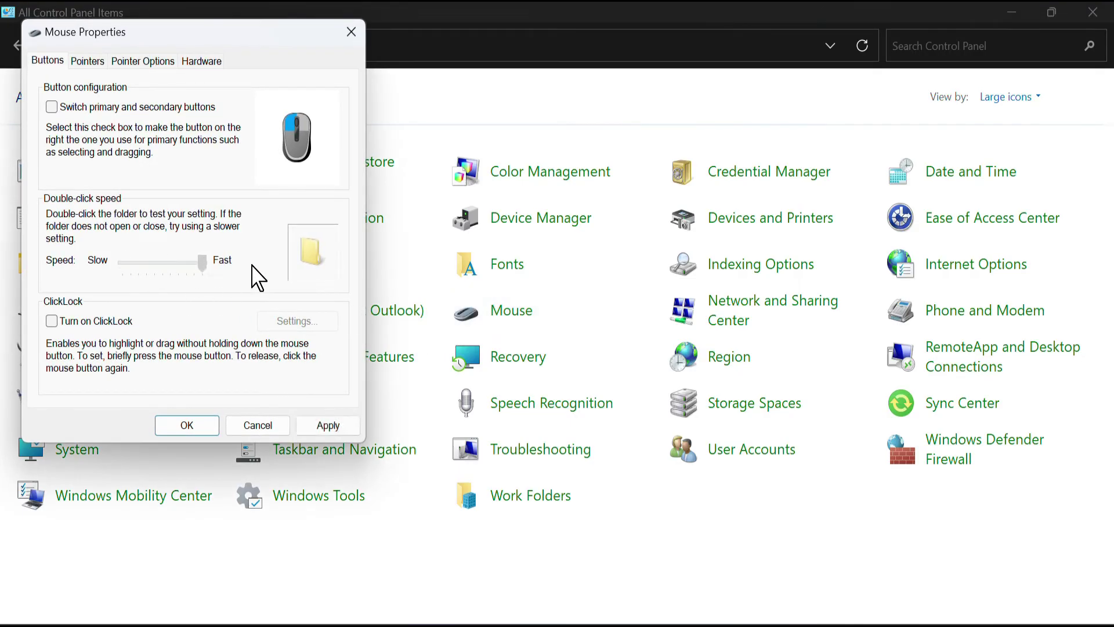
click(205, 431)
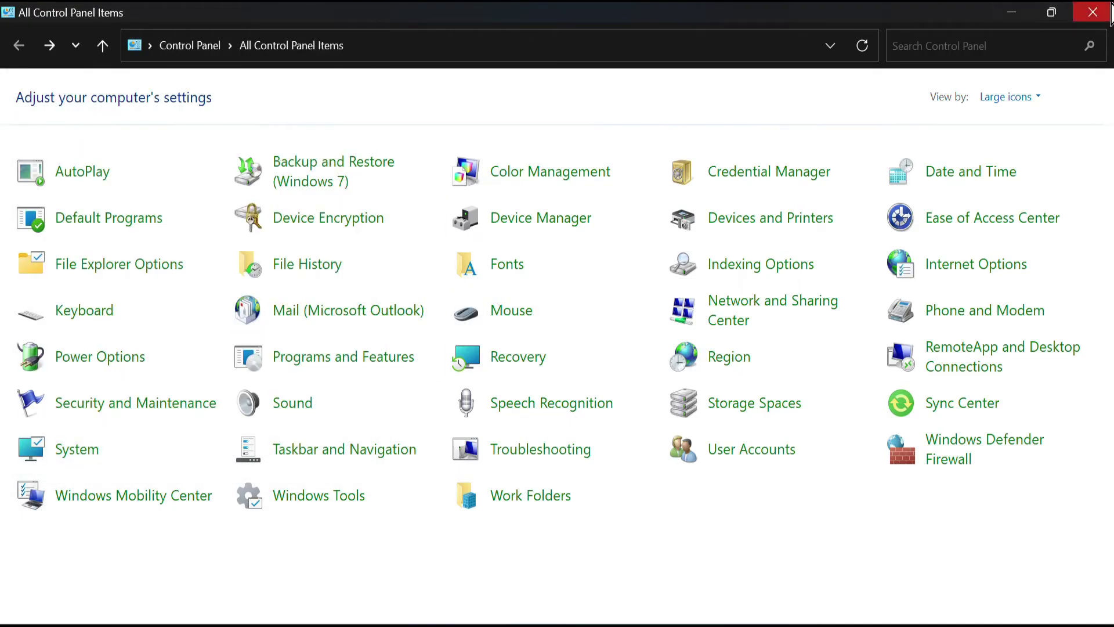
click(1012, 13)
double_click(184, 174)
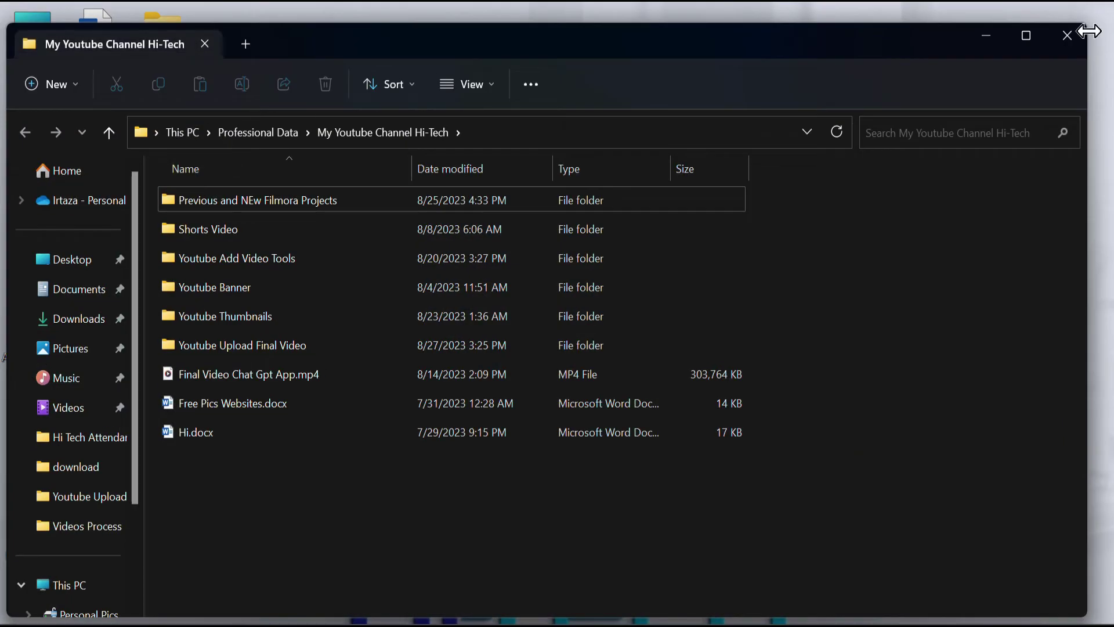
click(1083, 35)
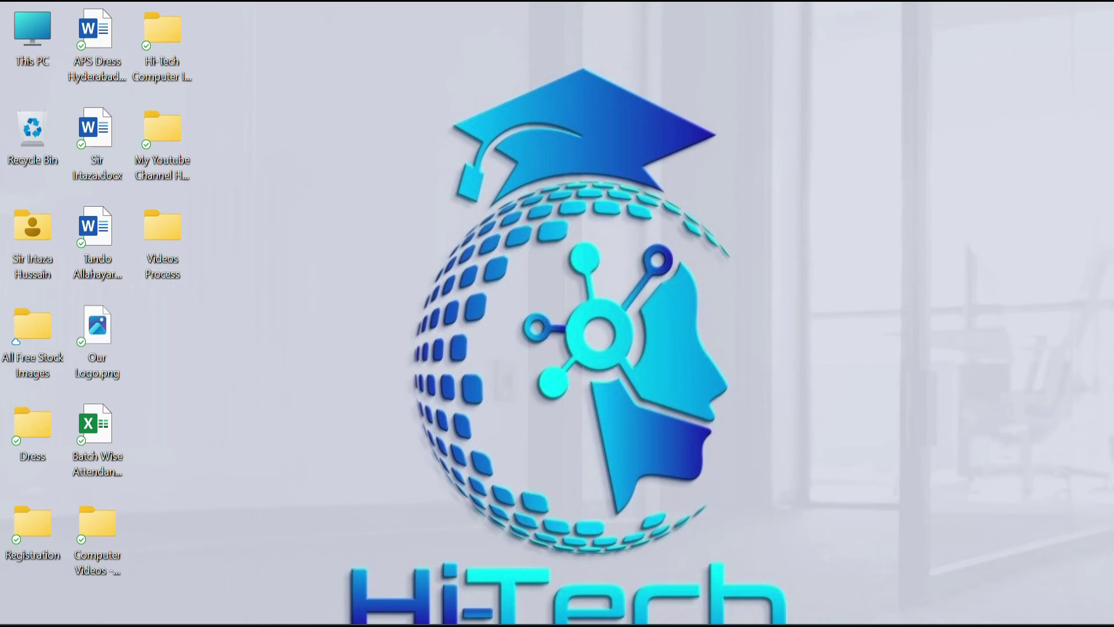
key(alt+Tab)
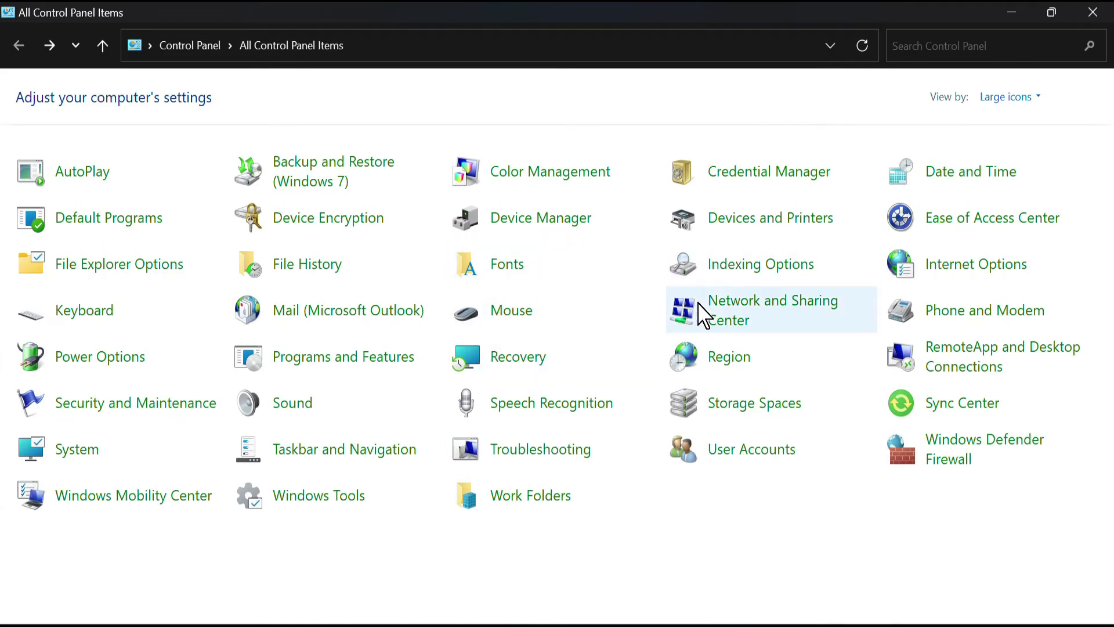
Open and cancel Mouse Properties, and draw a selection box over the desktop icons with ClickLock off.
click(522, 318)
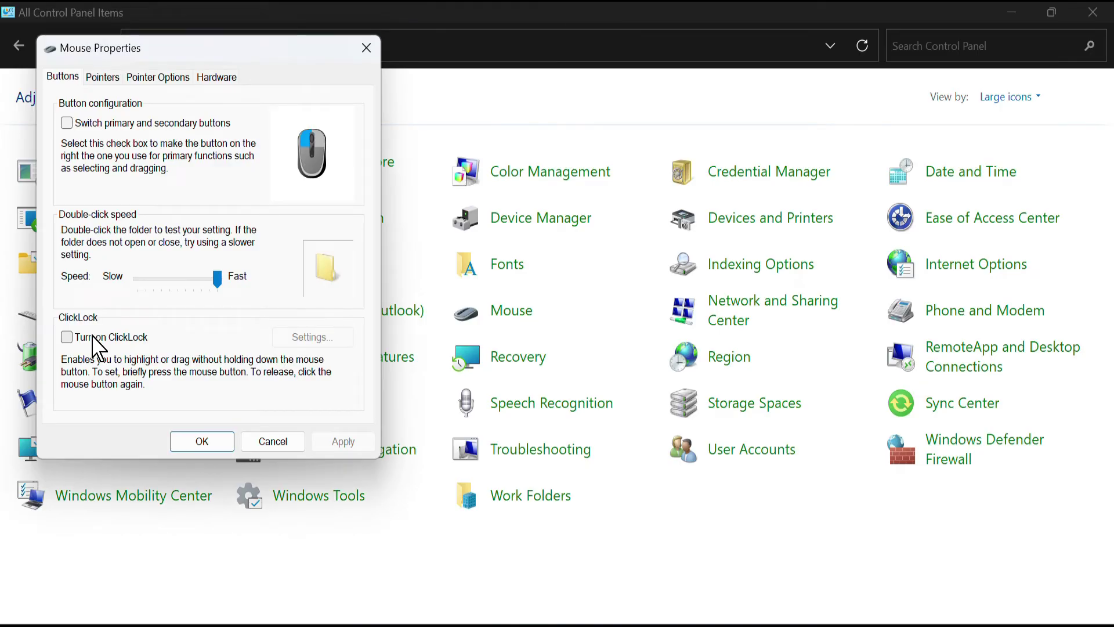
click(277, 445)
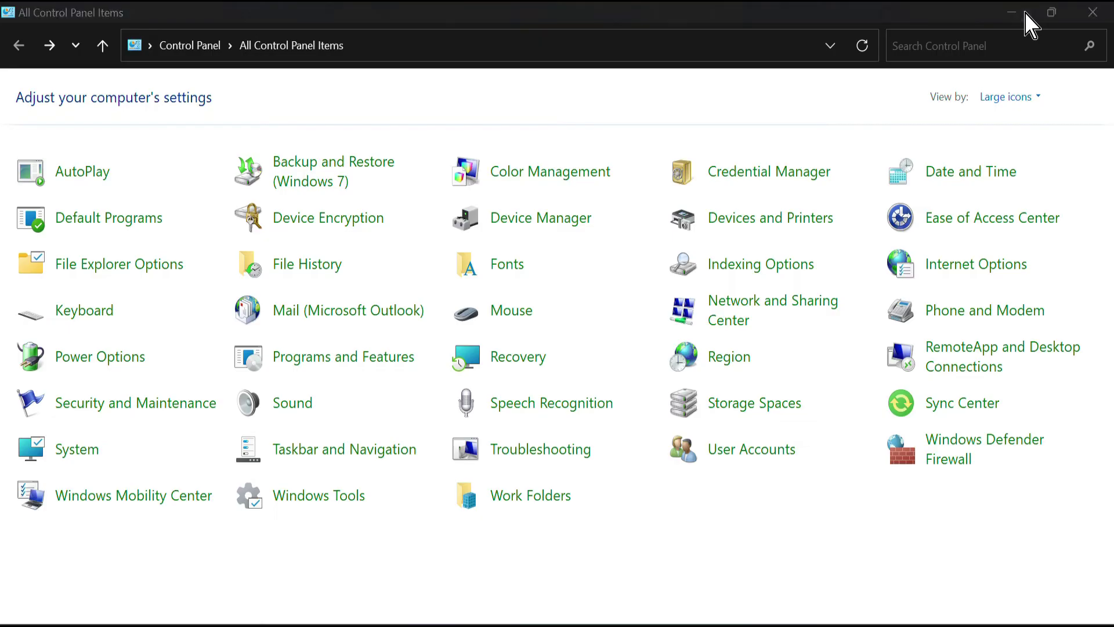
click(1014, 12)
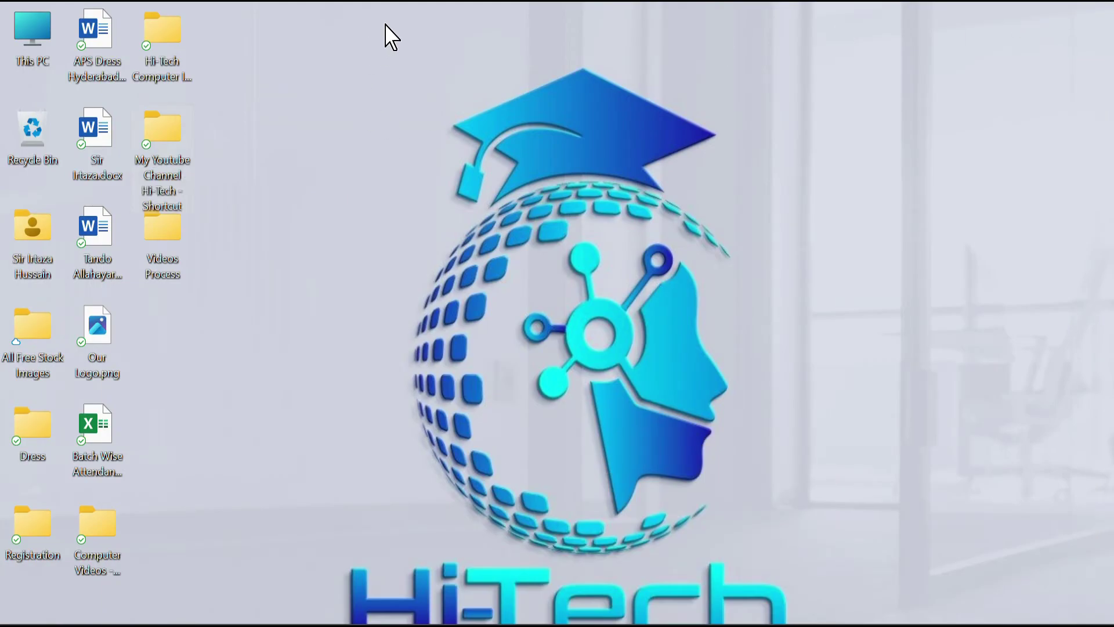
drag(385, 23, 70, 461)
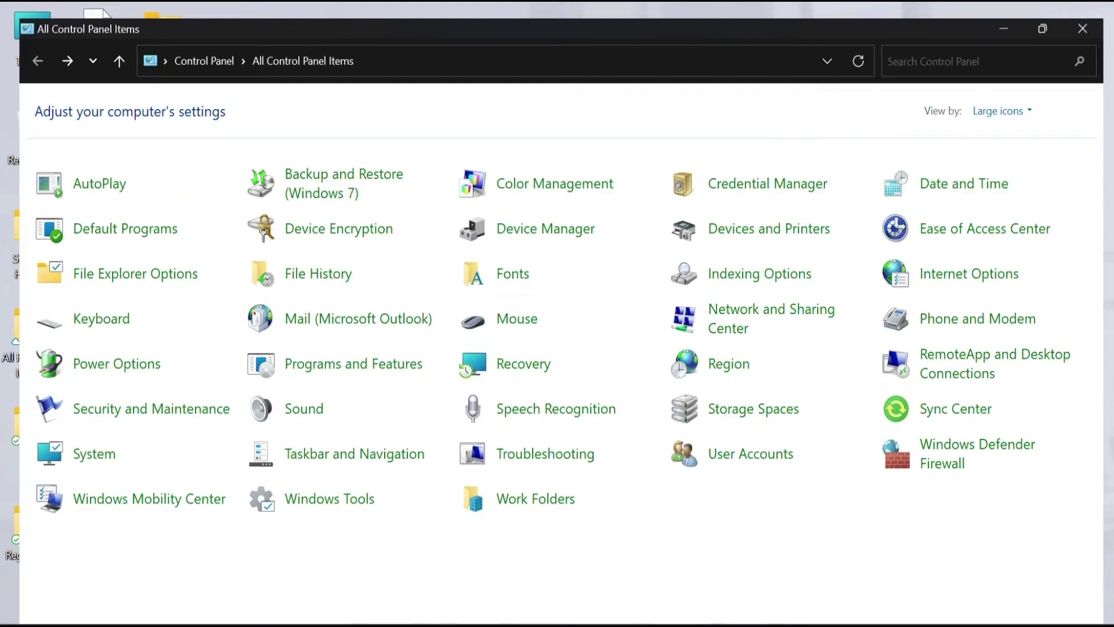
Turn on ClickLock in Mouse Properties, confirm it, and try it with a selection box over the desktop icons.
click(511, 313)
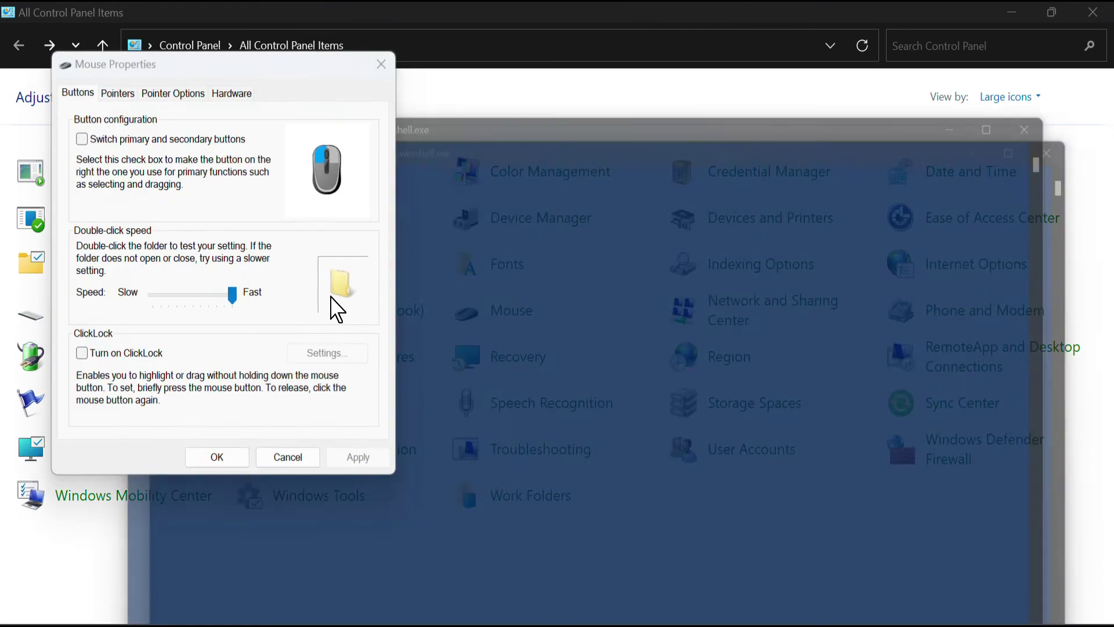
click(109, 356)
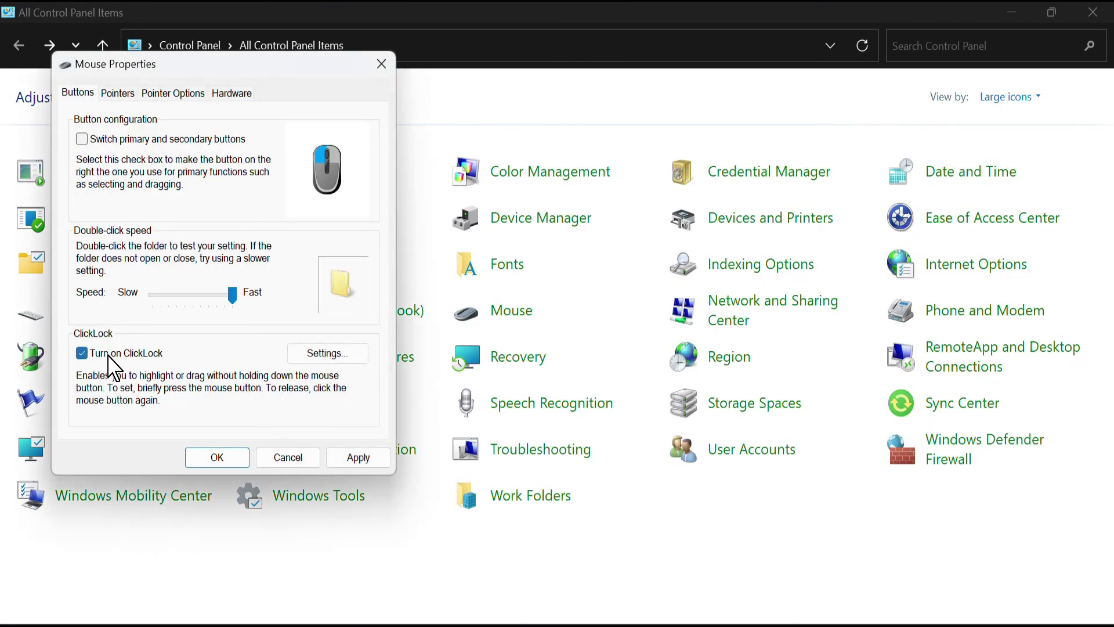
click(217, 457)
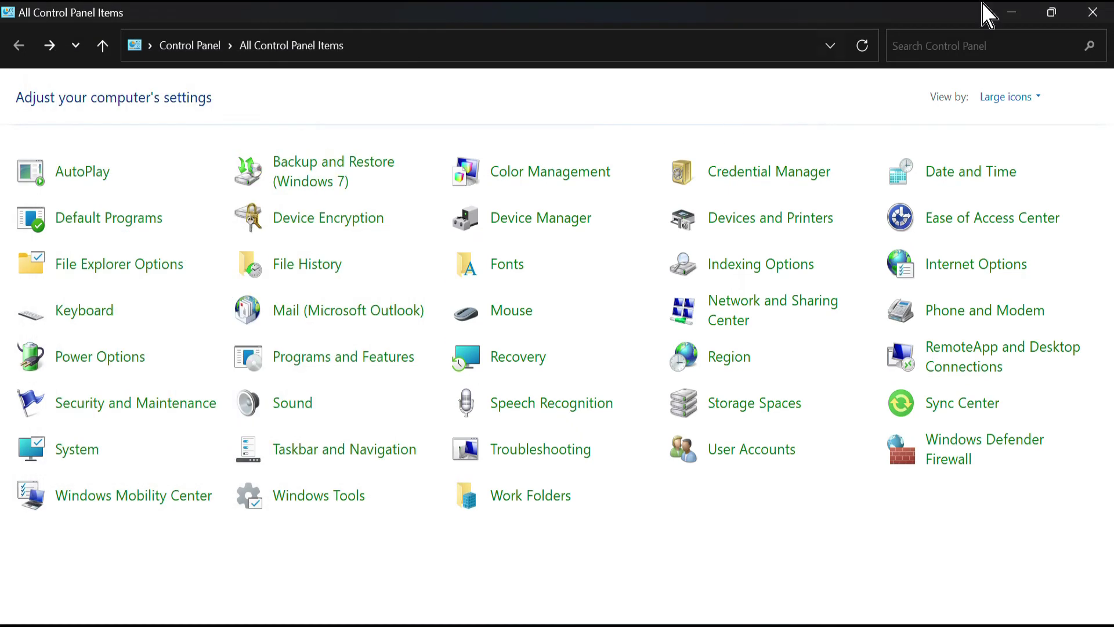
click(1014, 13)
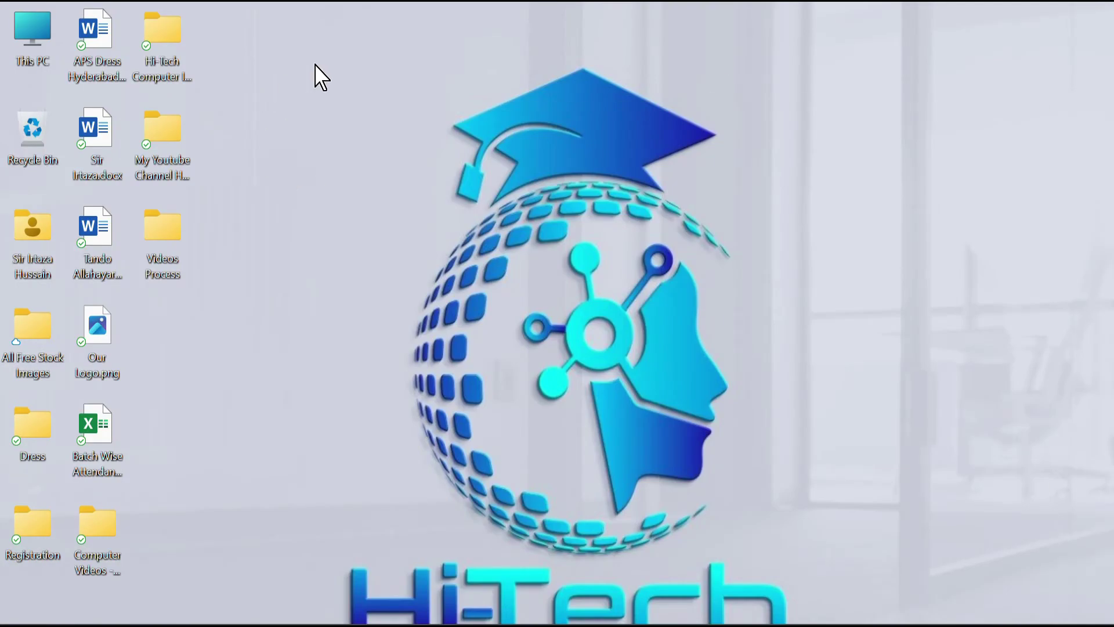
drag(367, 30, 60, 485)
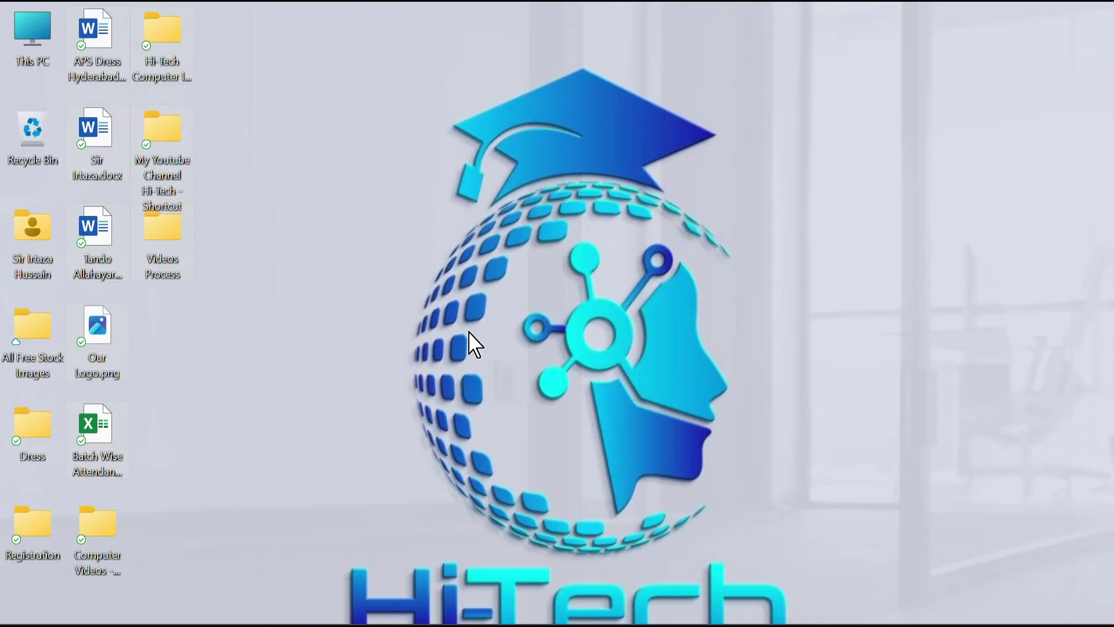
Return to Control Panel, reopen Mouse Properties, and turn off ClickLock.
mouse_move(730, 624)
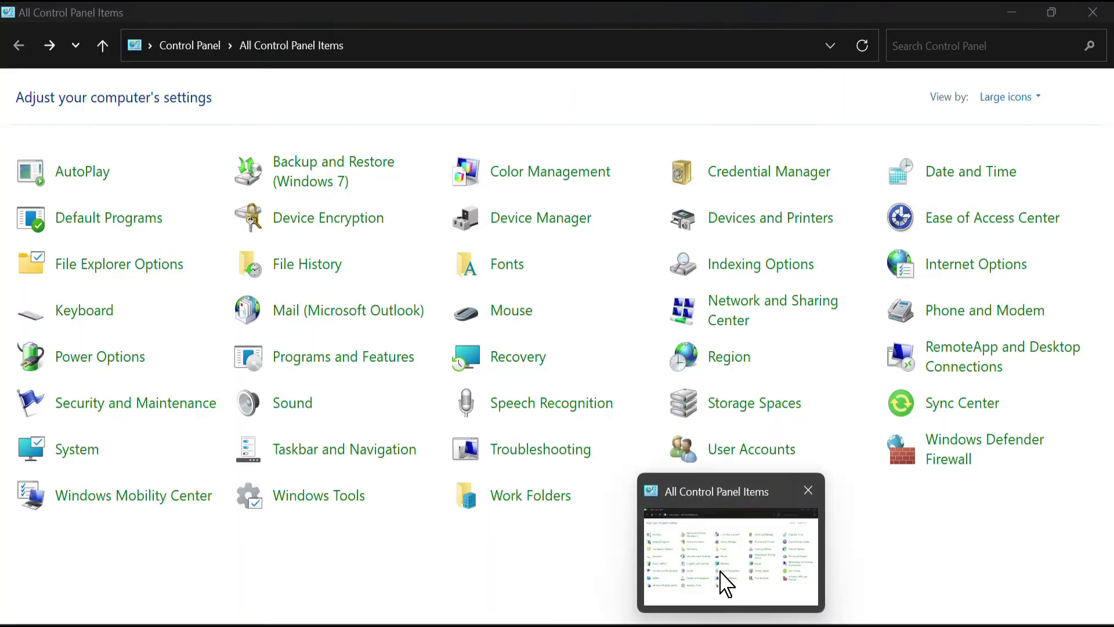
click(721, 582)
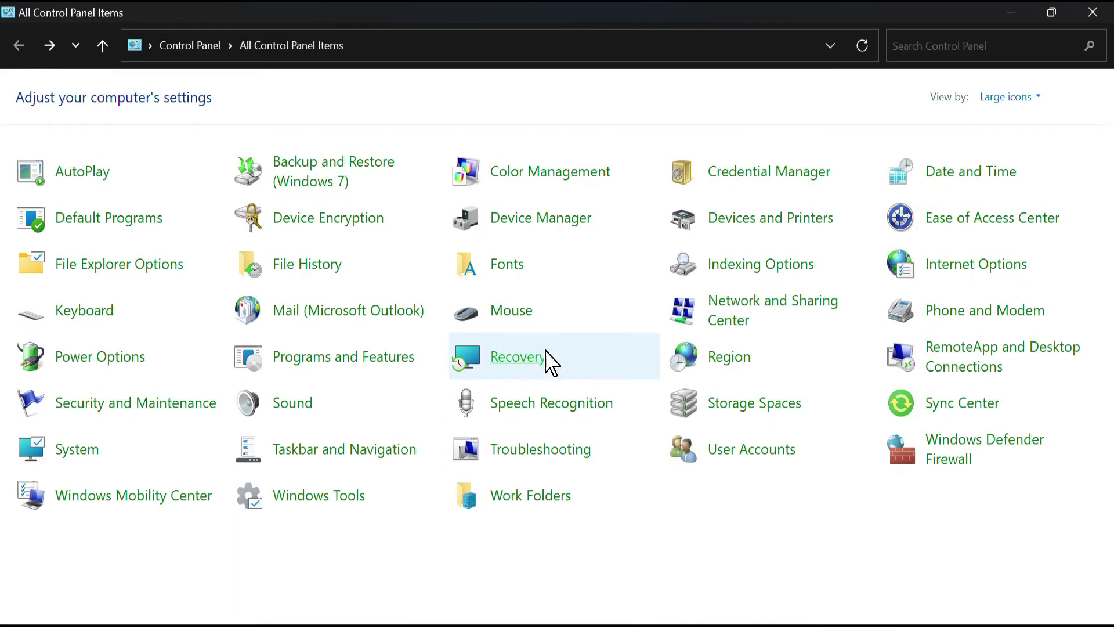
click(507, 316)
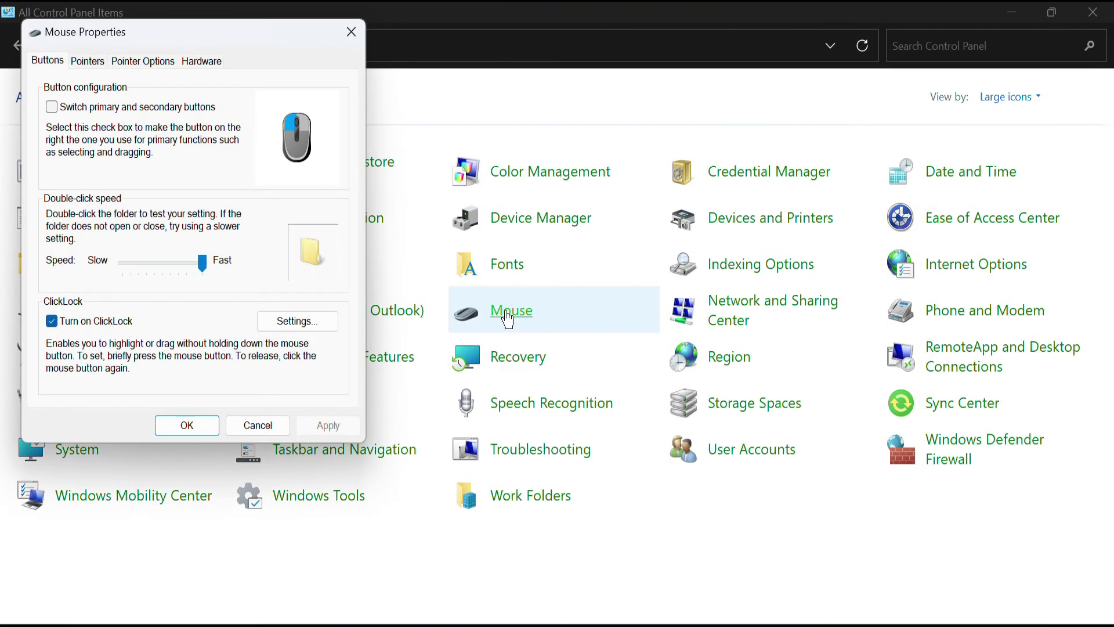
click(116, 322)
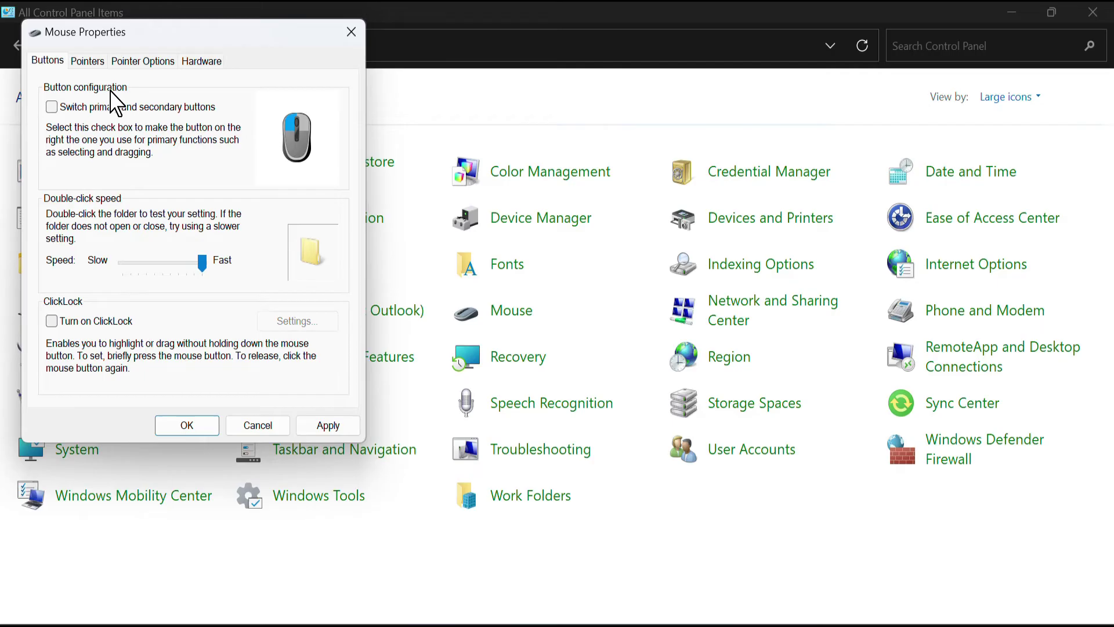
Apply the Windows Black (extra large) system scheme to the mouse pointers.
click(93, 63)
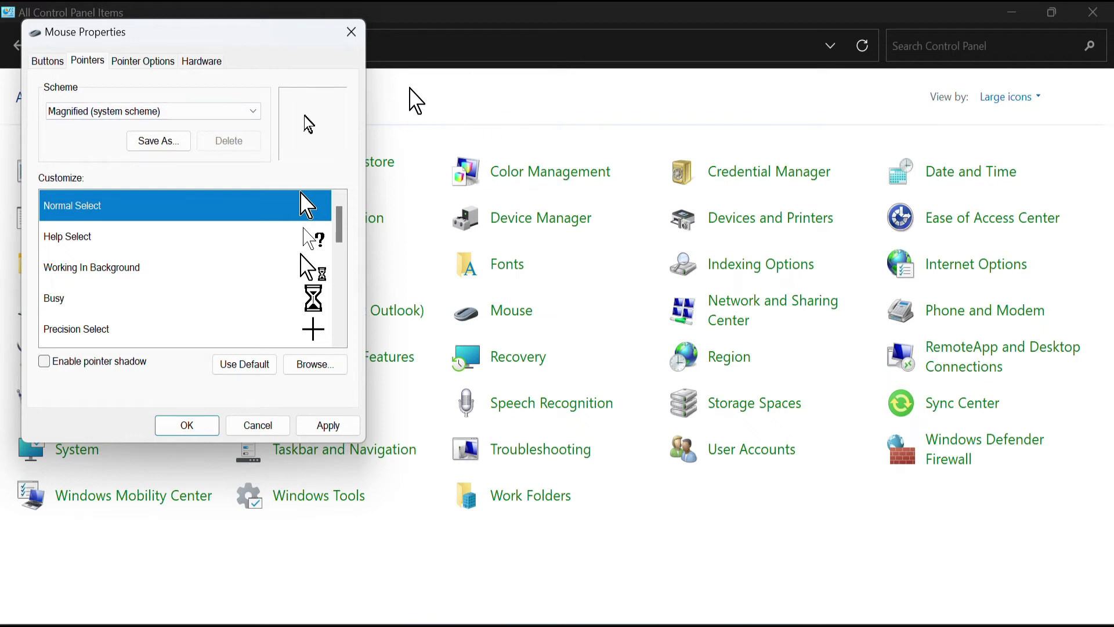
click(237, 112)
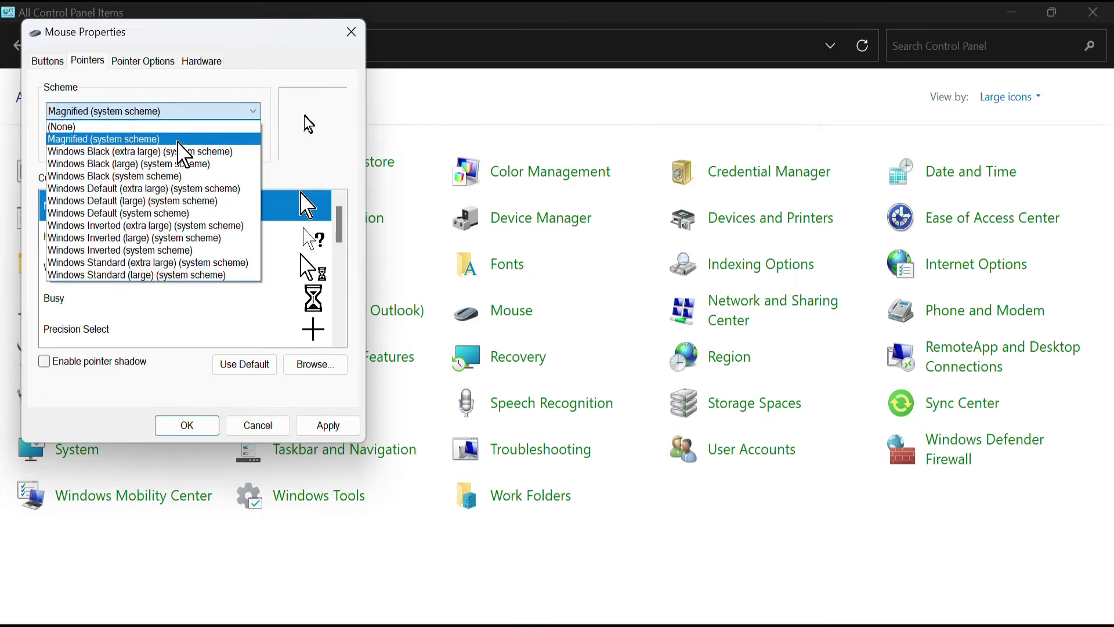
click(150, 152)
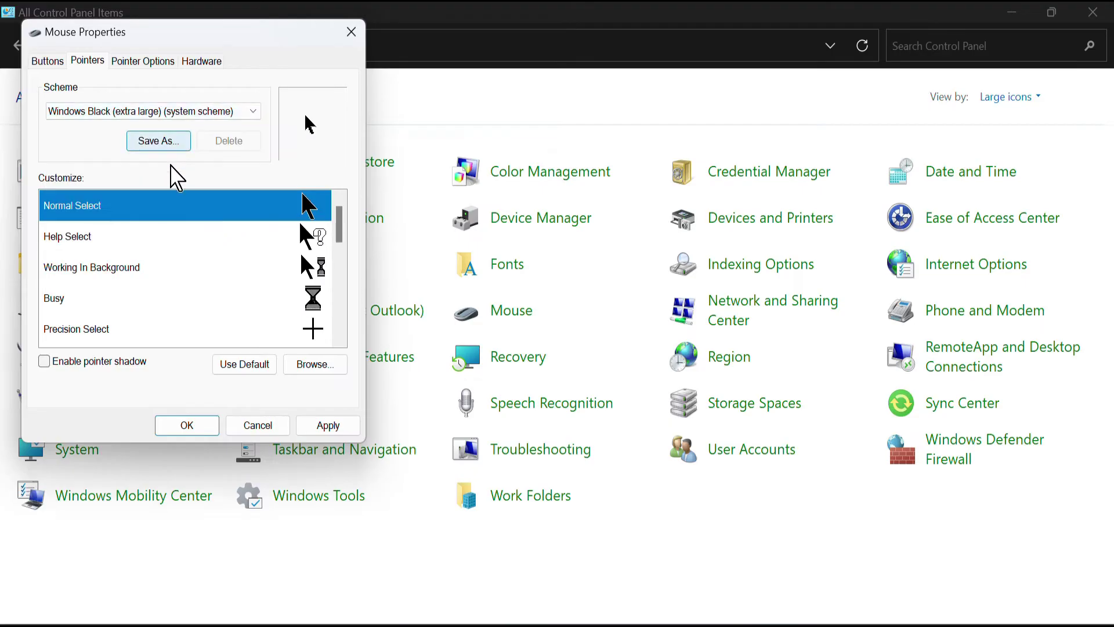
click(318, 425)
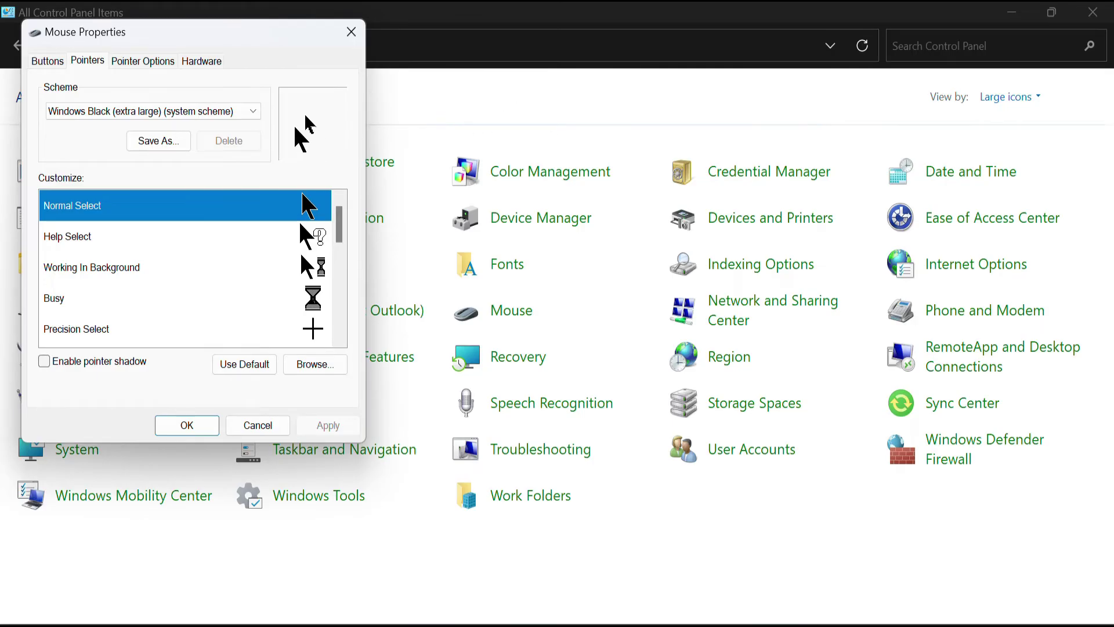
Assign the aero_busy.ani cursor to the Normal Select pointer and apply it.
click(315, 364)
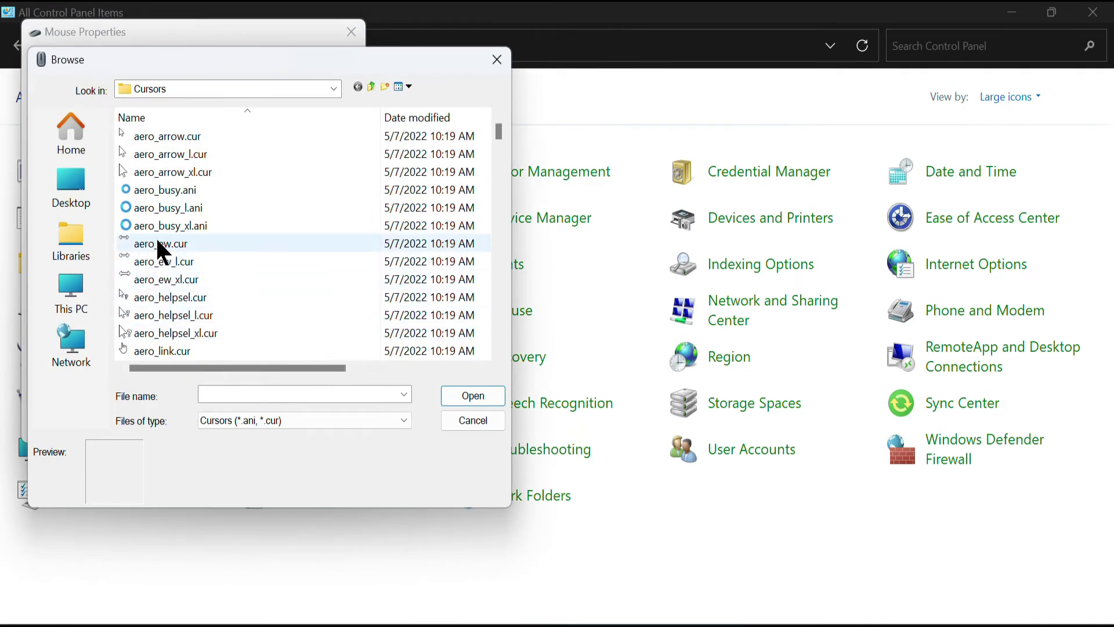
double_click(169, 196)
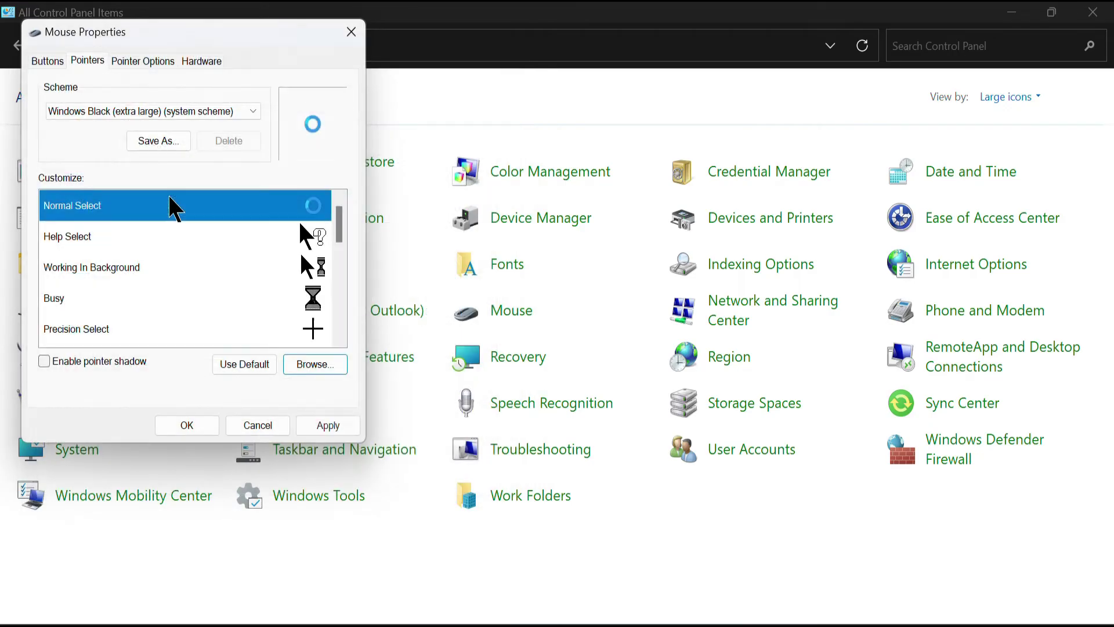
click(326, 425)
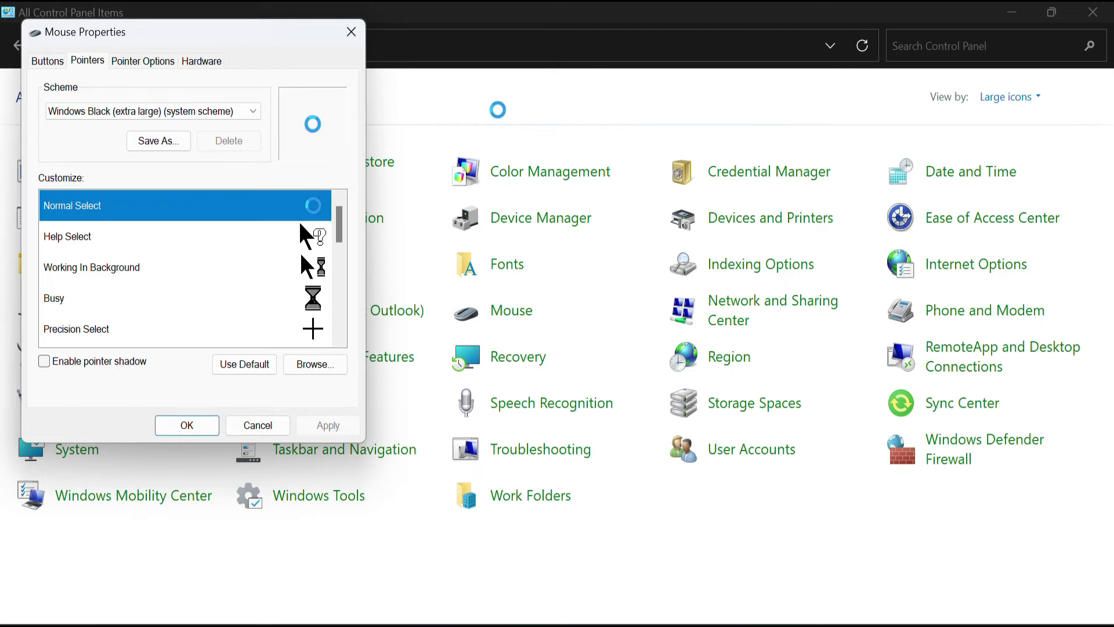
Switch the pointer scheme back to Magnified (system scheme) and apply it.
click(218, 110)
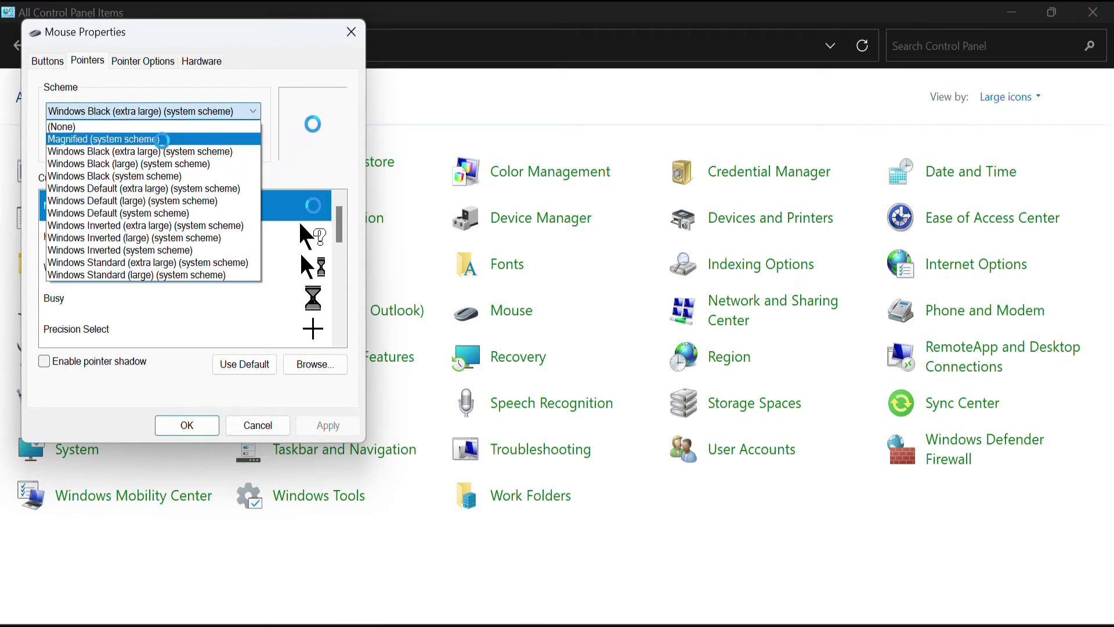
click(174, 139)
click(326, 424)
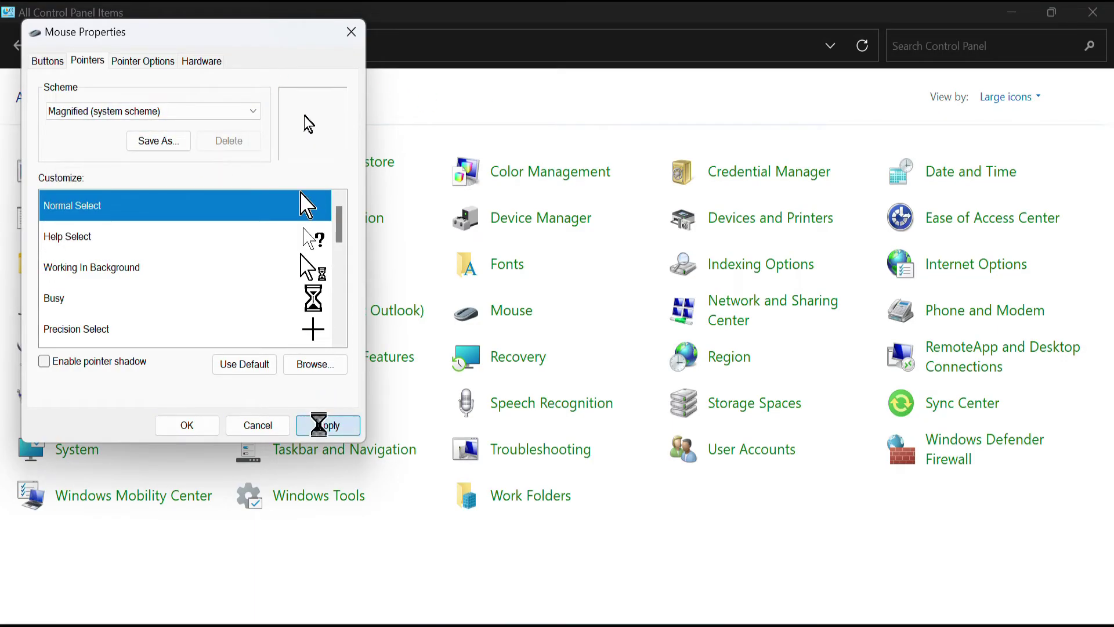
Show the pointer options, set the pointer speed to Slow, and apply it.
click(160, 59)
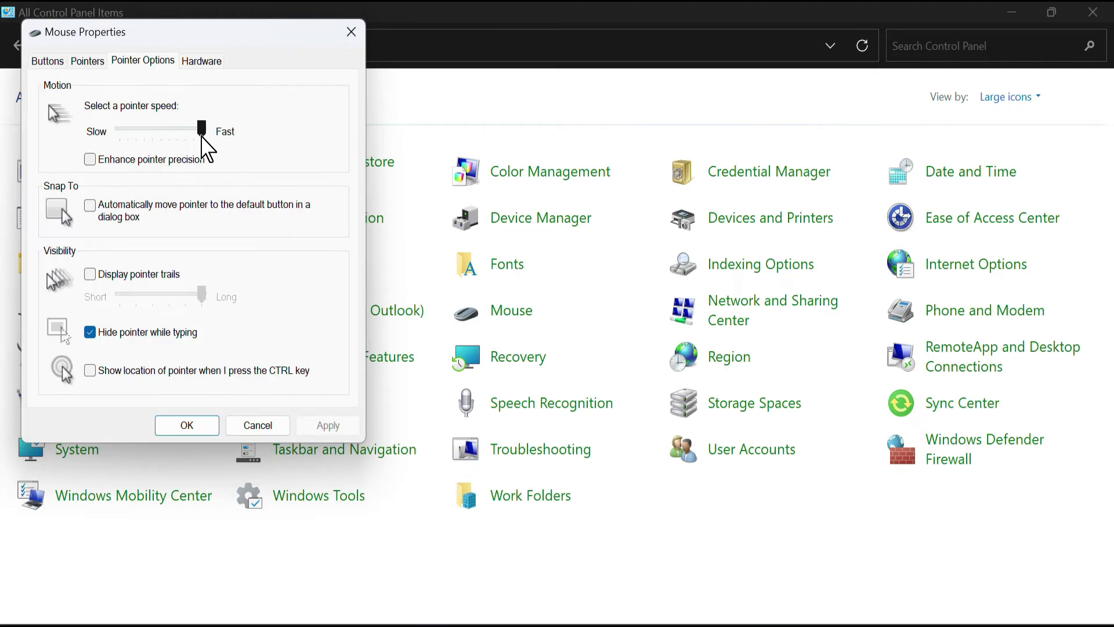
drag(201, 138, 95, 135)
click(328, 426)
Set the pointer speed to Fast, apply it, and move the Mouse Properties dialog closer to the middle of the screen.
drag(123, 130, 278, 174)
click(338, 429)
drag(164, 35, 300, 87)
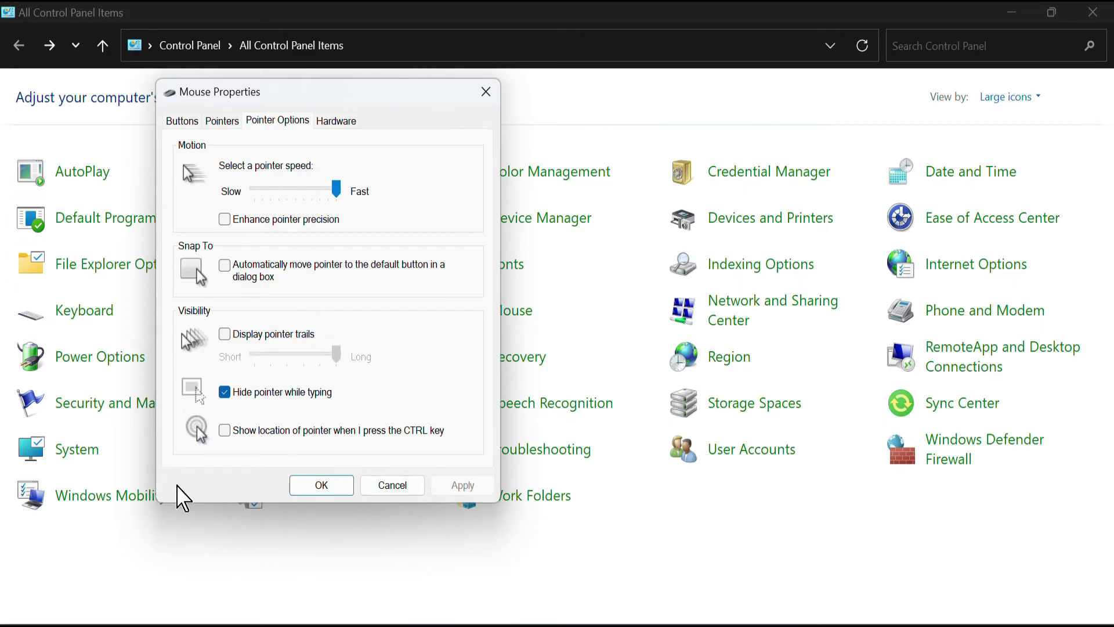
Open the Keyboard properties to view the character repeat and cursor blink settings, and close them.
click(85, 310)
click(85, 310)
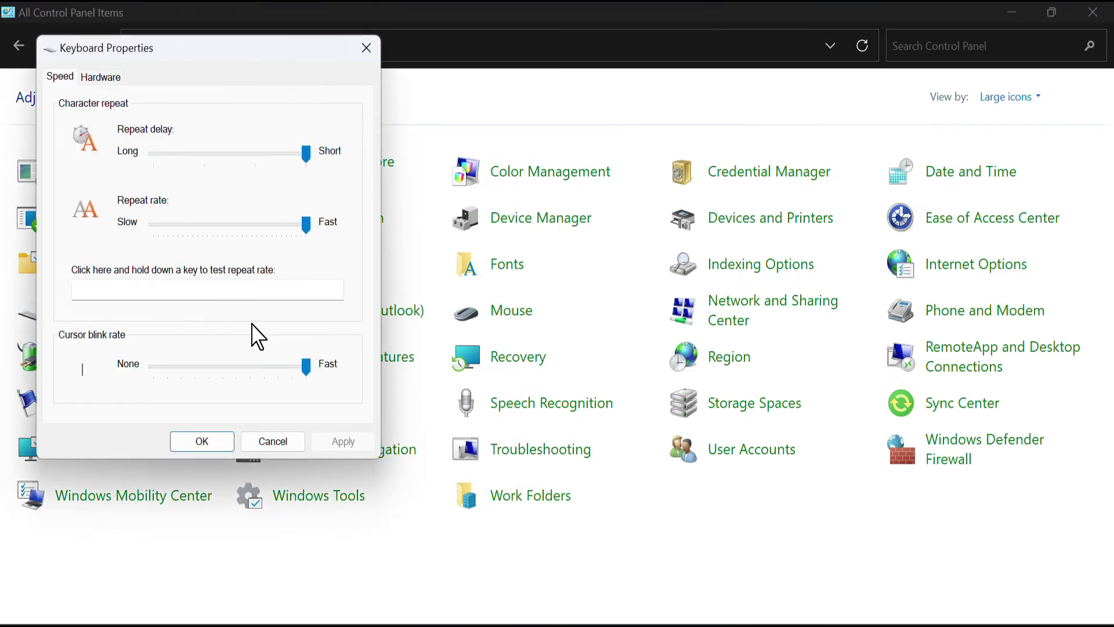
click(366, 48)
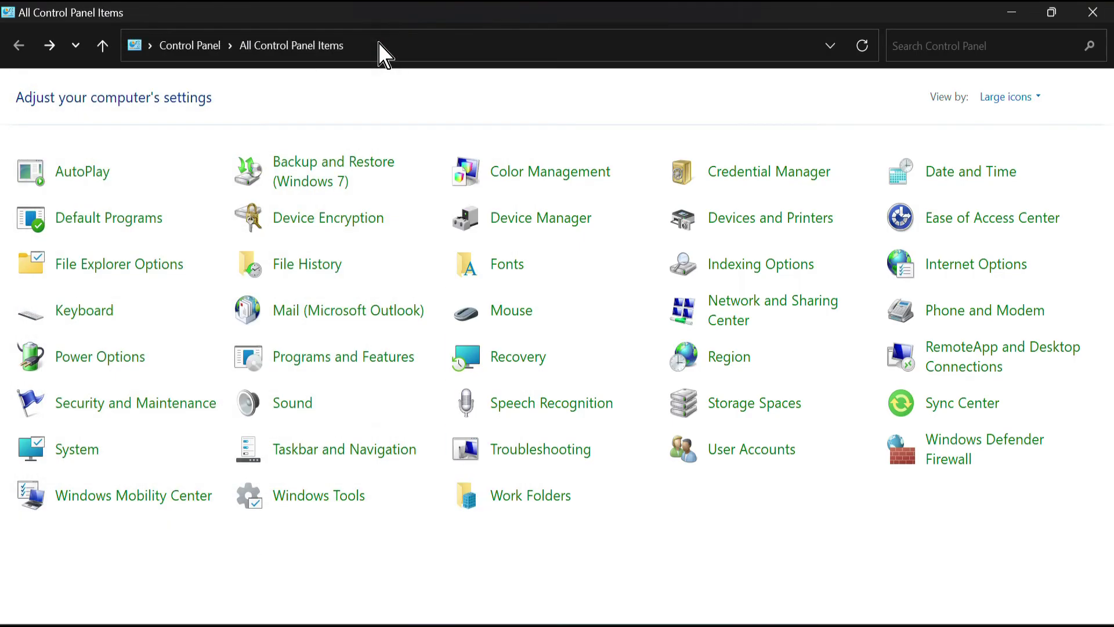
Turn on automatically moving the pointer to the default button in a dialog box in the Mouse properties and confirm.
click(509, 311)
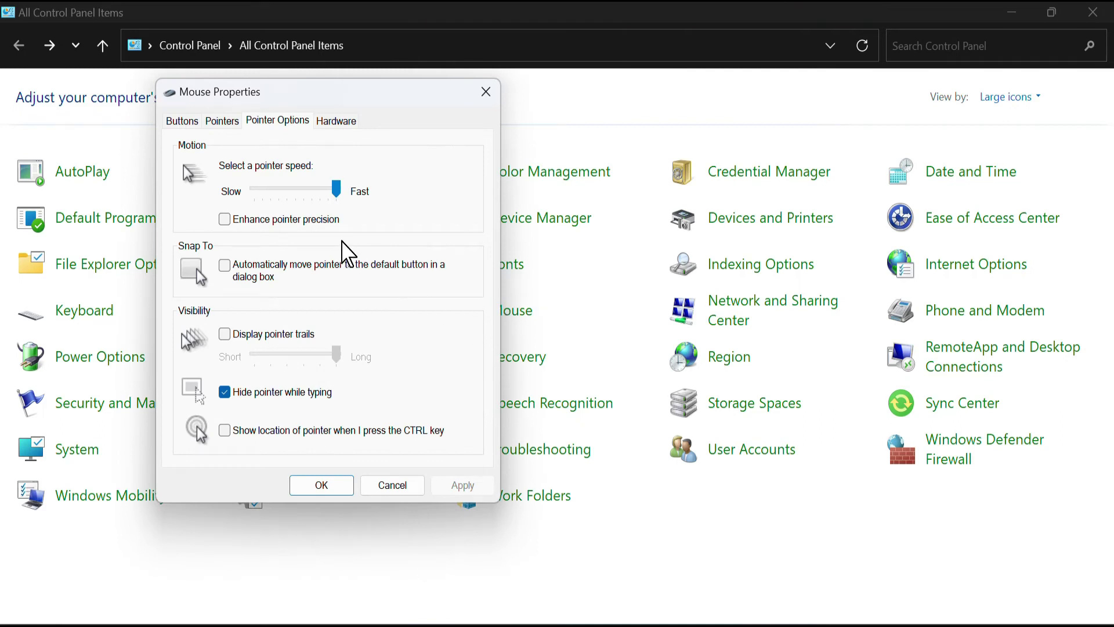
click(225, 265)
click(313, 485)
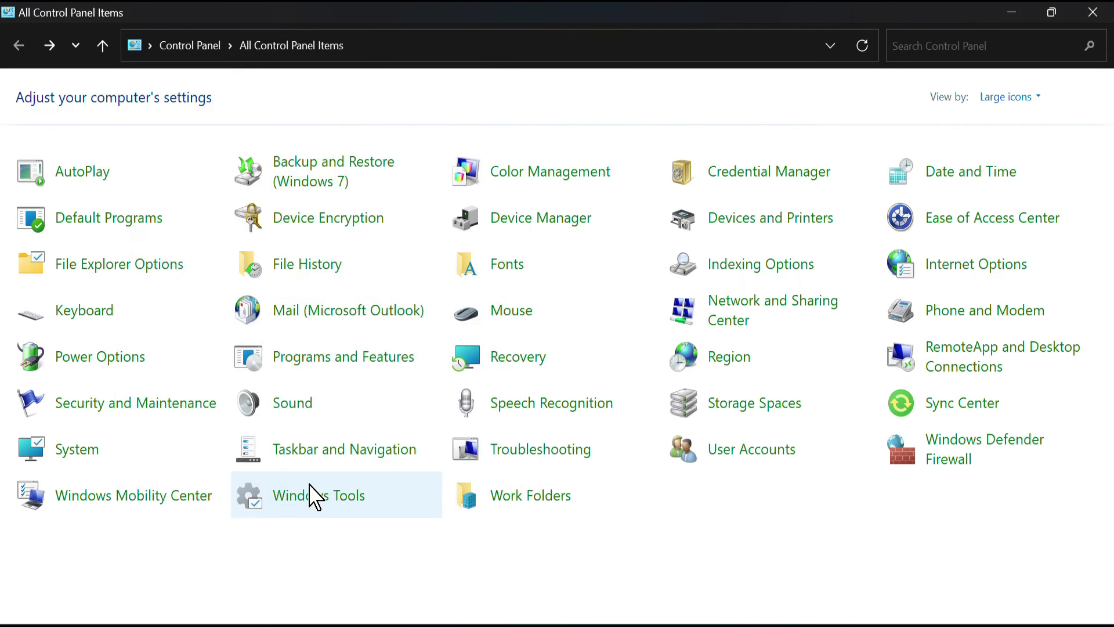
Reopen the Mouse pointer options, turn off the automatic move to the default button, and confirm.
click(515, 313)
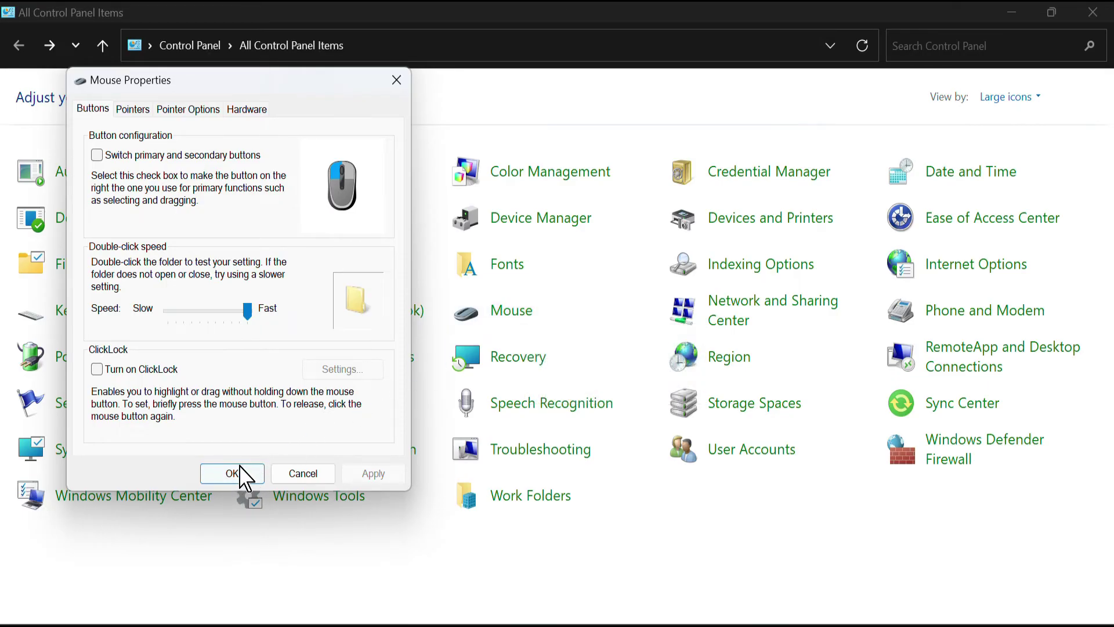
click(207, 112)
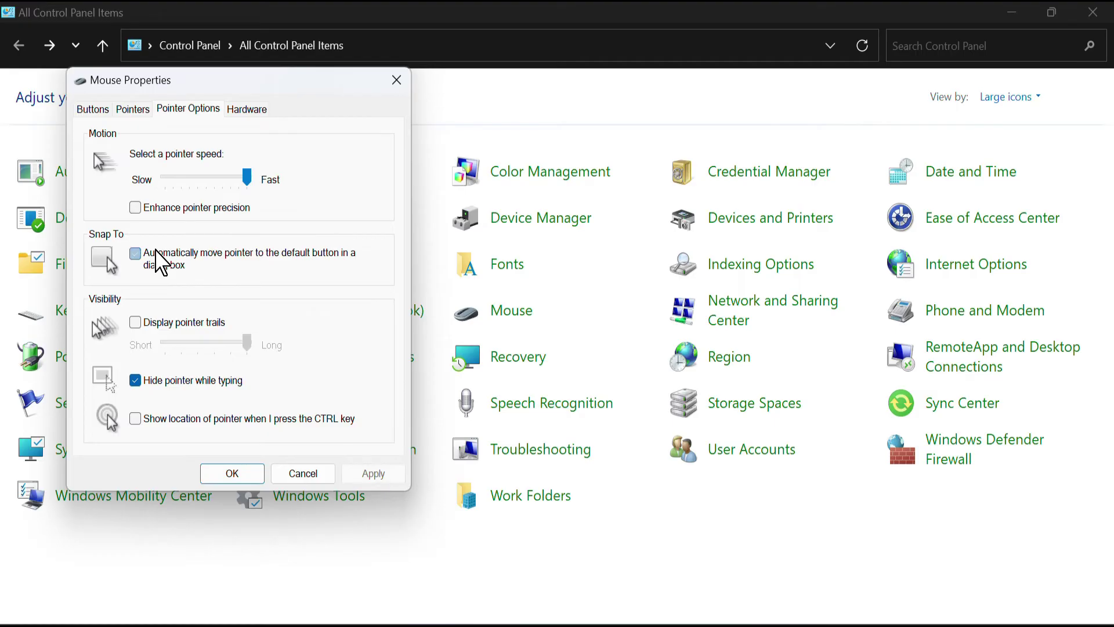
click(232, 473)
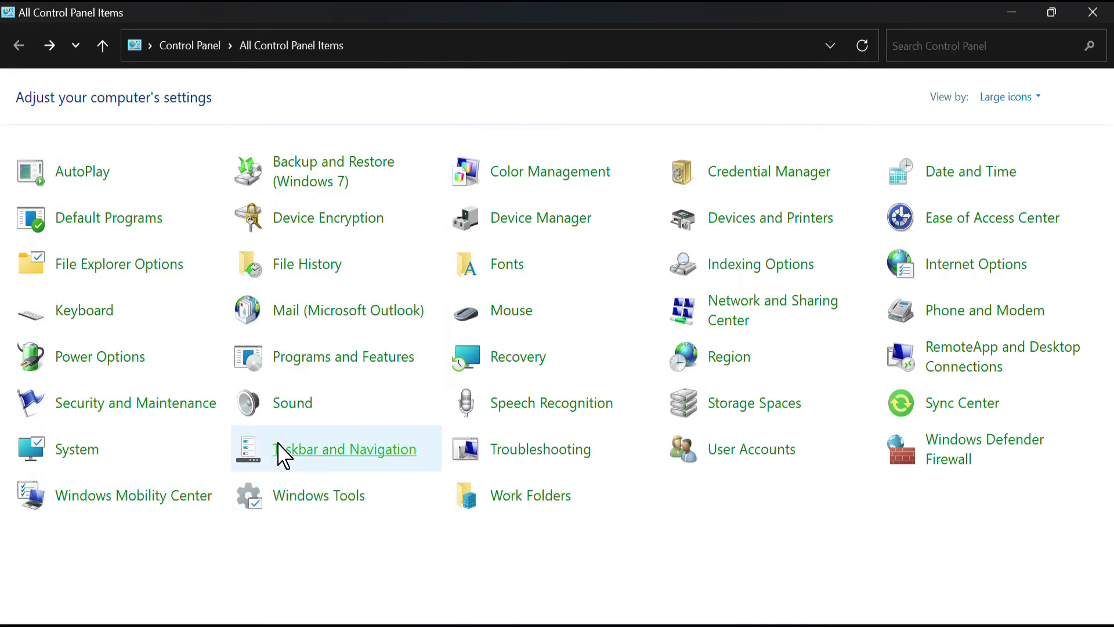
Turn on pointer trails in the Mouse pointer options to try them, and turn them off again.
click(499, 318)
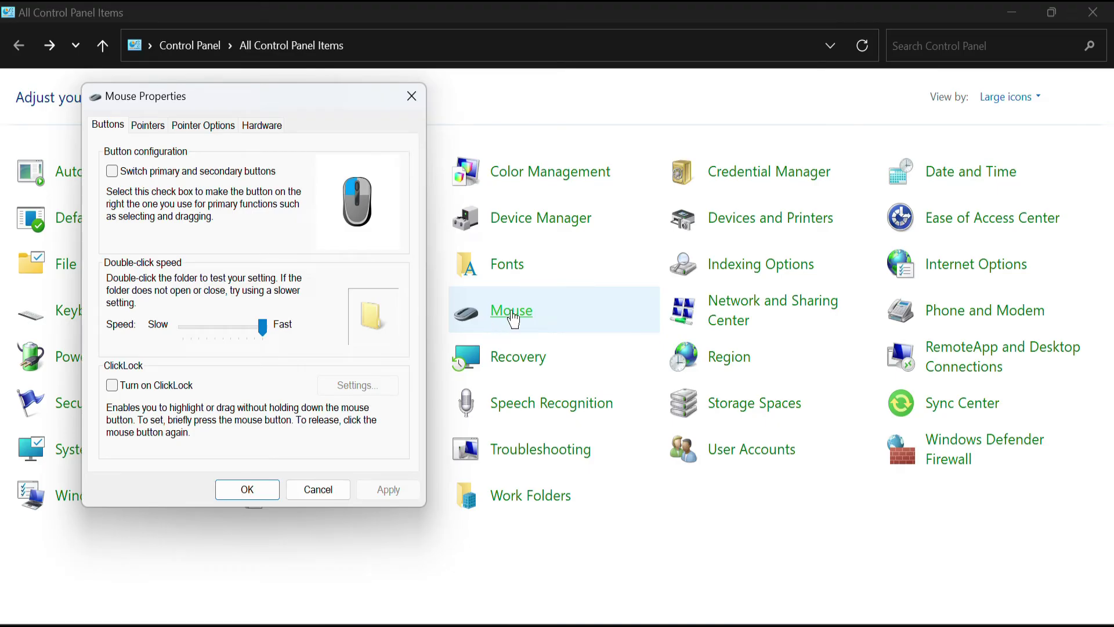
click(222, 127)
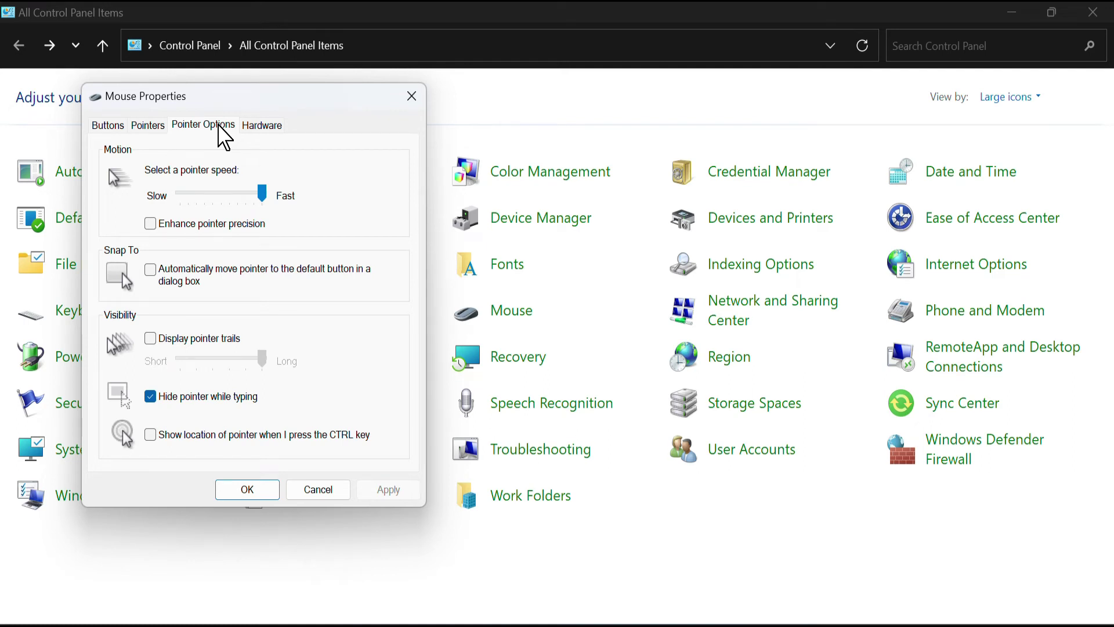
click(168, 336)
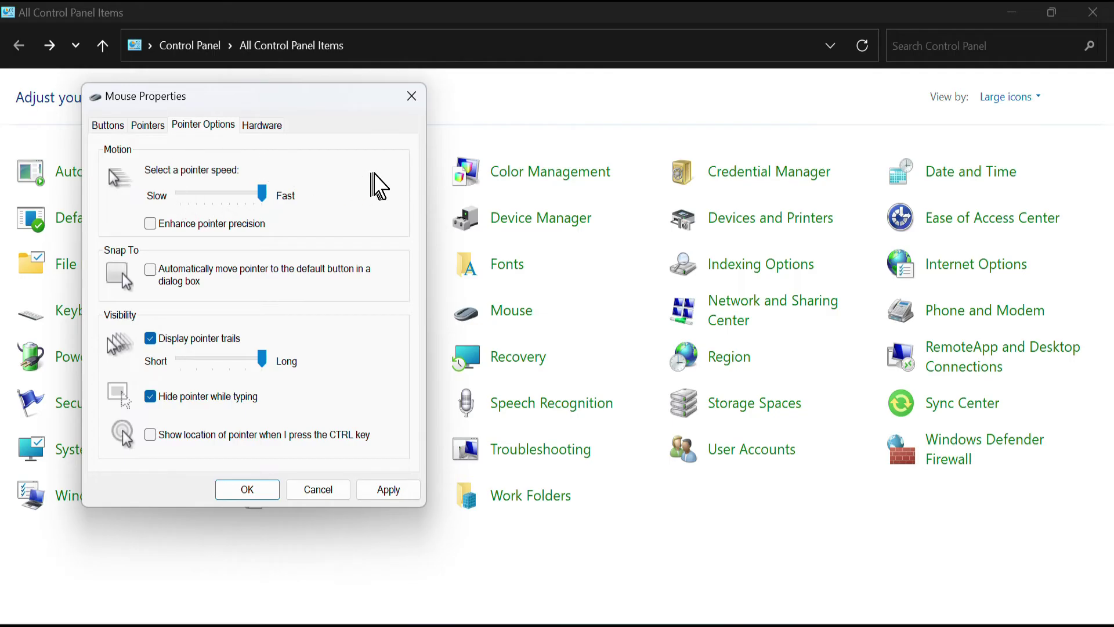
click(184, 340)
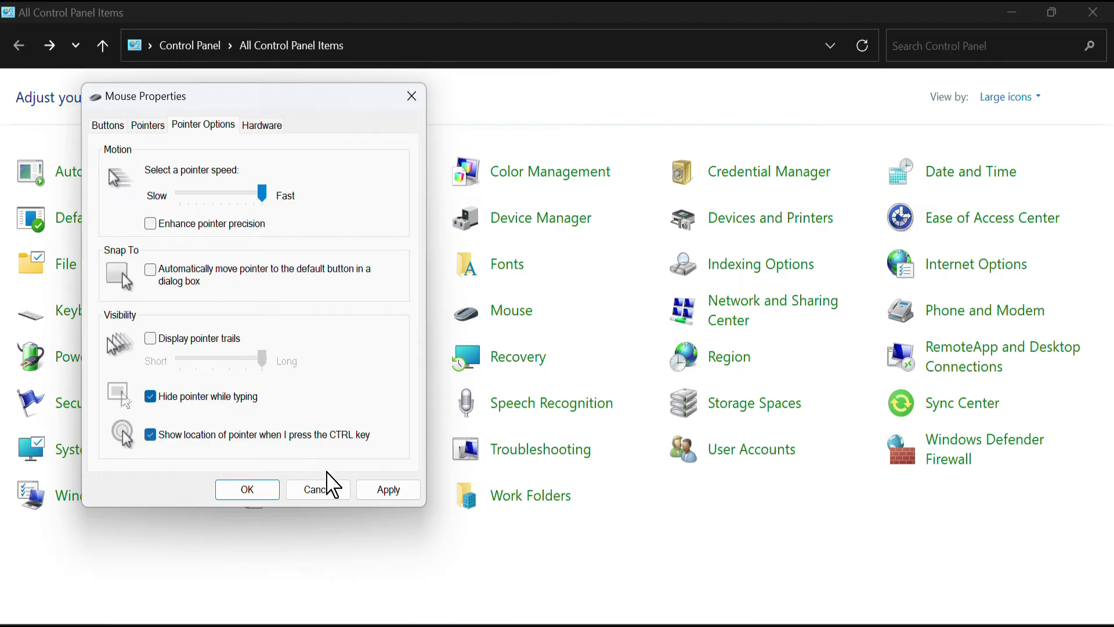
Apply the option that shows the pointer location when the CTRL key is pressed, and confirm the Mouse properties.
click(375, 492)
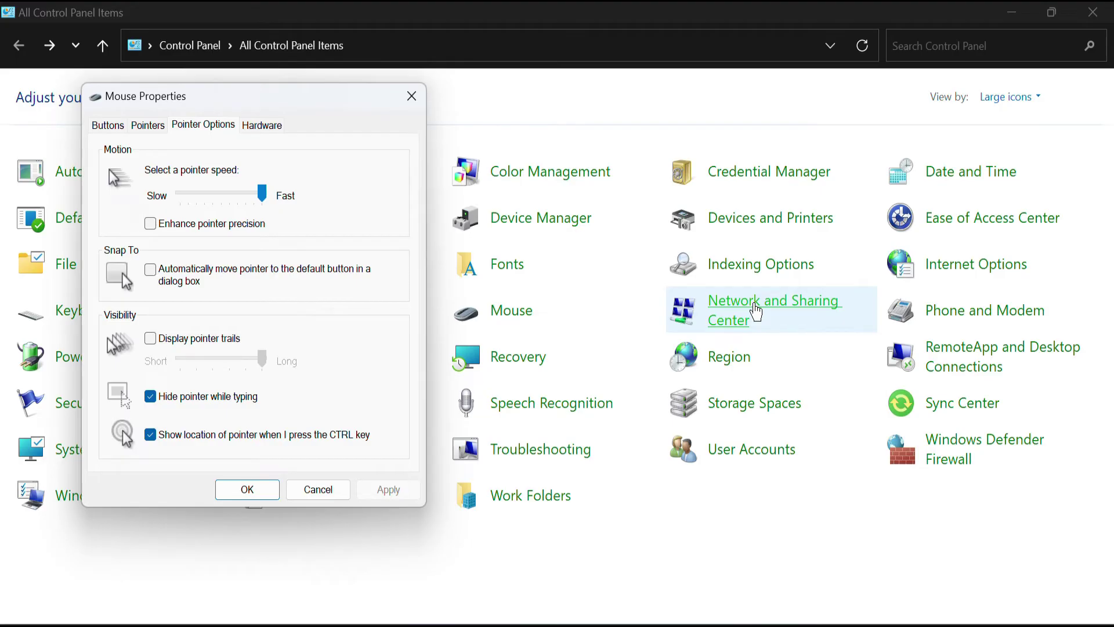
key(Tab)
click(260, 487)
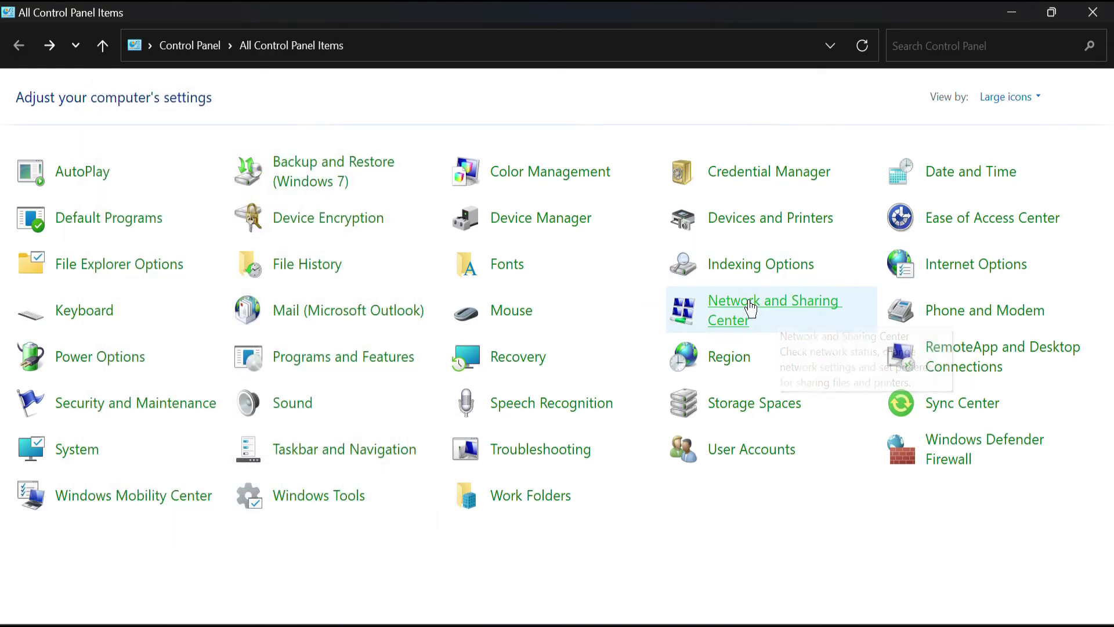
Reopen the Mouse pointer options, test the CTRL pointer locator, and clear its option.
click(513, 313)
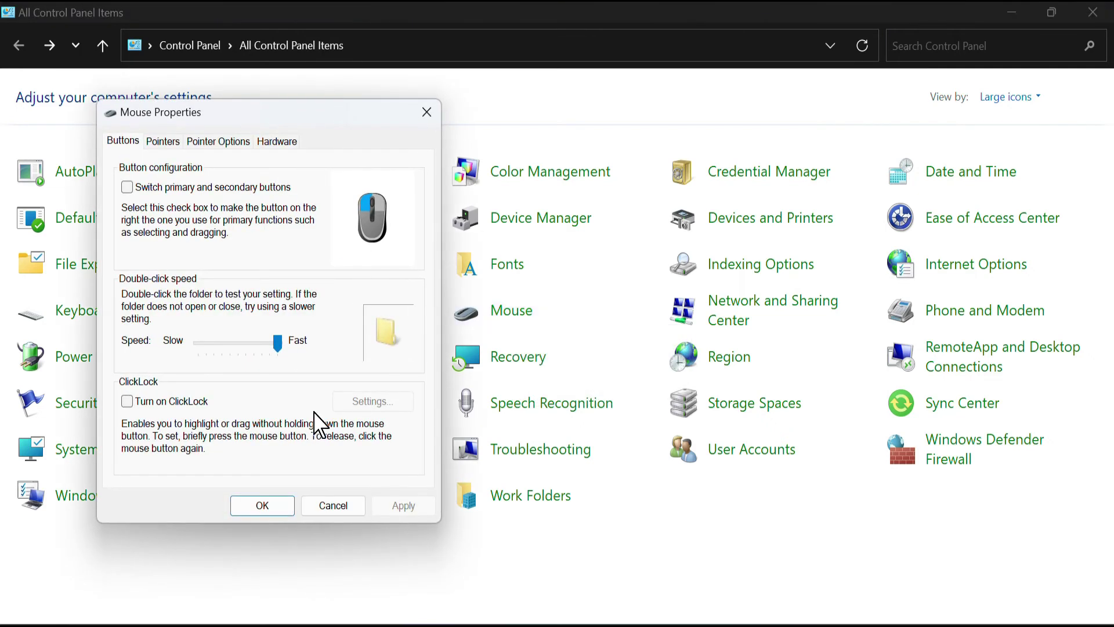
click(244, 152)
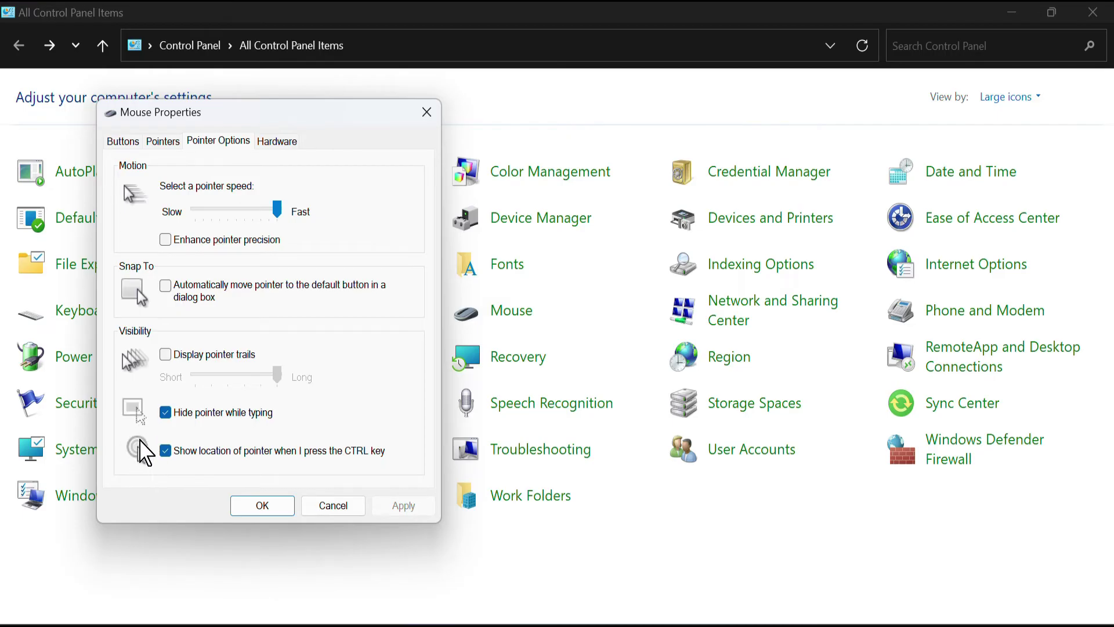
click(166, 450)
key(ctrl)
click(173, 448)
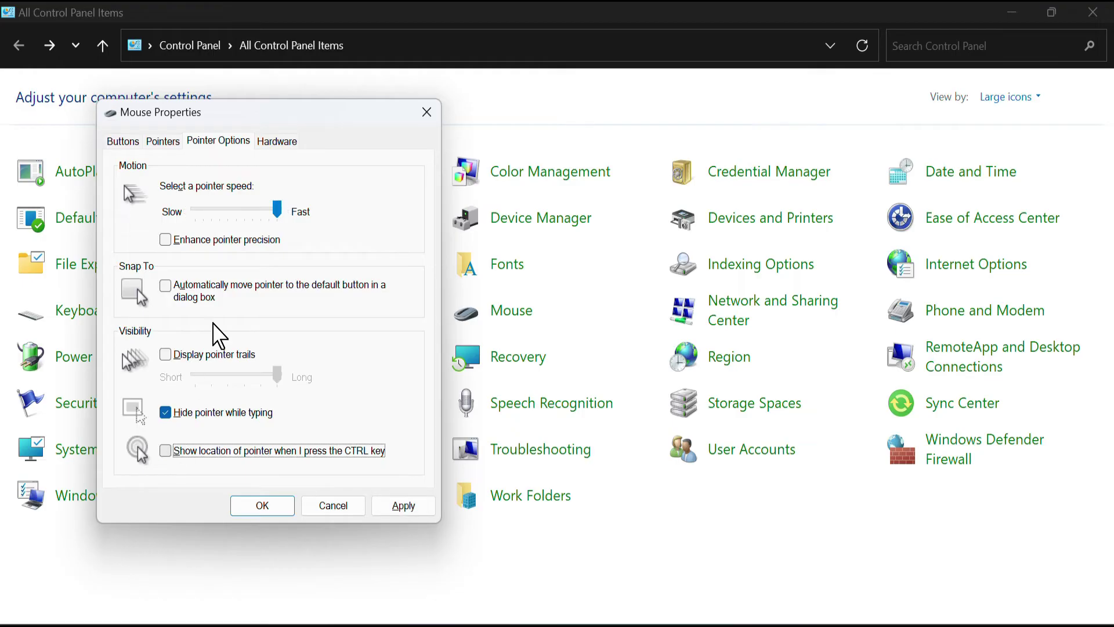
Examine the mouse hardware details and the ELAN Input Device's status, and cancel out of the Mouse properties.
click(277, 142)
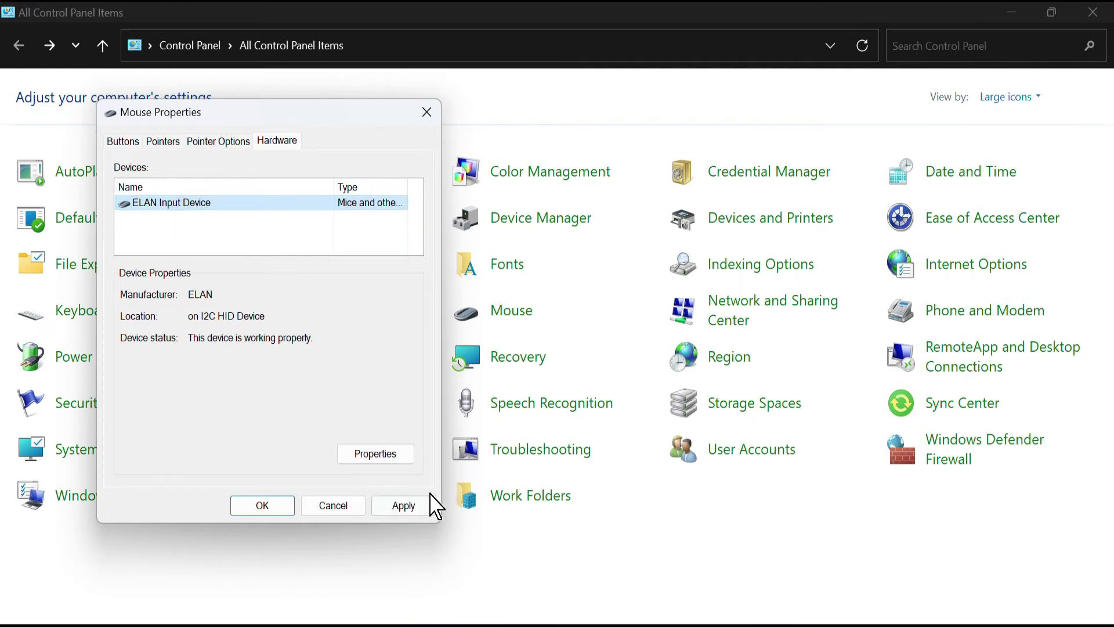
click(378, 455)
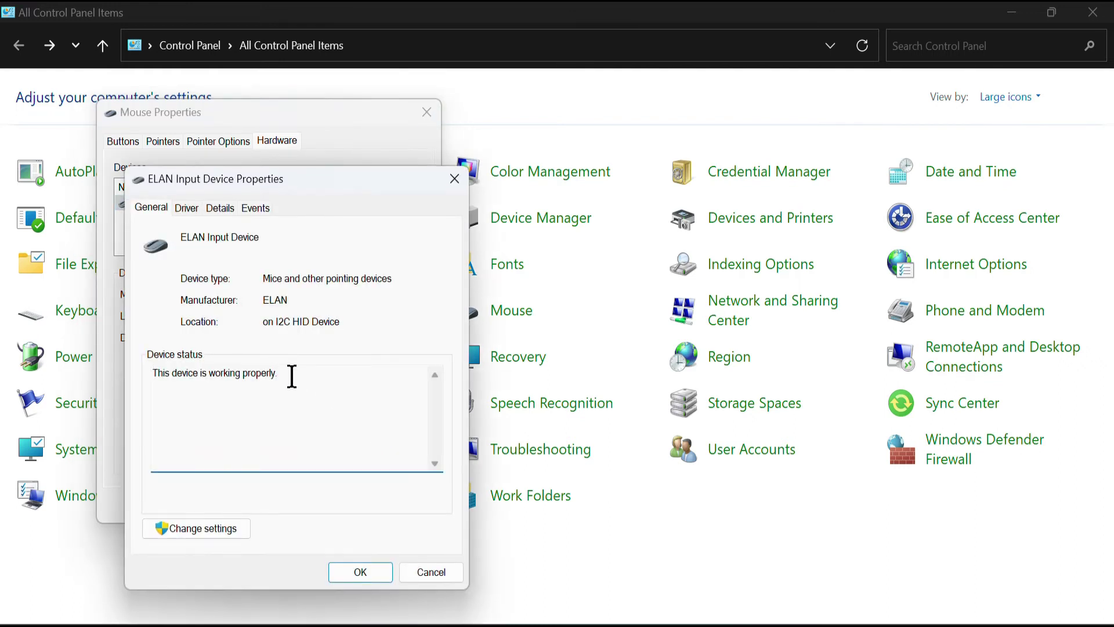
drag(289, 376, 103, 380)
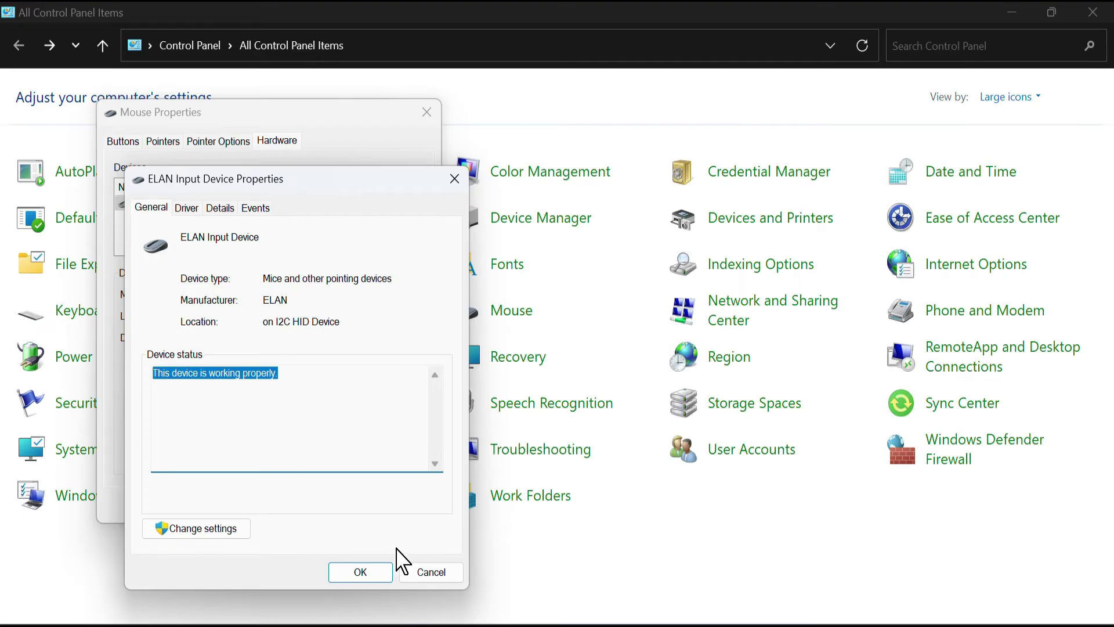
click(422, 573)
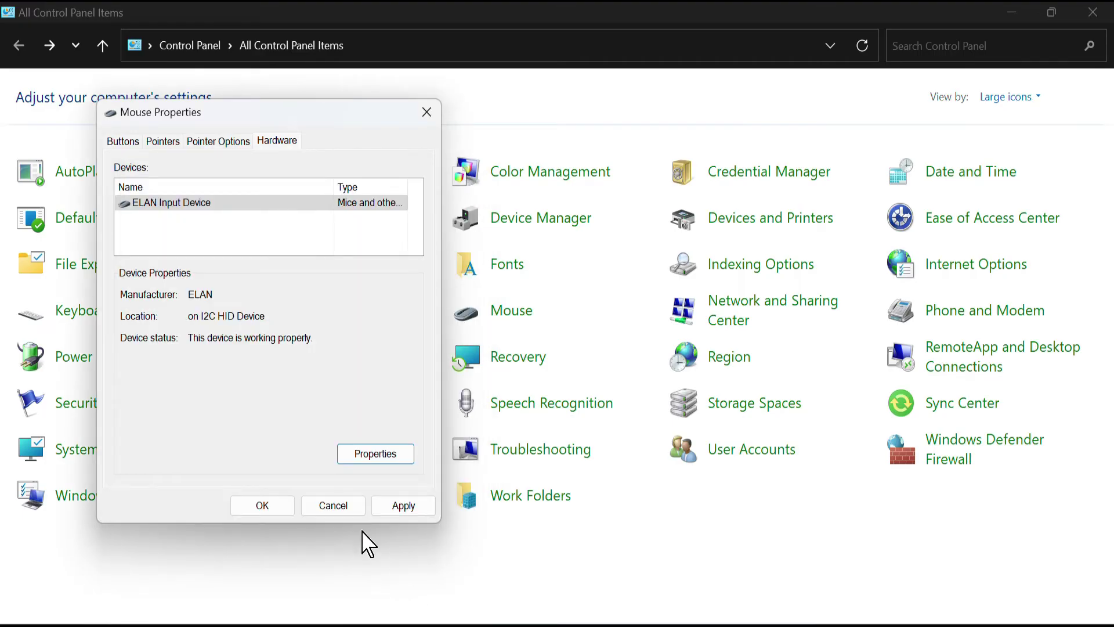
click(331, 507)
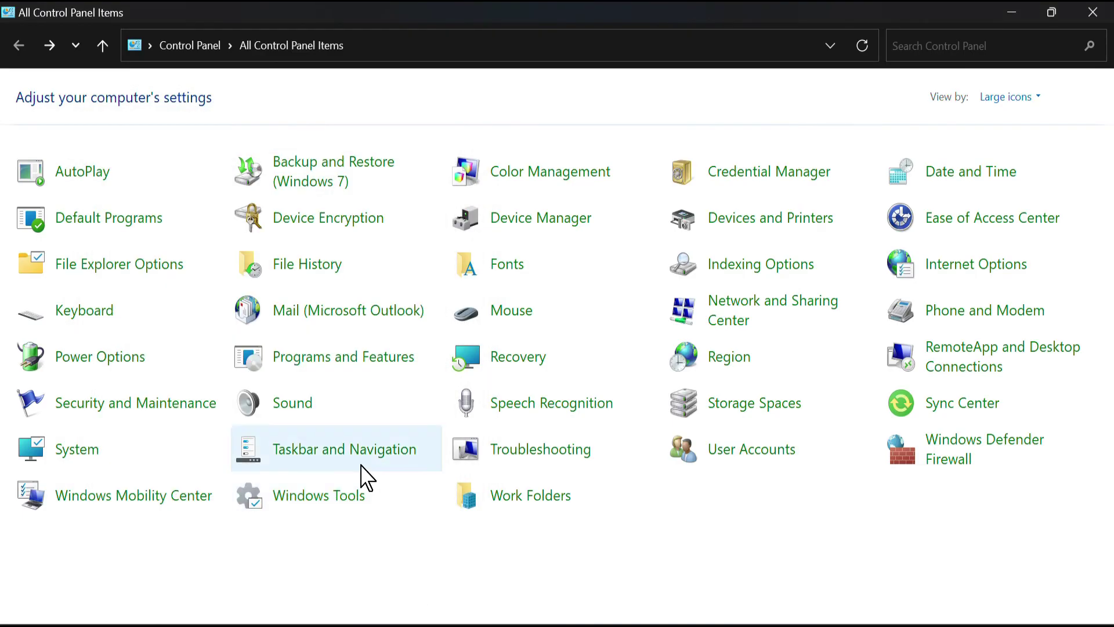
View the Network and Sharing Center and return to the list of all Control Panel items.
click(732, 315)
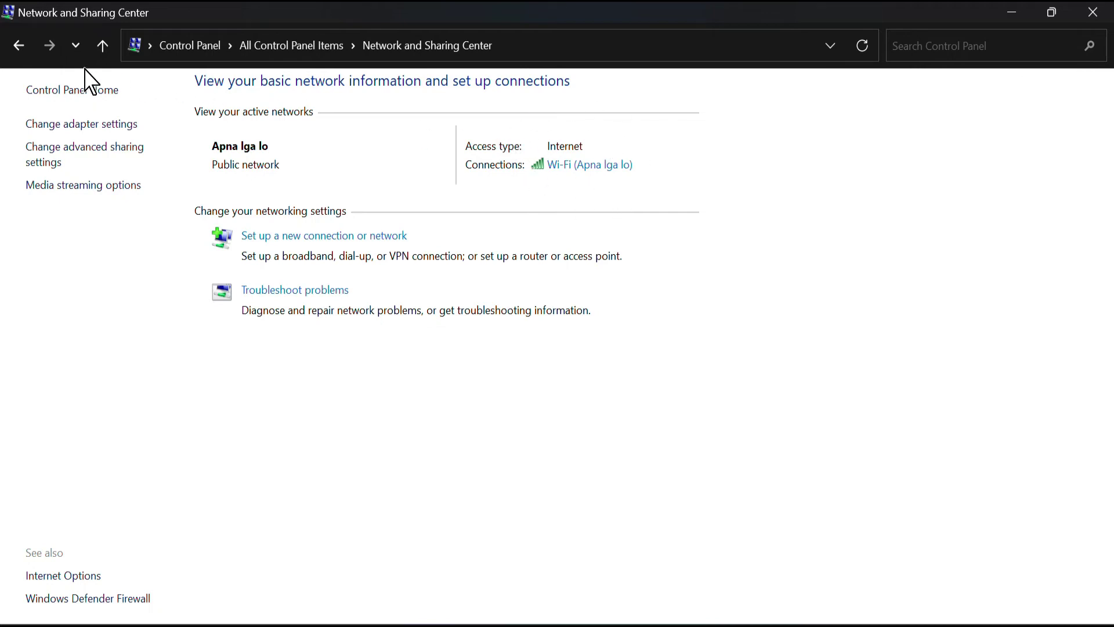
click(19, 46)
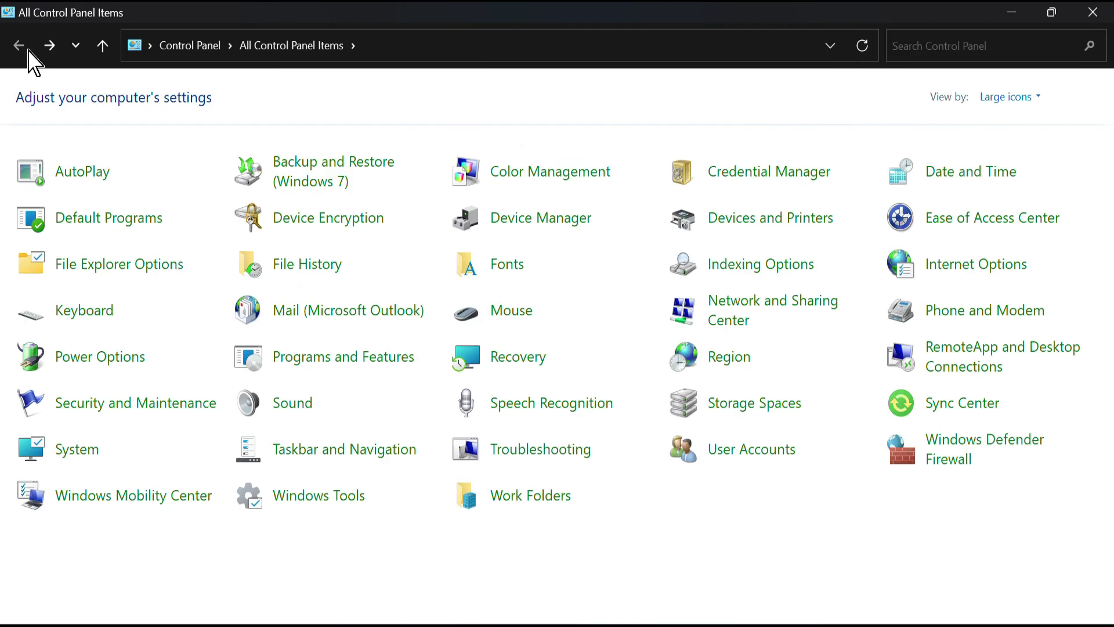
Examine the Phone and Modem location information, including the country list and area code field, and cancel it without entering anything.
click(1001, 314)
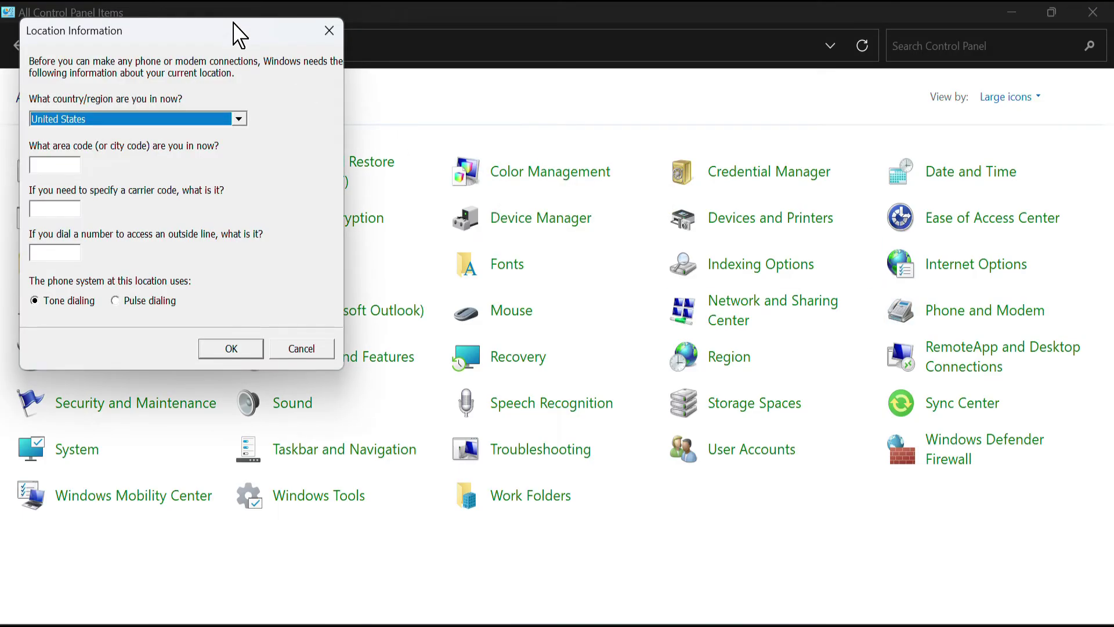
drag(248, 47, 515, 182)
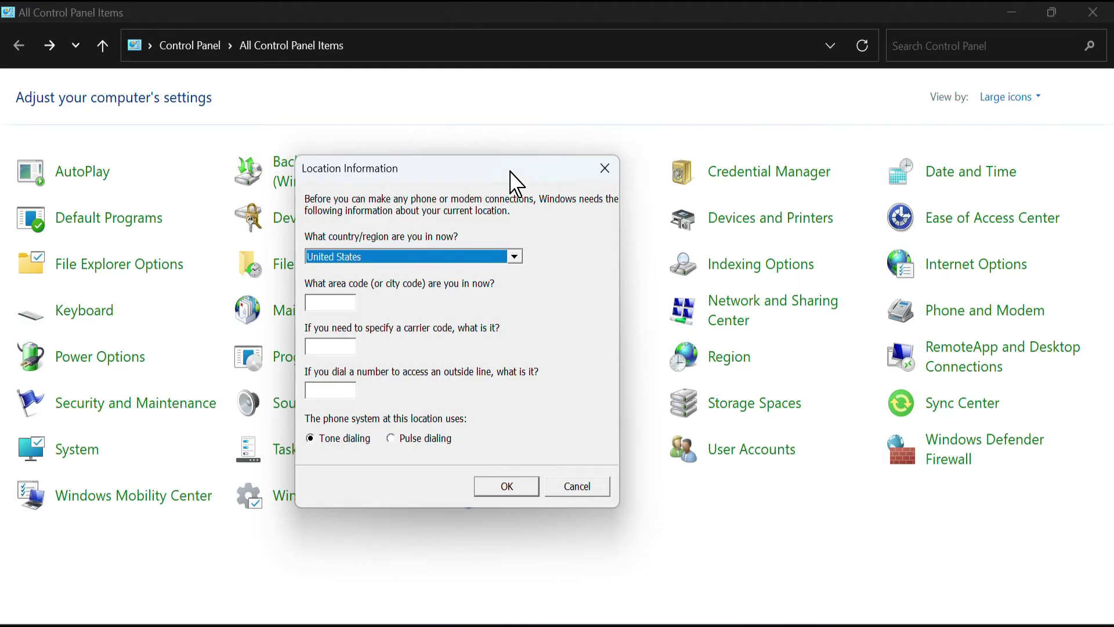
click(384, 259)
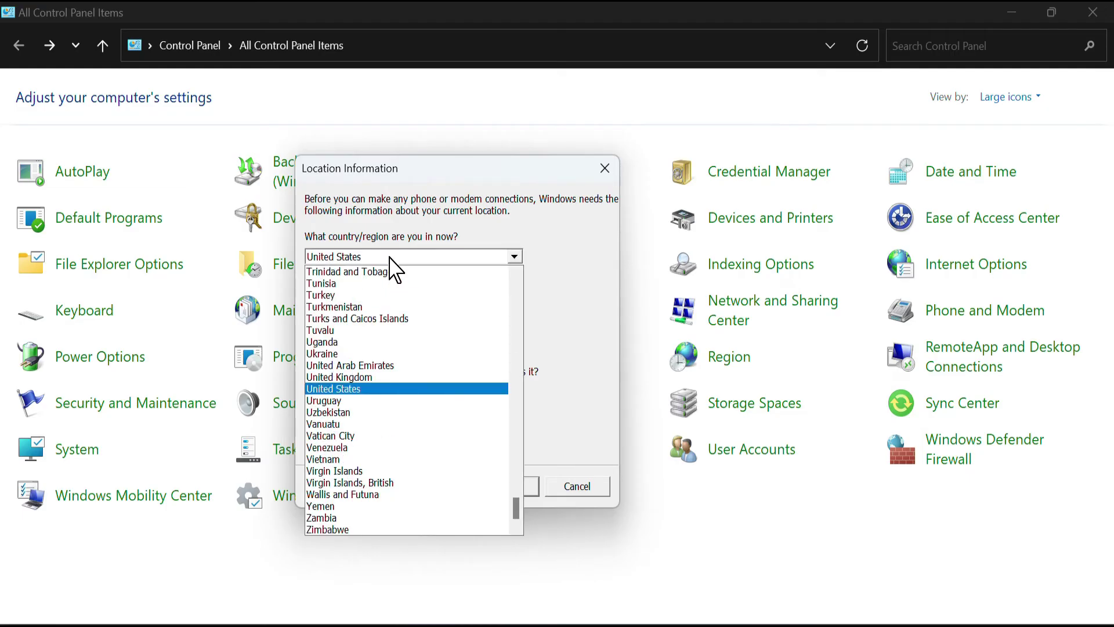
click(539, 200)
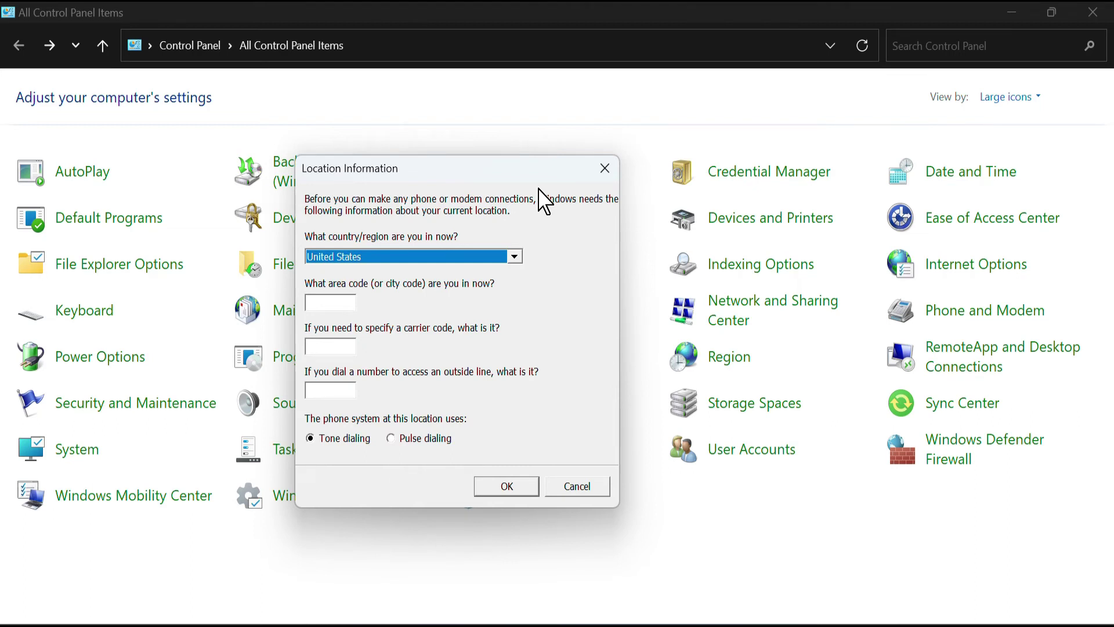
click(605, 168)
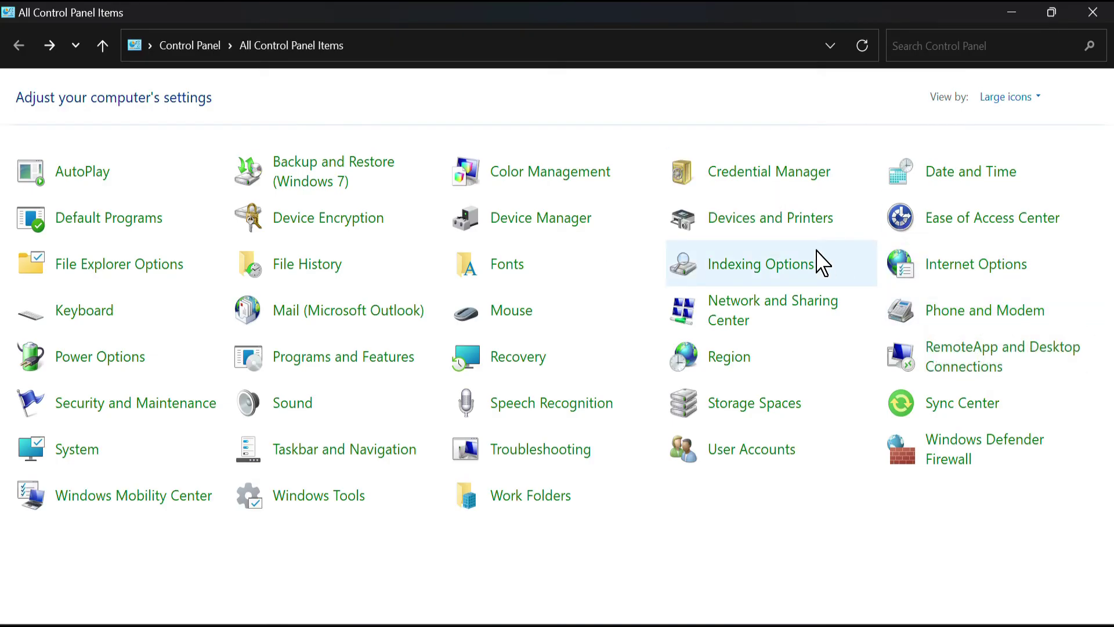
click(968, 322)
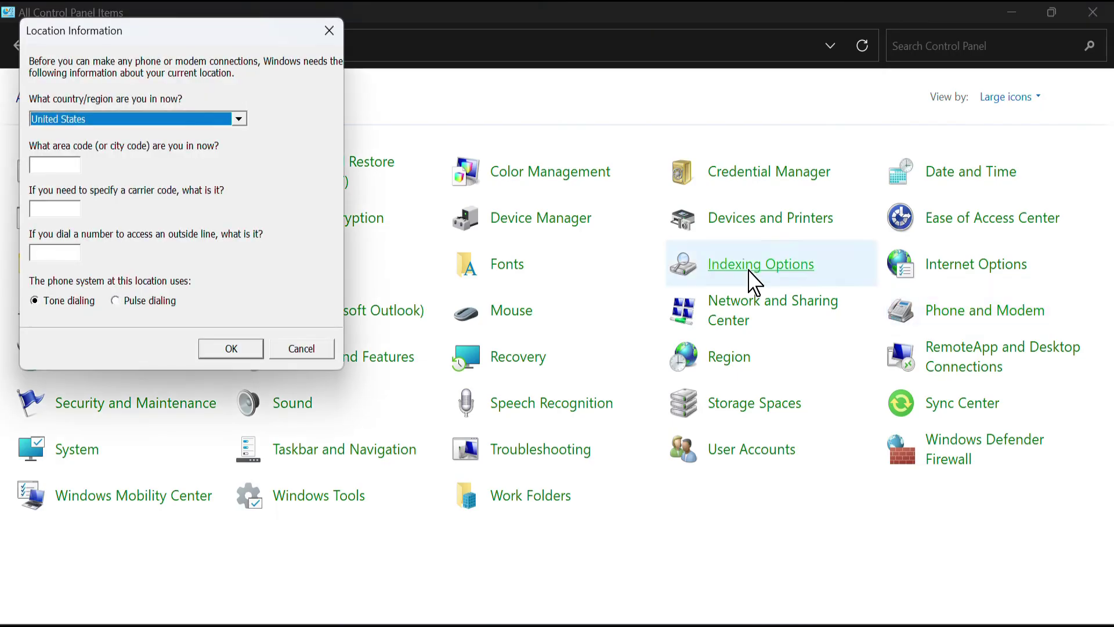
click(60, 165)
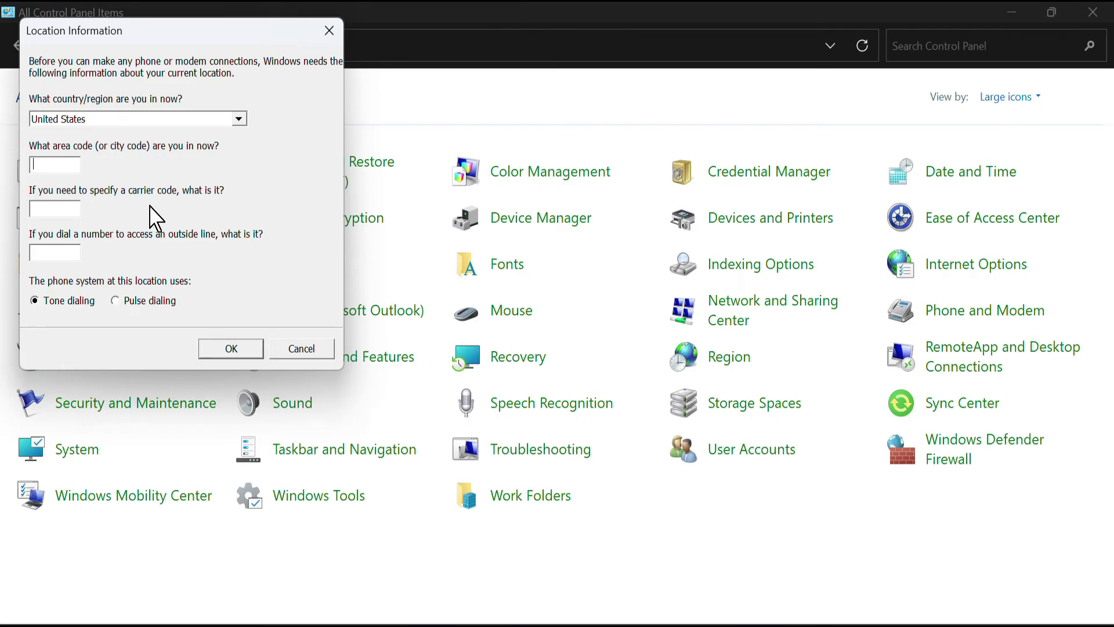
click(297, 347)
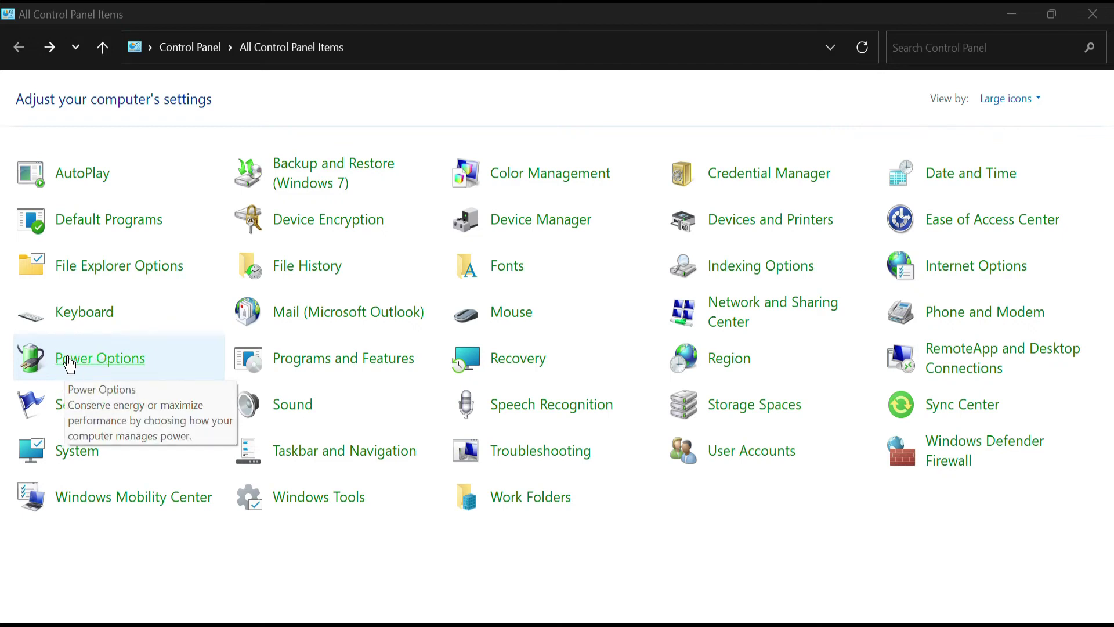
Open the power button settings in Power Options and choose Sleep for pressing the power button on battery.
click(94, 363)
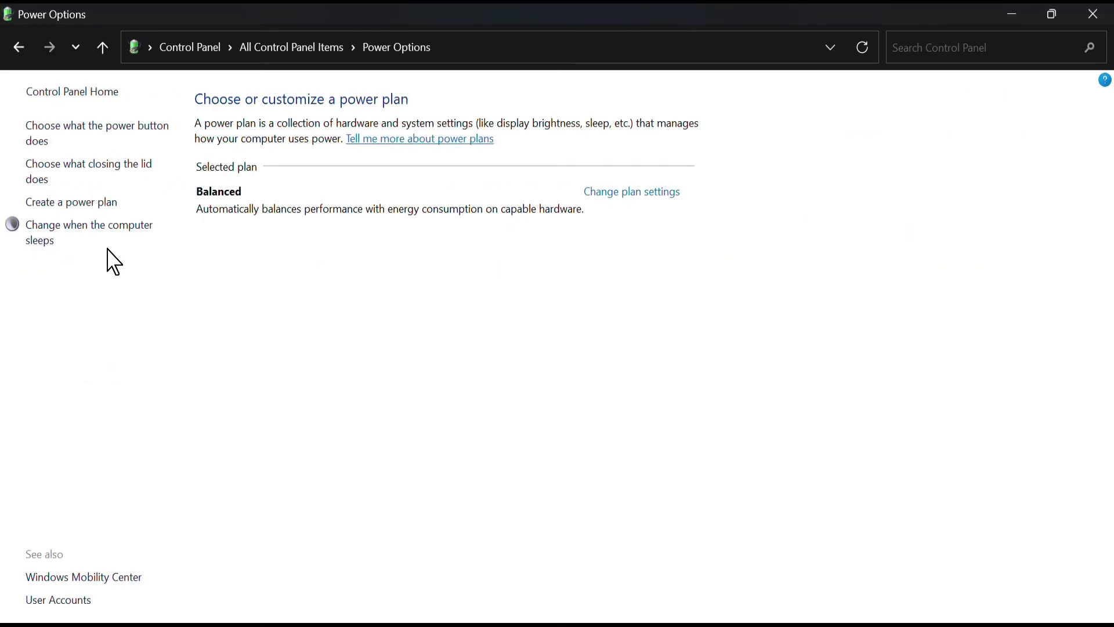
click(103, 140)
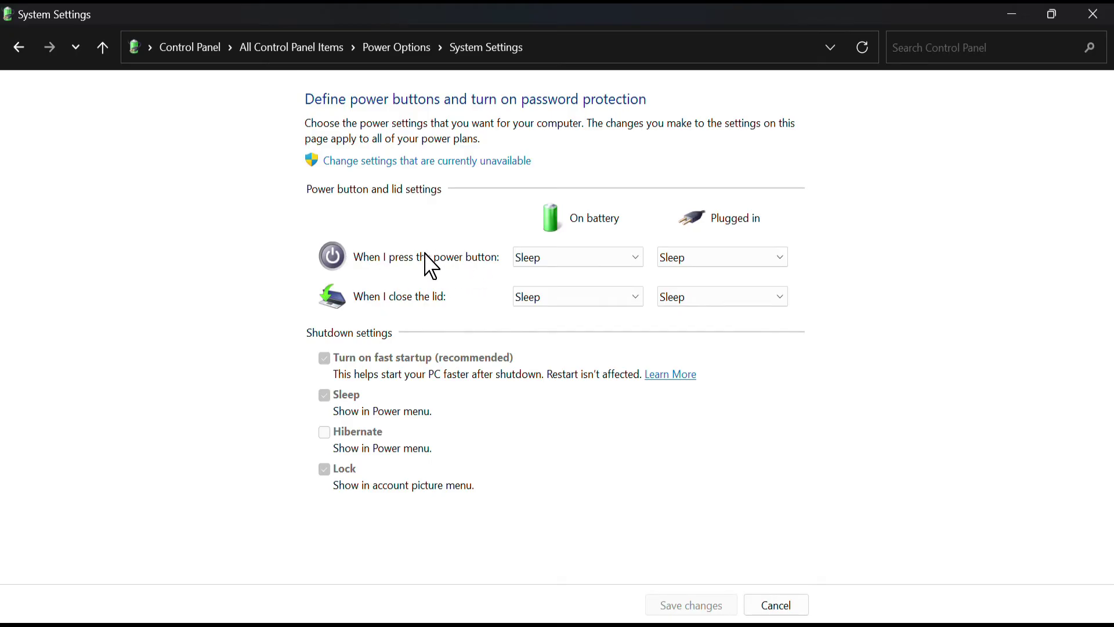
click(551, 272)
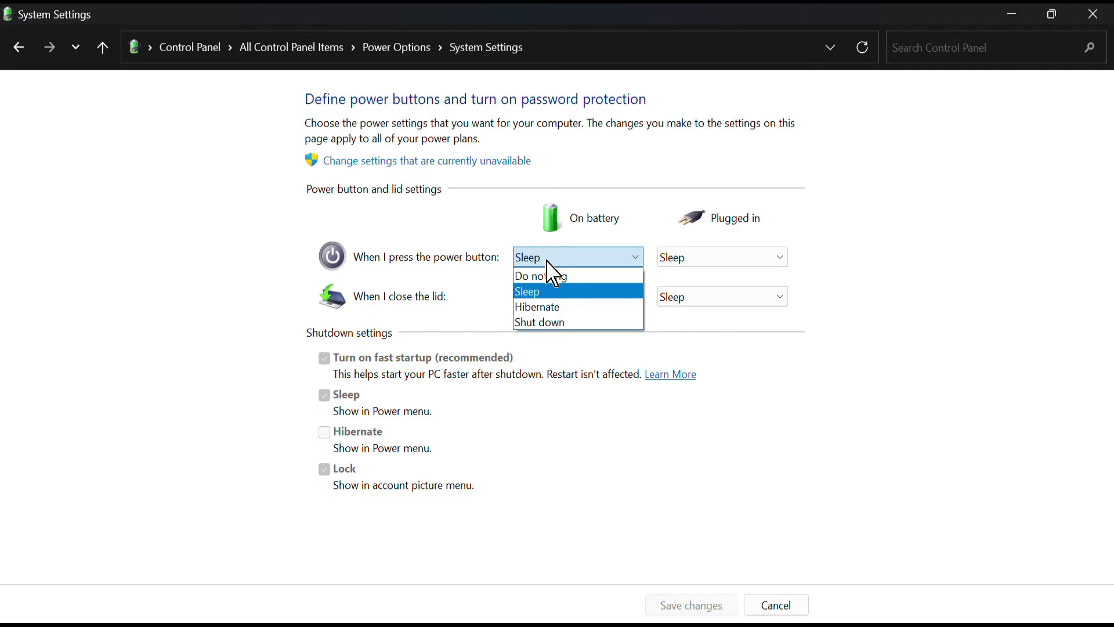
click(564, 291)
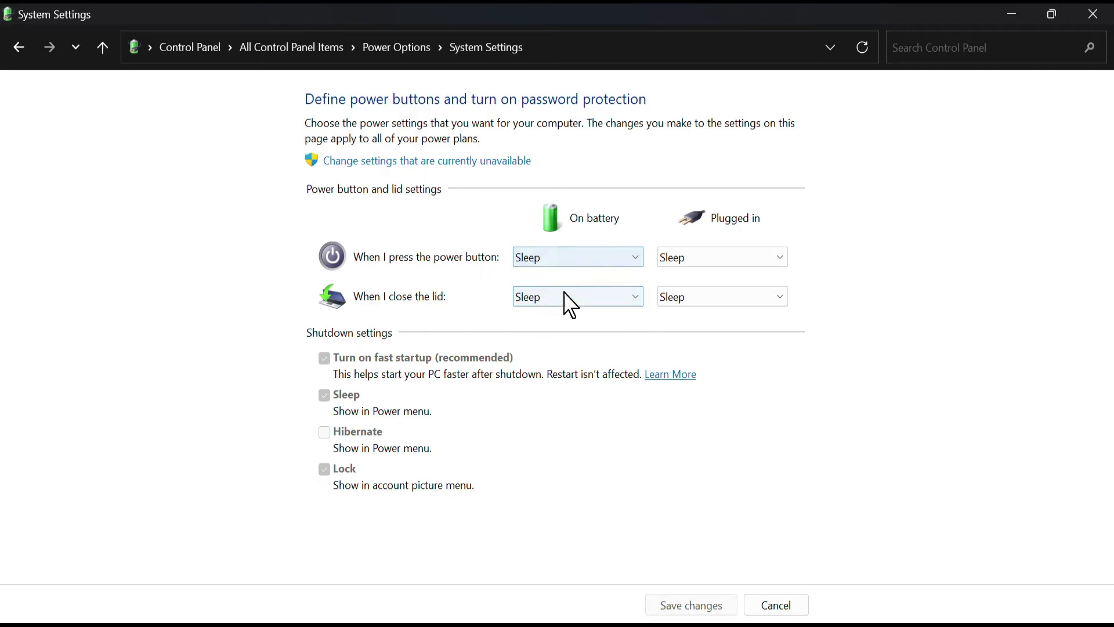
Set pressing the power button to Shut down both on battery and plugged in, and save the changes.
click(578, 262)
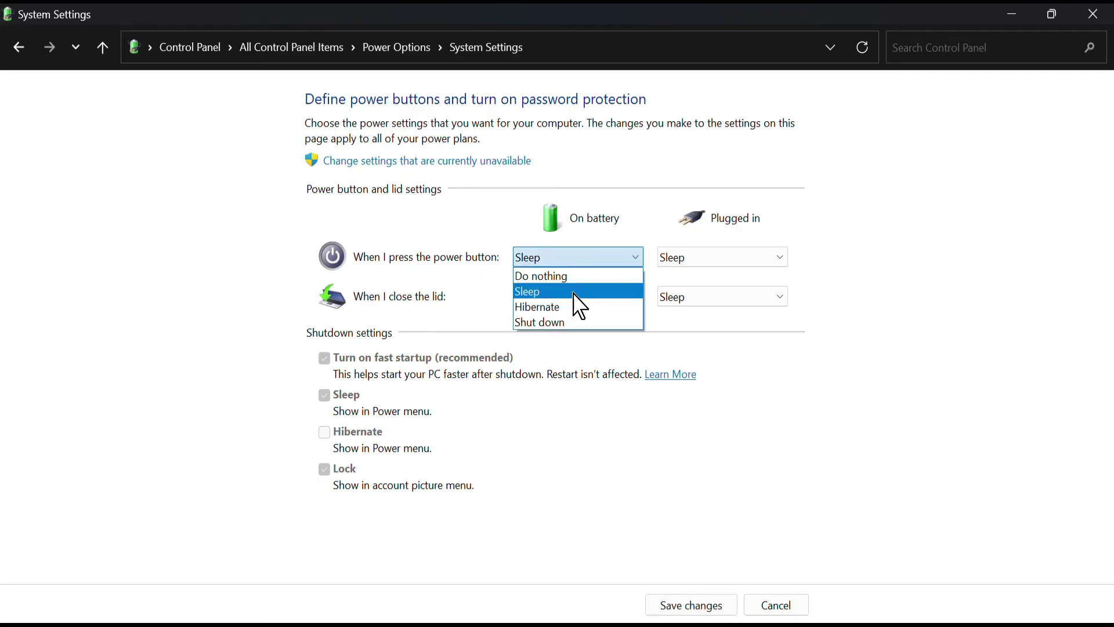
click(556, 323)
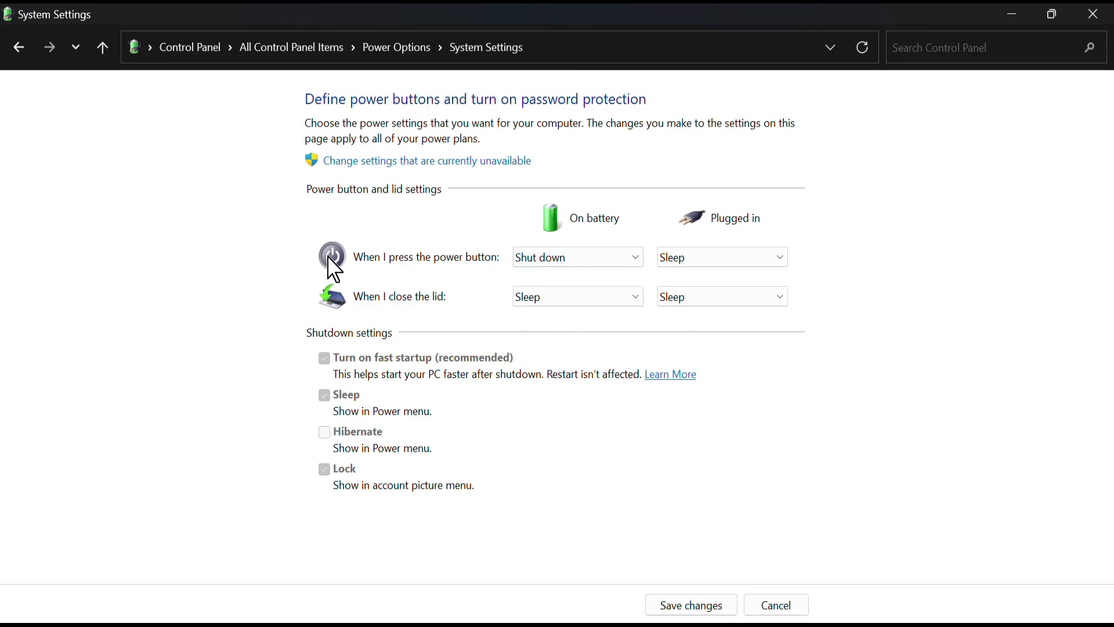
click(700, 259)
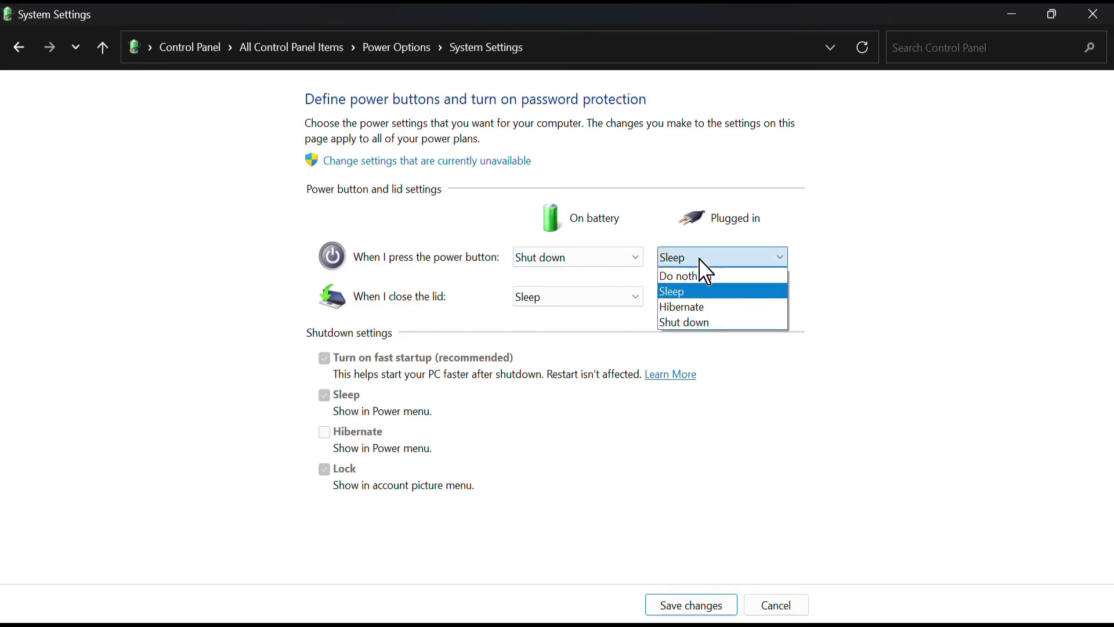
click(708, 323)
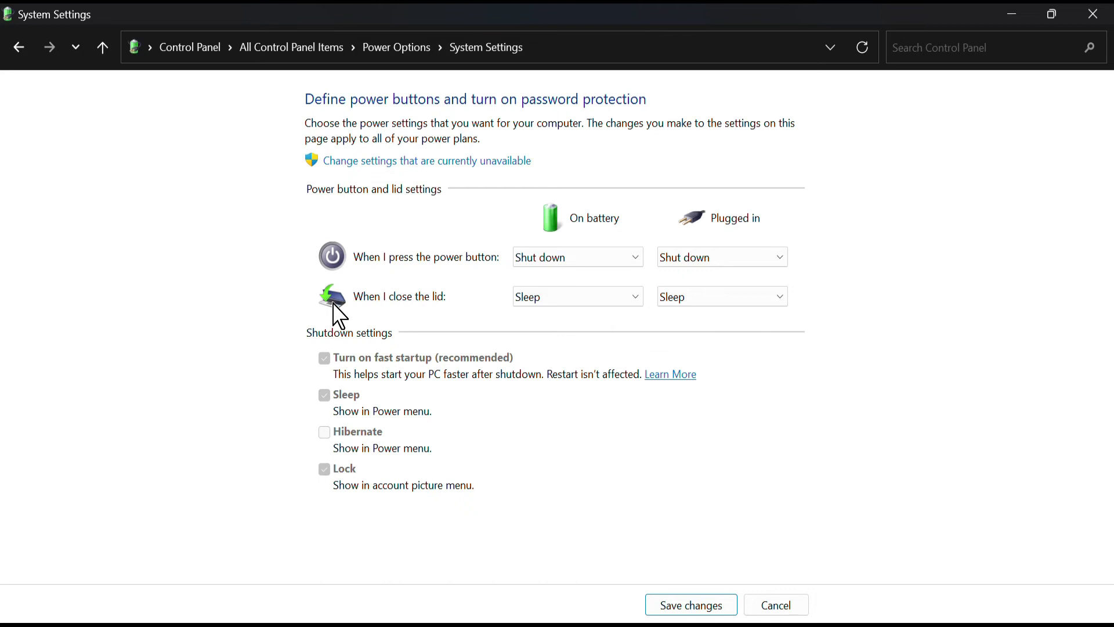
click(525, 296)
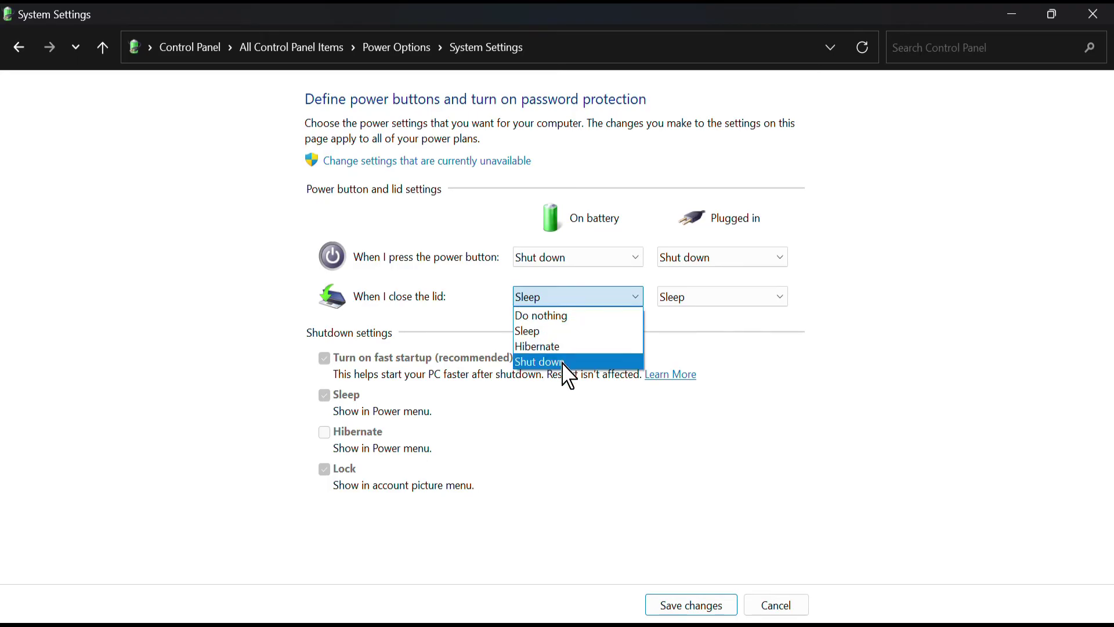
click(684, 346)
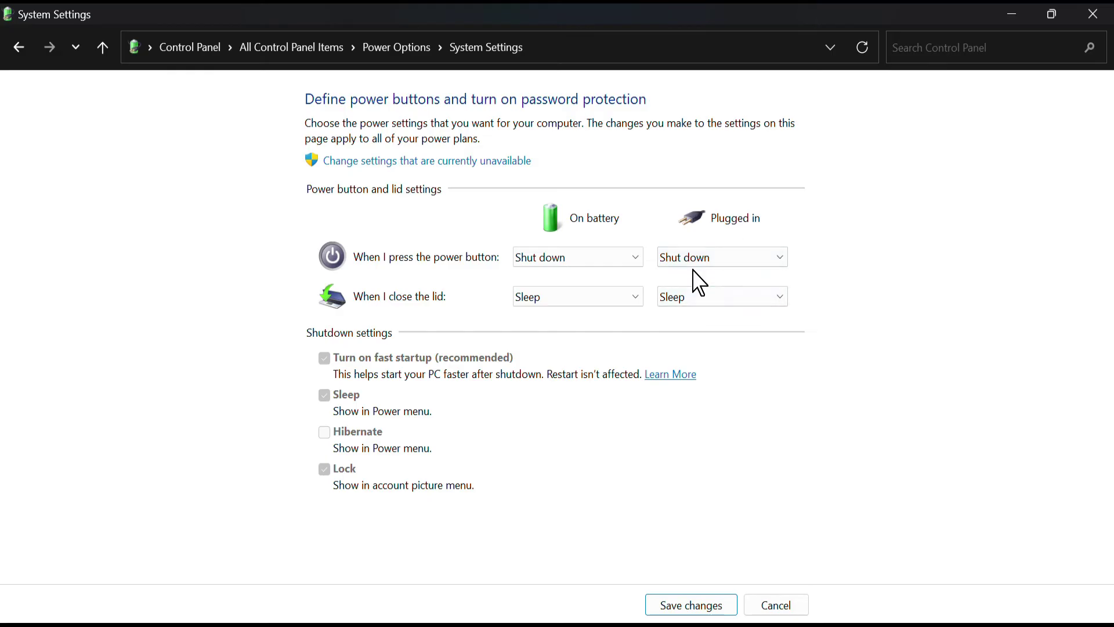
click(688, 605)
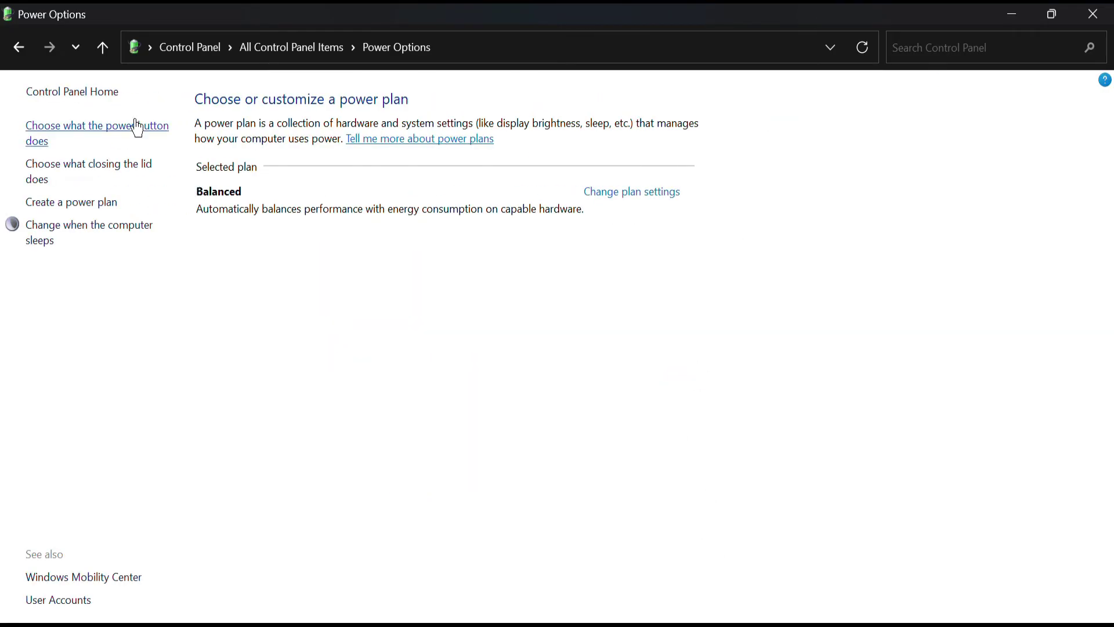
Return to the list of all Control Panel items and open Programs and Features.
click(18, 51)
click(18, 51)
click(18, 51)
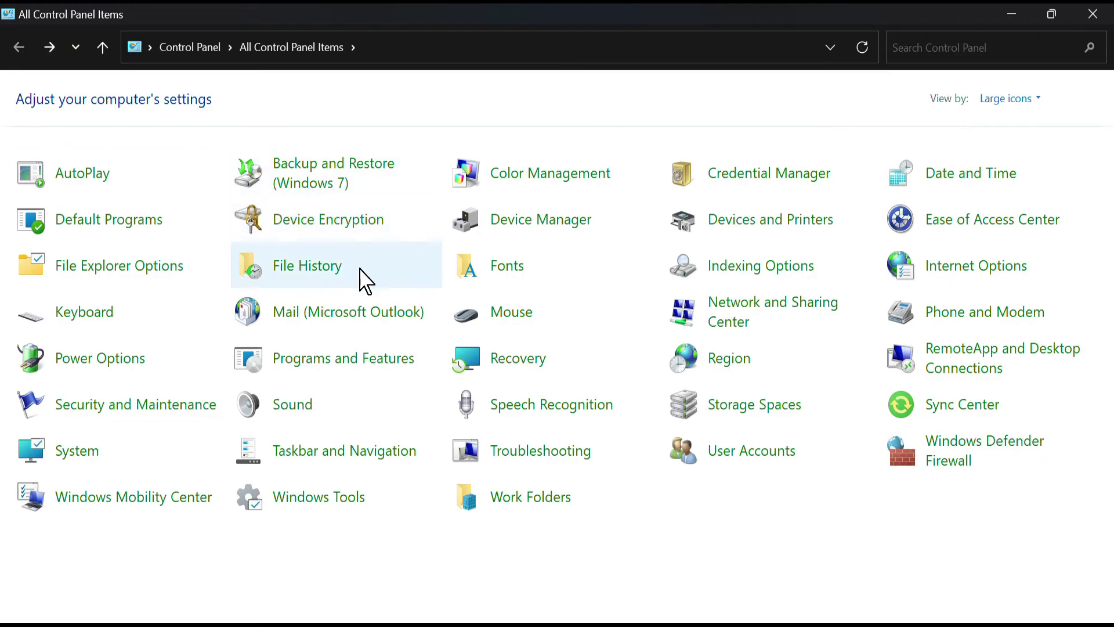
click(297, 365)
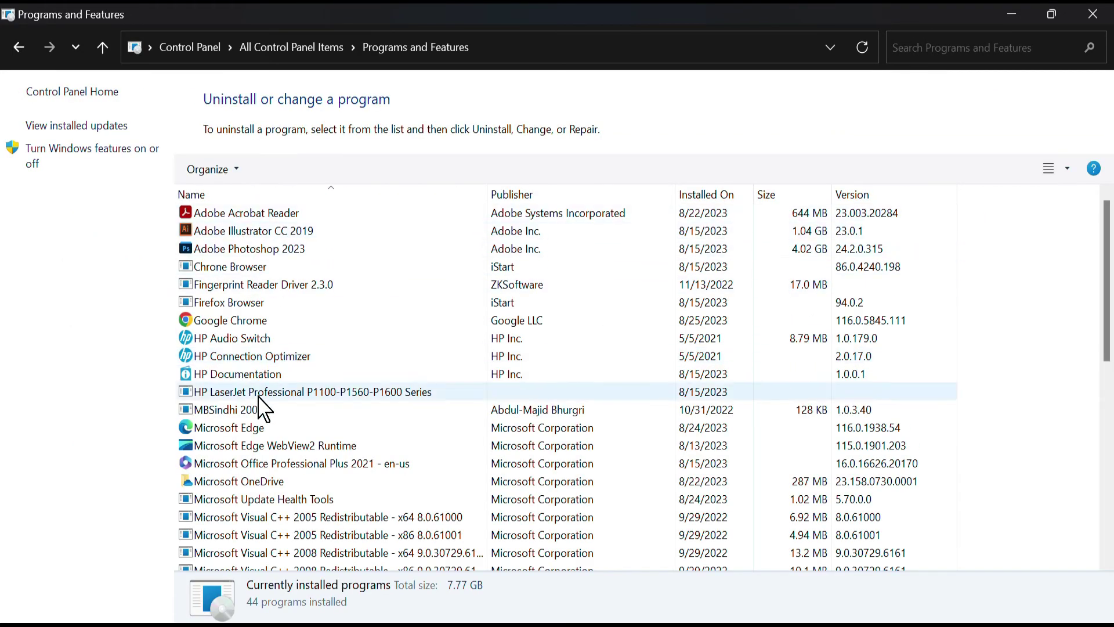
Look through the installed programs from Adobe Acrobat Reader to Zapya PC, and return to all Control Panel items.
click(233, 230)
click(273, 252)
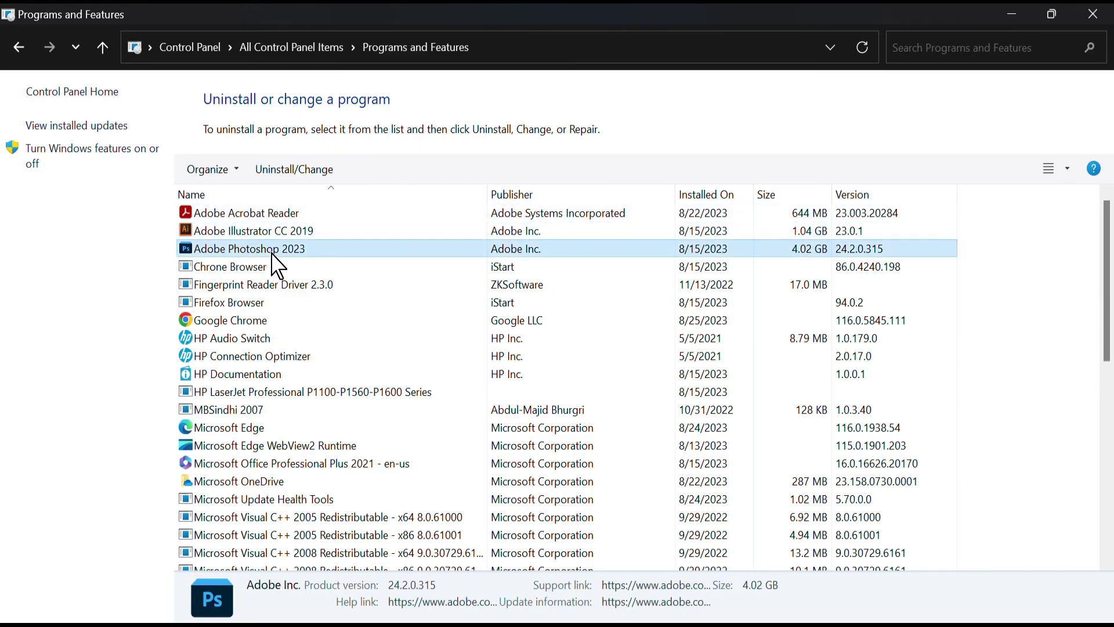
click(274, 266)
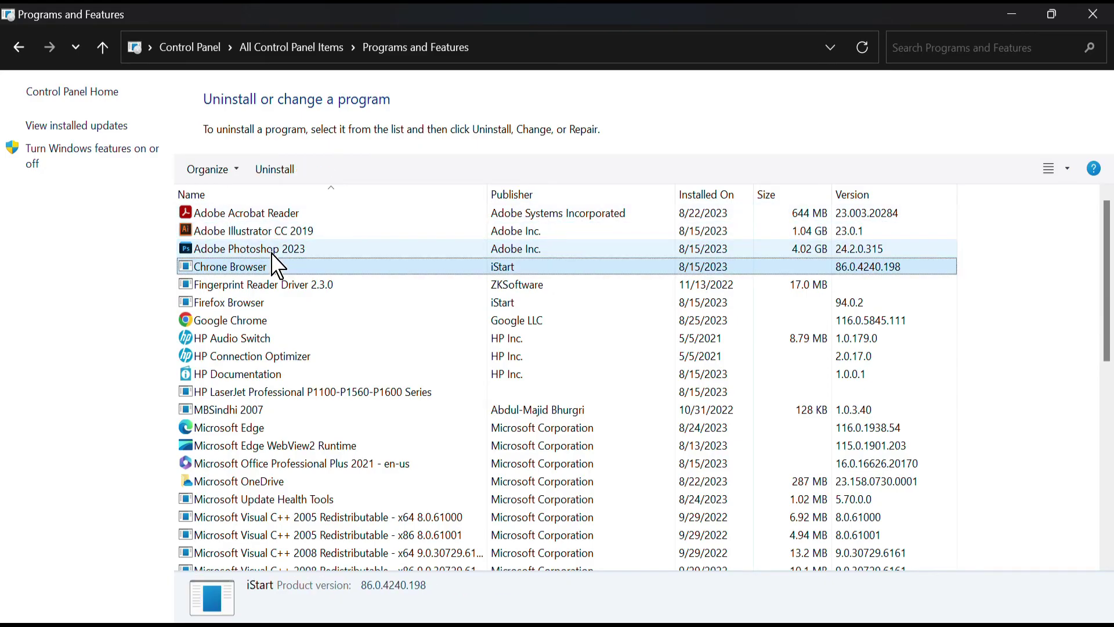
key(Down)
key(Down)
key(Down)
key(Down)
key(Down)
key(Down)
key(Down)
key(Down)
key(Down)
key(Down)
key(Down)
key(Down)
key(Down)
key(Down)
key(Down)
key(Down)
key(Down)
key(Down)
key(Down)
key(Down)
key(Down)
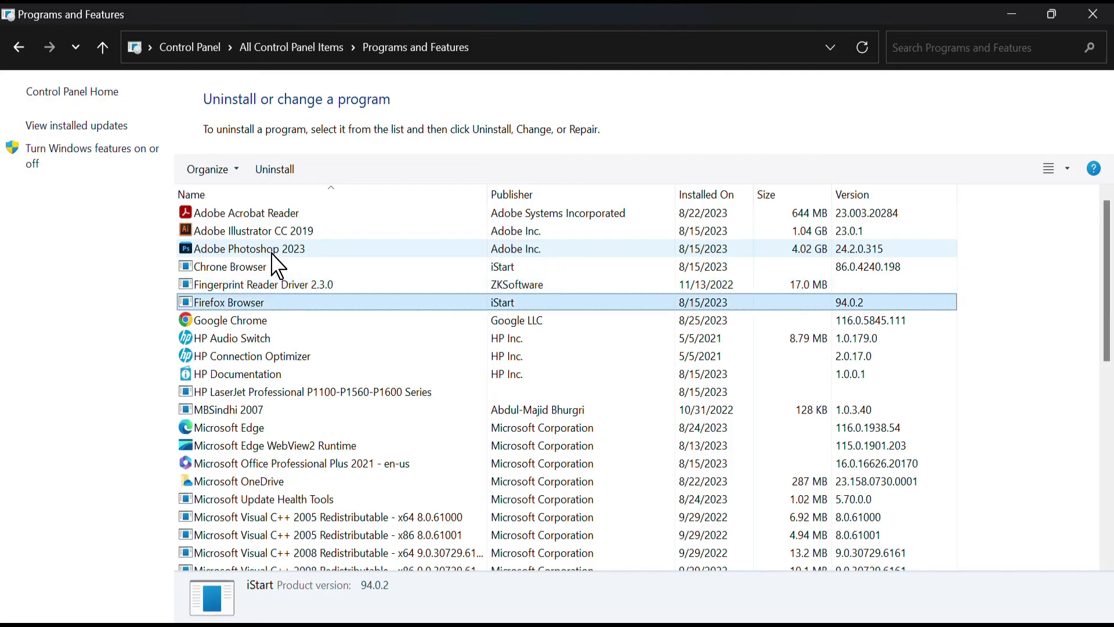
key(Down)
key(Down)
key(Down)
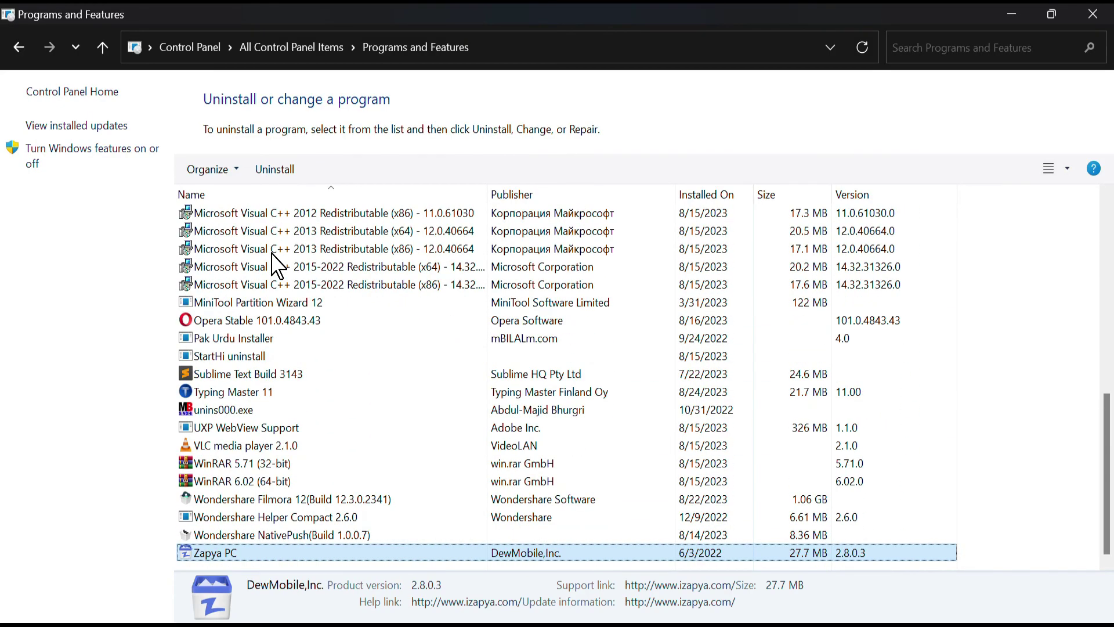
key(Up)
key(Up)
key(Up)
key(Up)
key(Up)
key(Up)
key(Up)
key(Up)
key(Up)
key(Up)
key(Up)
key(Up)
key(Up)
key(Up)
key(Up)
key(Up)
key(Up)
key(Up)
key(Up)
key(Up)
key(Up)
key(Up)
key(Up)
key(Up)
key(Up)
key(Up)
key(Up)
key(Up)
key(Up)
key(Up)
key(Up)
key(Up)
key(Up)
key(Up)
key(Up)
key(Up)
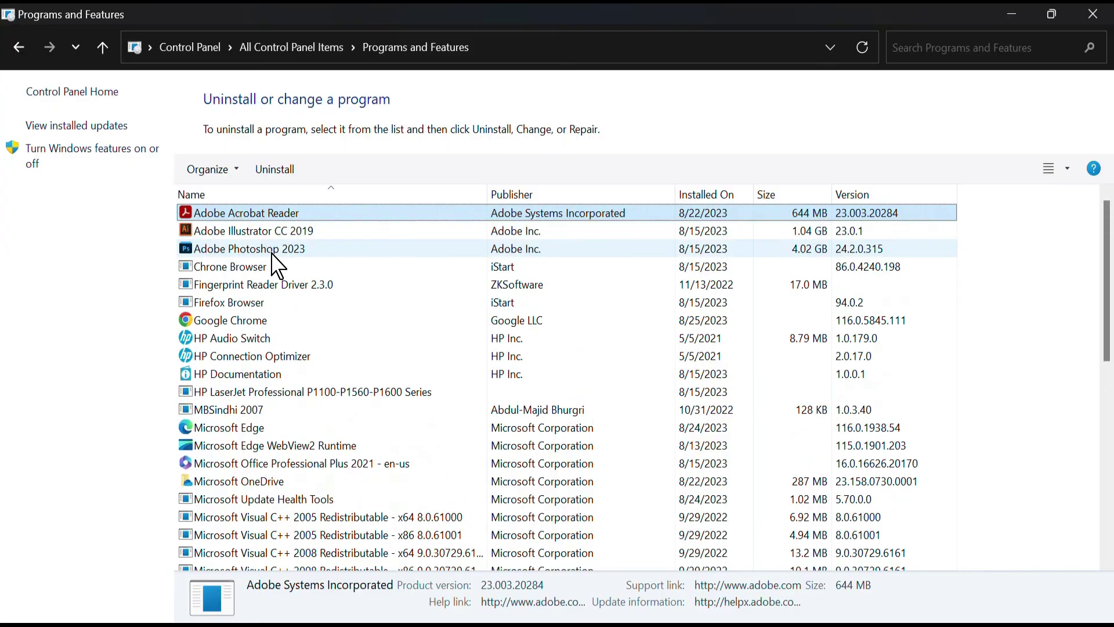
key(Down)
key(Down)
key(Down)
key(Down)
key(Down)
key(Down)
key(Down)
key(Down)
key(Down)
key(Down)
key(Down)
key(Down)
key(Down)
key(Down)
key(Down)
key(Down)
key(Down)
key(Down)
key(Down)
key(Down)
key(Down)
key(Down)
key(Down)
key(Down)
key(Down)
key(Down)
key(Down)
key(Down)
key(Down)
key(Down)
key(Down)
key(Down)
key(Down)
key(Down)
key(Down)
key(Down)
key(Down)
key(Down)
key(Down)
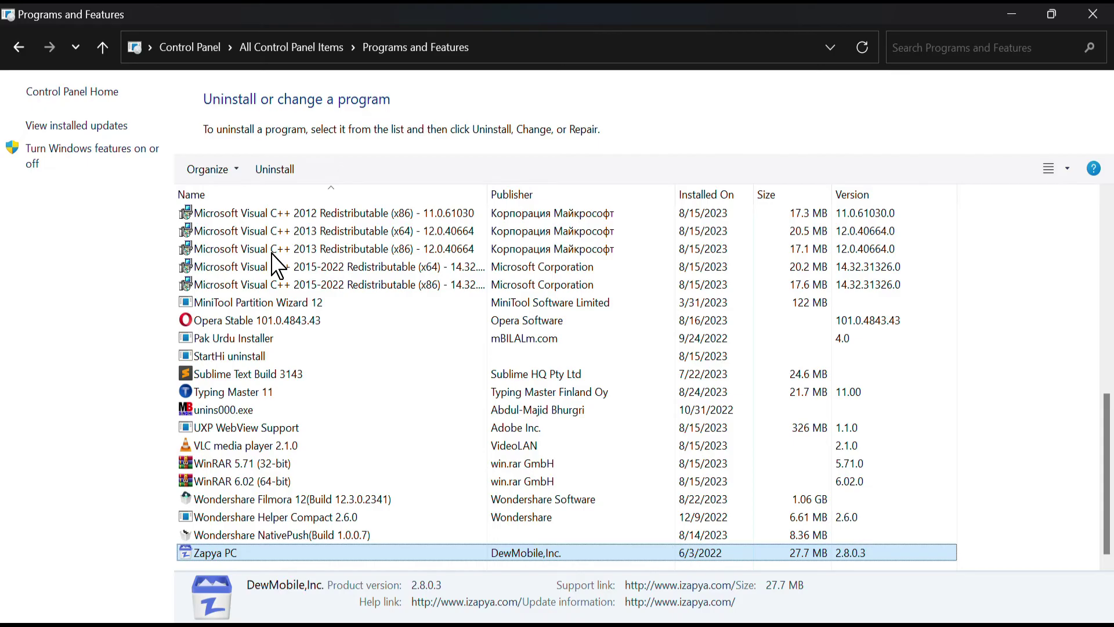
key(Up)
key(Up)
key(Up)
key(Up)
key(Up)
key(Up)
key(Up)
key(Up)
key(Up)
key(Up)
key(Up)
key(Up)
key(Up)
key(Up)
key(Up)
key(Up)
key(Up)
key(Up)
key(Up)
key(Up)
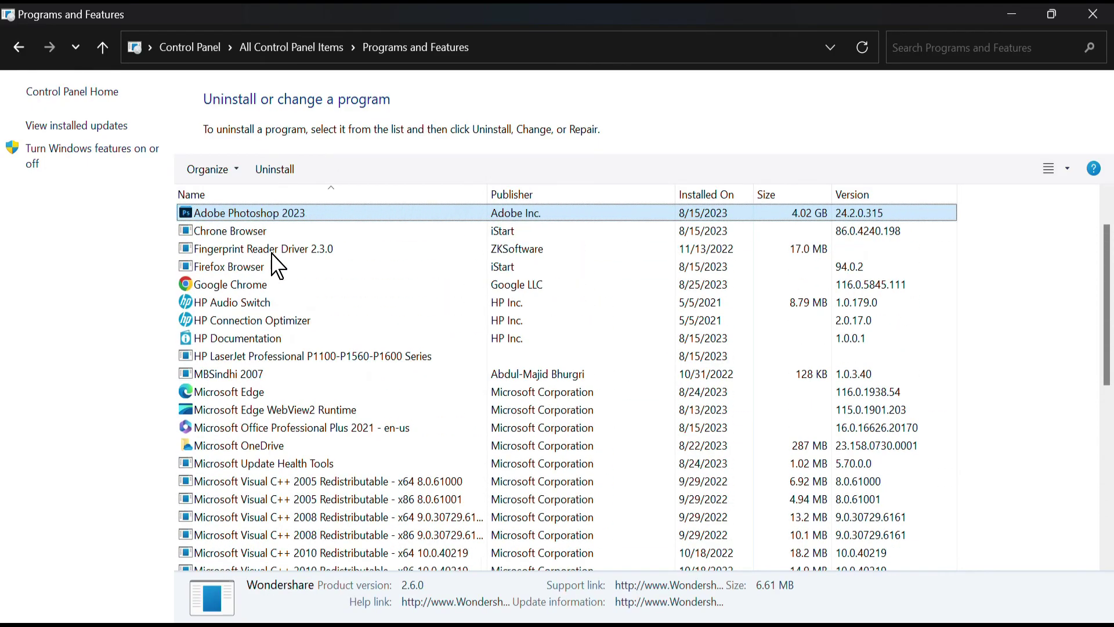
key(Up)
key(Up)
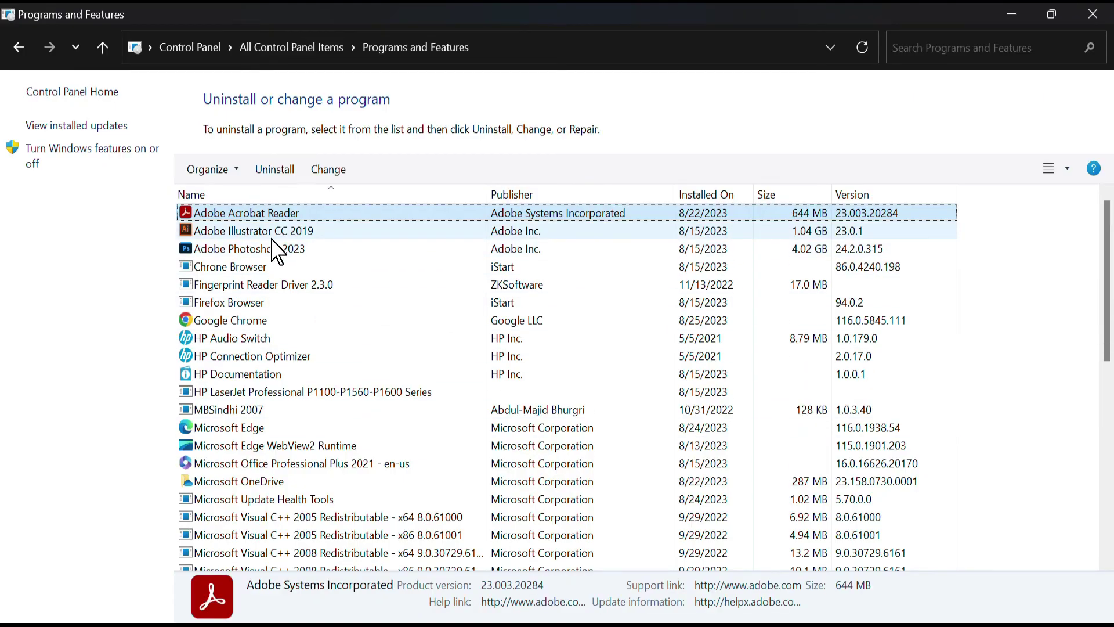
click(292, 235)
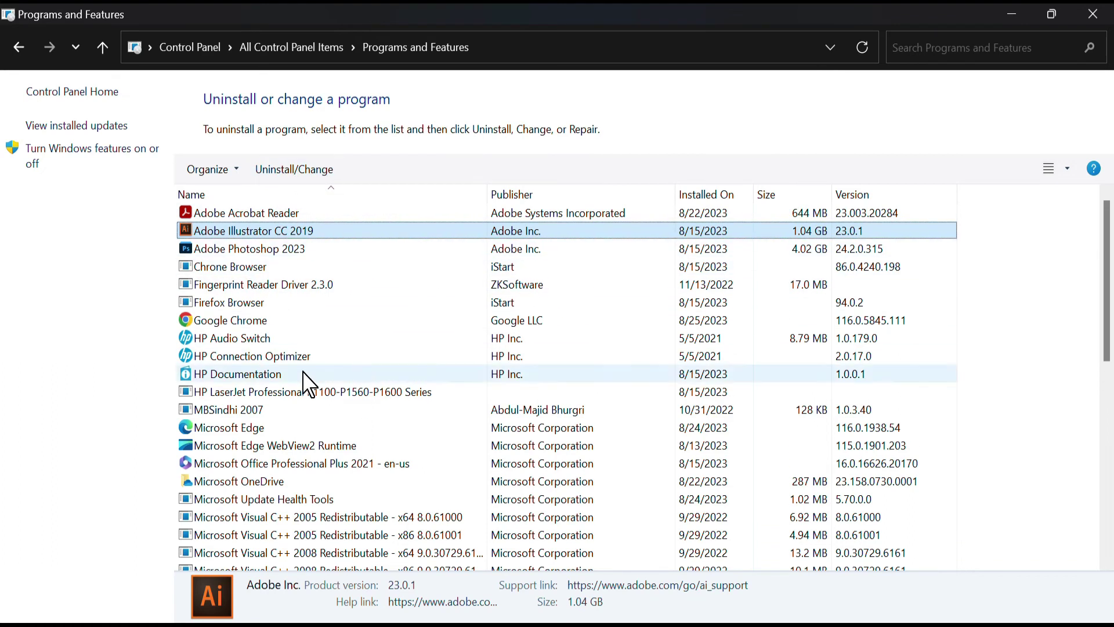
click(20, 54)
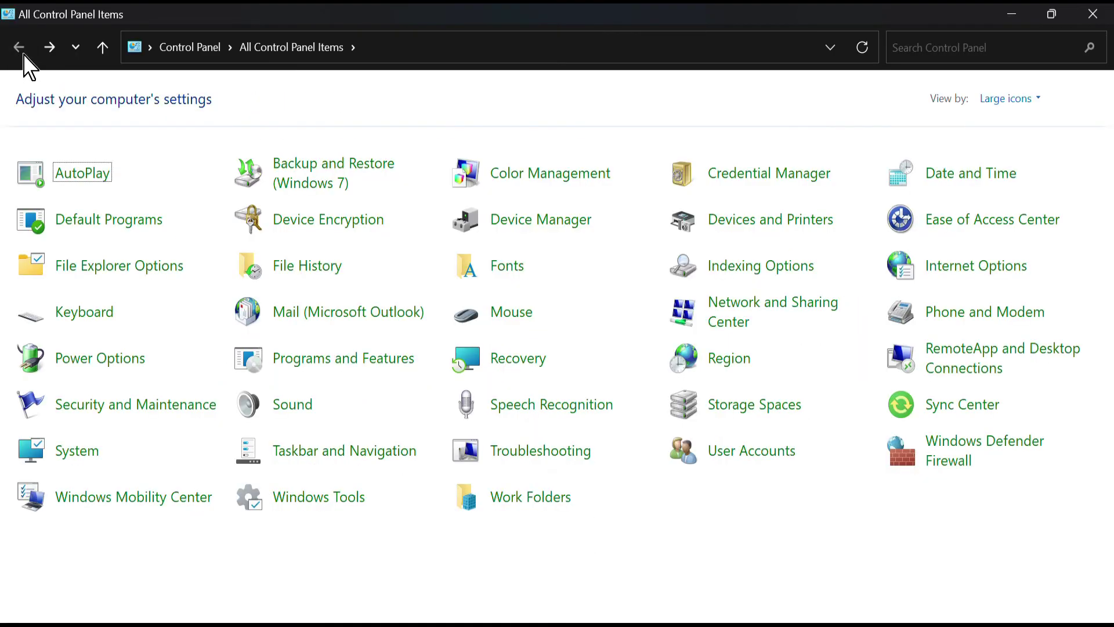
View the advanced recovery tools in Recovery, including creating a recovery drive, and return to all Control Panel items.
click(502, 358)
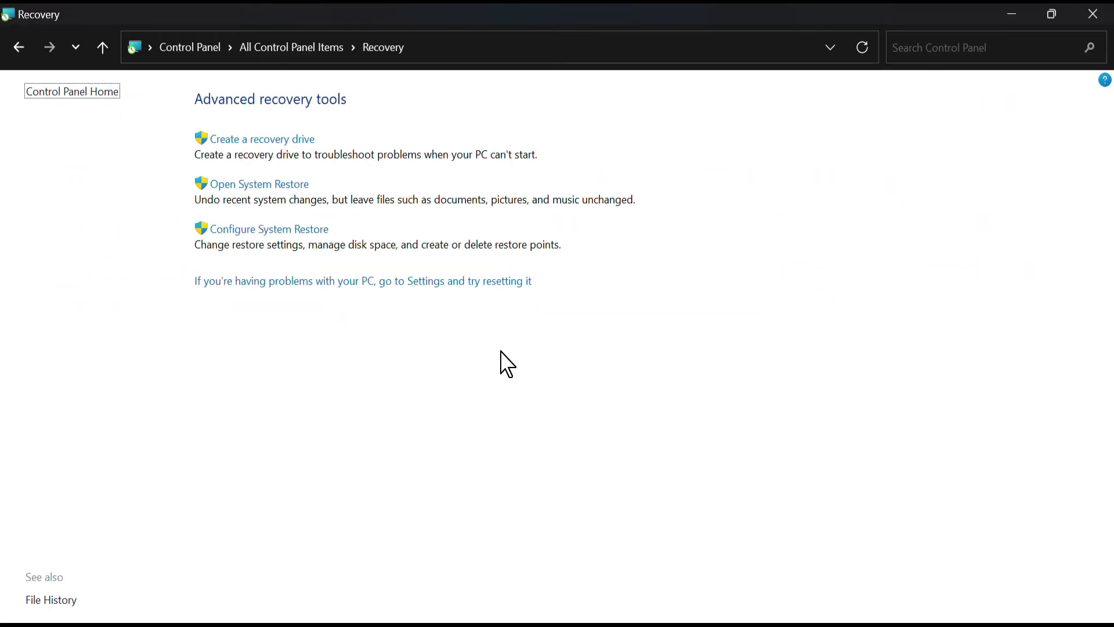
click(281, 144)
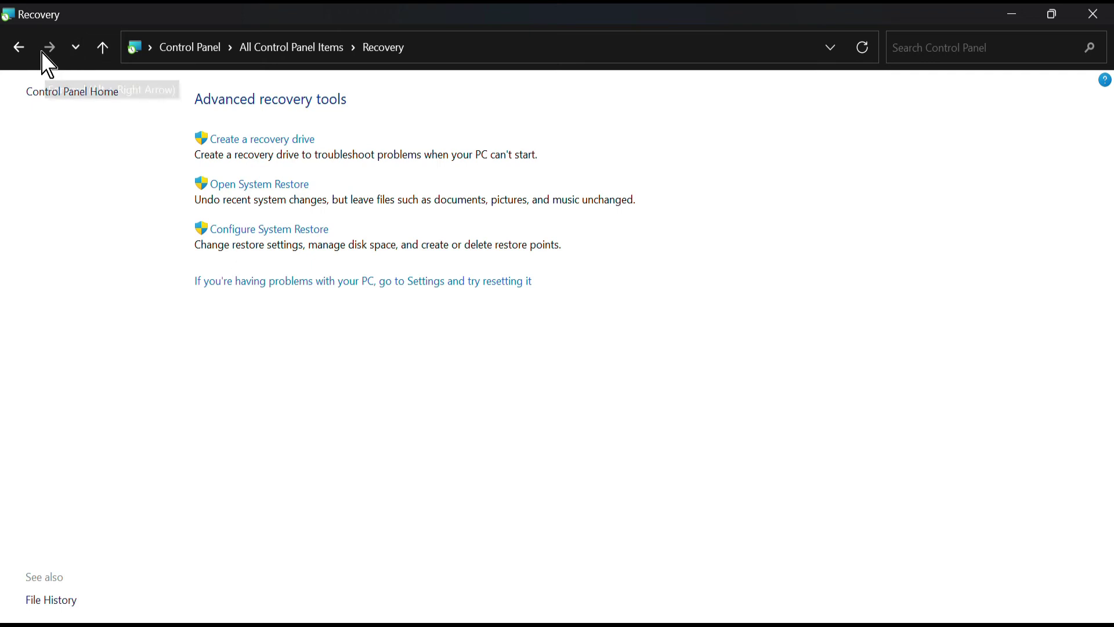
click(19, 47)
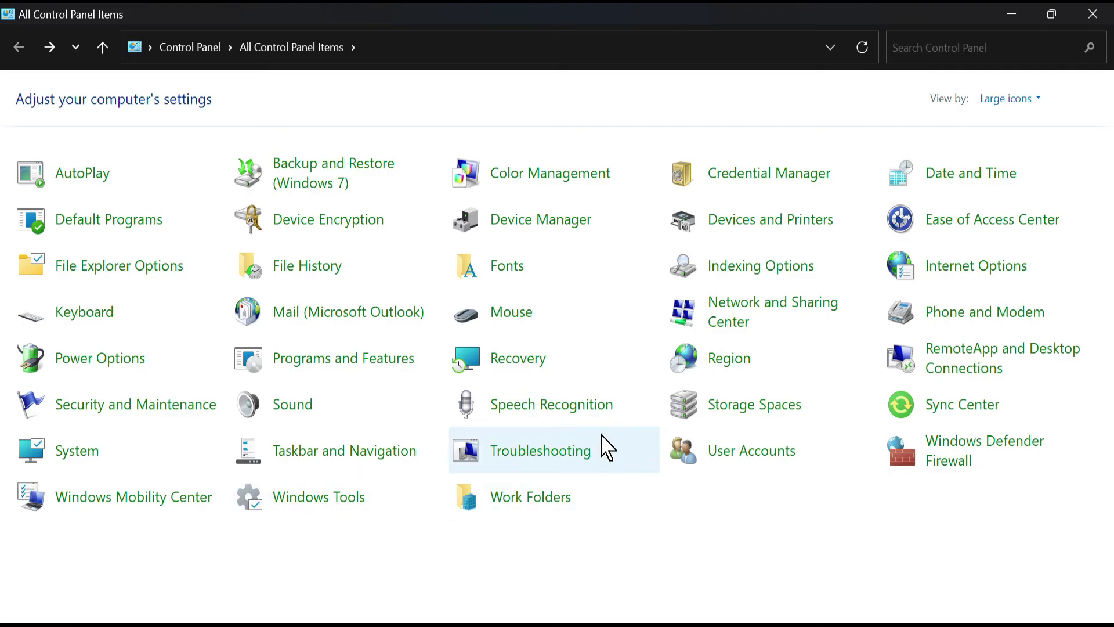
Set the short date format in the Region settings to dd-MMM-yy and accept the change.
click(725, 360)
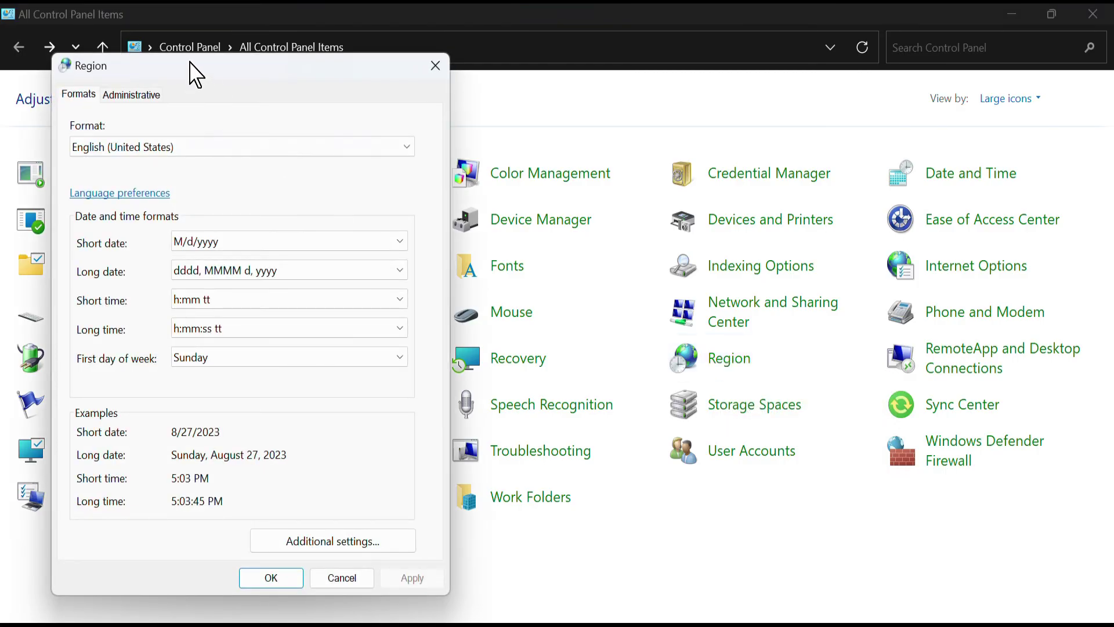
drag(192, 65, 301, 55)
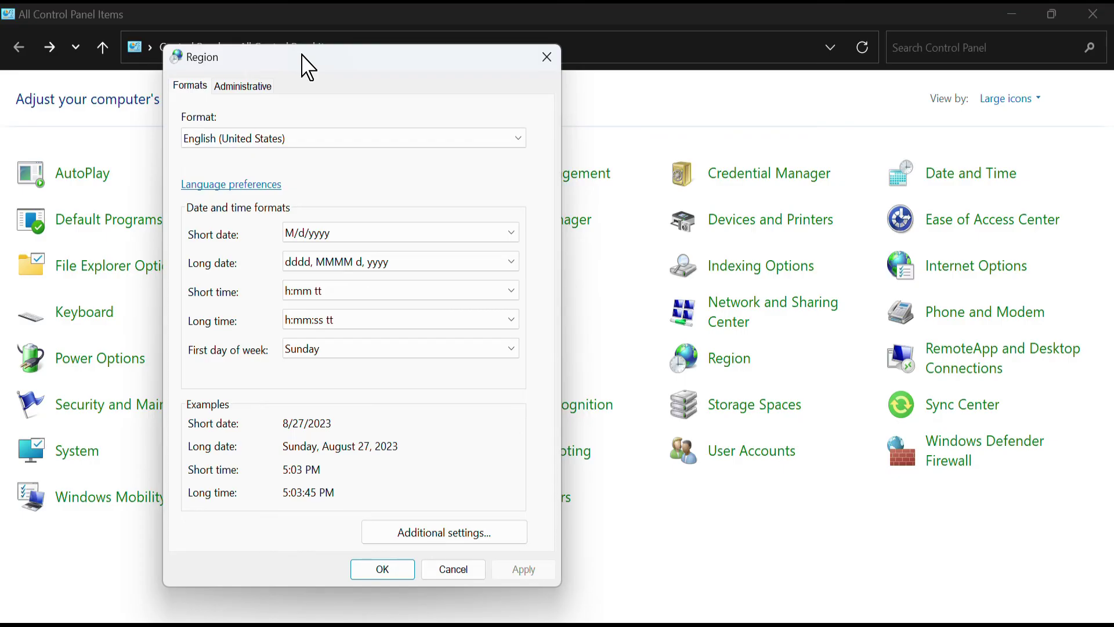
click(333, 235)
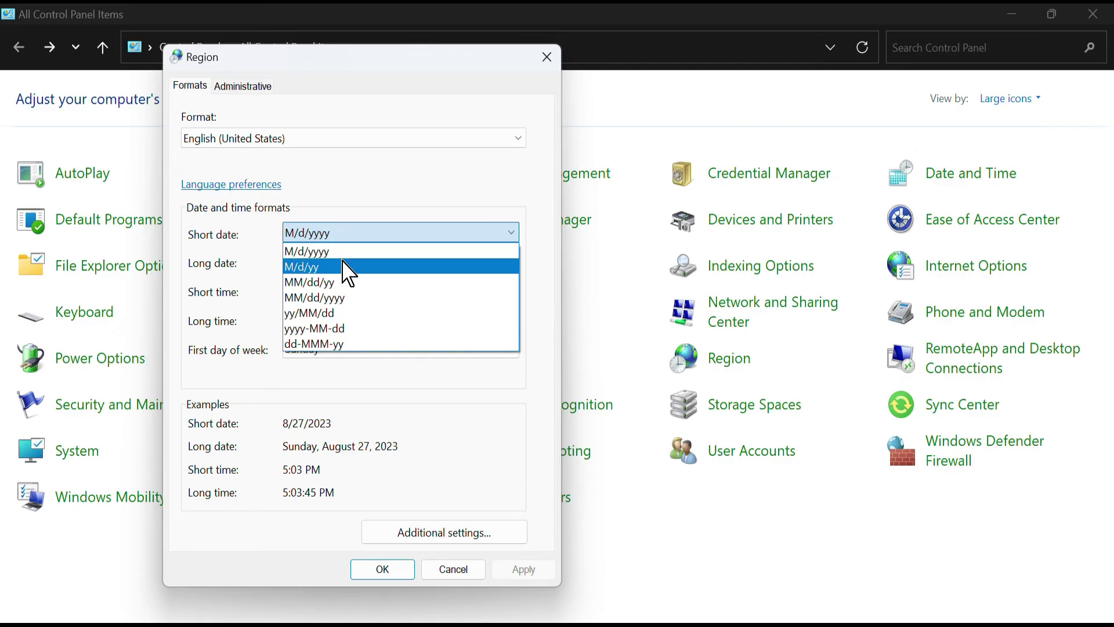
click(299, 344)
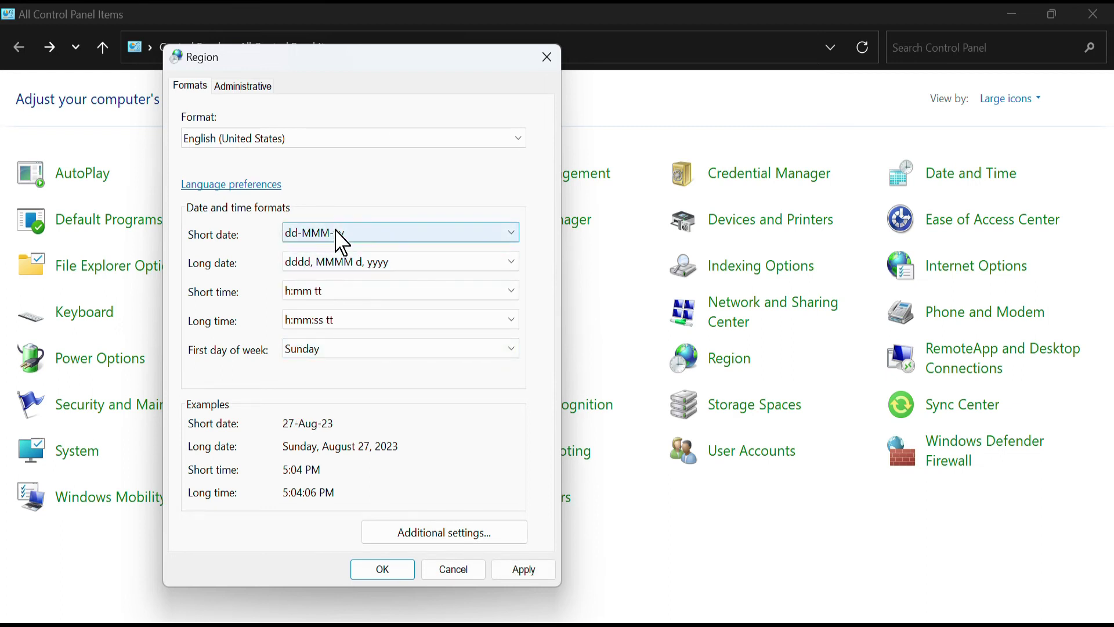
click(385, 570)
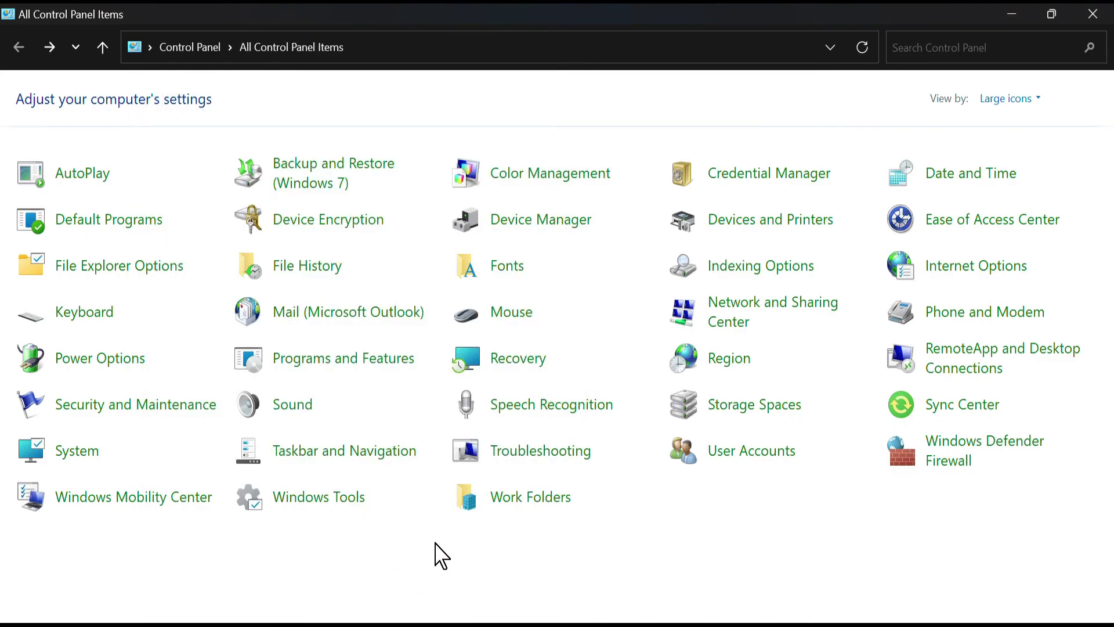
View the Date and Time settings and close them without changing anything.
click(974, 174)
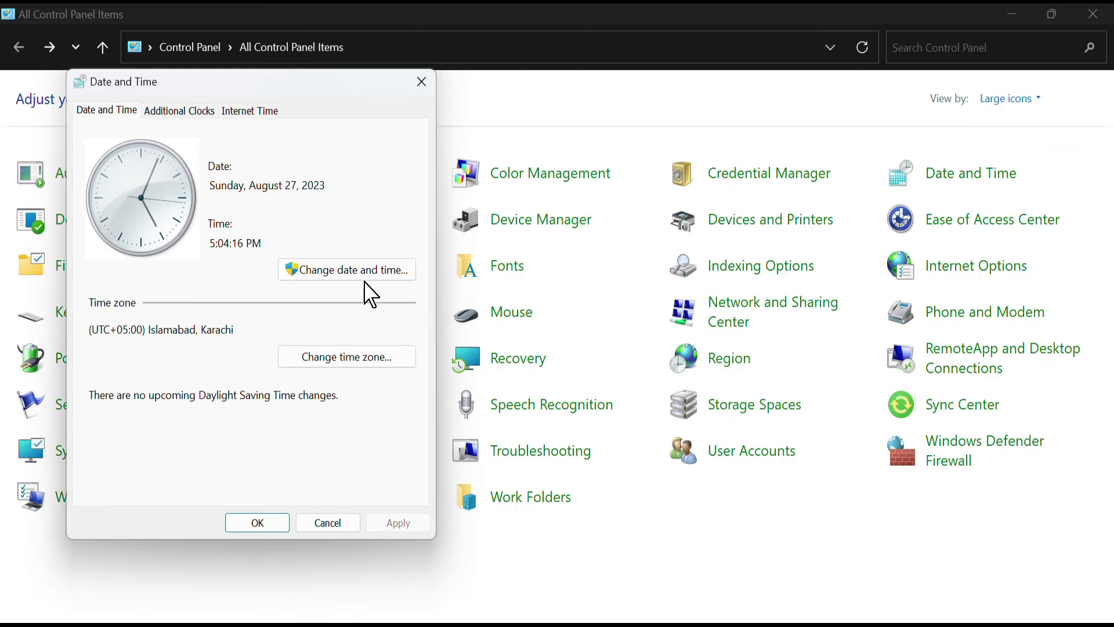
click(413, 87)
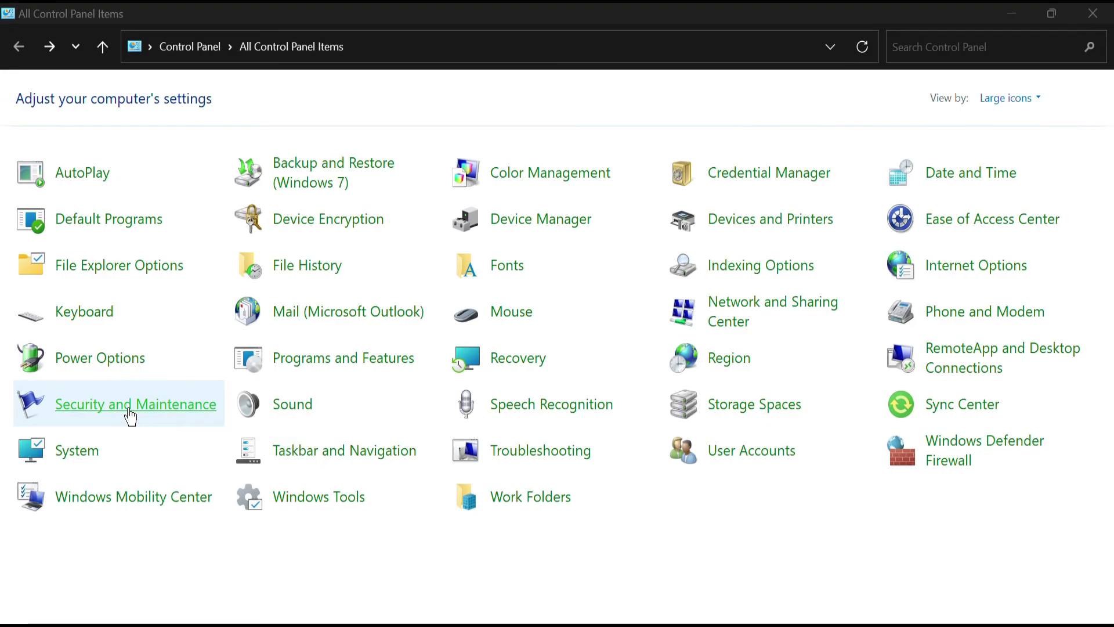
Examine which security and maintenance messages are turned on, cancel without changes, and return to all Control Panel items.
click(130, 416)
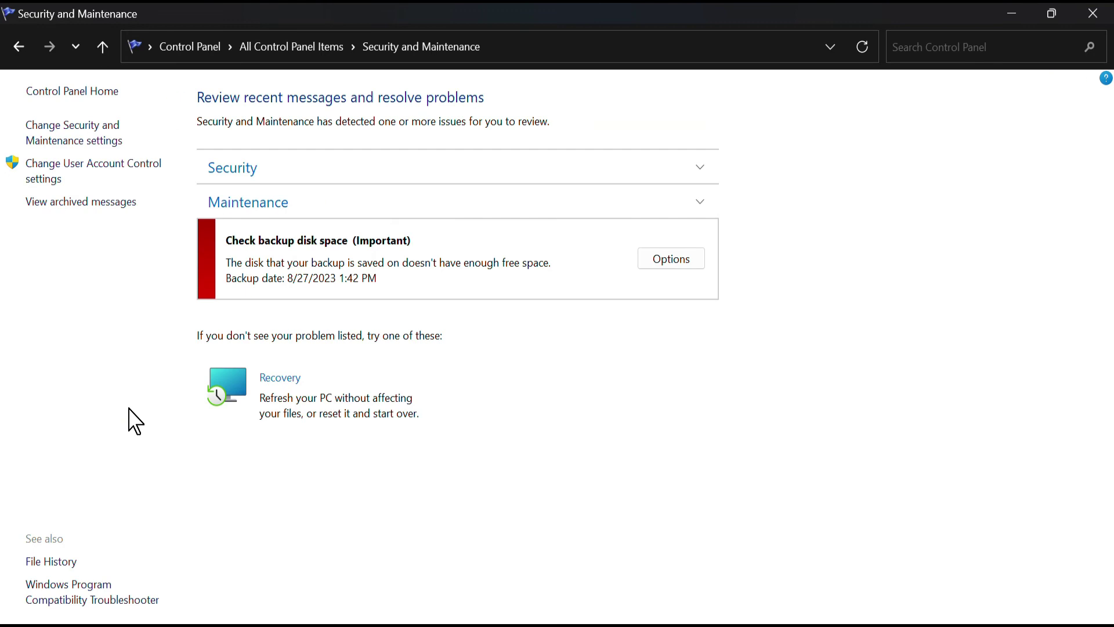
click(103, 133)
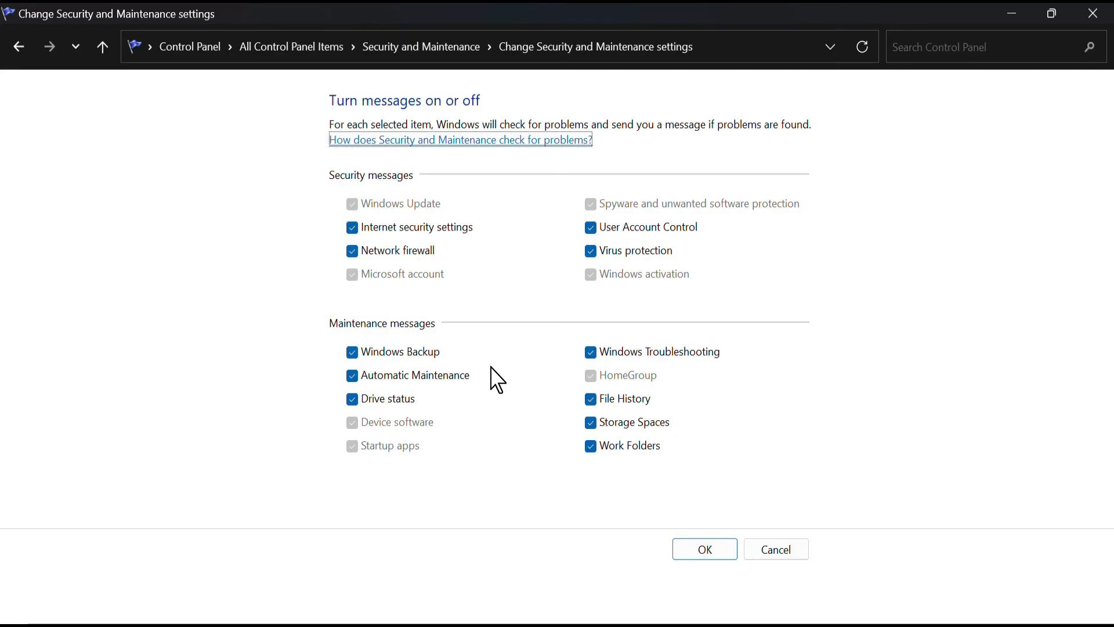
click(604, 256)
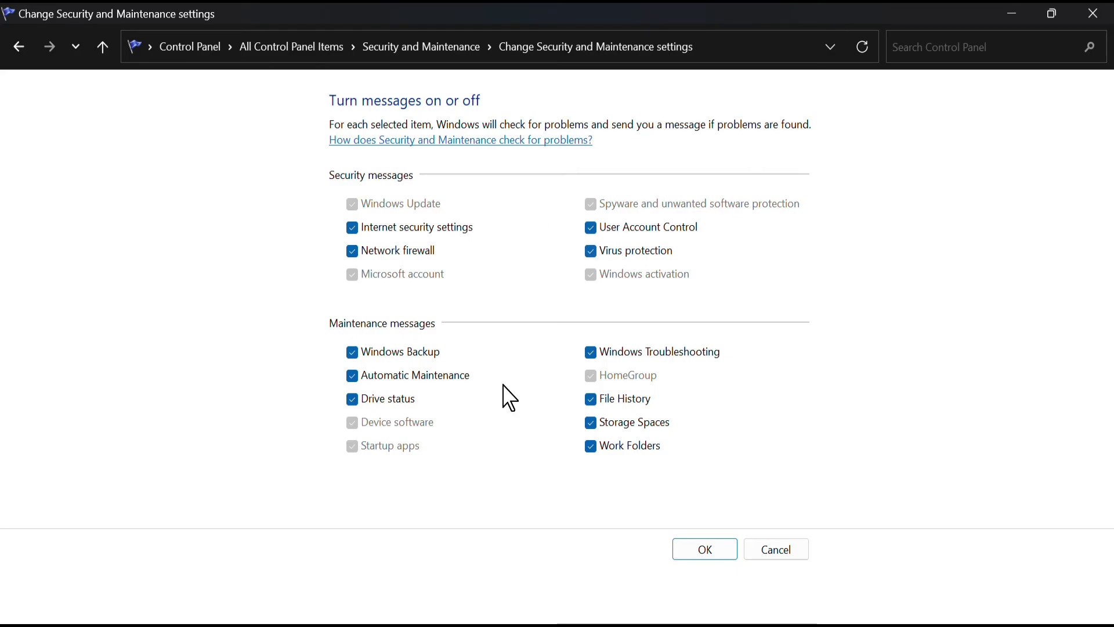
click(766, 557)
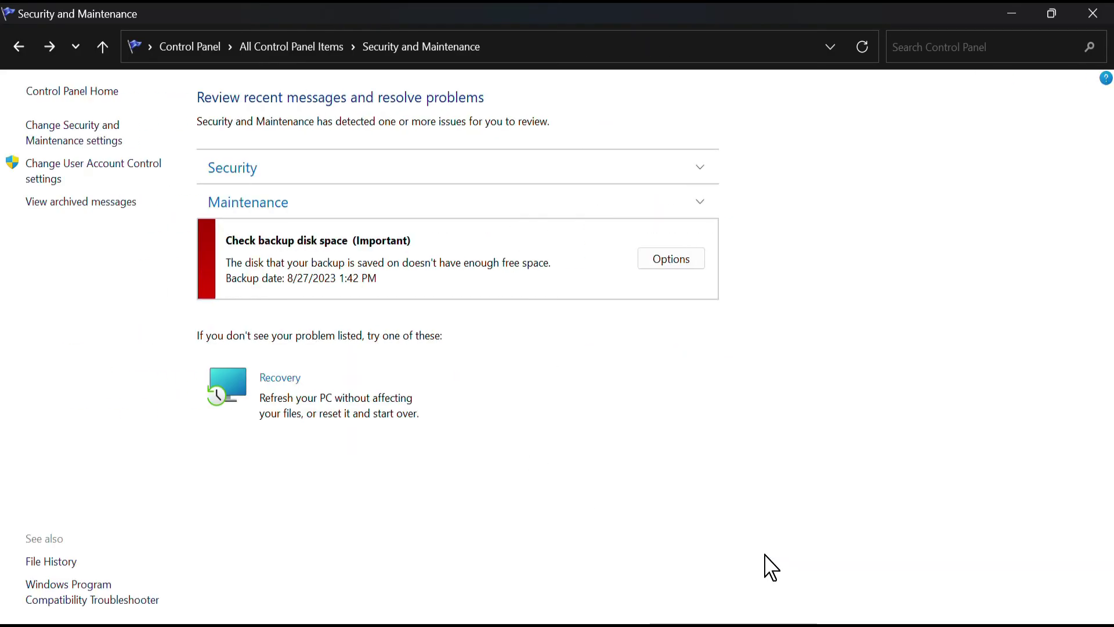
click(26, 46)
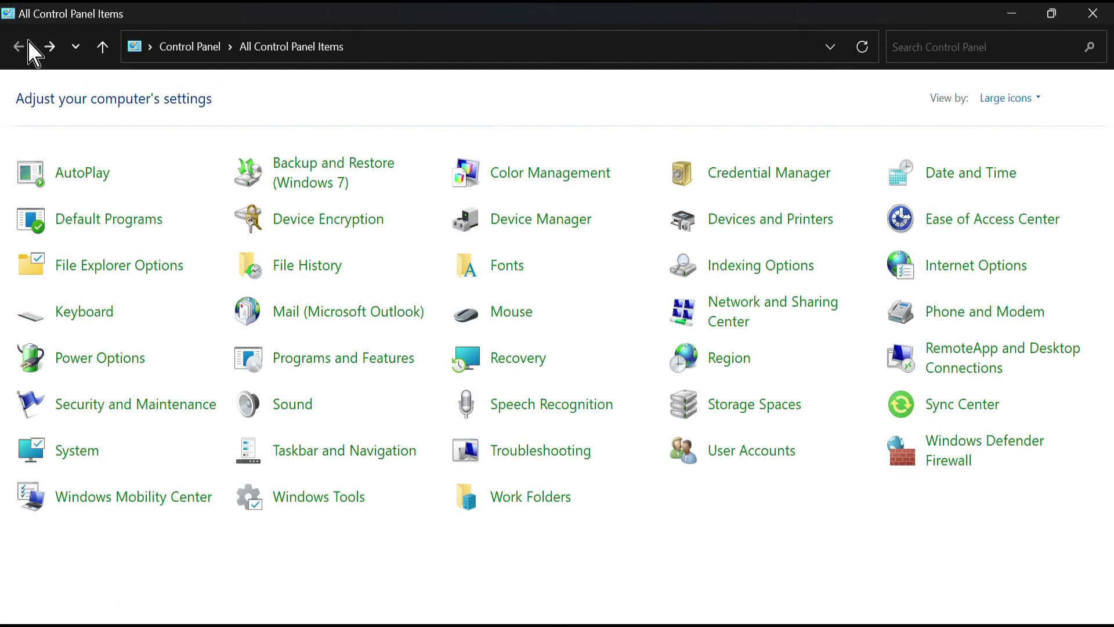
View the speaker's properties and the list of recording devices in Sound, and close the dialog without changes.
click(293, 404)
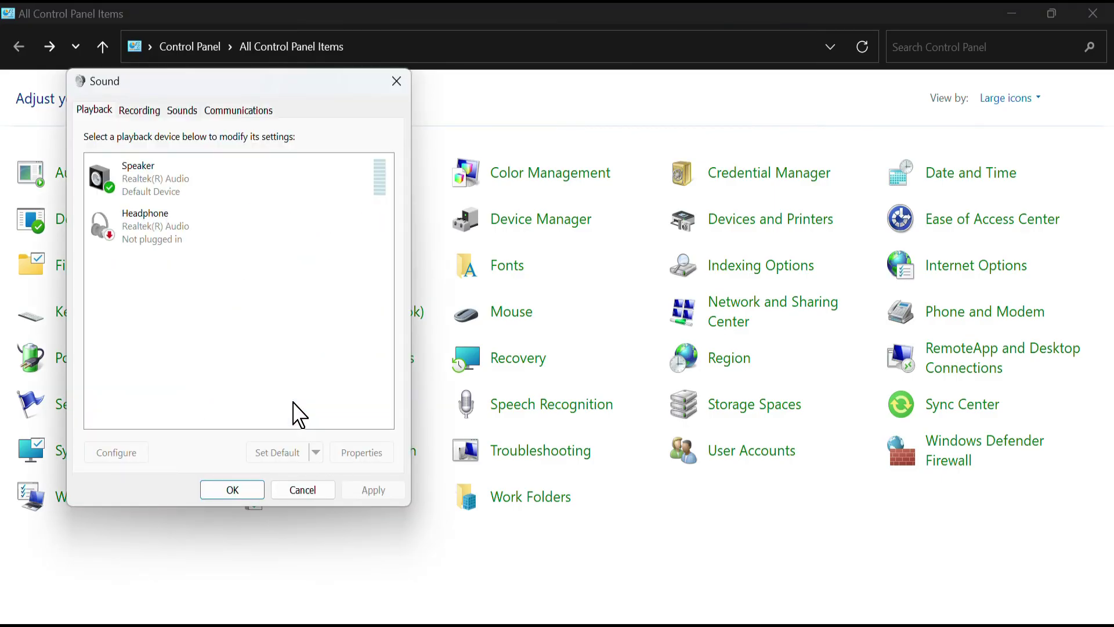
click(378, 189)
double_click(364, 189)
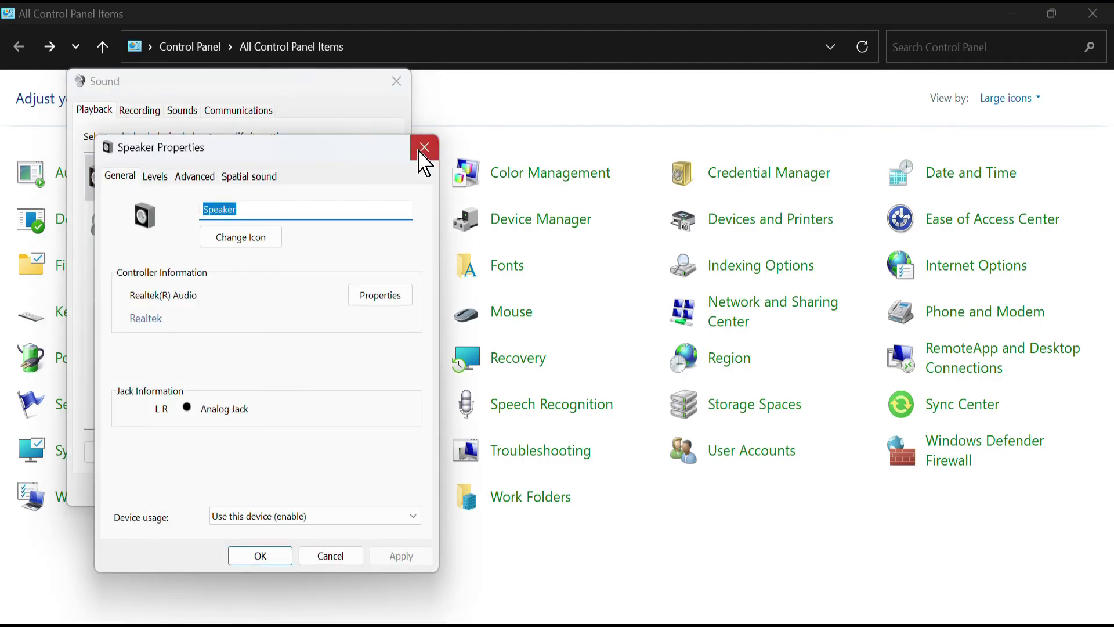
click(419, 153)
click(153, 113)
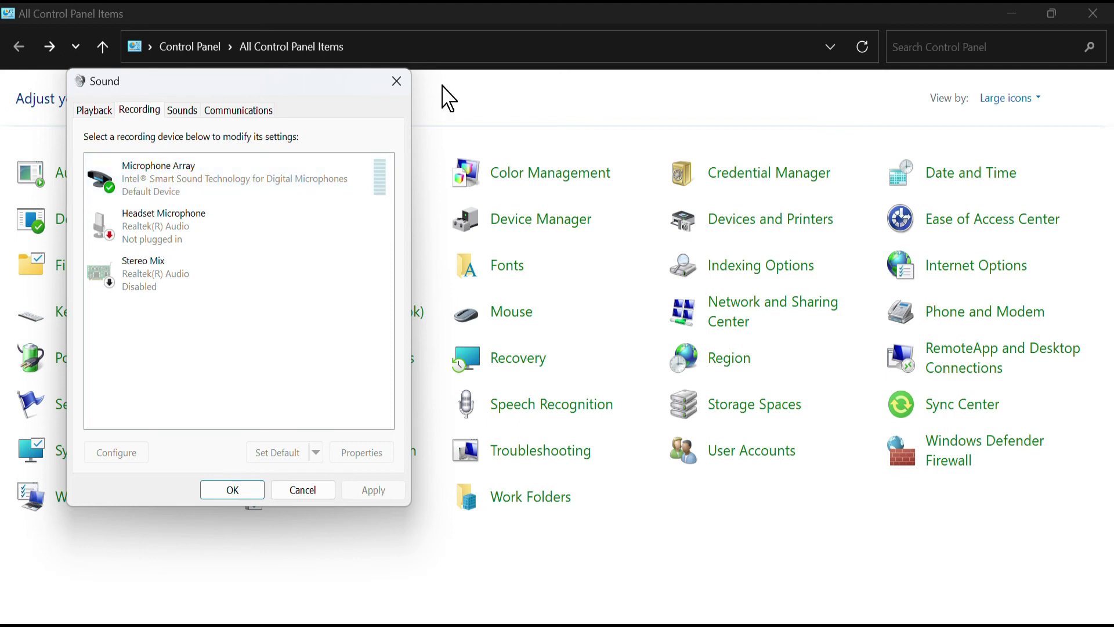
click(398, 82)
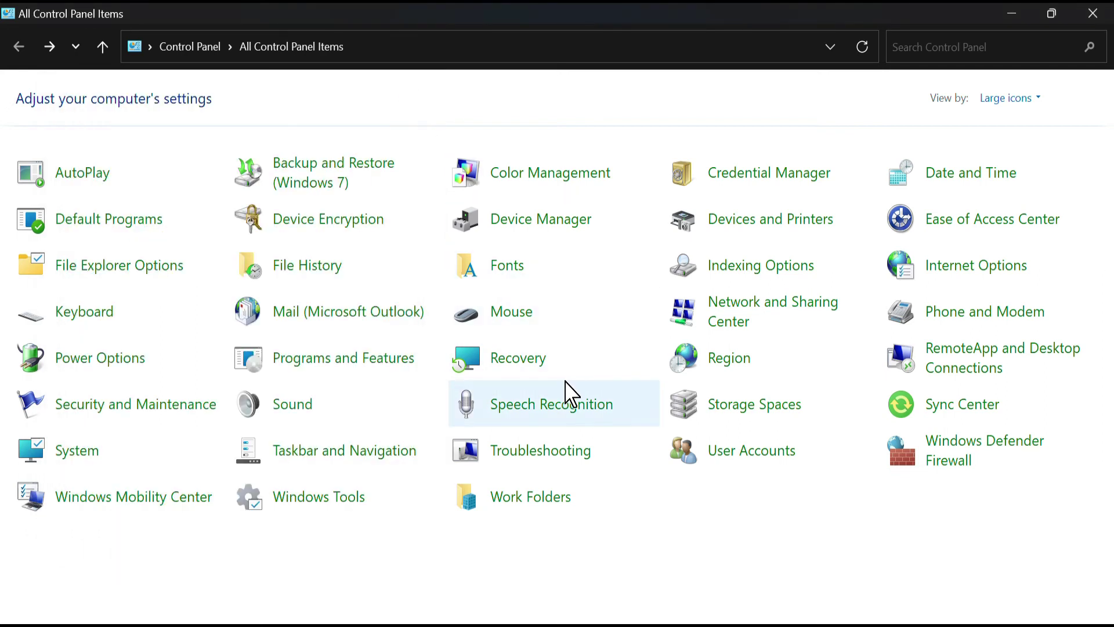
Replace the text-to-speech preview text in the Speech Recognition options with a short self-introduction and preview the voice.
click(541, 408)
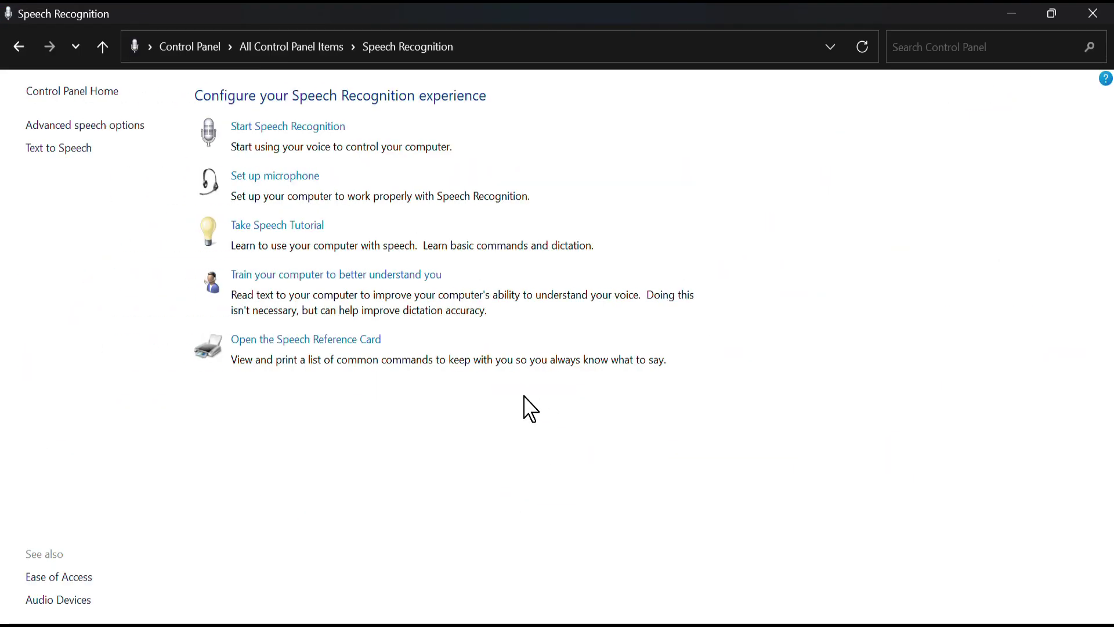
click(104, 129)
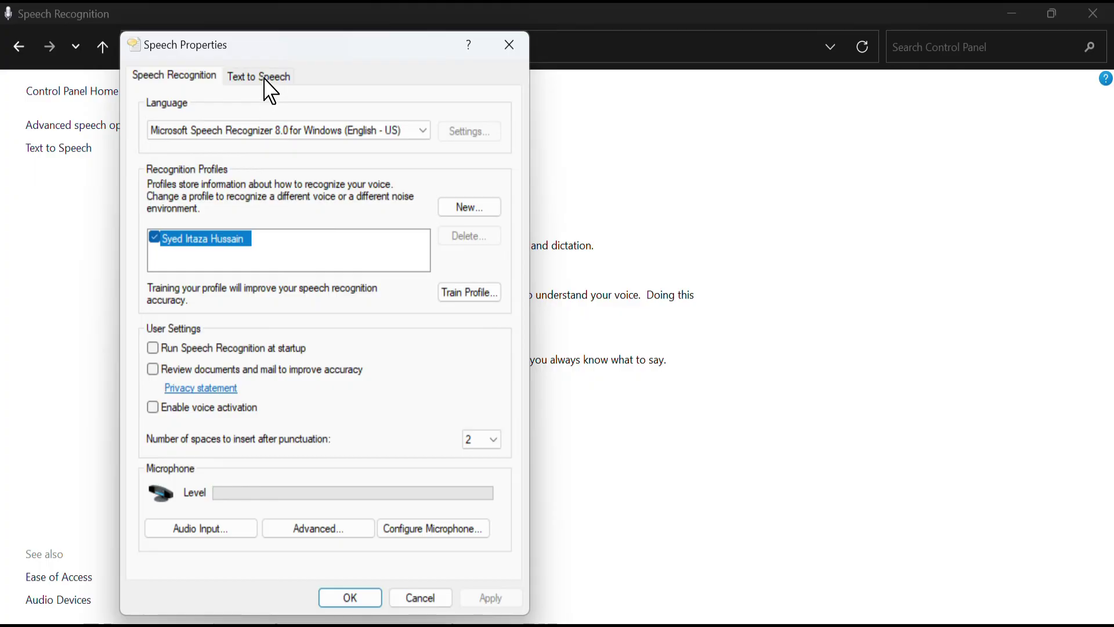
click(269, 91)
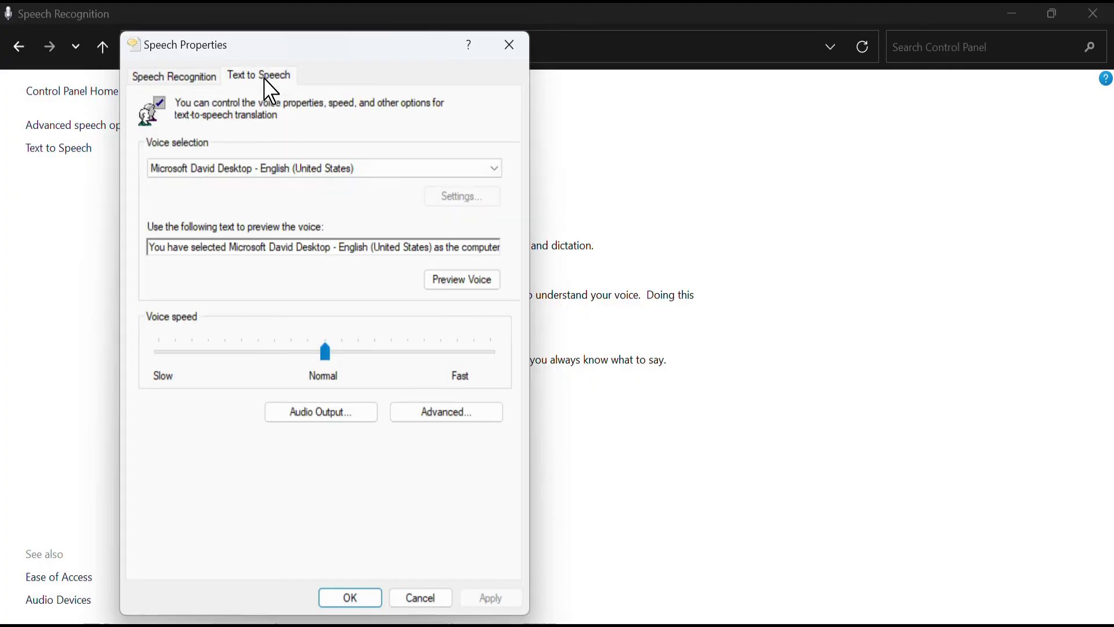
click(369, 253)
key(ctrl+a)
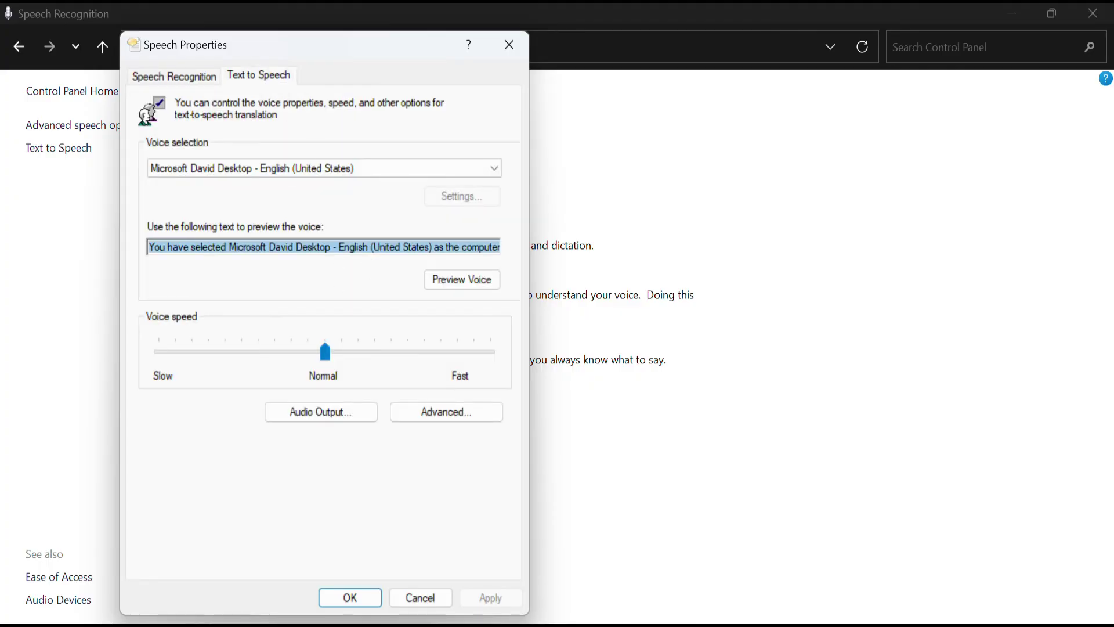
text(I am Sir I)
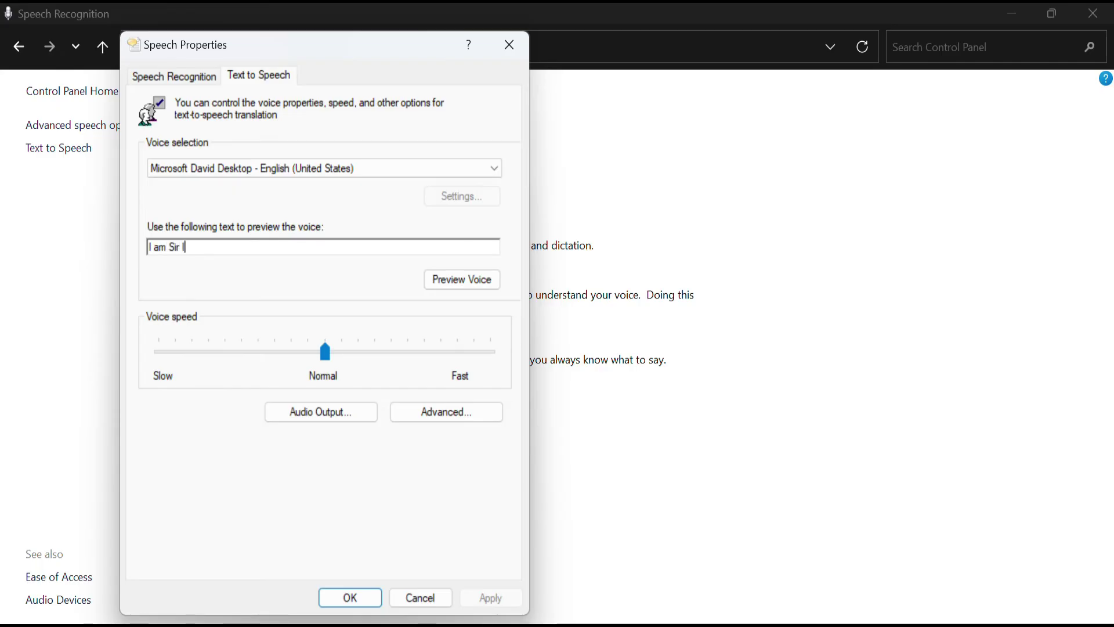
text(rtaza)
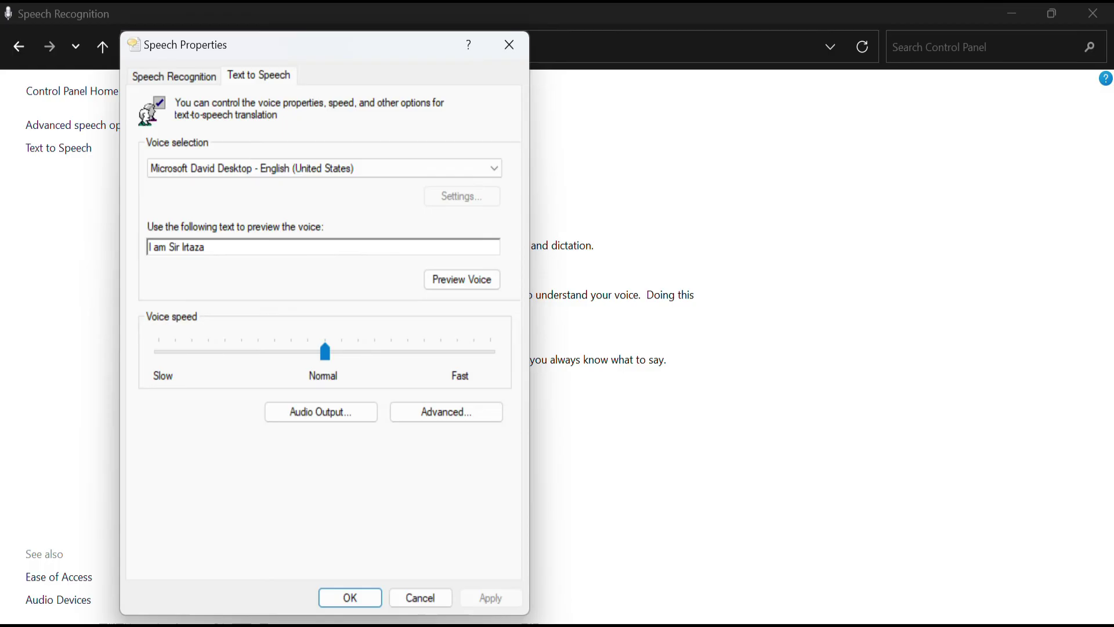
click(462, 279)
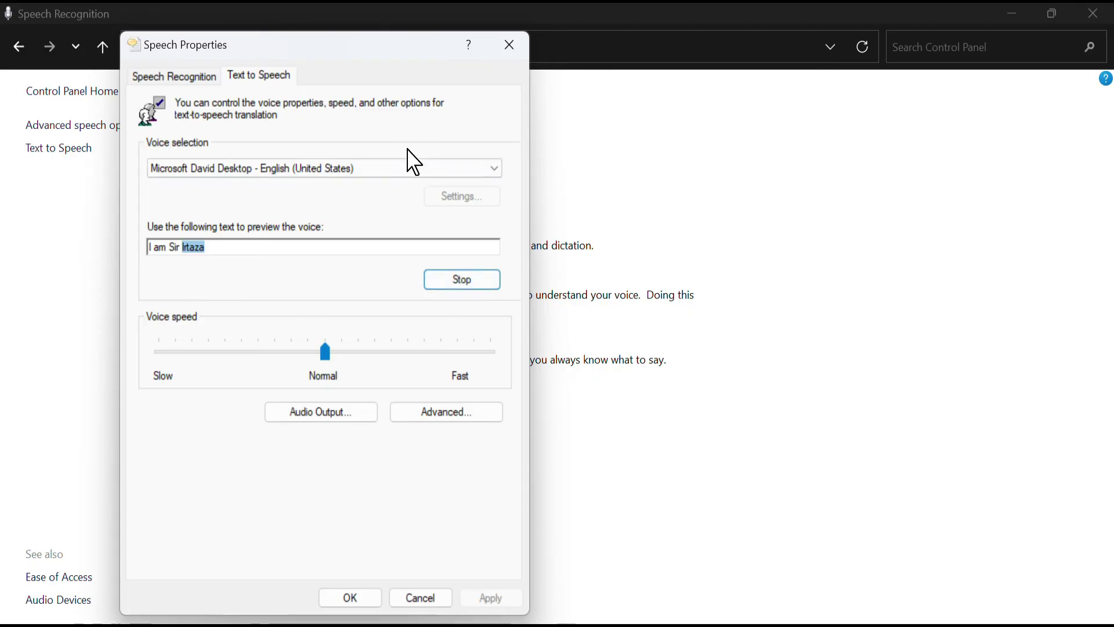
Set the text-to-speech voice to Microsoft Zira Desktop - English (United States), accept the change, and return to all Control Panel items.
click(403, 172)
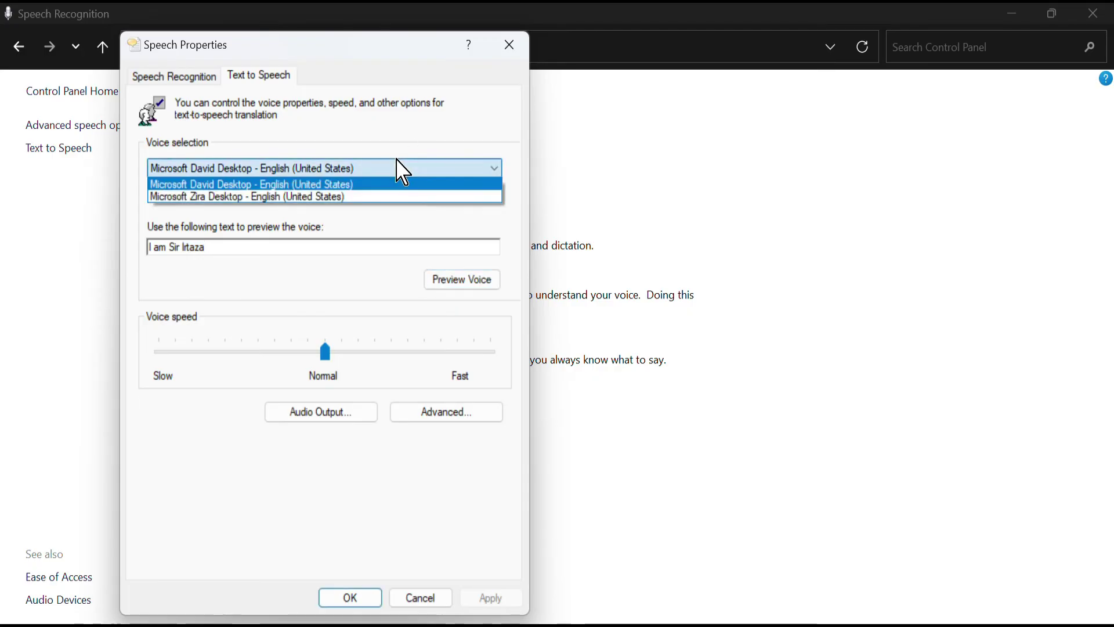
click(316, 198)
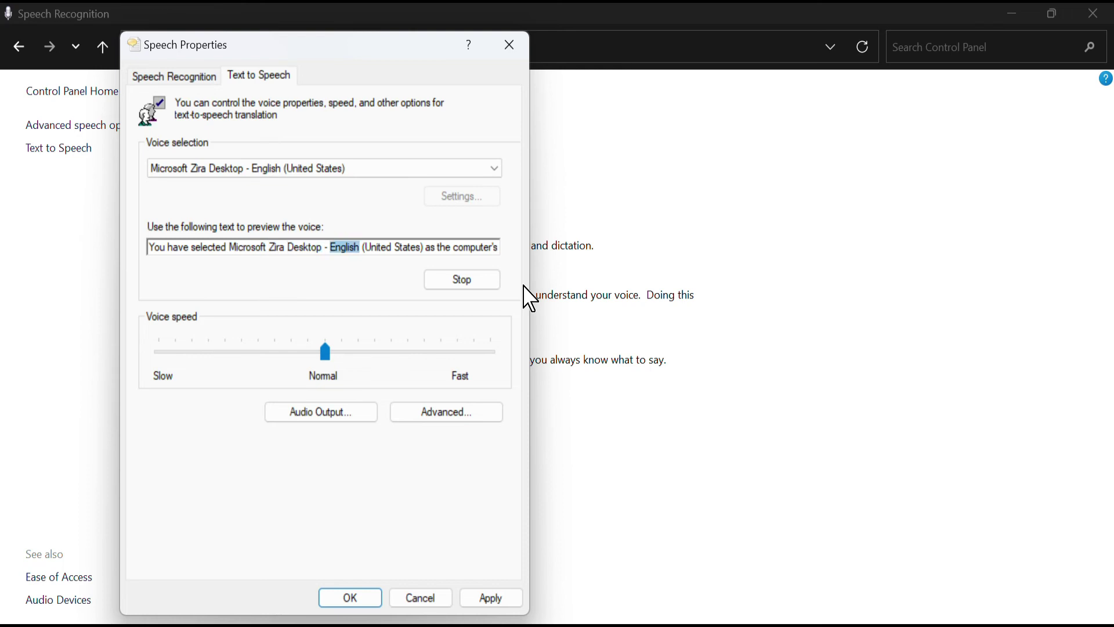
click(472, 280)
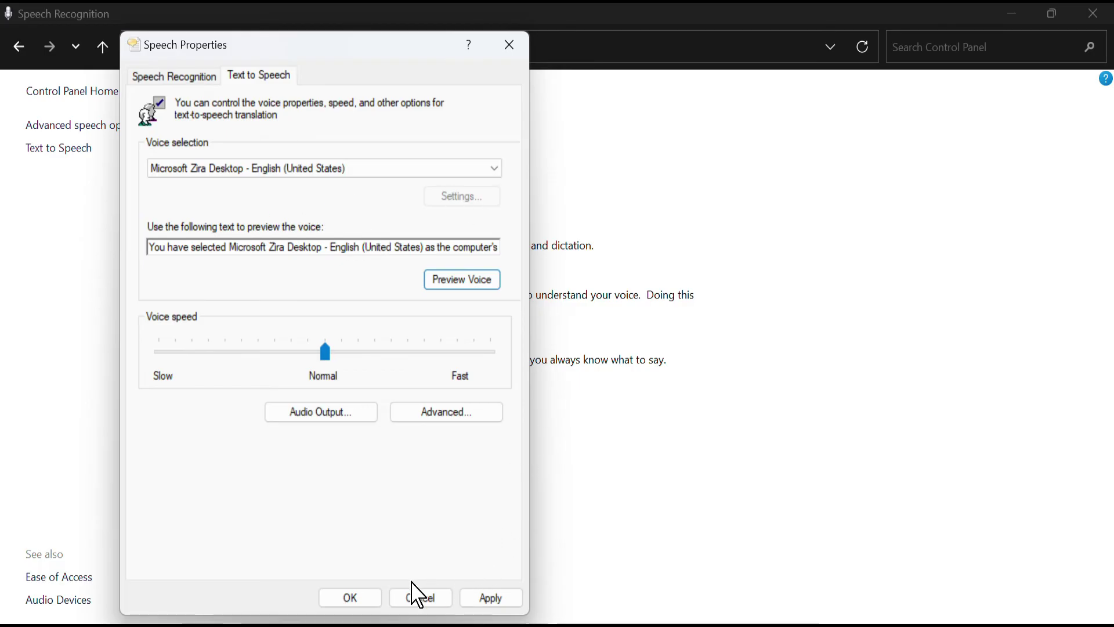
click(361, 600)
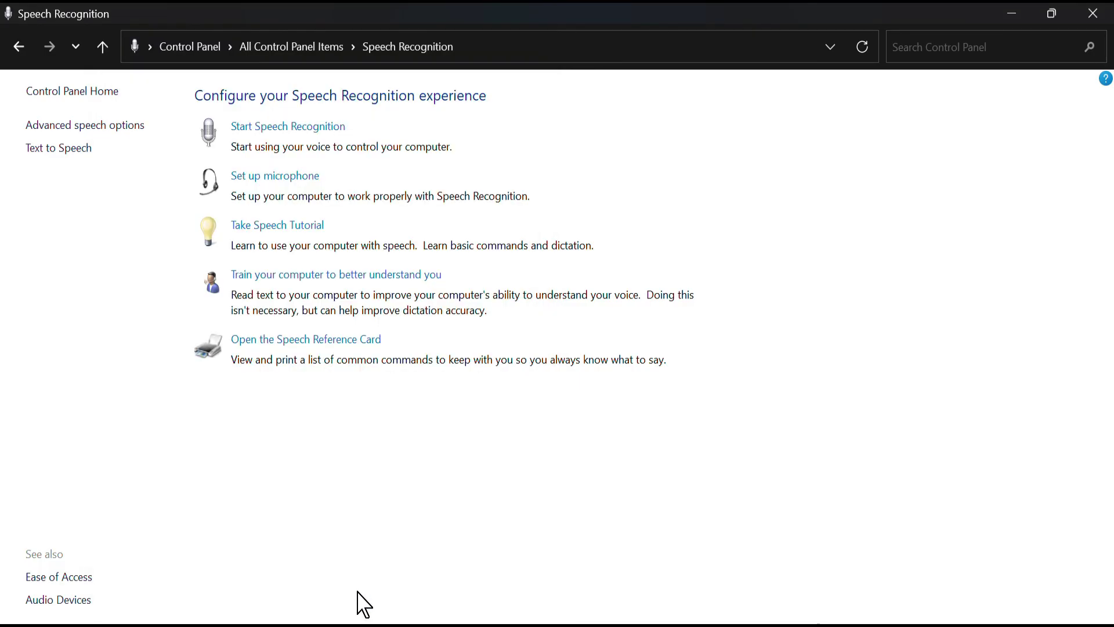
click(21, 57)
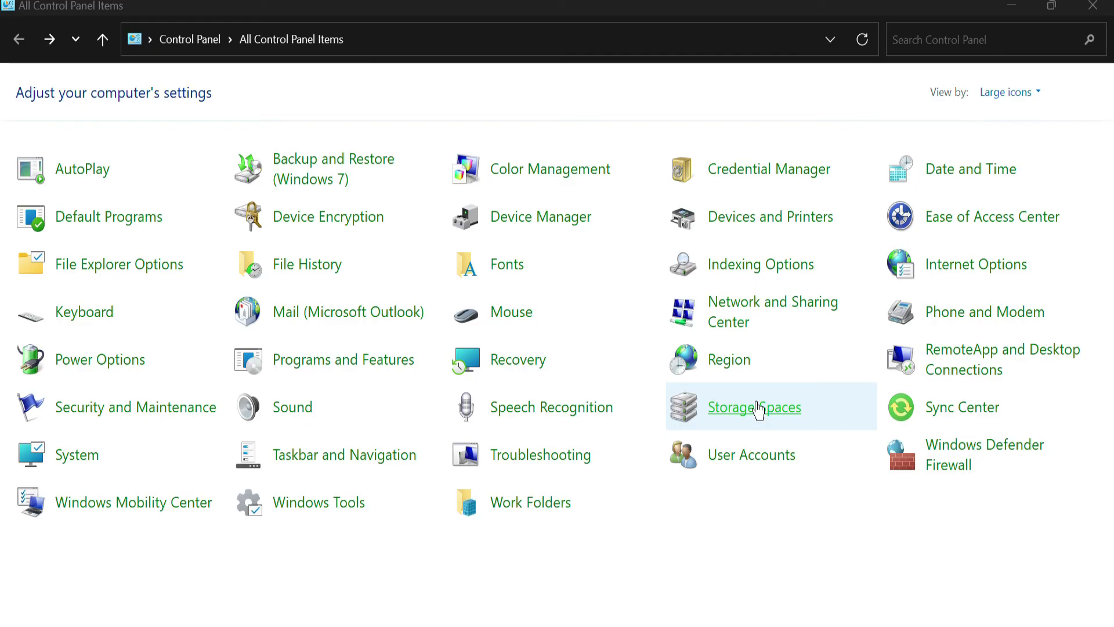
View the storage pool creation page in Storage Spaces and the sync partnerships in Sync Center, returning to all Control Panel items.
click(754, 407)
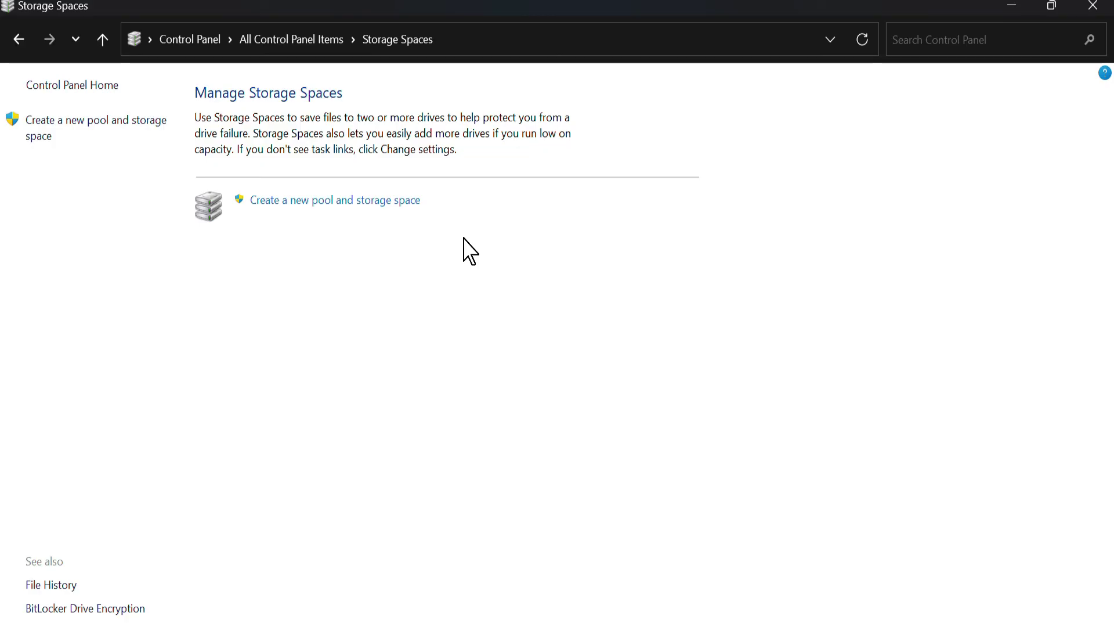
click(373, 213)
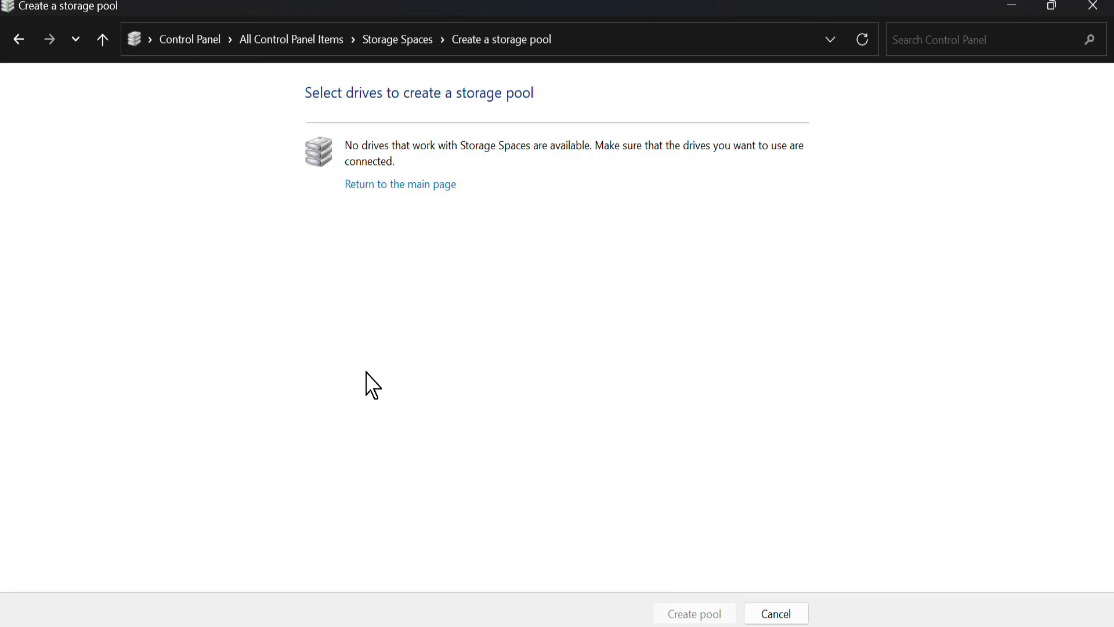
click(22, 44)
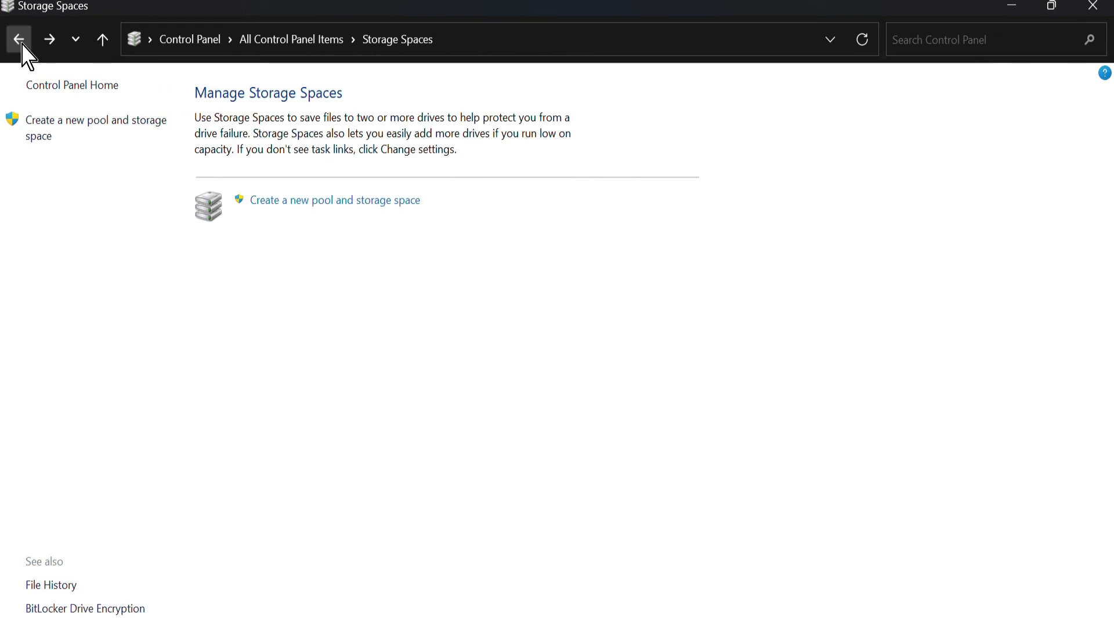
click(22, 44)
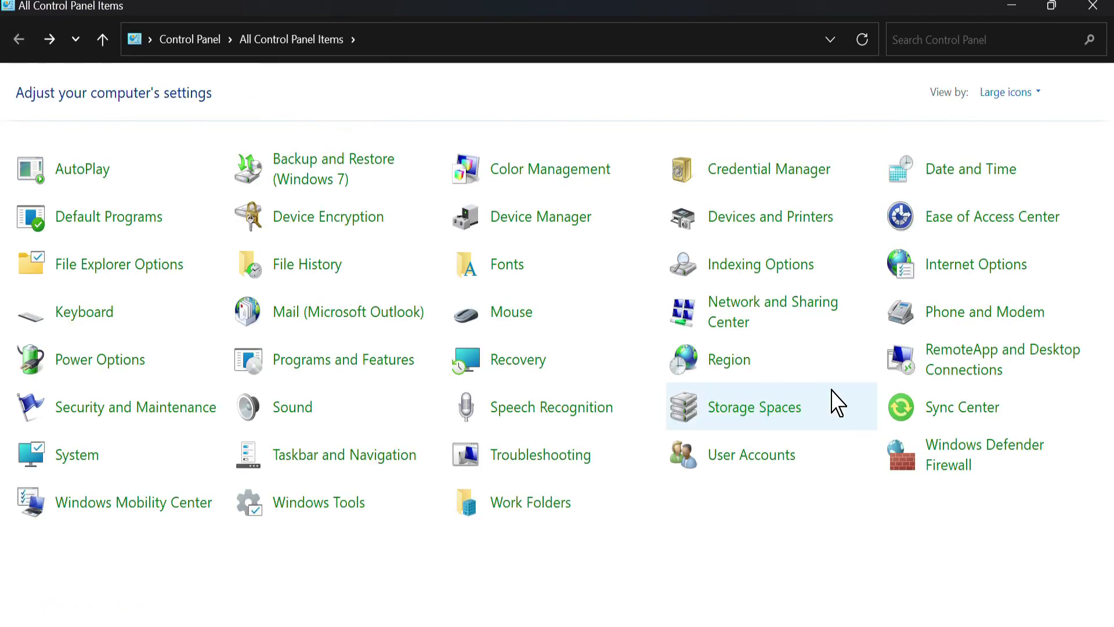
click(963, 408)
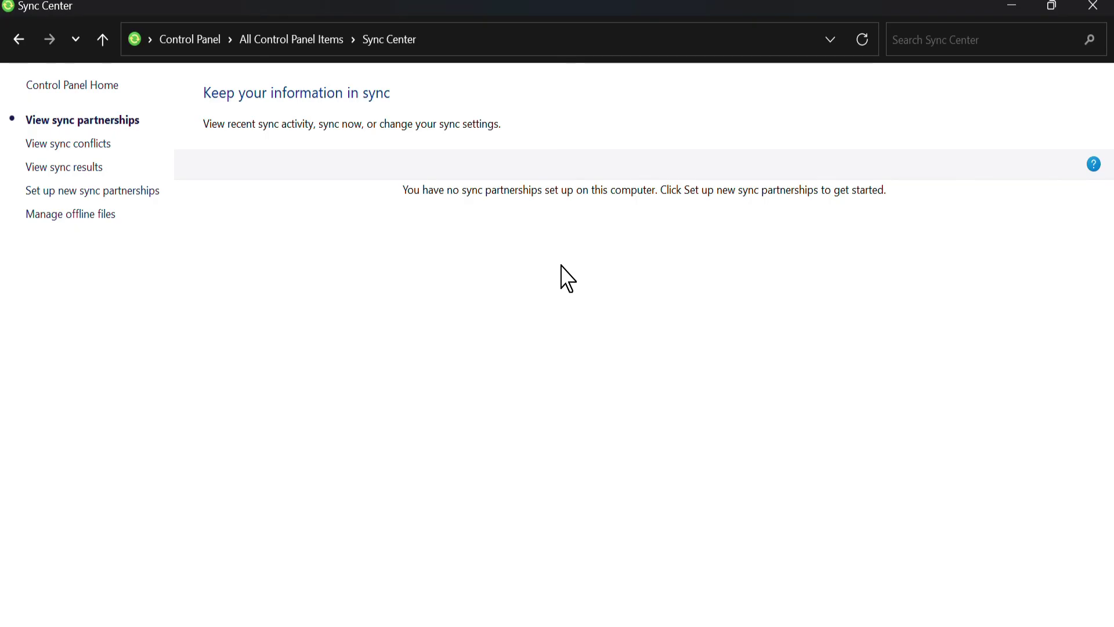
click(18, 38)
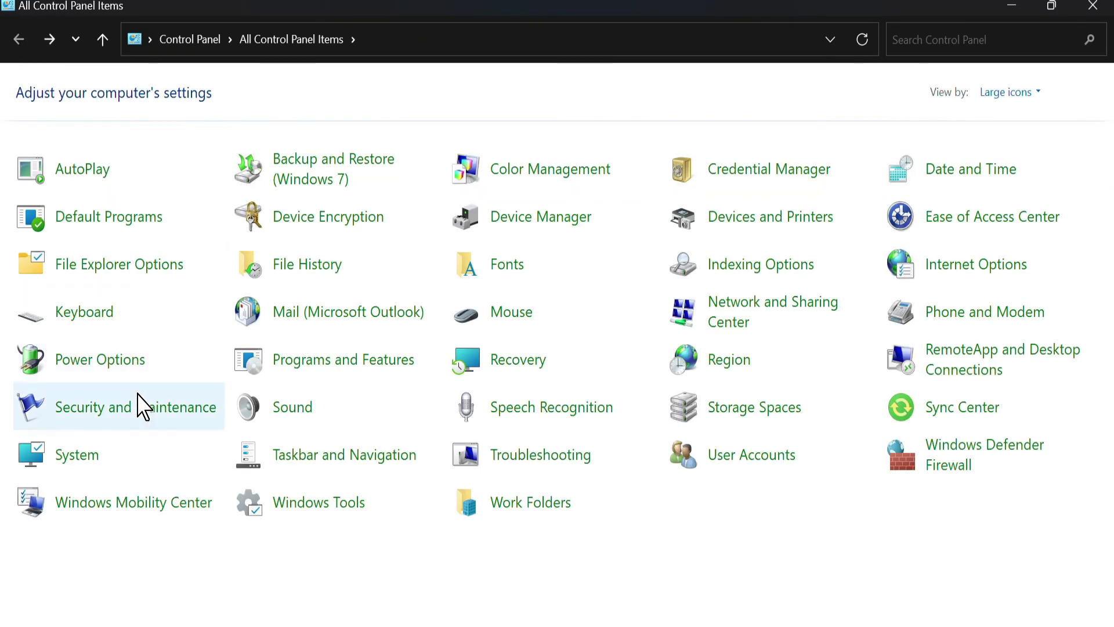
Examine the device specifications and Windows specifications on the System About page.
click(76, 455)
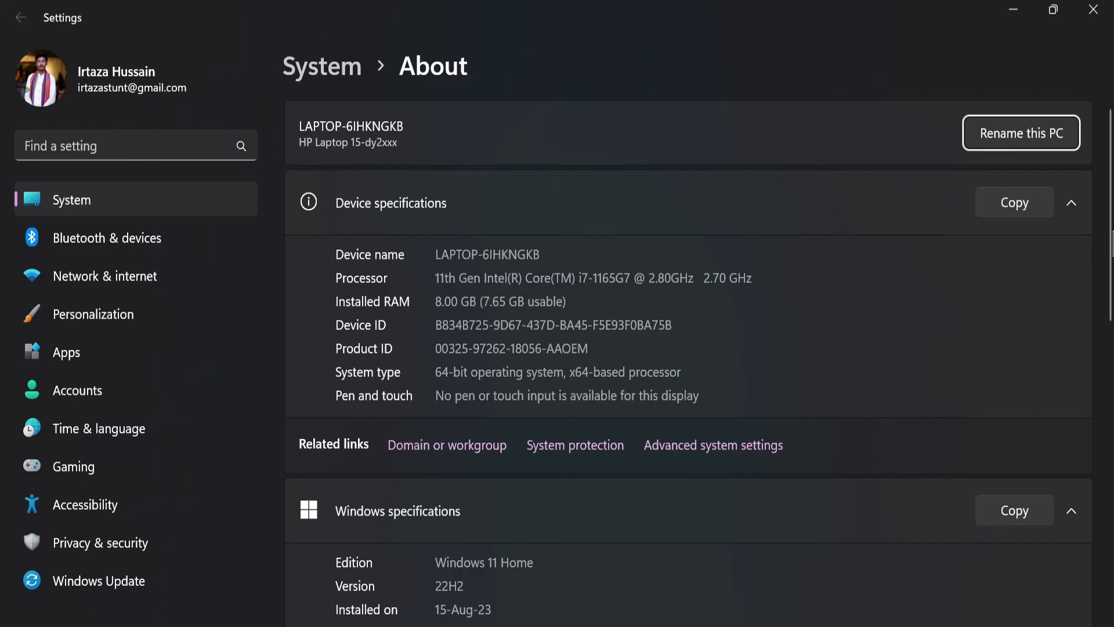
drag(1111, 244, 1111, 337)
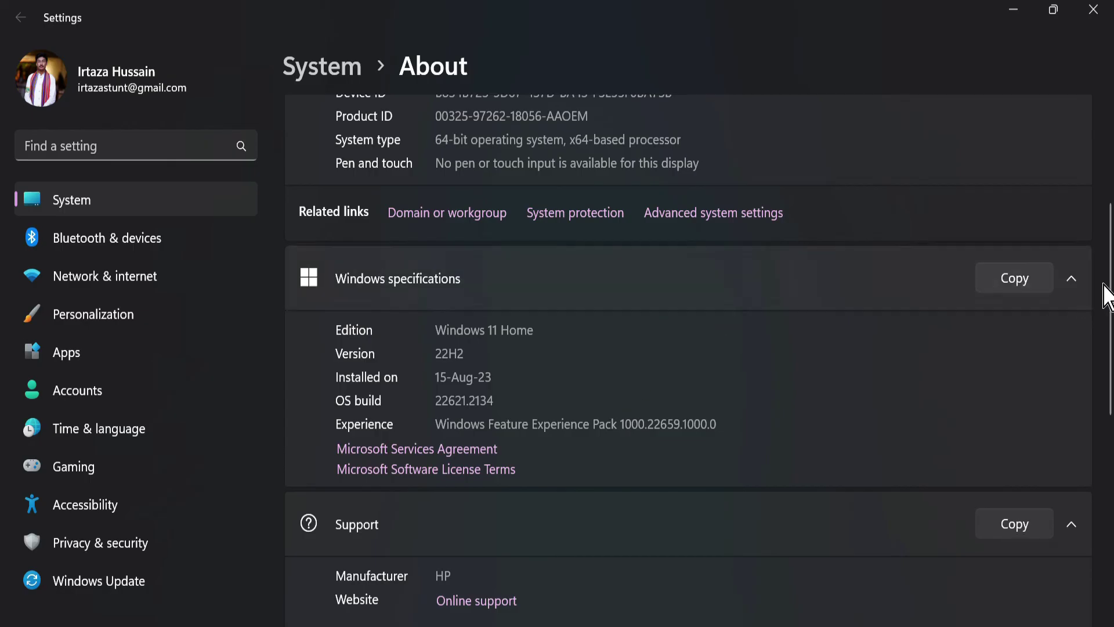
drag(1109, 278, 1100, 171)
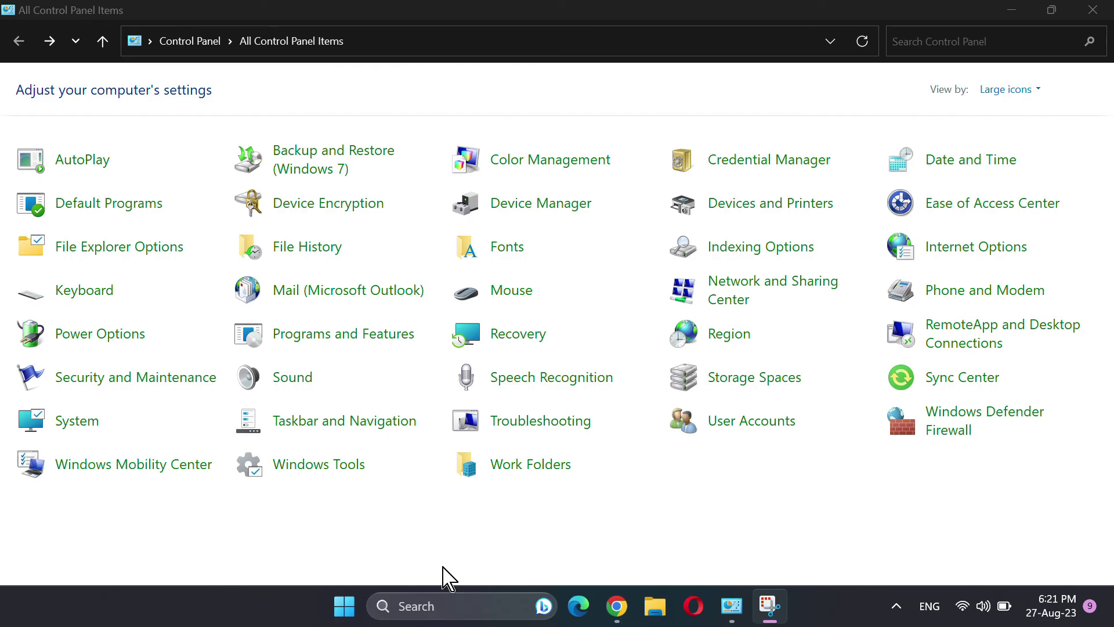
Hide the taskbar search in the Taskbar and Navigation settings and switch it back to Search box.
click(365, 427)
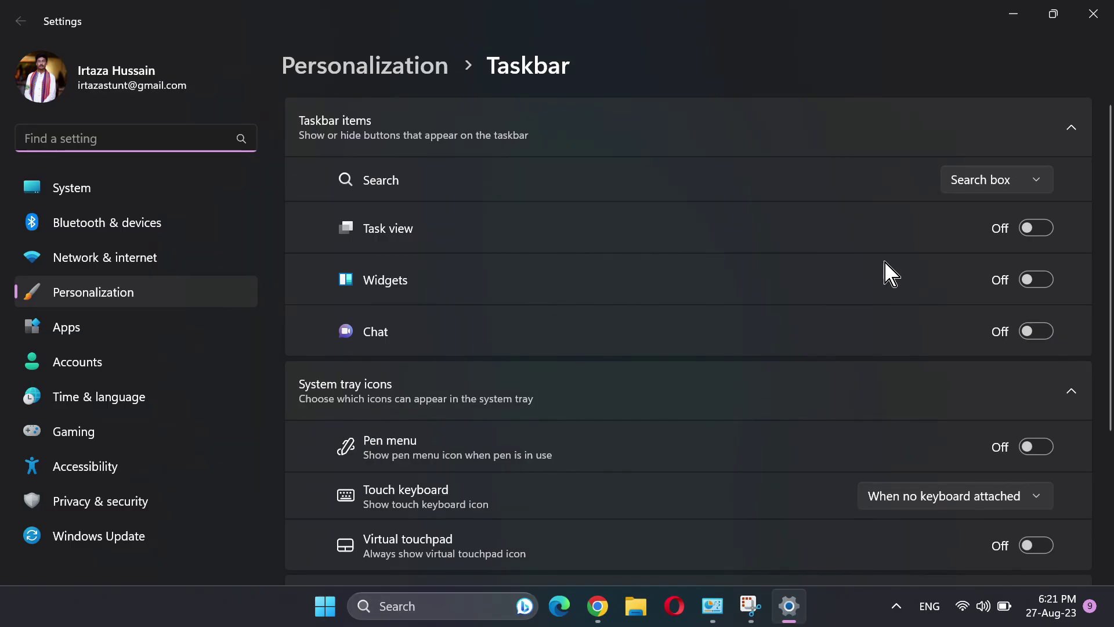
click(1009, 188)
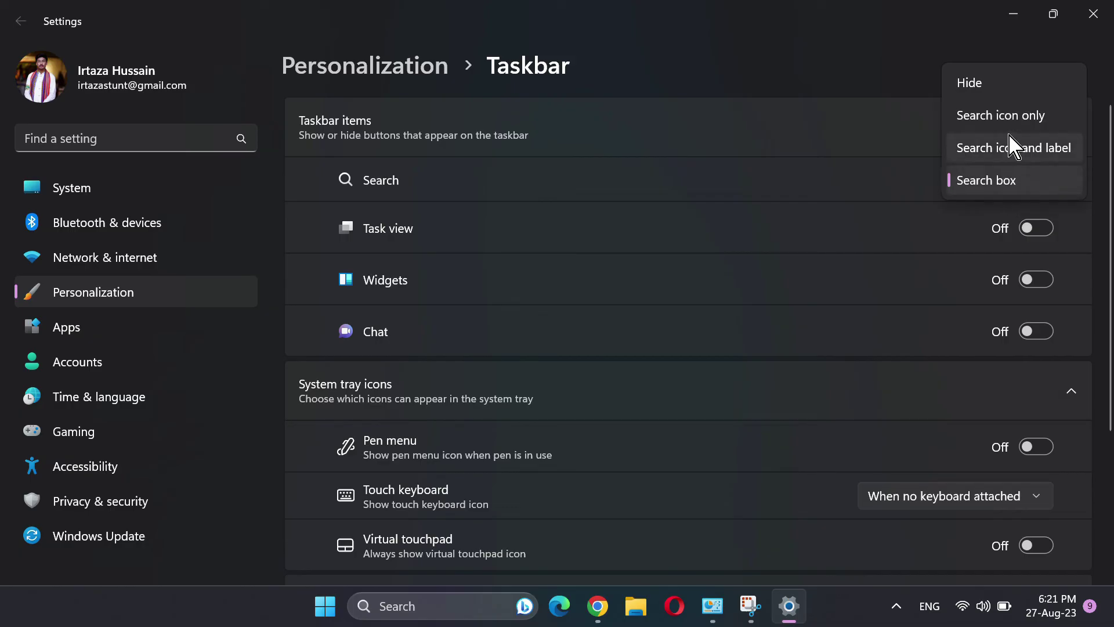
click(993, 86)
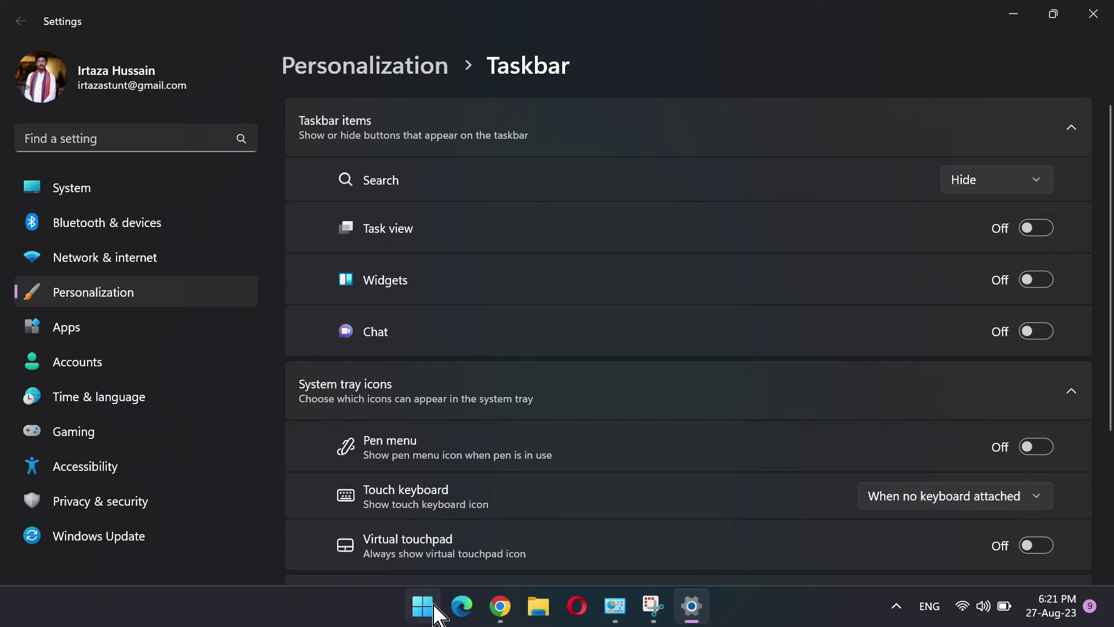
click(1009, 184)
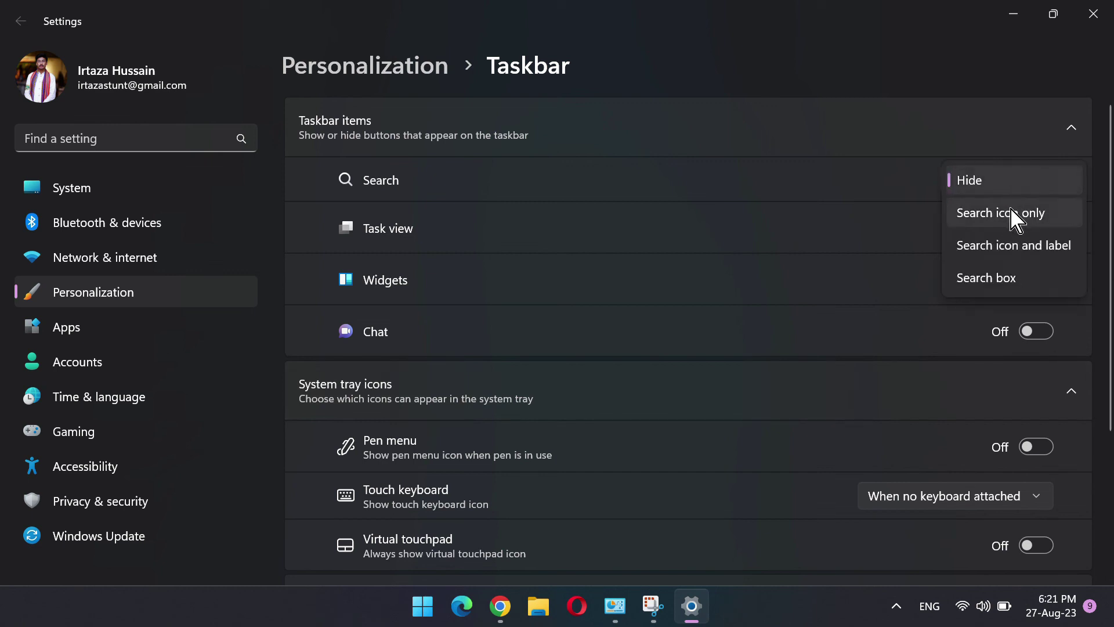
click(1016, 278)
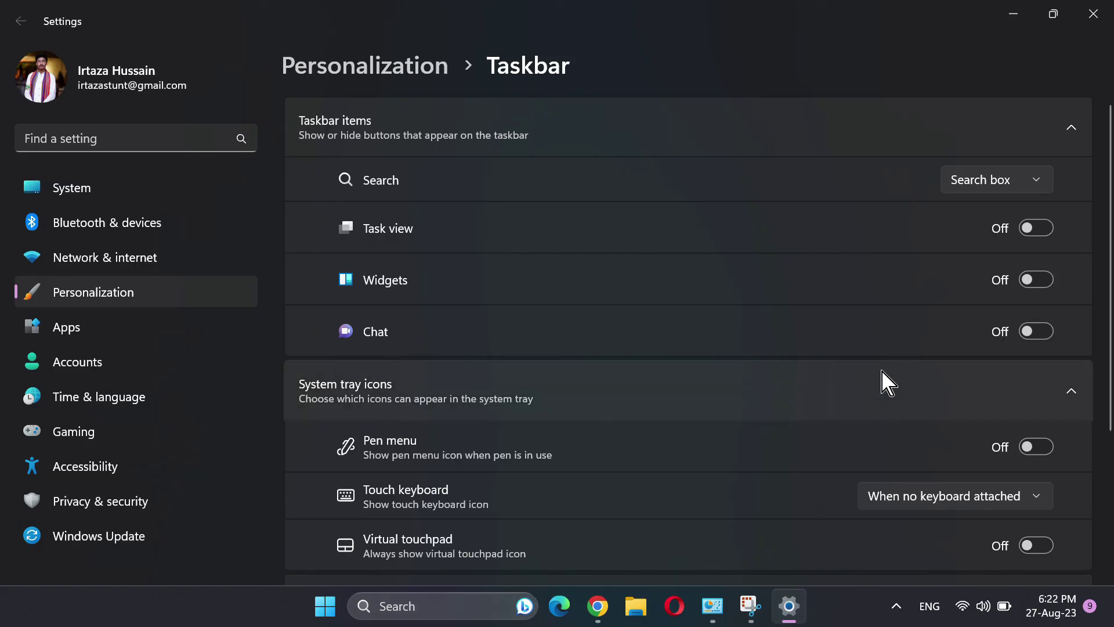
Turn the Task view and Chat taskbar items on and back off, and close the taskbar settings.
click(1037, 228)
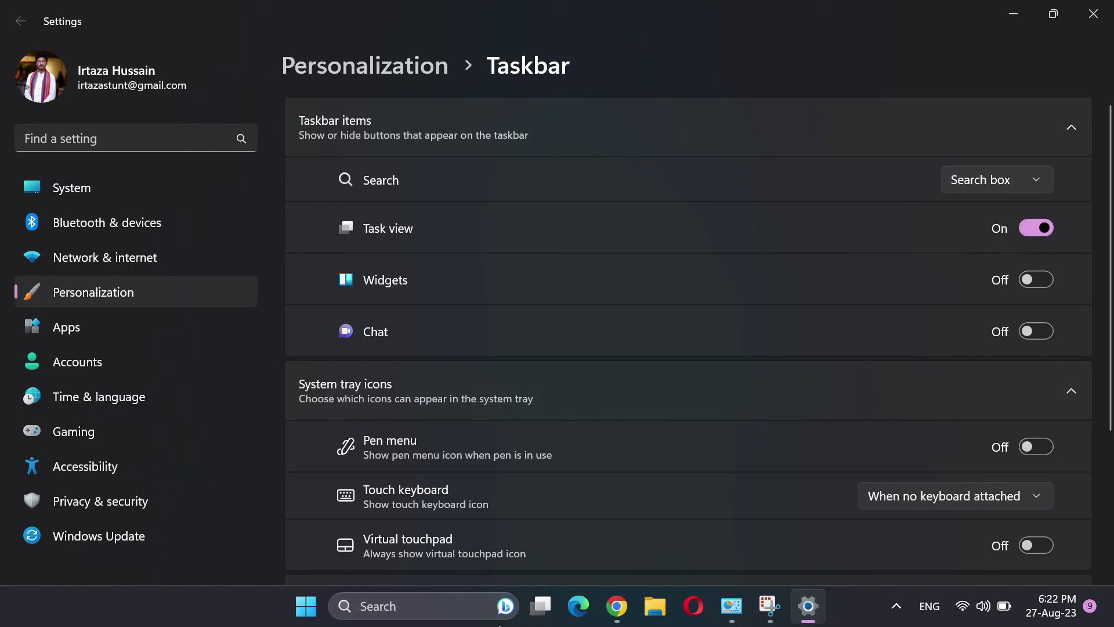
mouse_move(529, 610)
click(1036, 231)
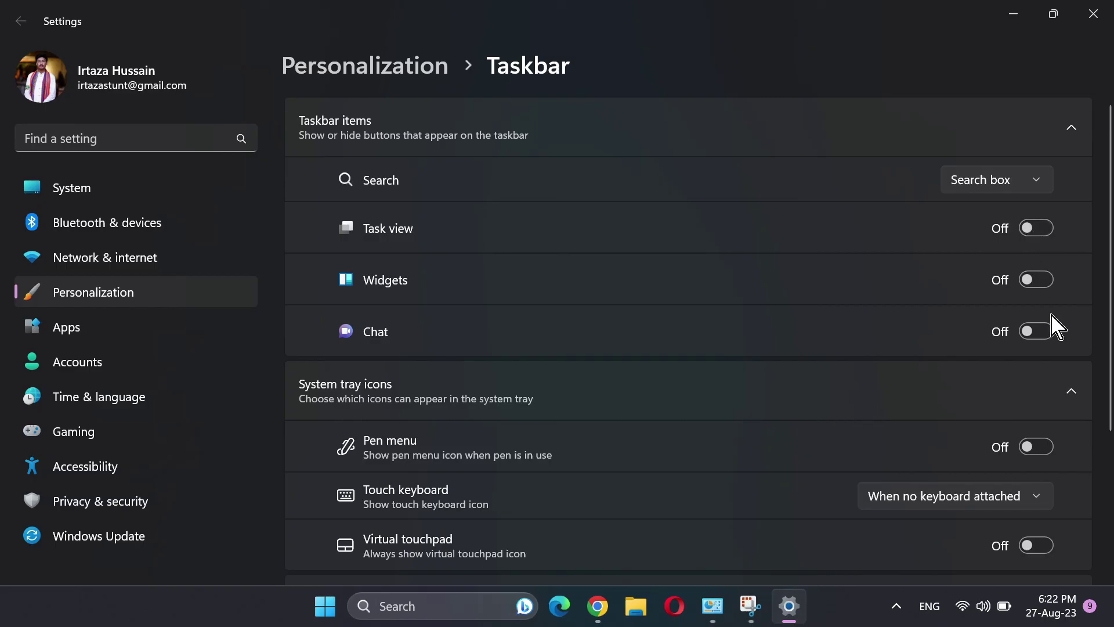
click(1042, 330)
click(1039, 331)
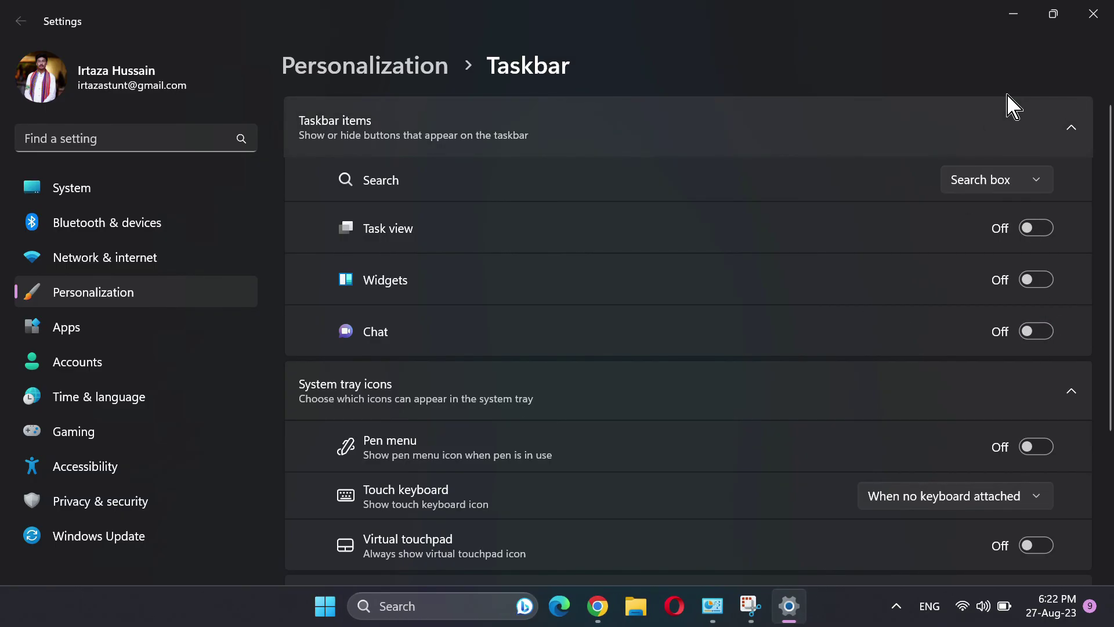
click(1093, 18)
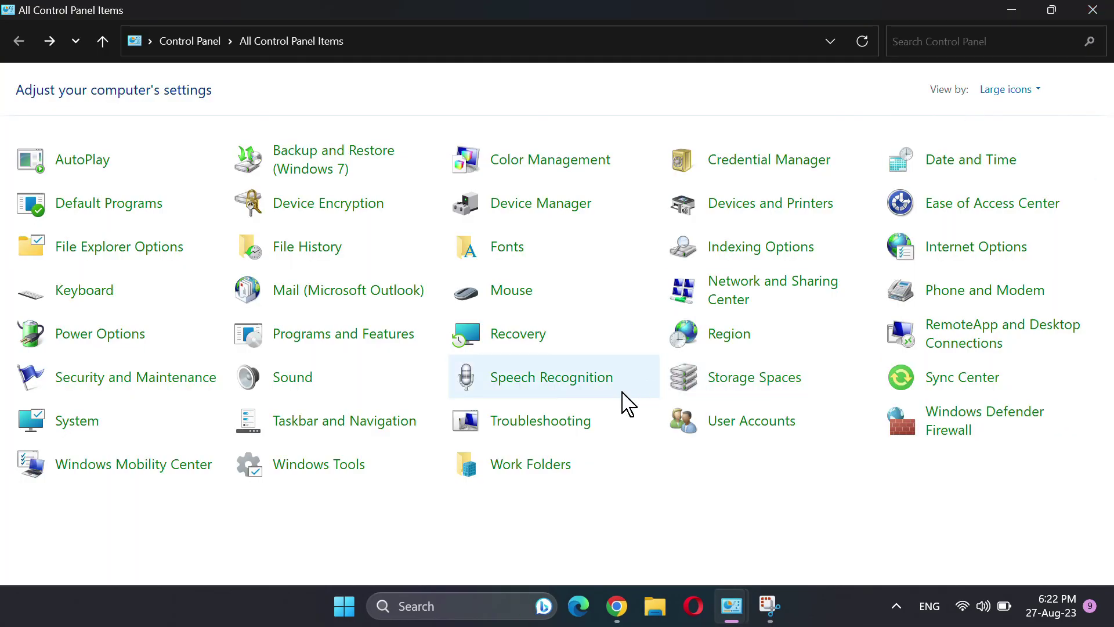
Review the recommended troubleshooter preference options on the Troubleshooting page, then close the settings without changing the preference.
click(543, 423)
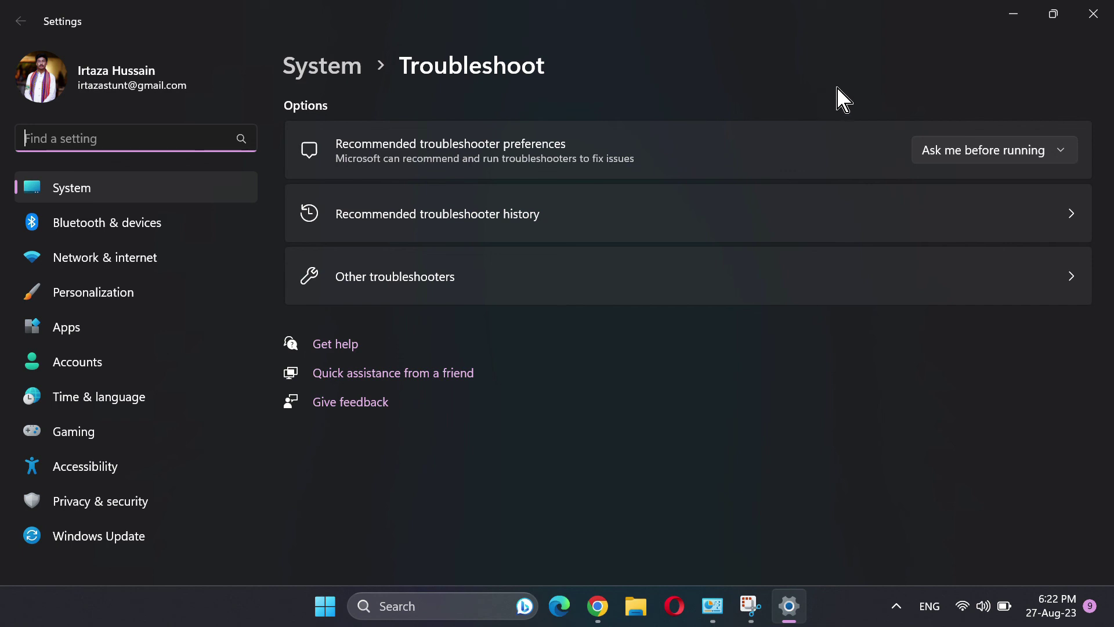
click(1008, 149)
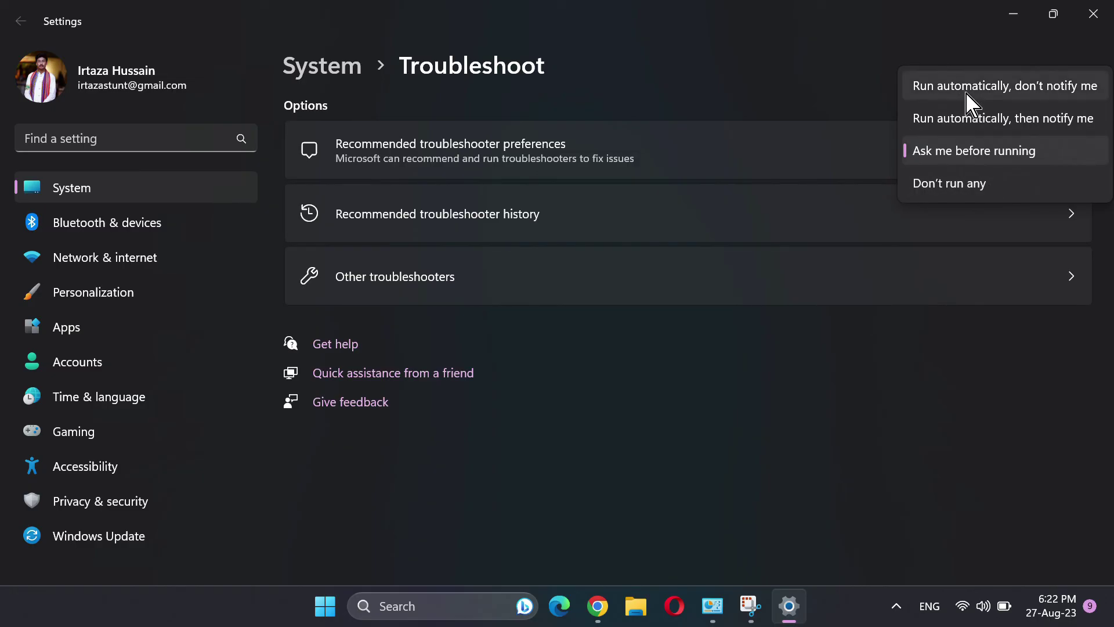
click(818, 87)
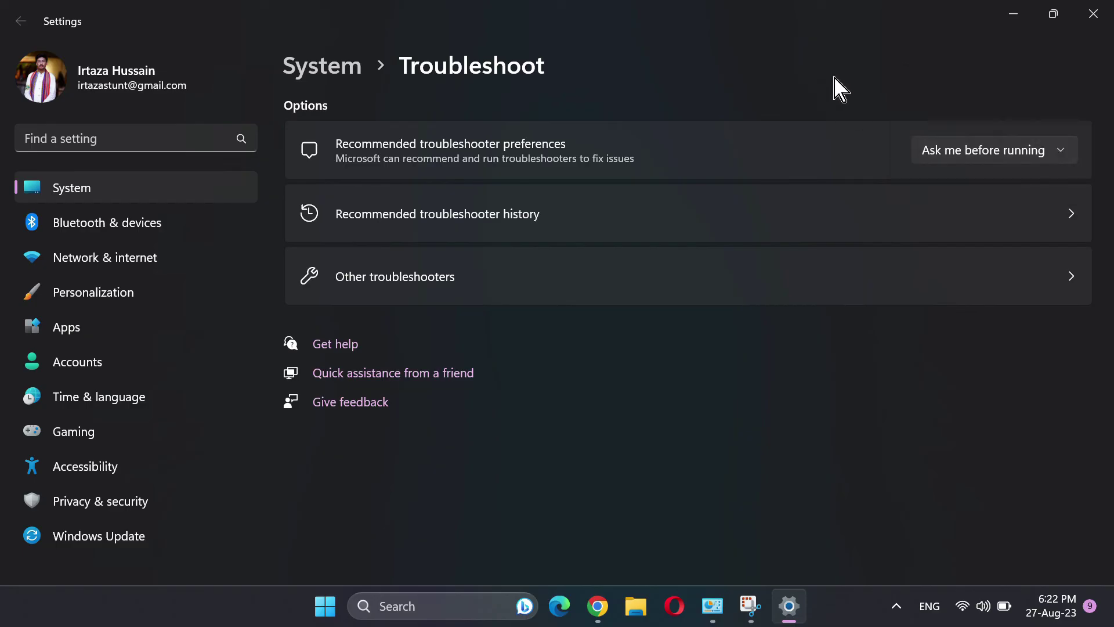
click(1093, 17)
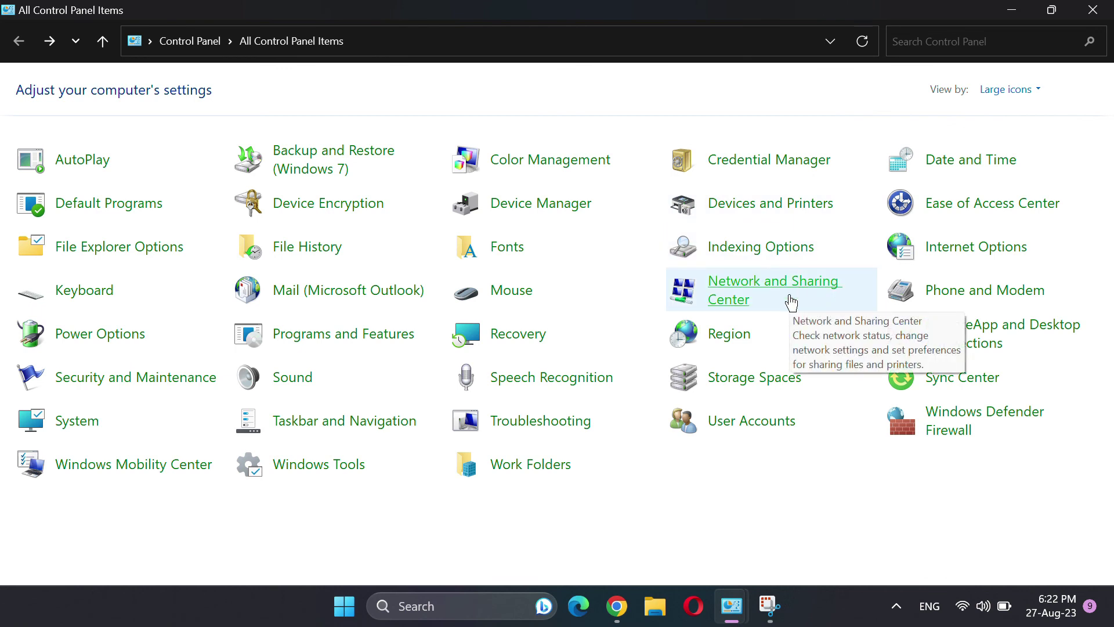
Change the local administrator account's name to "Owner of Hi-Tech" in User Accounts.
click(756, 425)
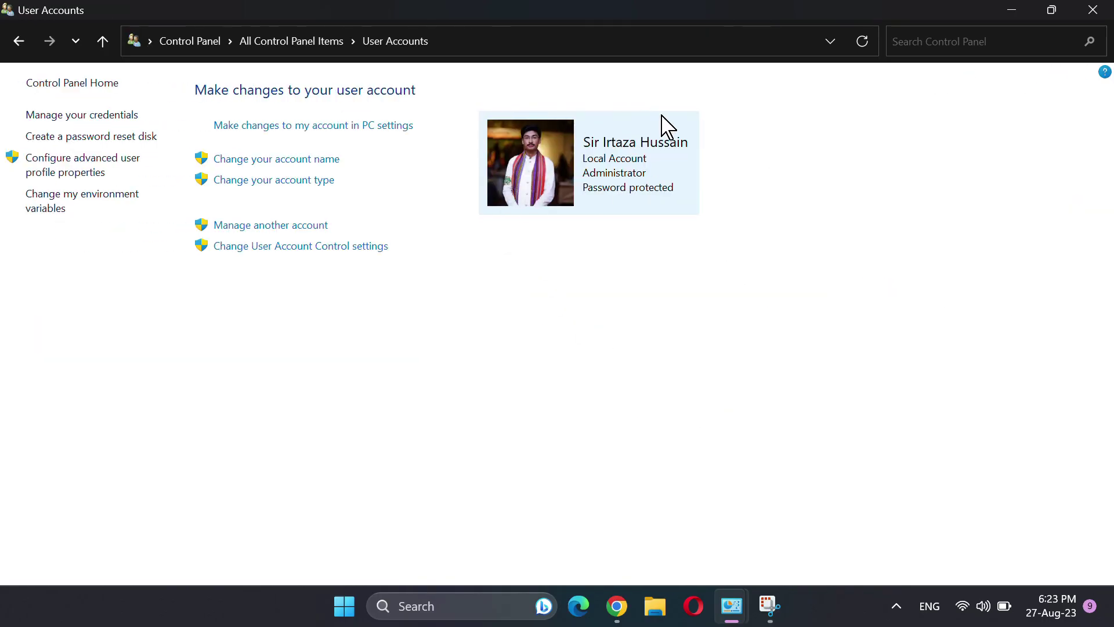
click(314, 158)
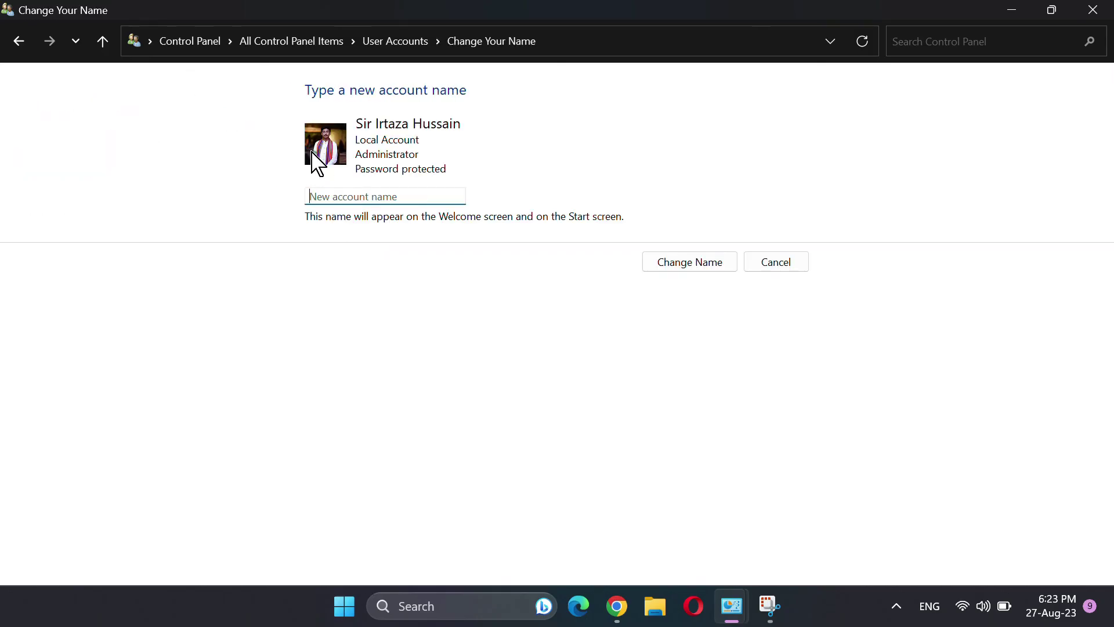
text(O)
click(684, 260)
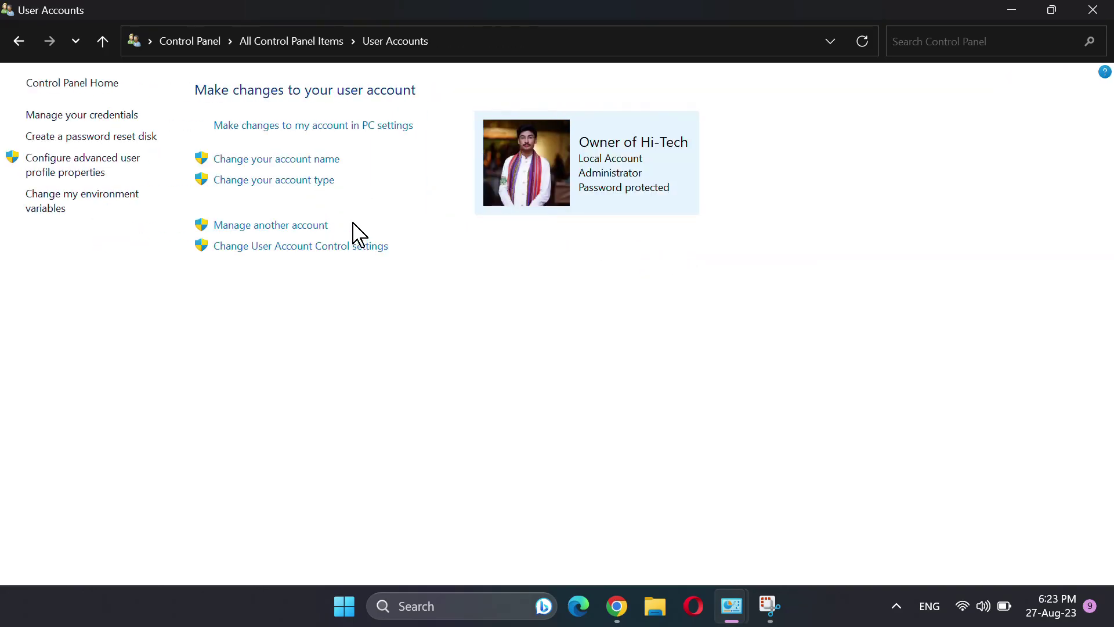
Examine the password change form of the Owner of Hi-Tech account, including its password and hint fields, and leave it without entering anything.
click(251, 226)
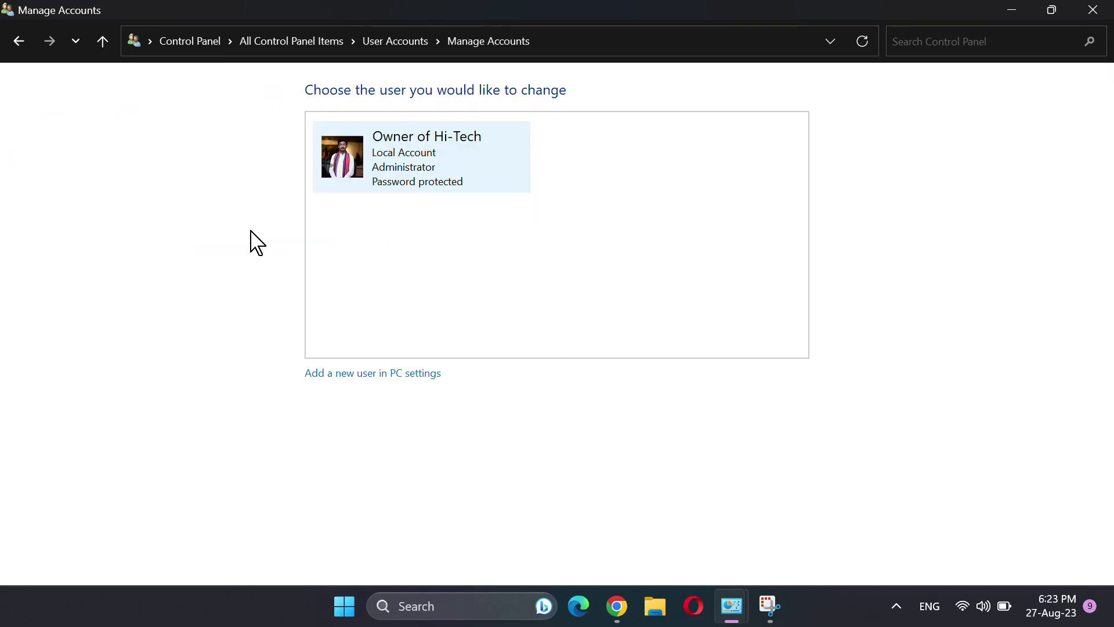
click(419, 169)
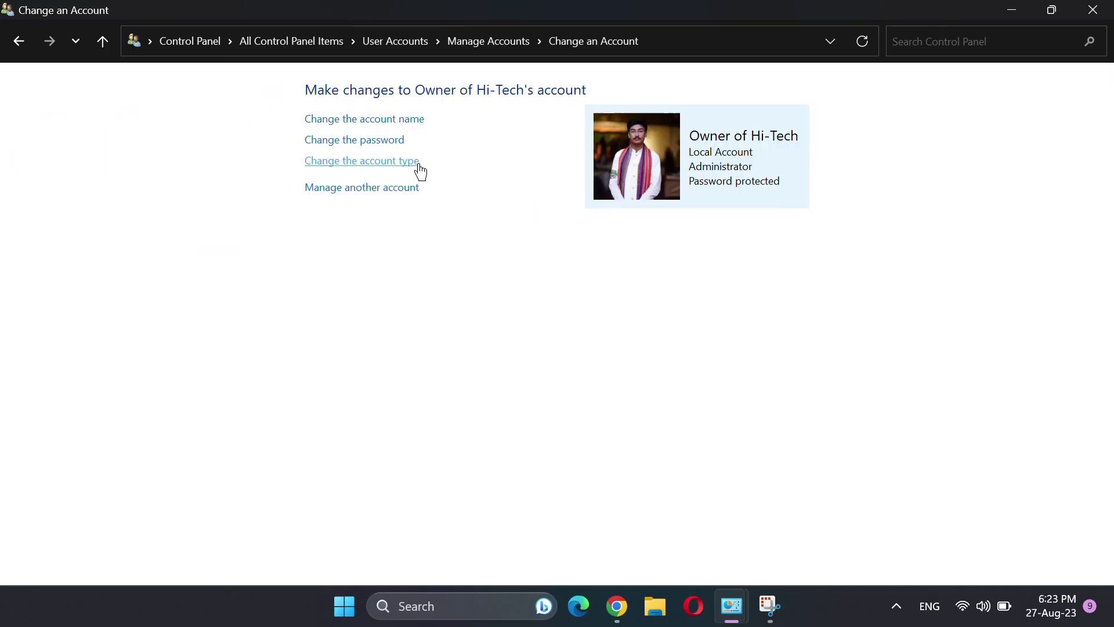
click(351, 143)
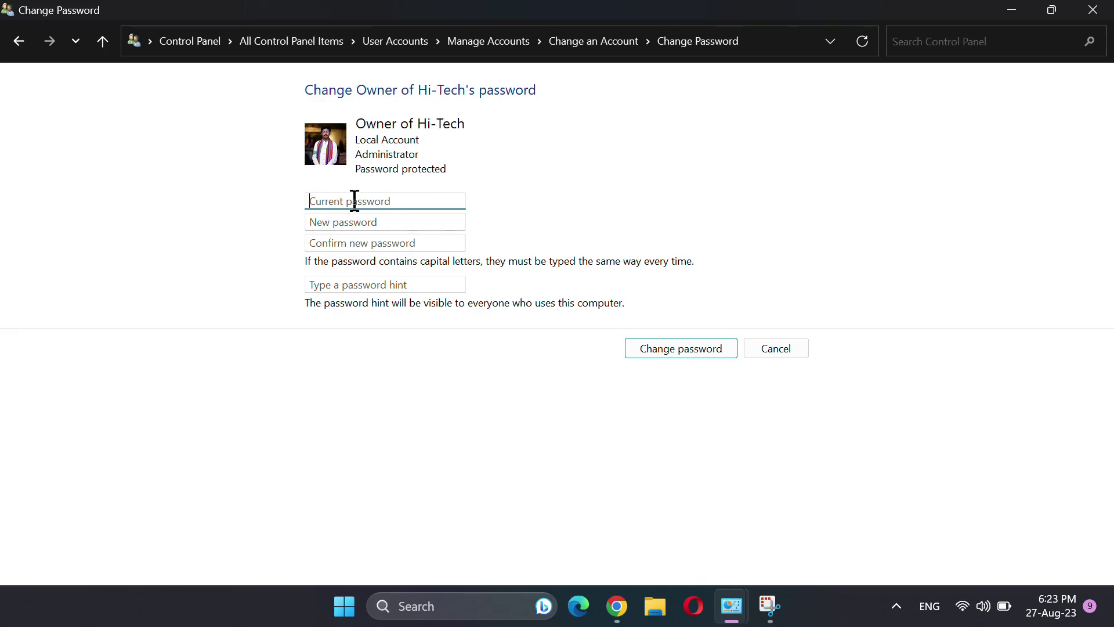
click(384, 217)
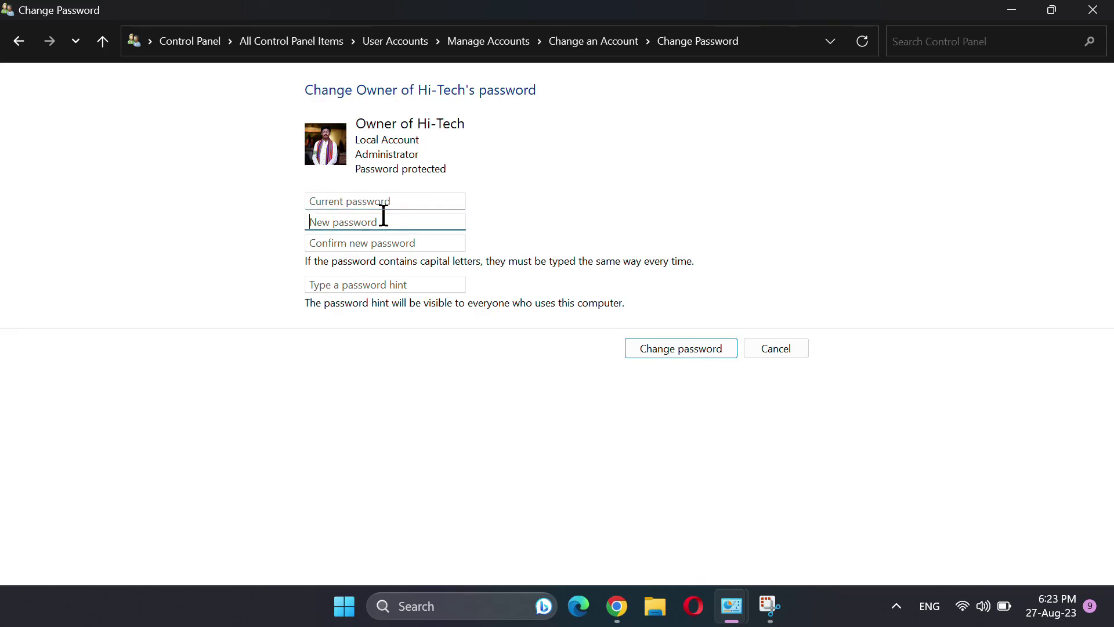
click(427, 240)
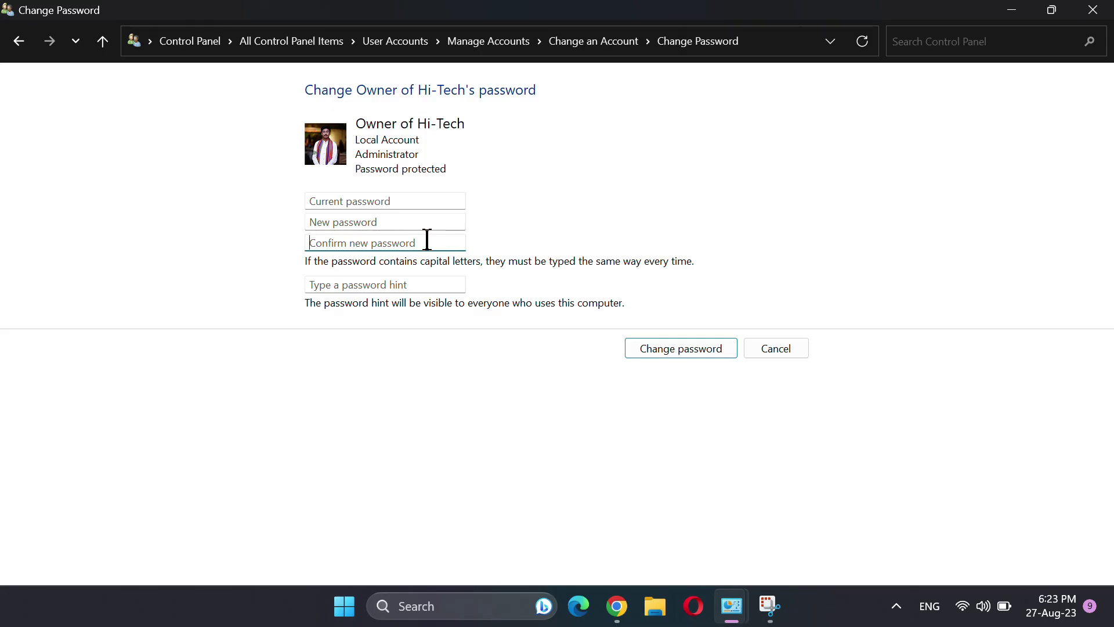
click(383, 284)
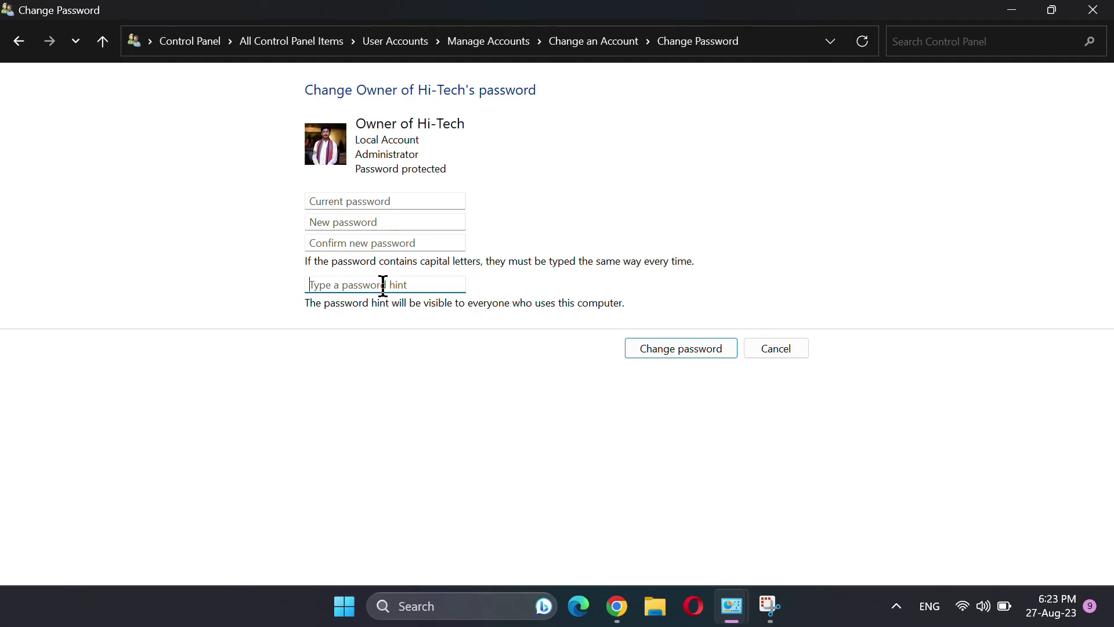
click(749, 352)
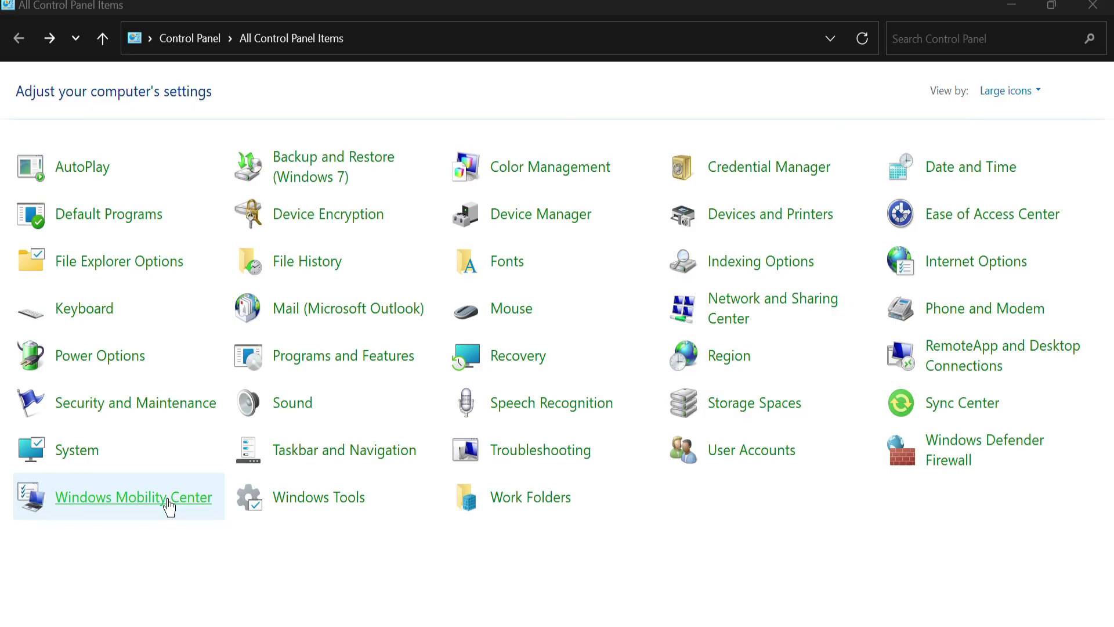
Raise the display brightness to maximum in Windows Mobility Center, and lower the volume slightly before returning it to full.
click(169, 506)
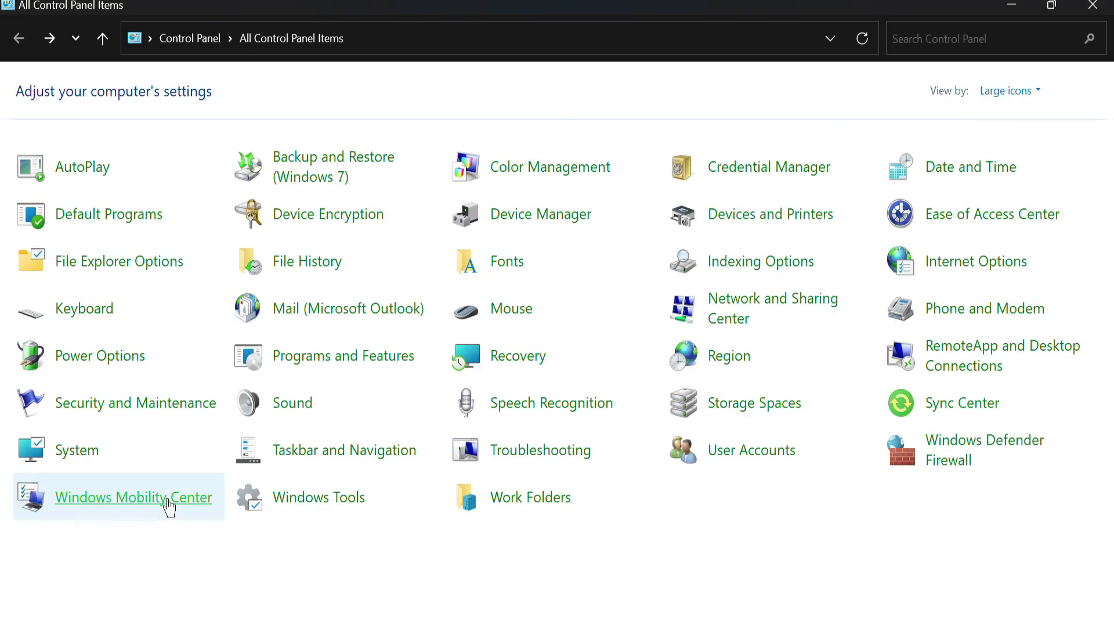
click(391, 264)
scroll(386, 267, down, 10)
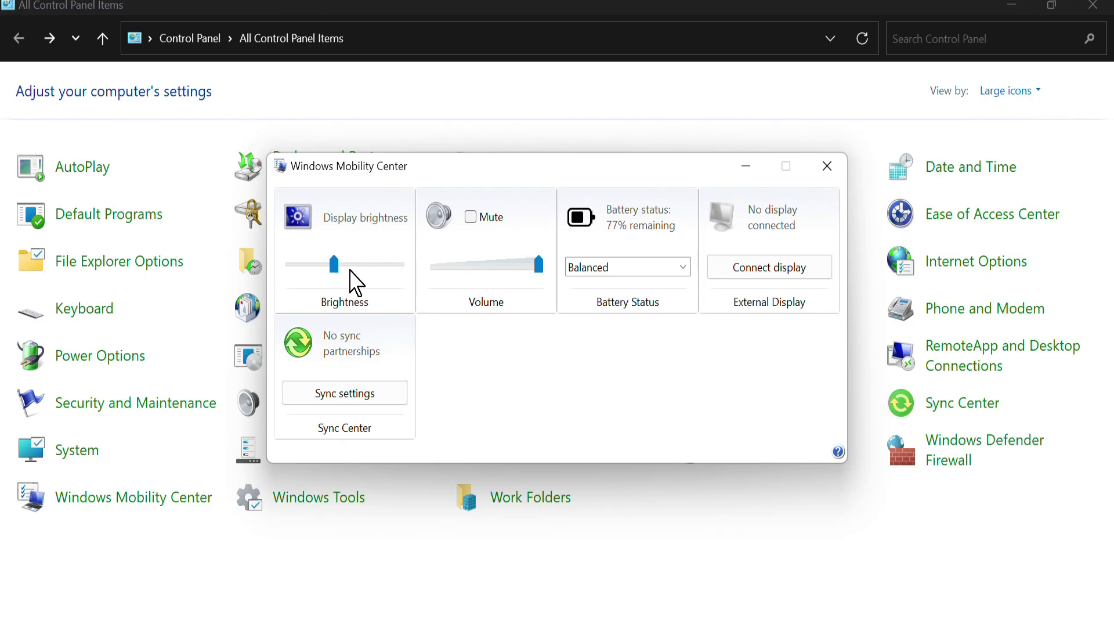
scroll(395, 263, up, 6)
scroll(395, 275, up, 5)
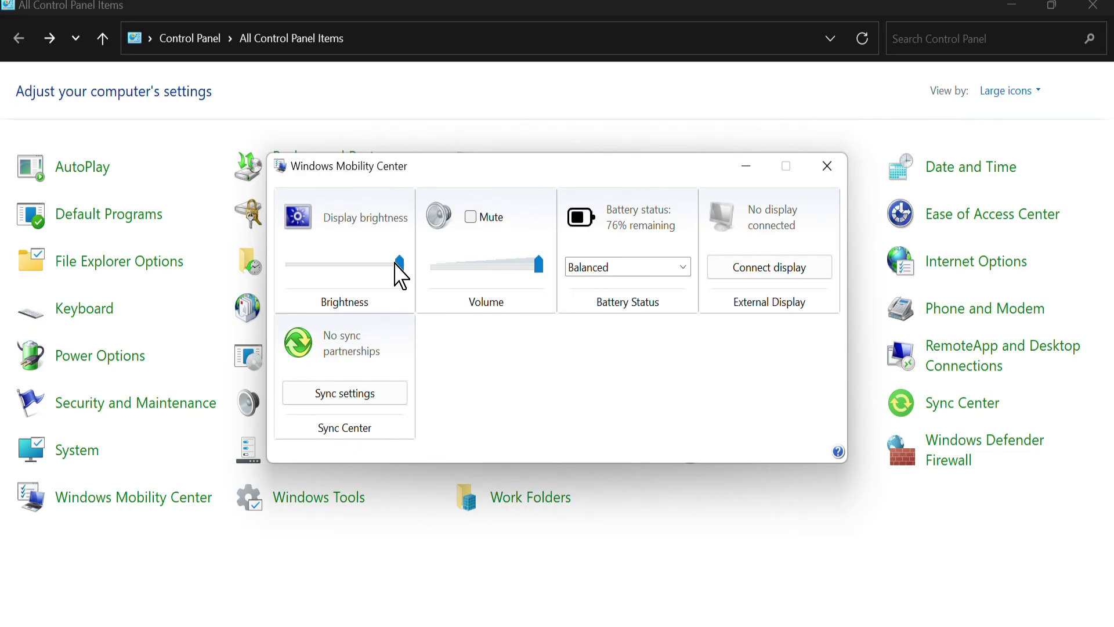
scroll(455, 273, down, 3)
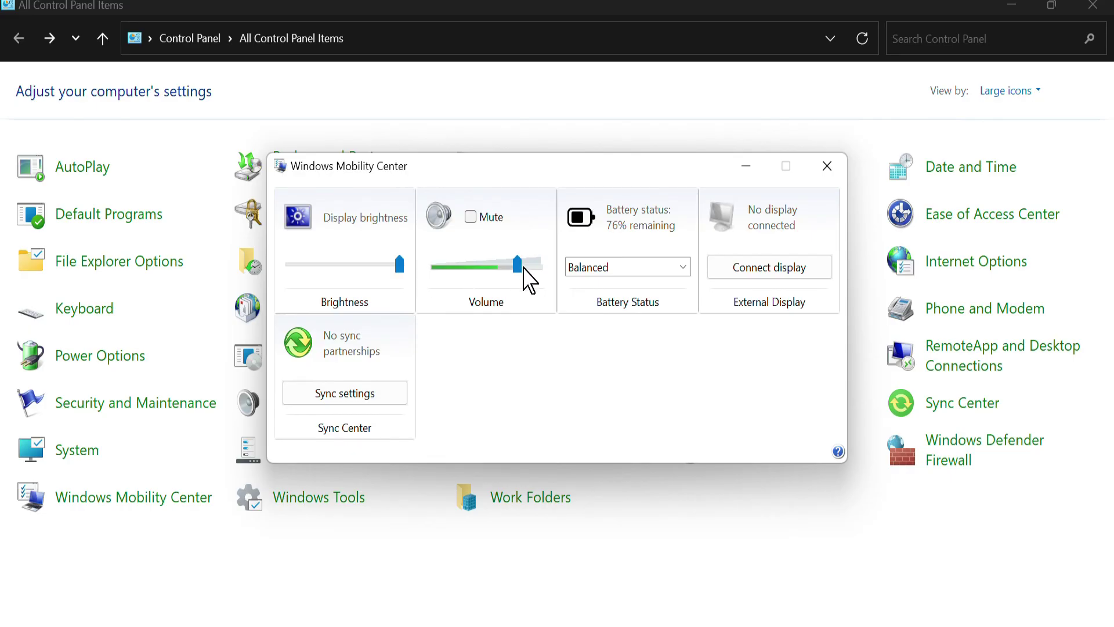
drag(524, 268, 541, 268)
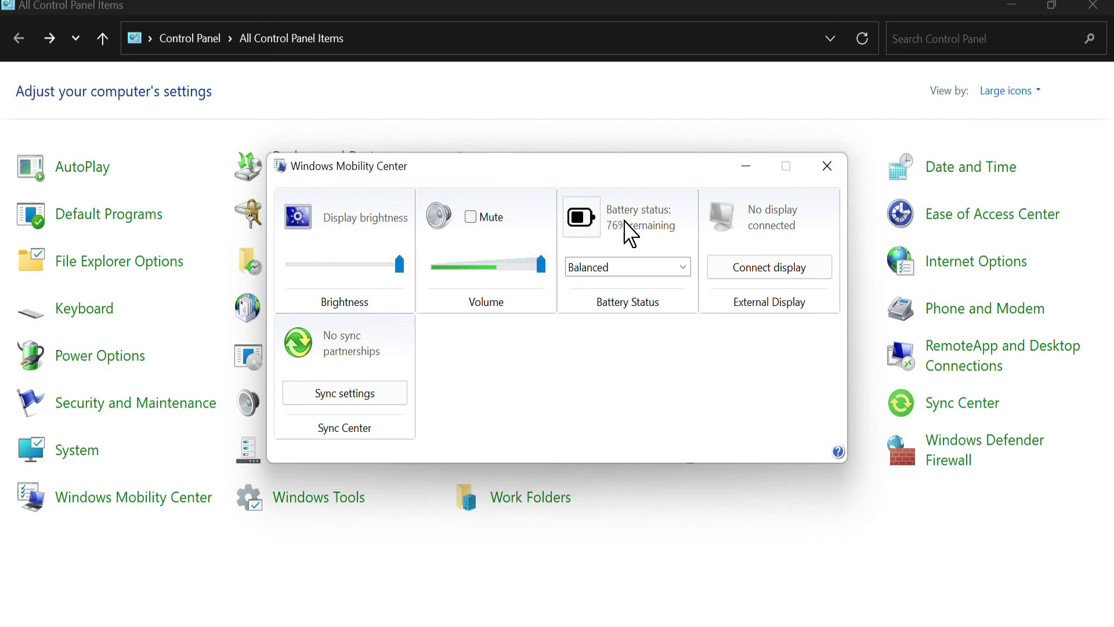
Check the available power plans under Battery Status, keep Balanced, and close Windows Mobility Center.
click(635, 267)
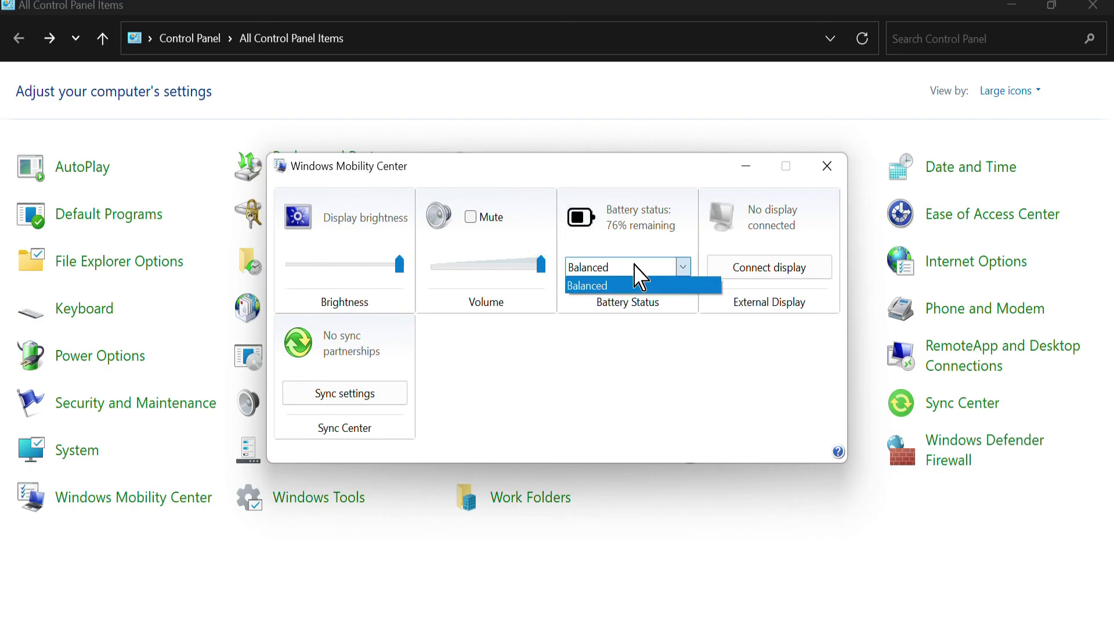
click(635, 268)
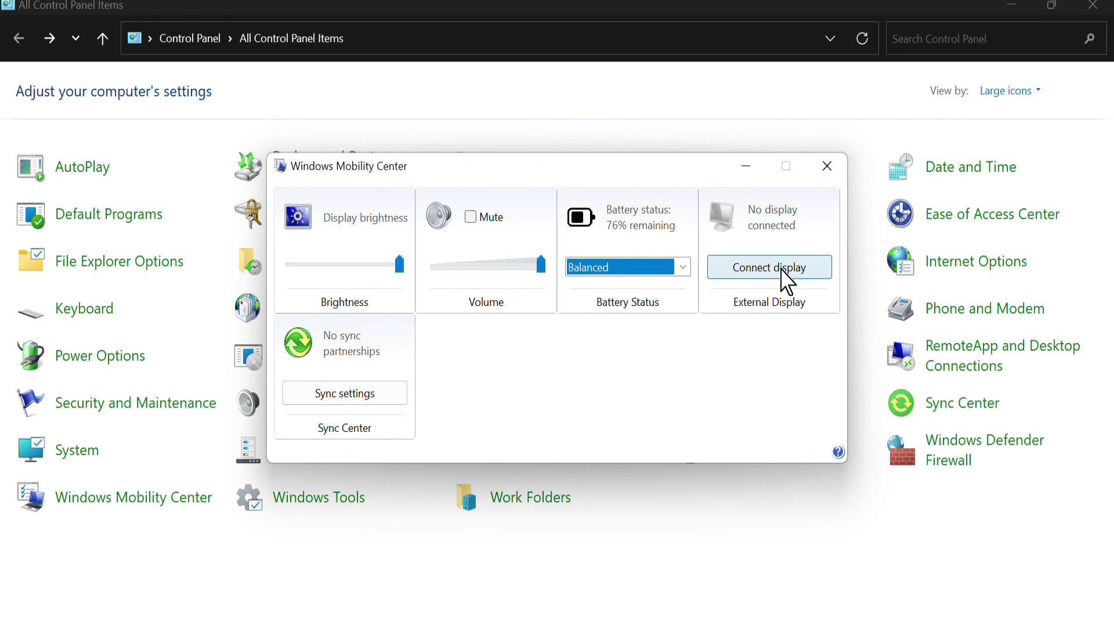
click(826, 169)
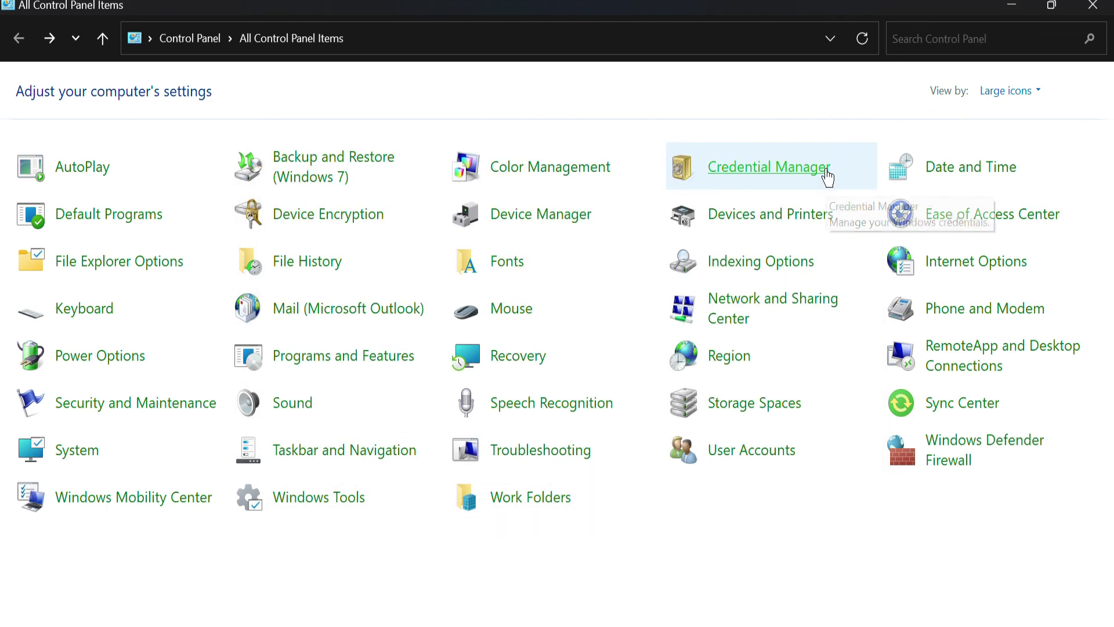
View the list of utilities in Windows Tools and close it.
click(338, 503)
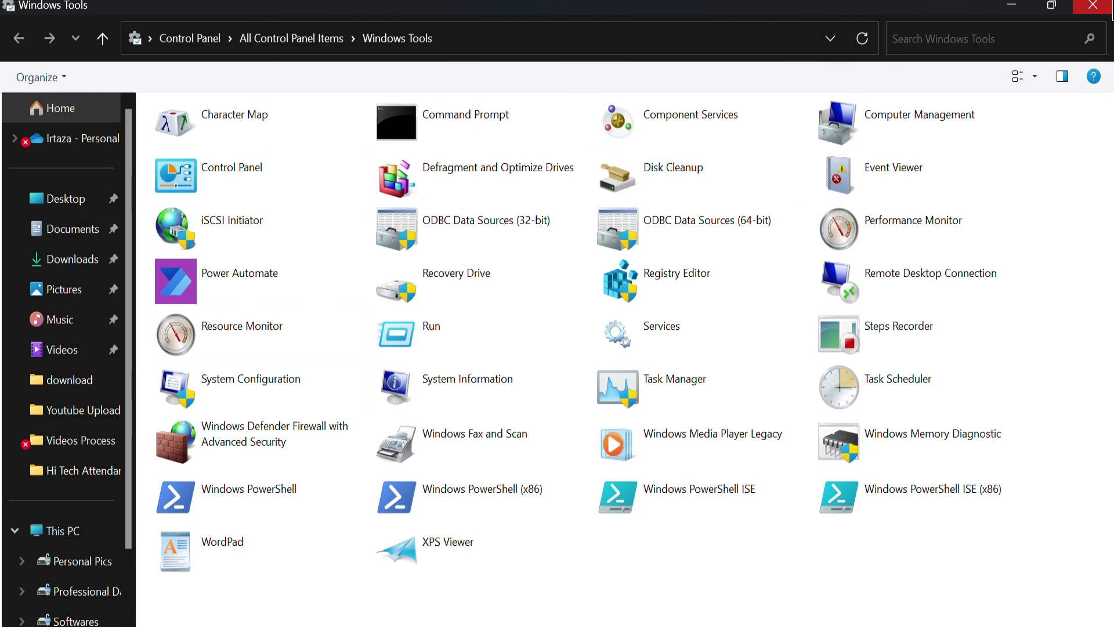
click(1105, 7)
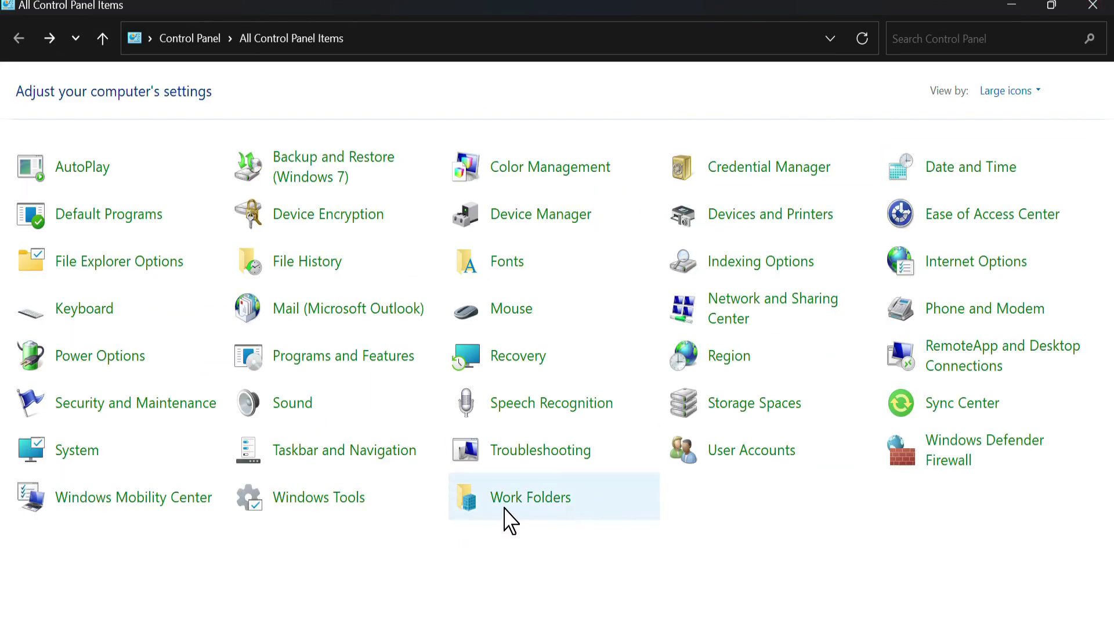